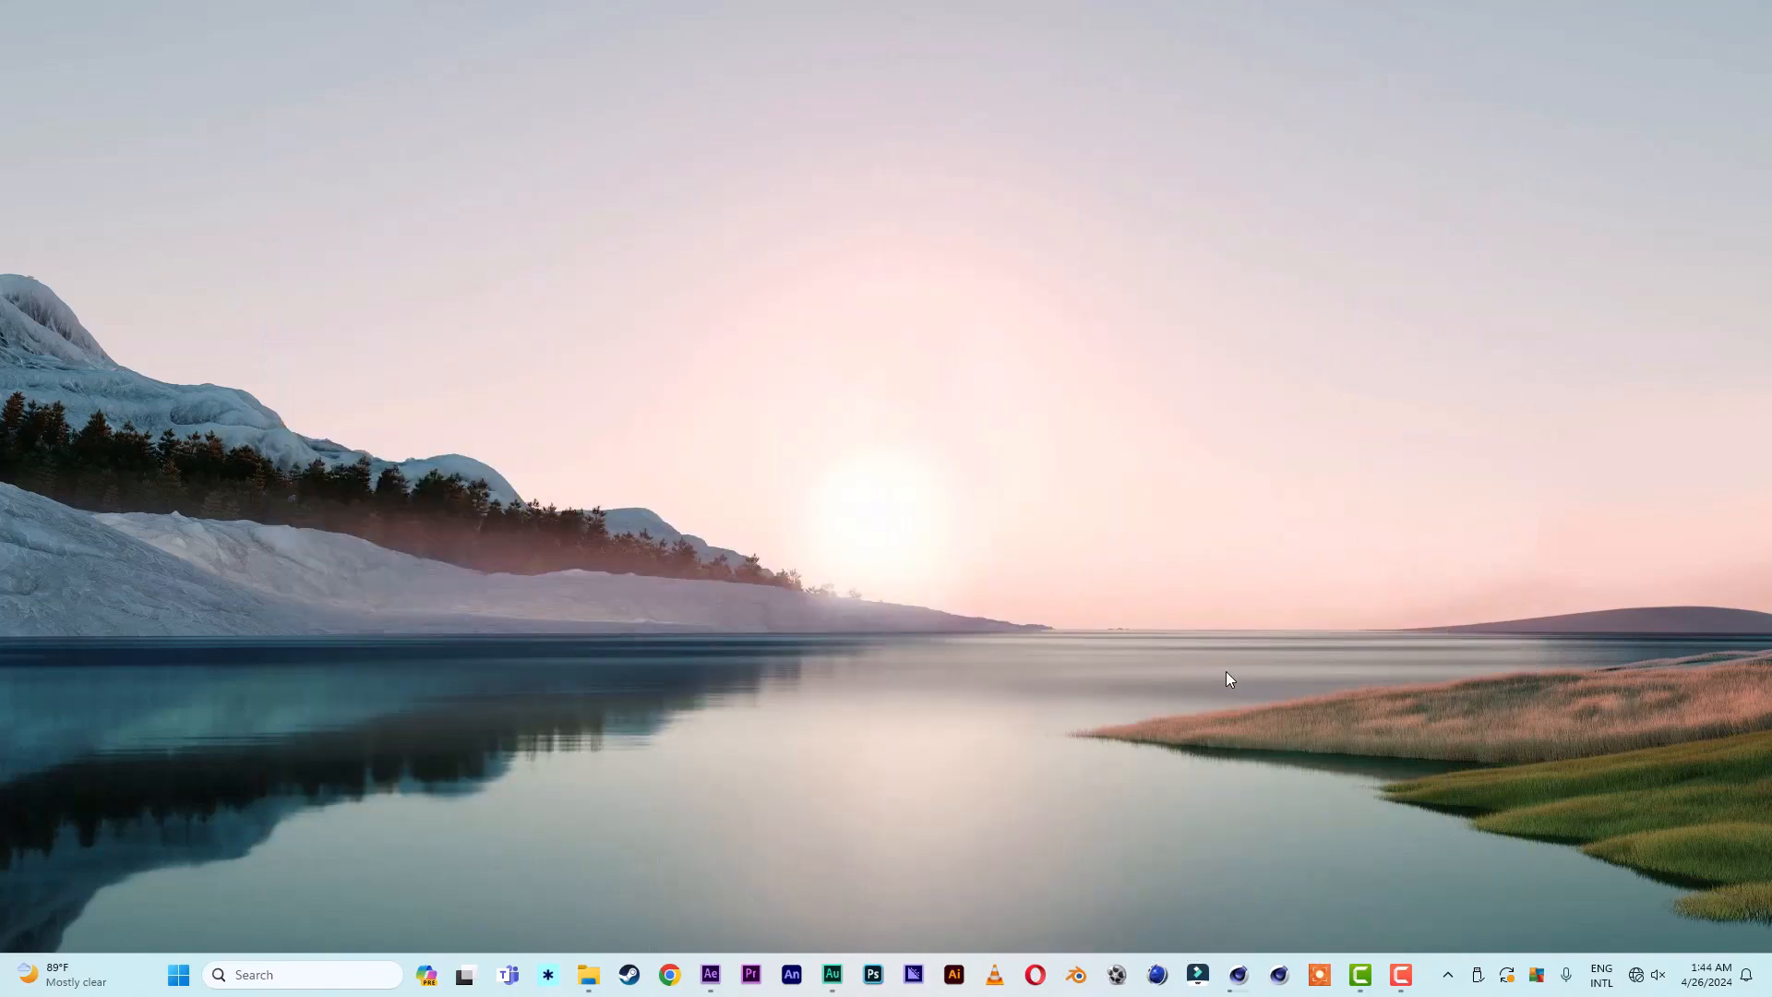
- Switch to the empty CINEMA 4D scene, minimizing the Picture Viewer, and add a cube
click(1238, 975)
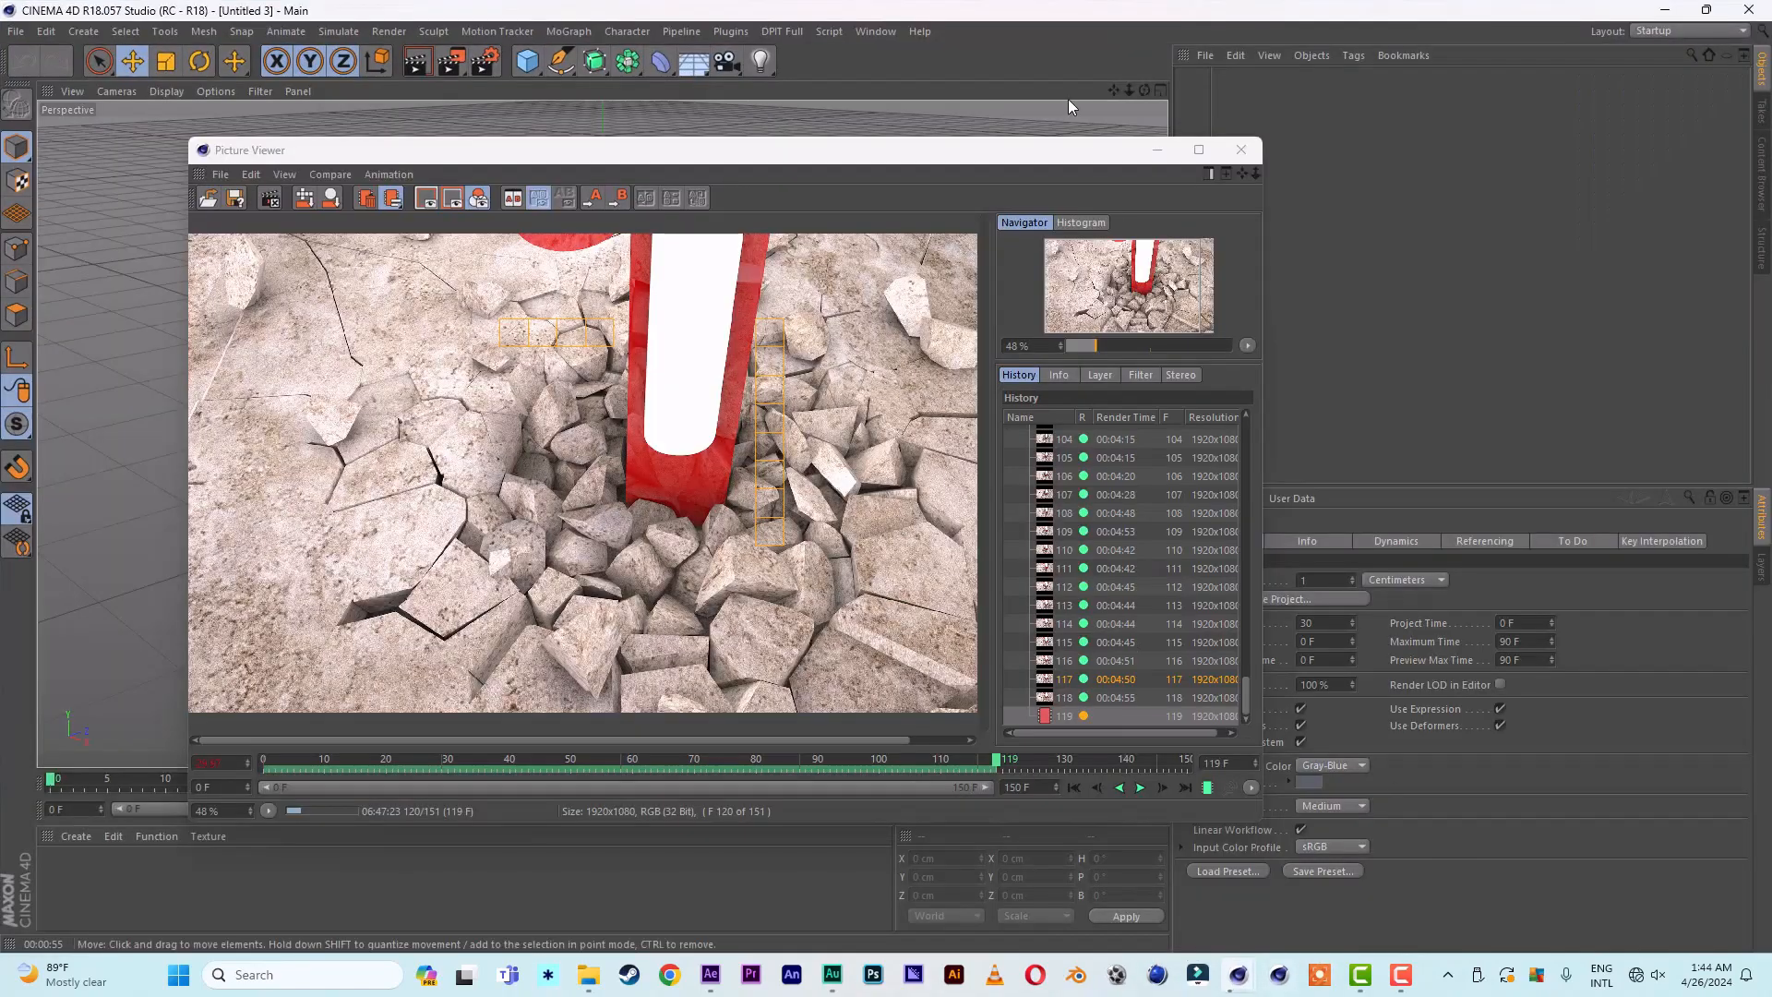
click(1155, 149)
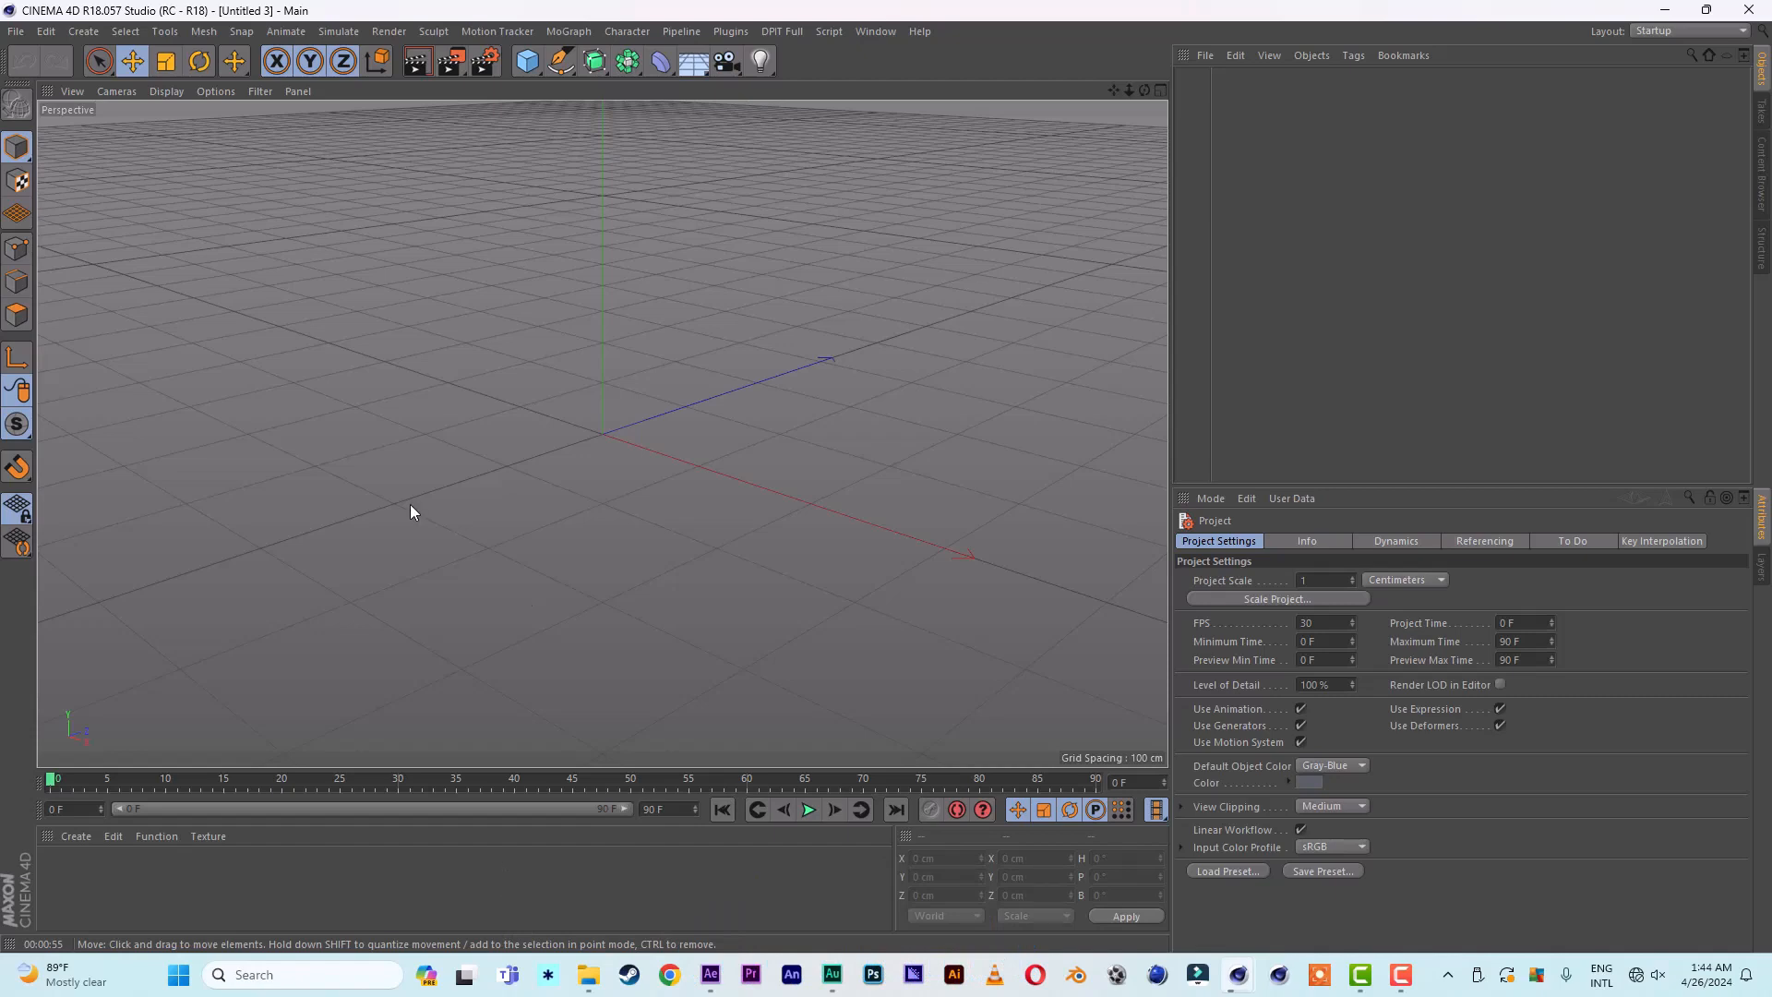
click(527, 65)
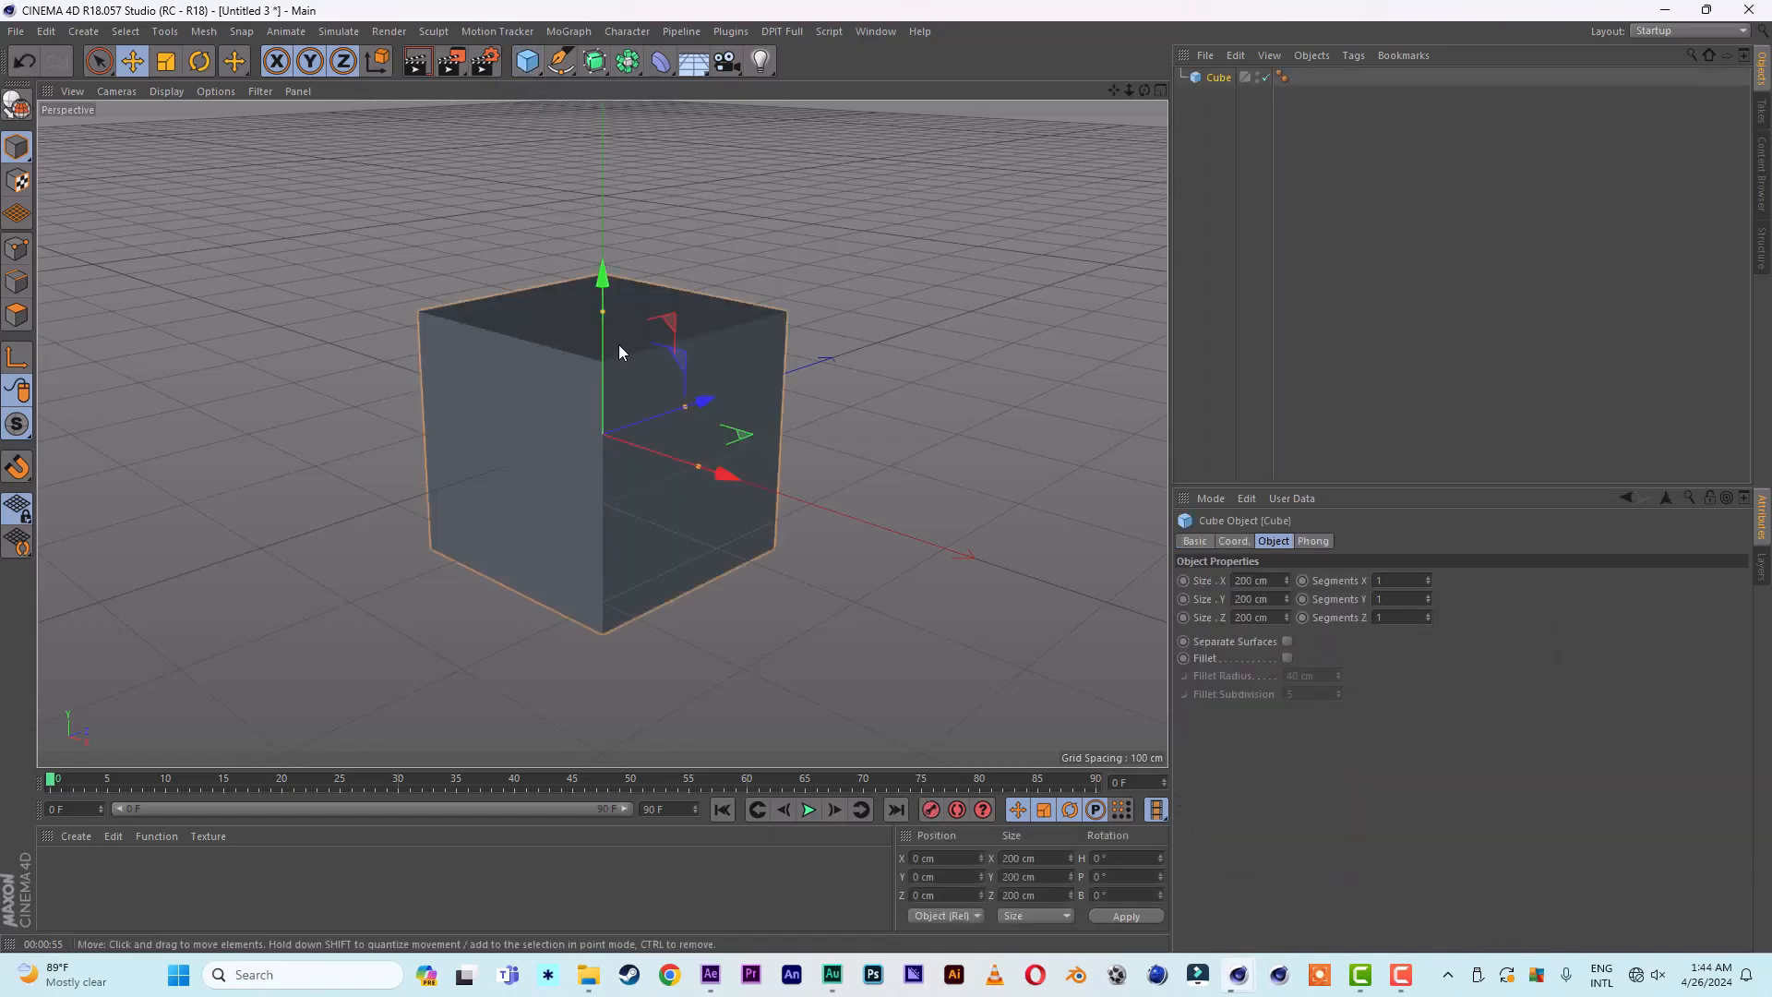
- Reshape the cube into a flat slab about 421 × 34 × 492 cm and raise it to about Y 32 cm
drag(603, 312, 602, 401)
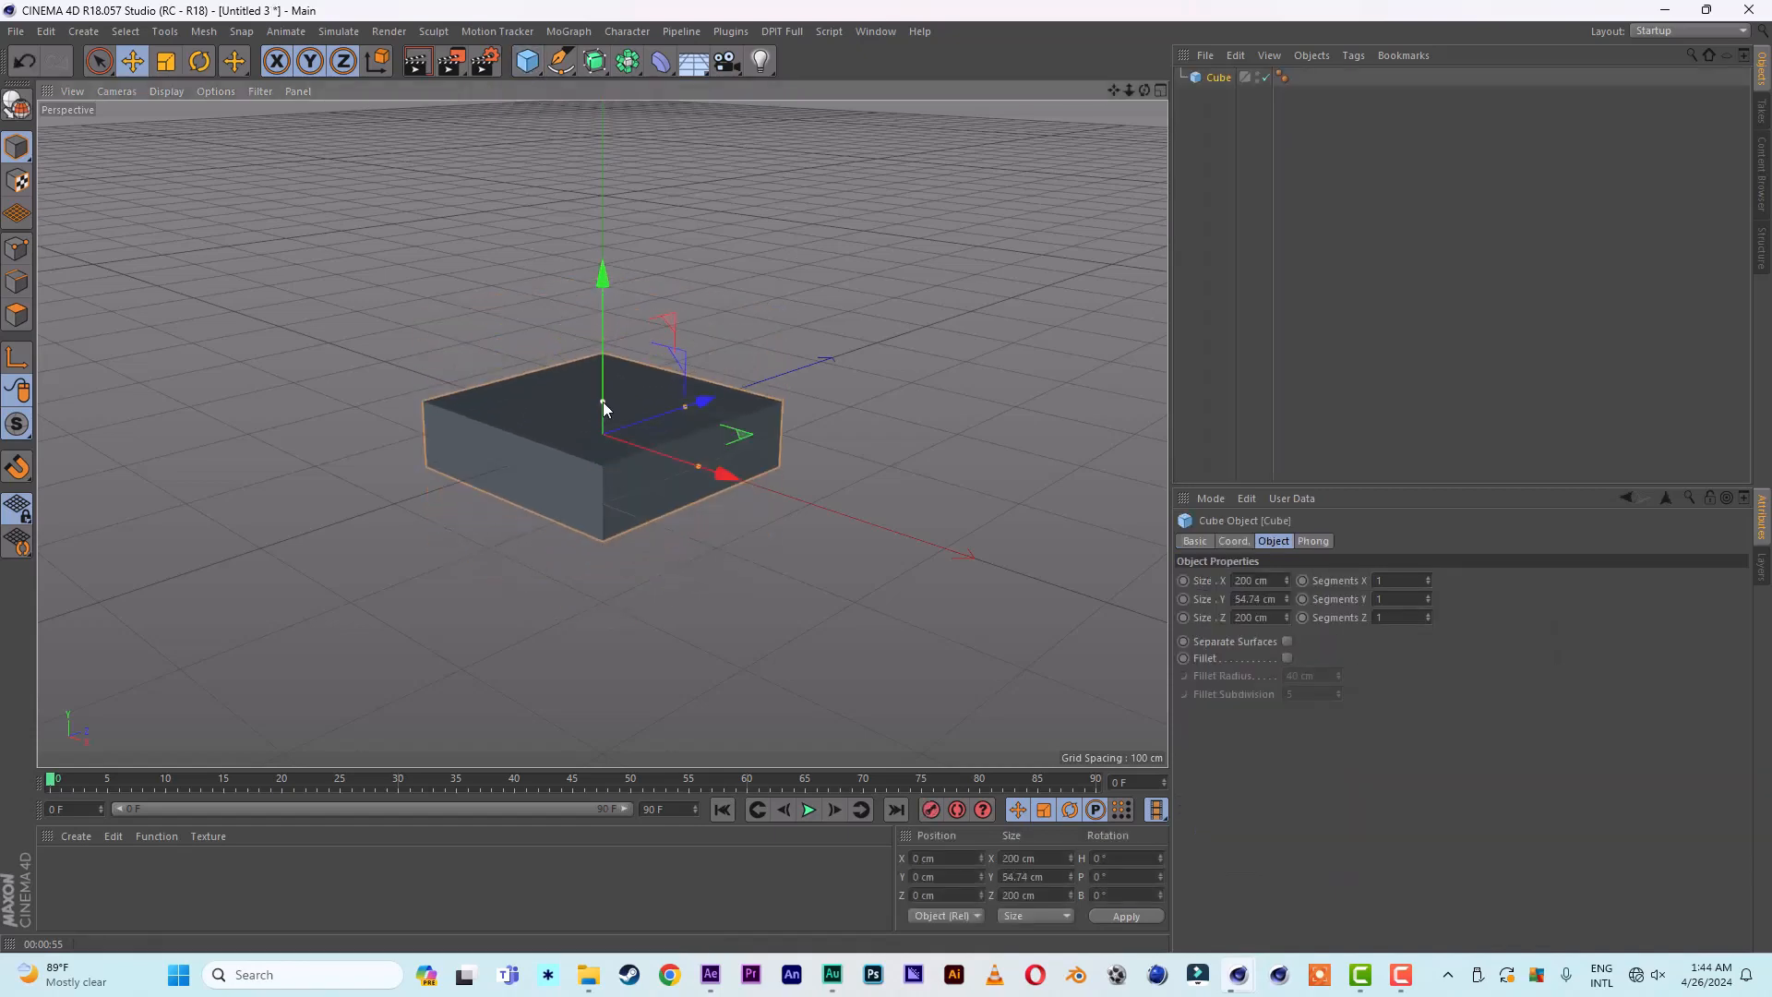
drag(699, 466, 816, 506)
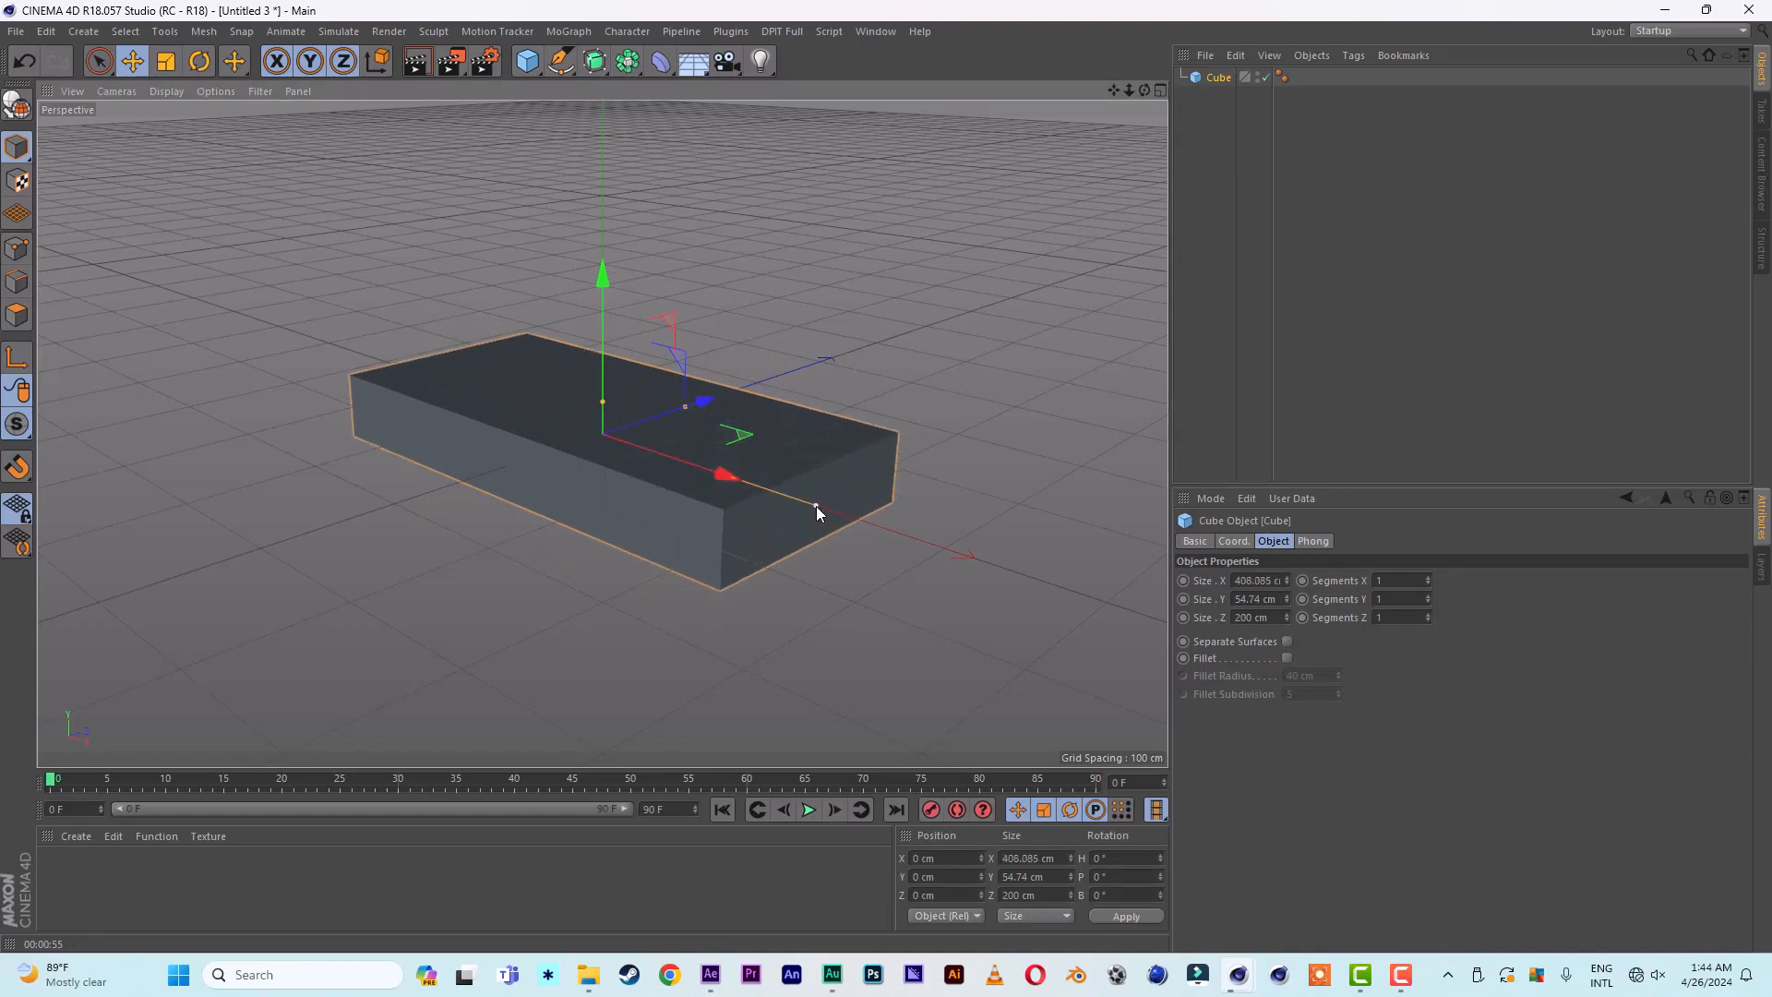
drag(694, 401, 794, 398)
drag(815, 505, 823, 509)
drag(601, 279, 604, 243)
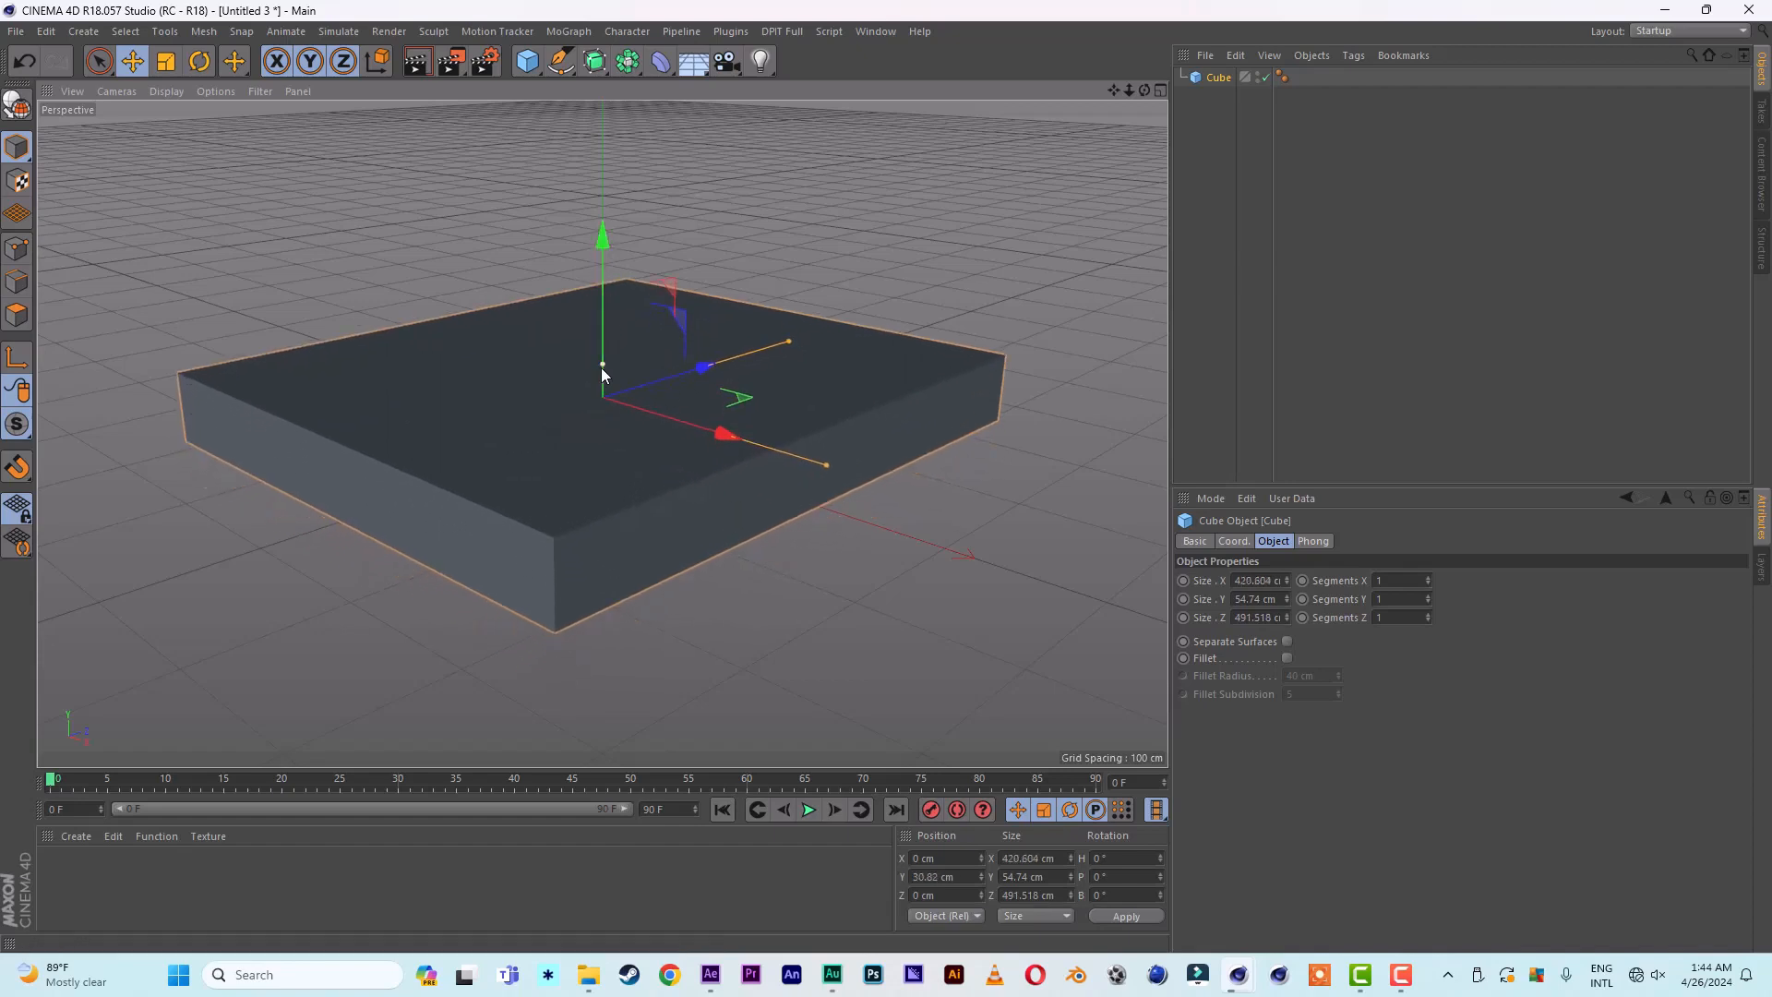
drag(601, 367, 601, 376)
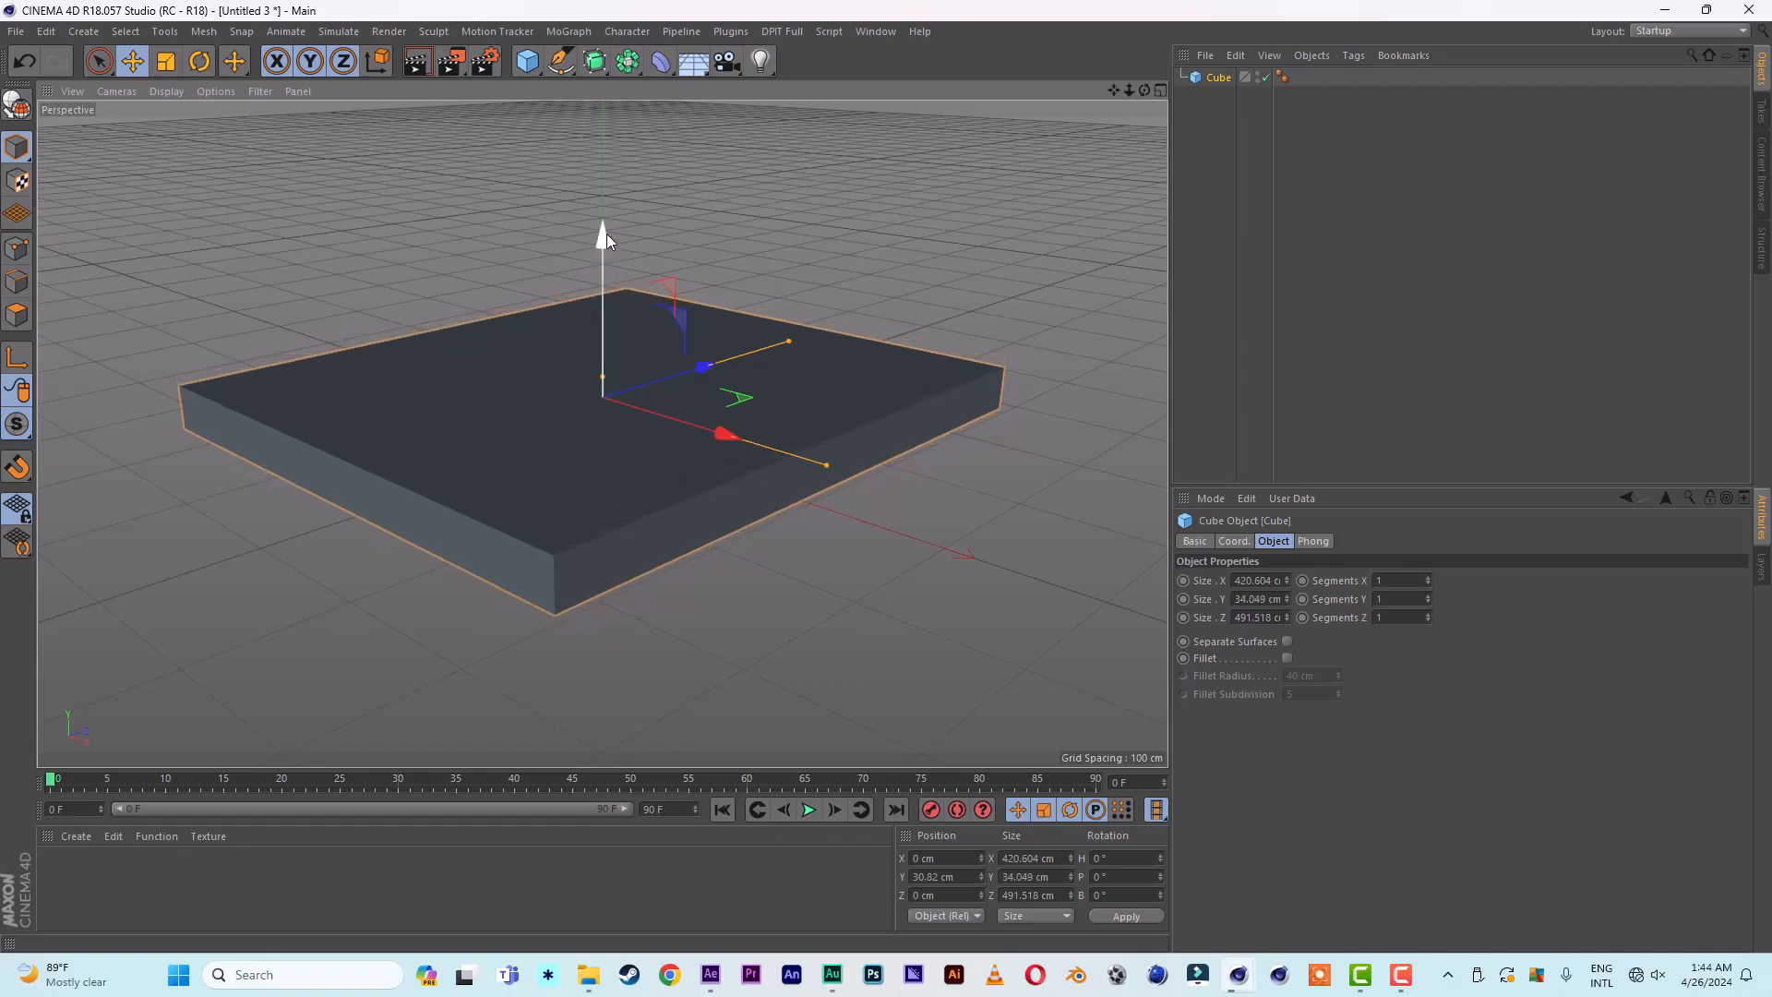
drag(606, 234, 606, 230)
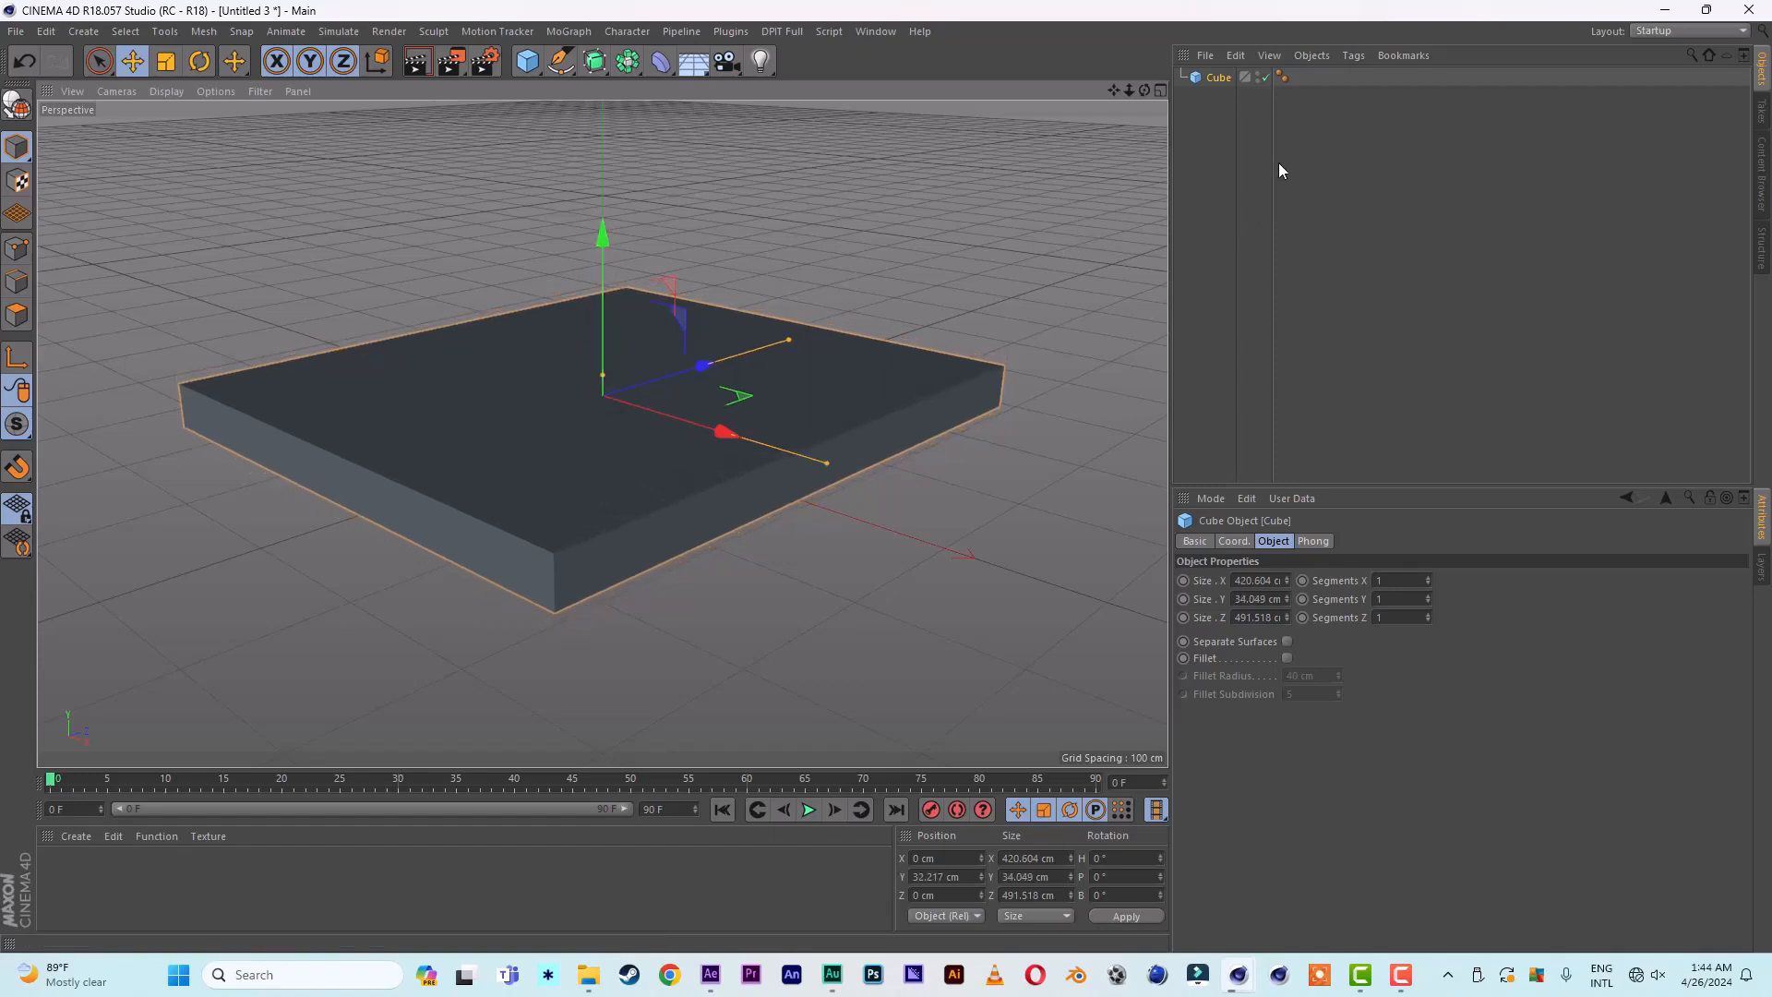
- Set the perspective viewport's display mode to Gouraud Shading (Lines)
click(218, 94)
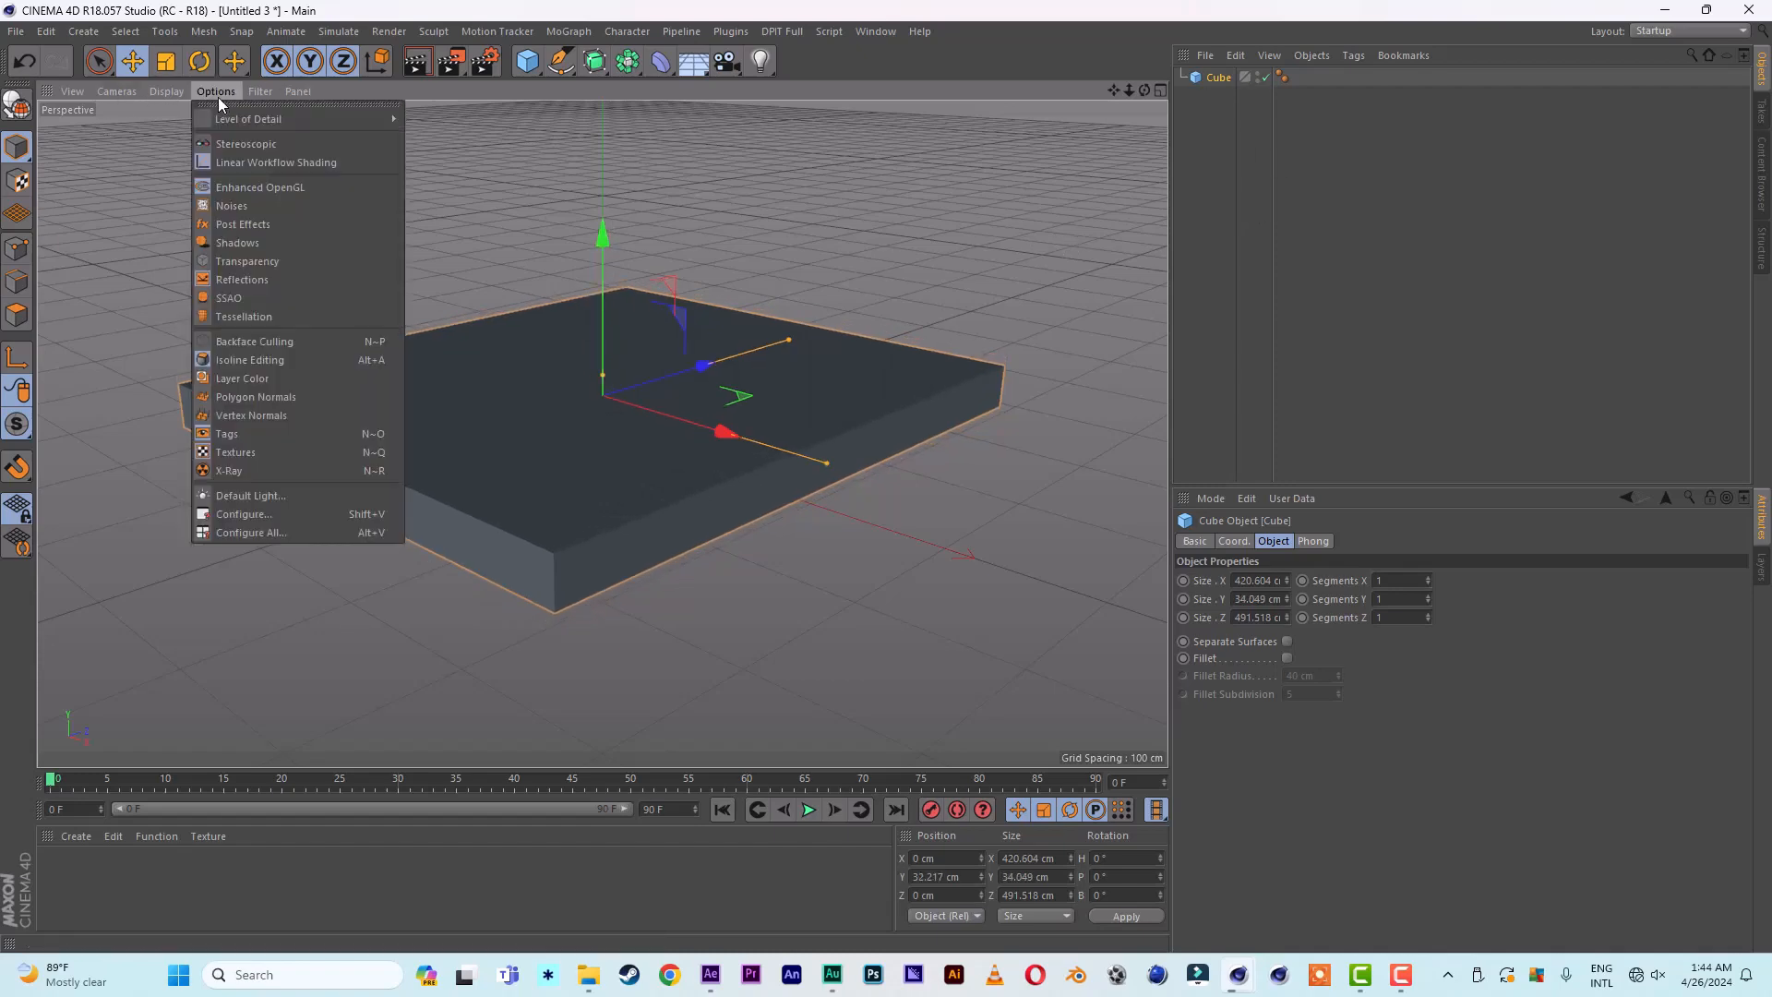
mouse_move(170, 92)
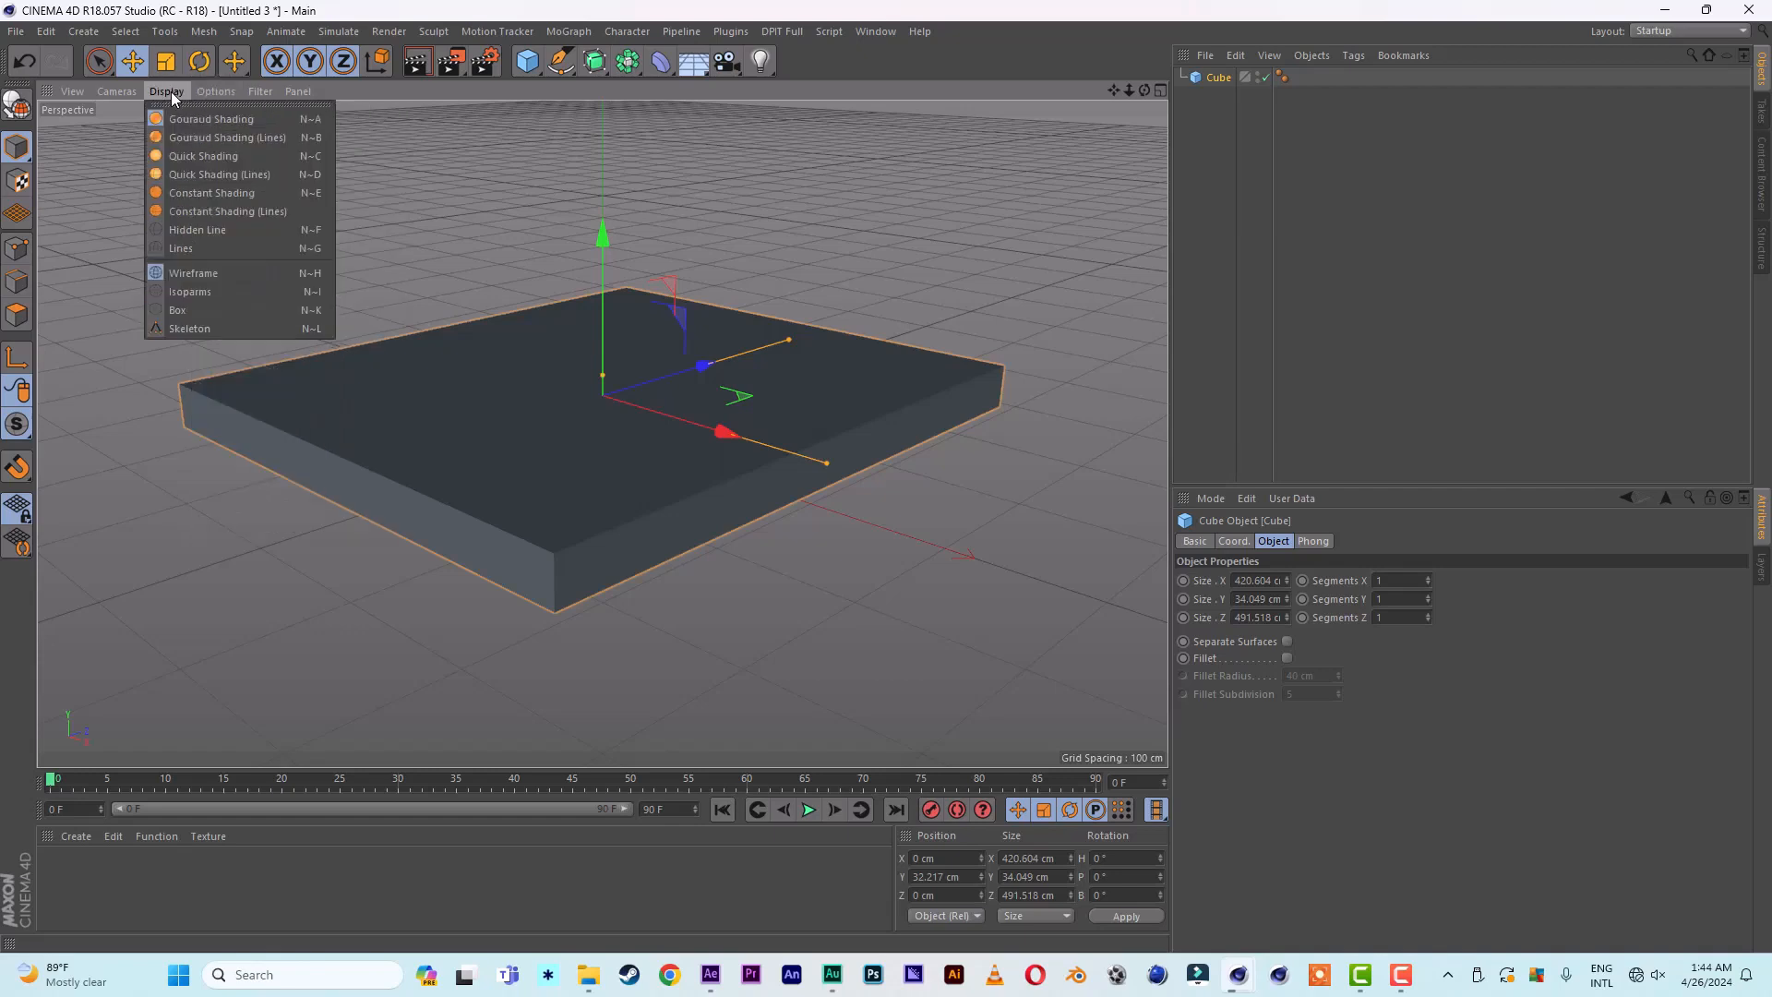
click(213, 138)
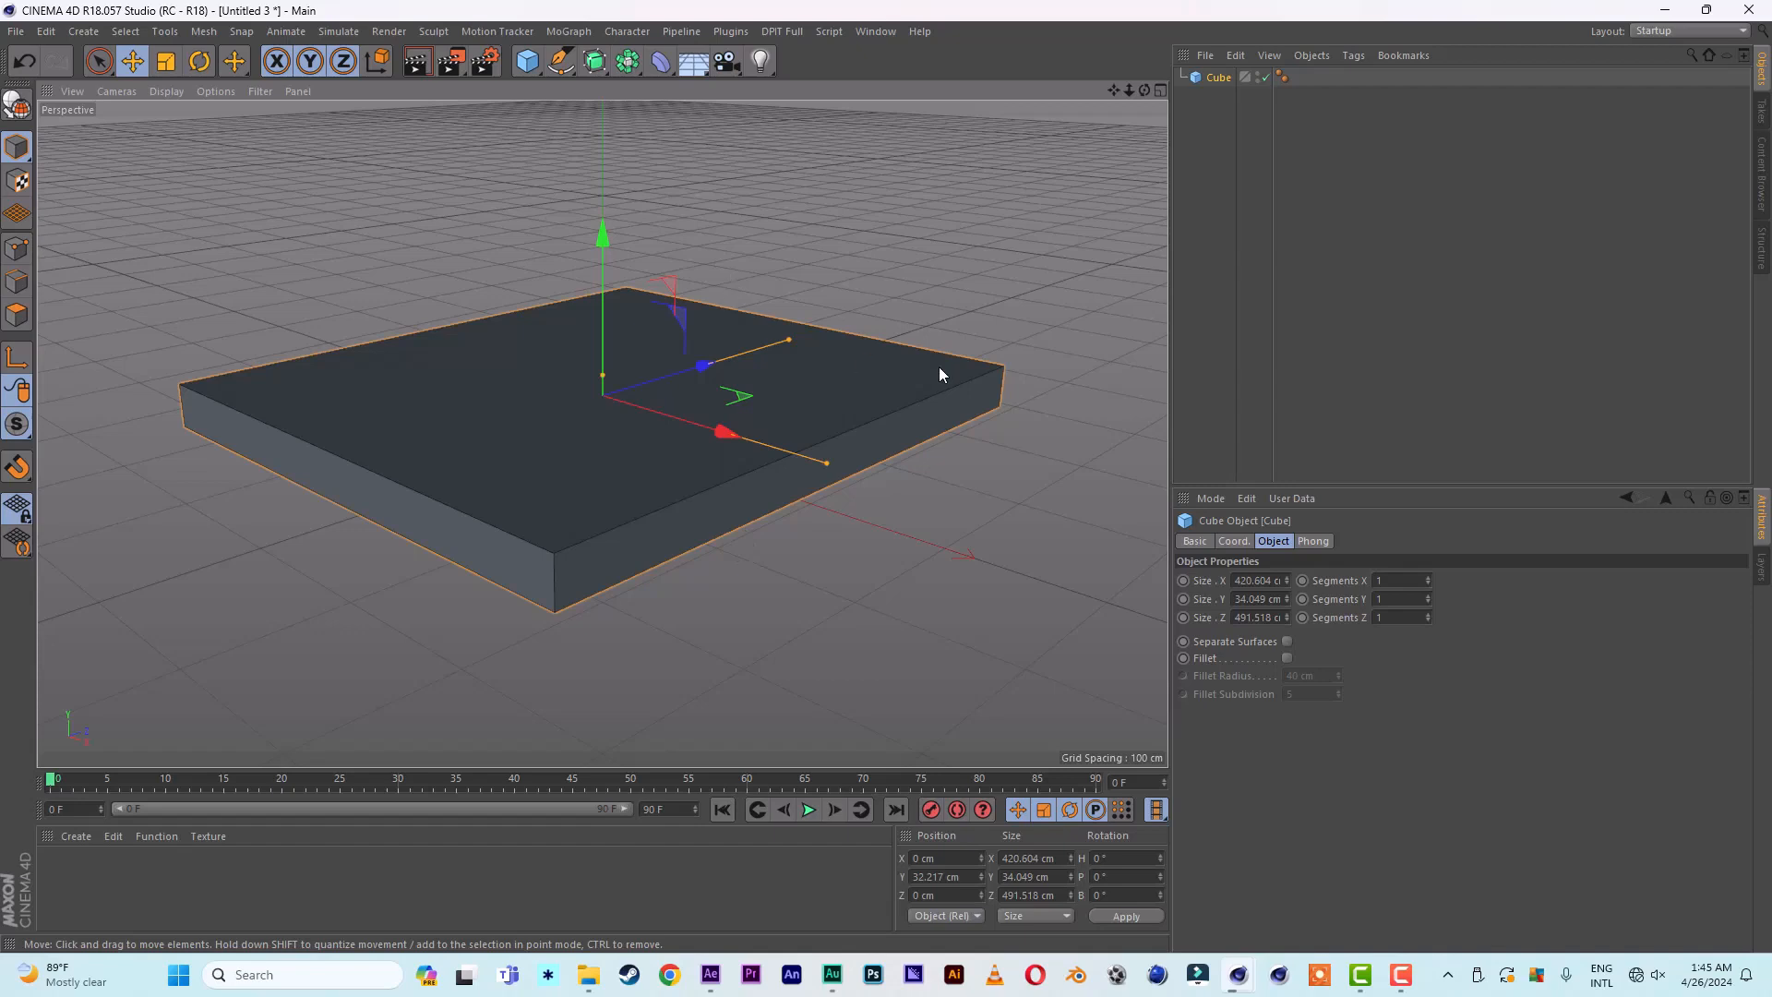
- Add a floor object and assign it a Collider Body simulation tag
click(693, 62)
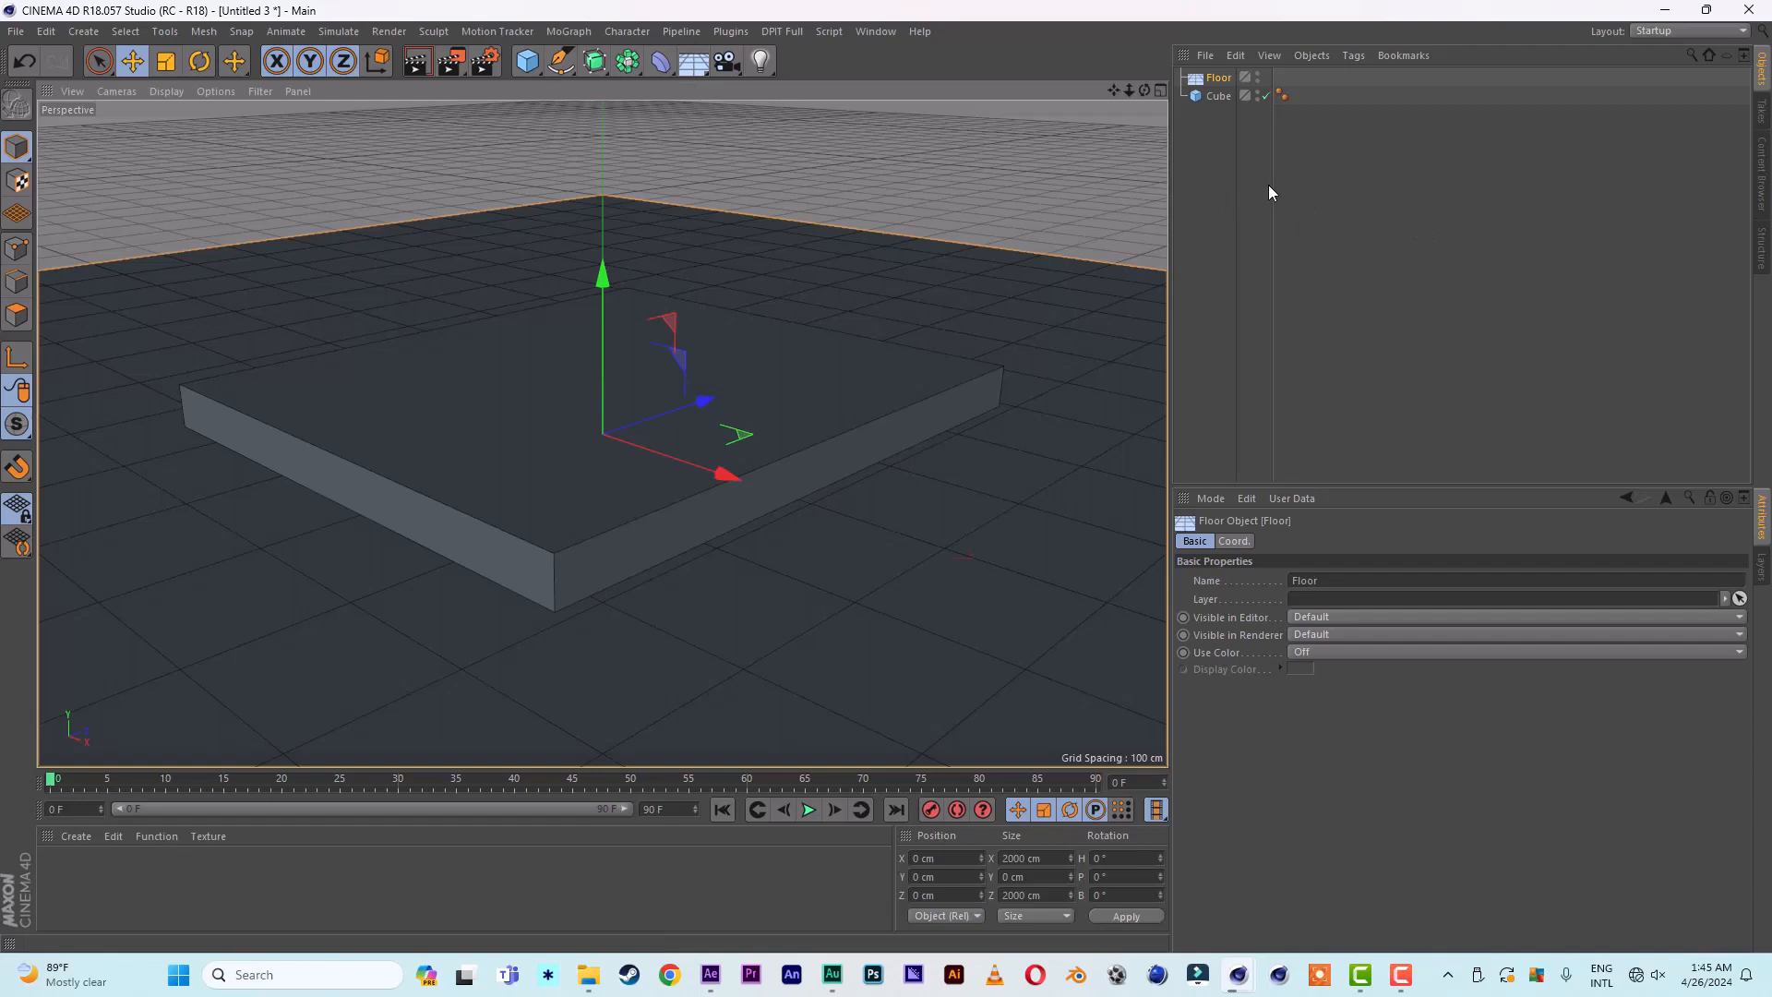
right_click(1214, 84)
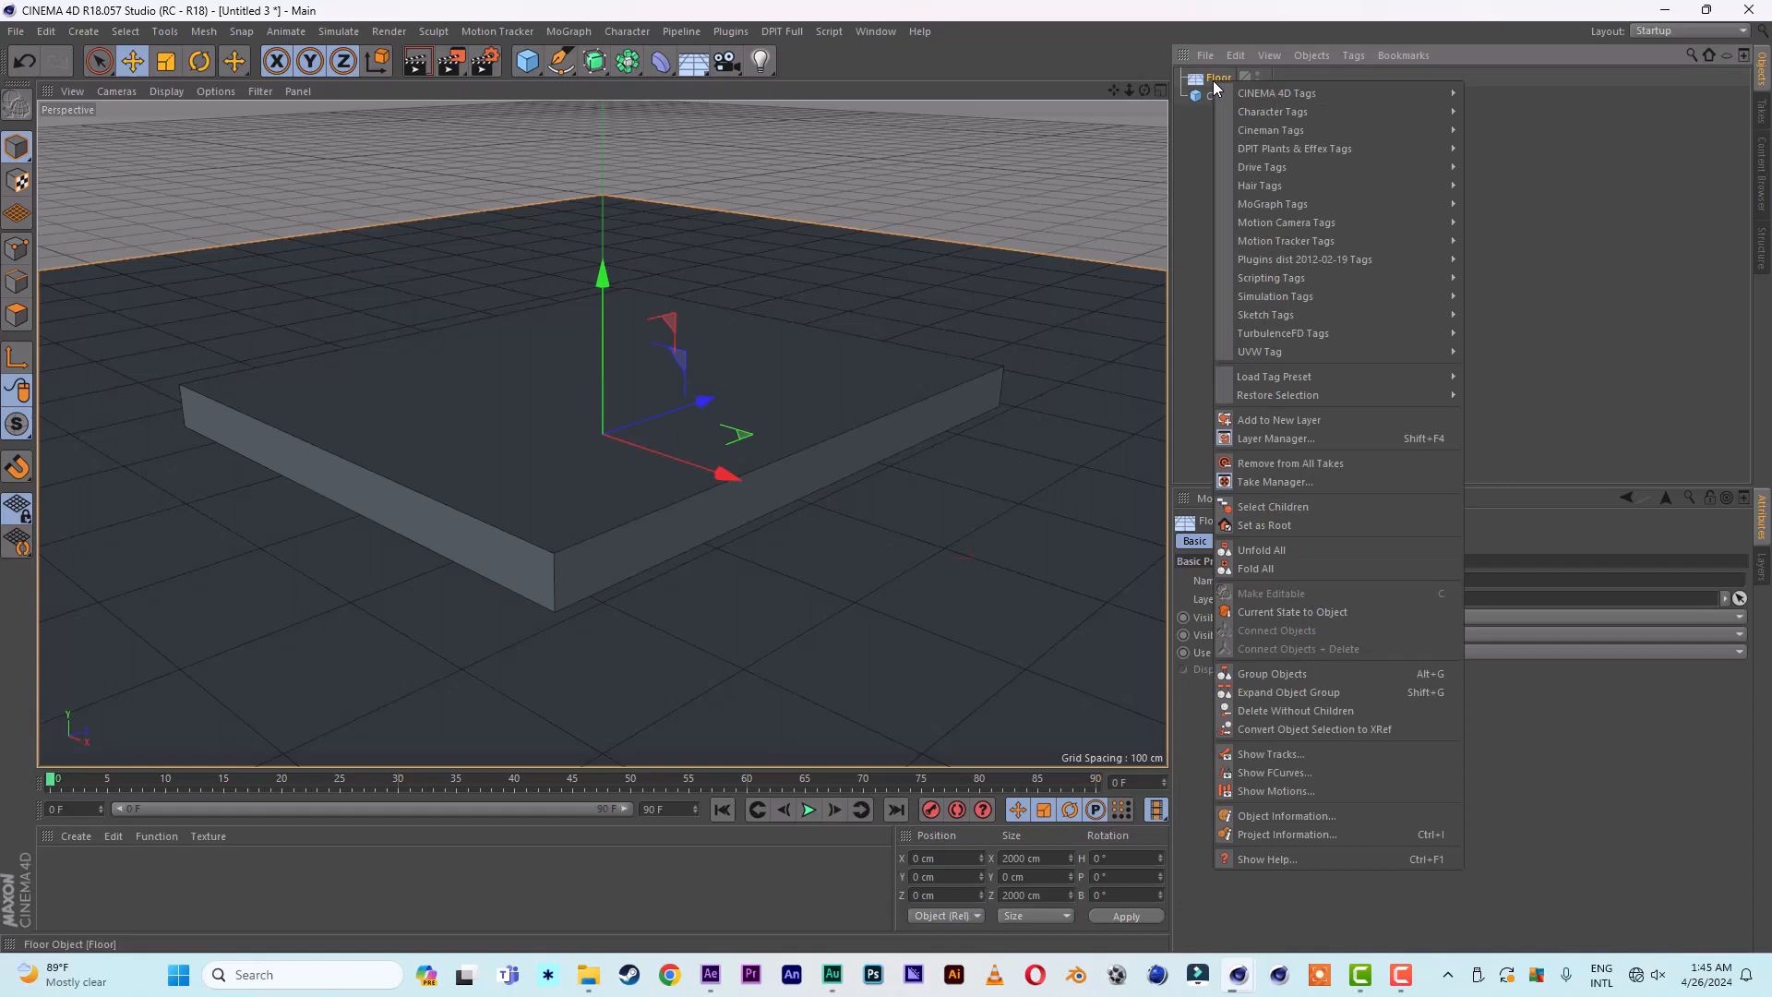
mouse_move(1312, 301)
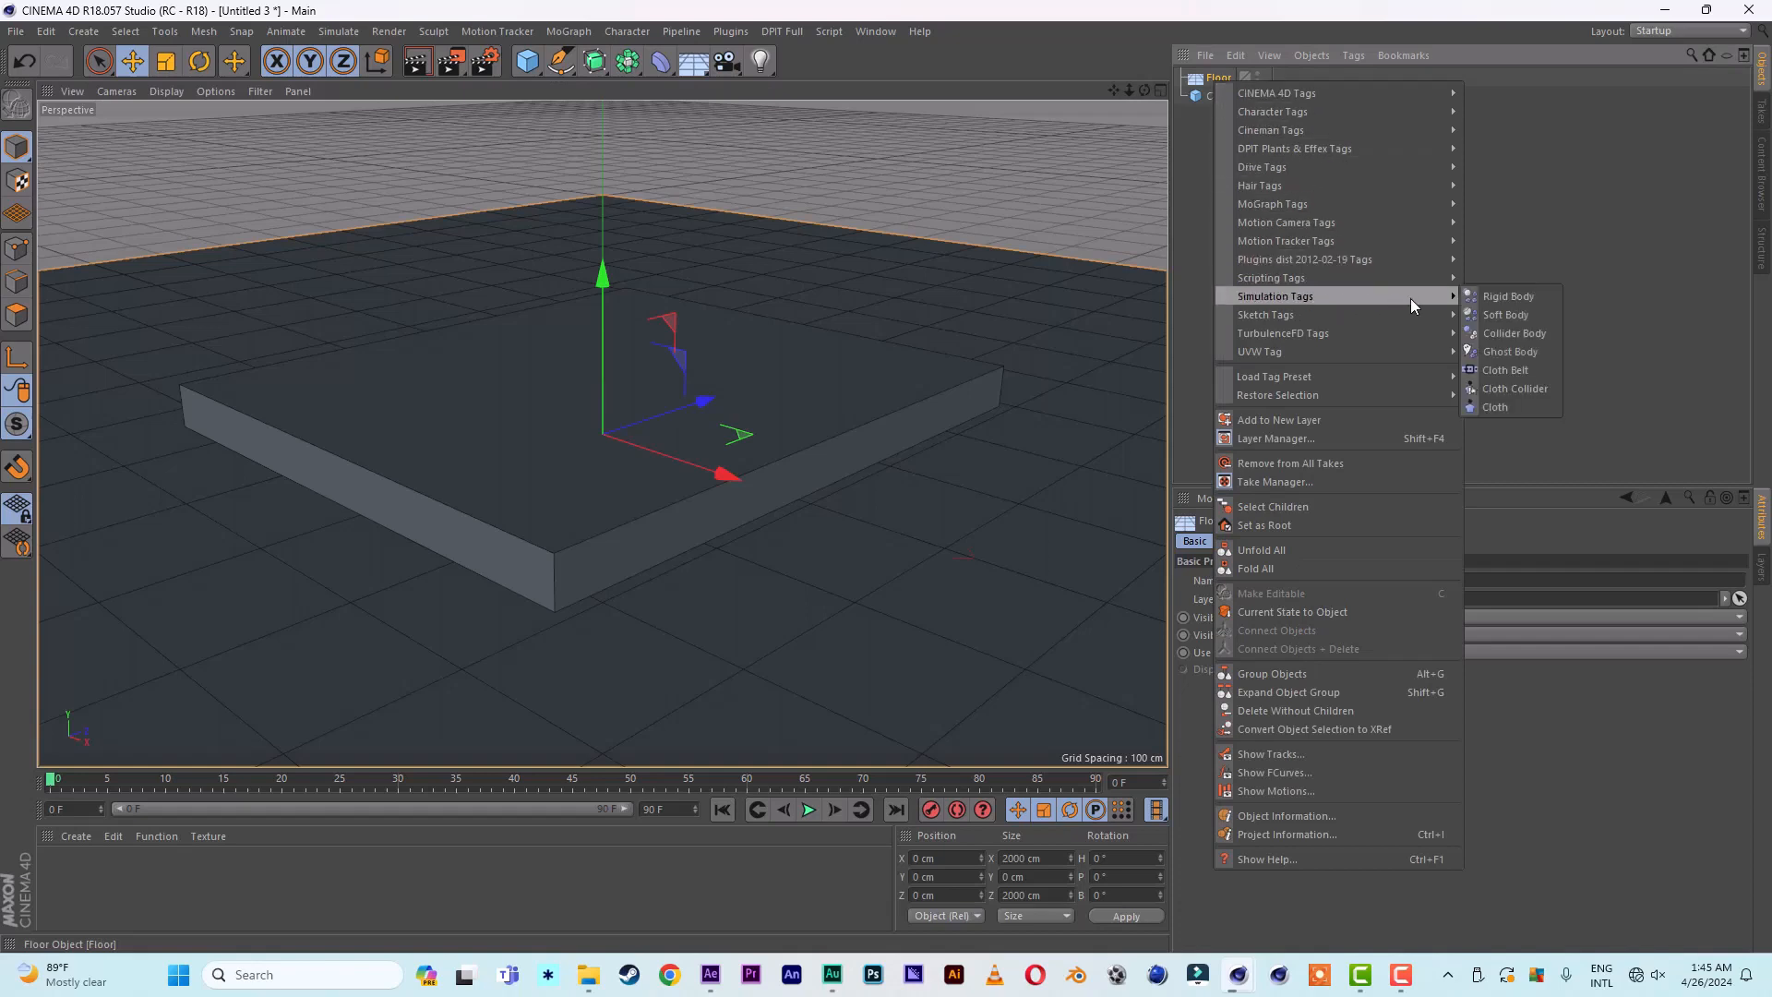
click(1532, 333)
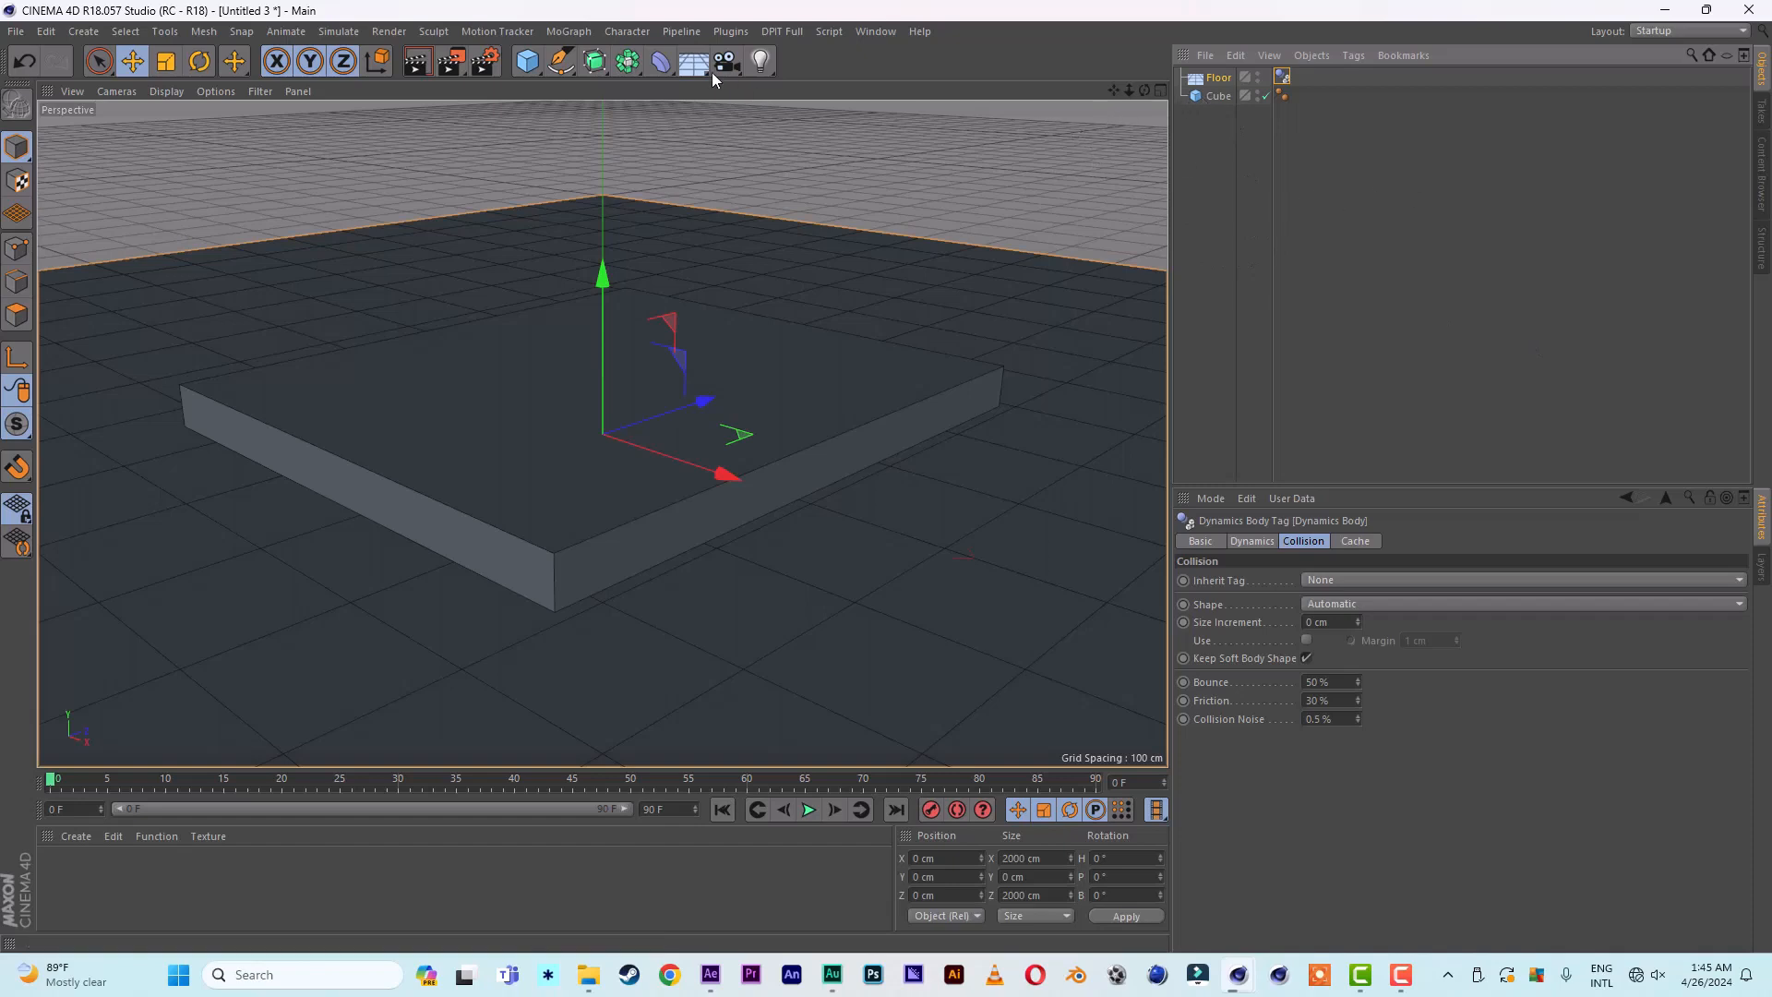
- Create a Voronoi Fracture object and make the slab cube its child
click(567, 32)
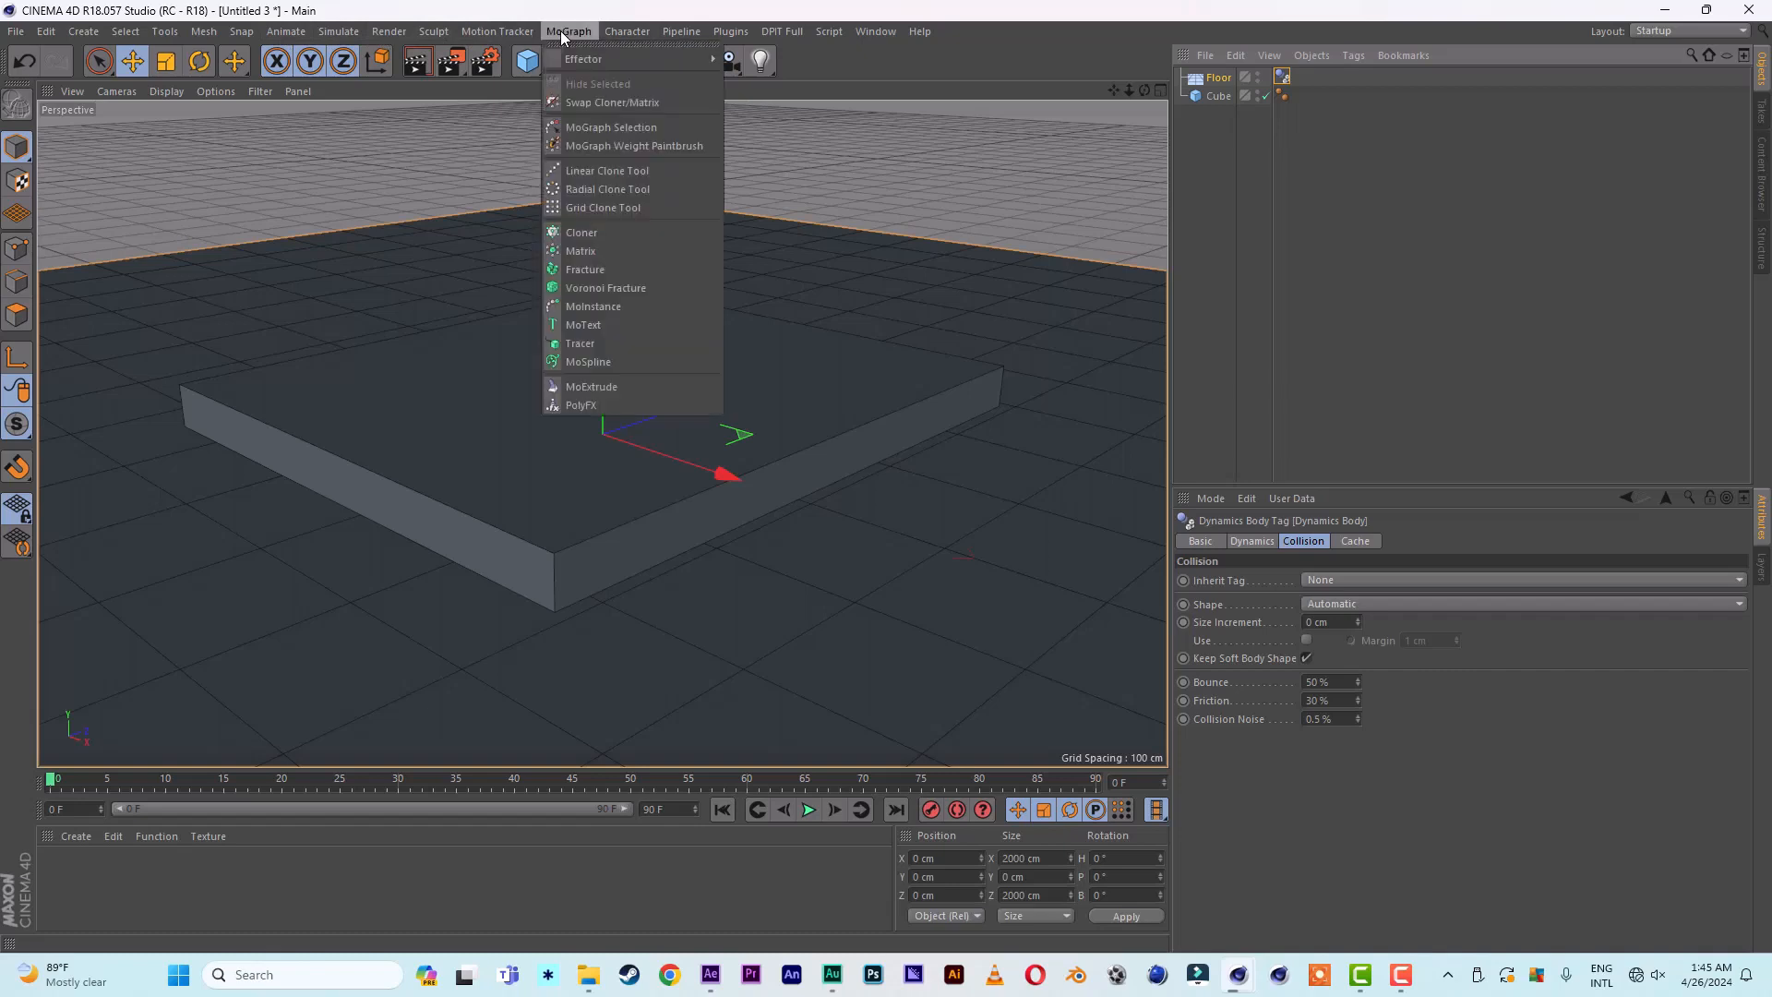
click(609, 288)
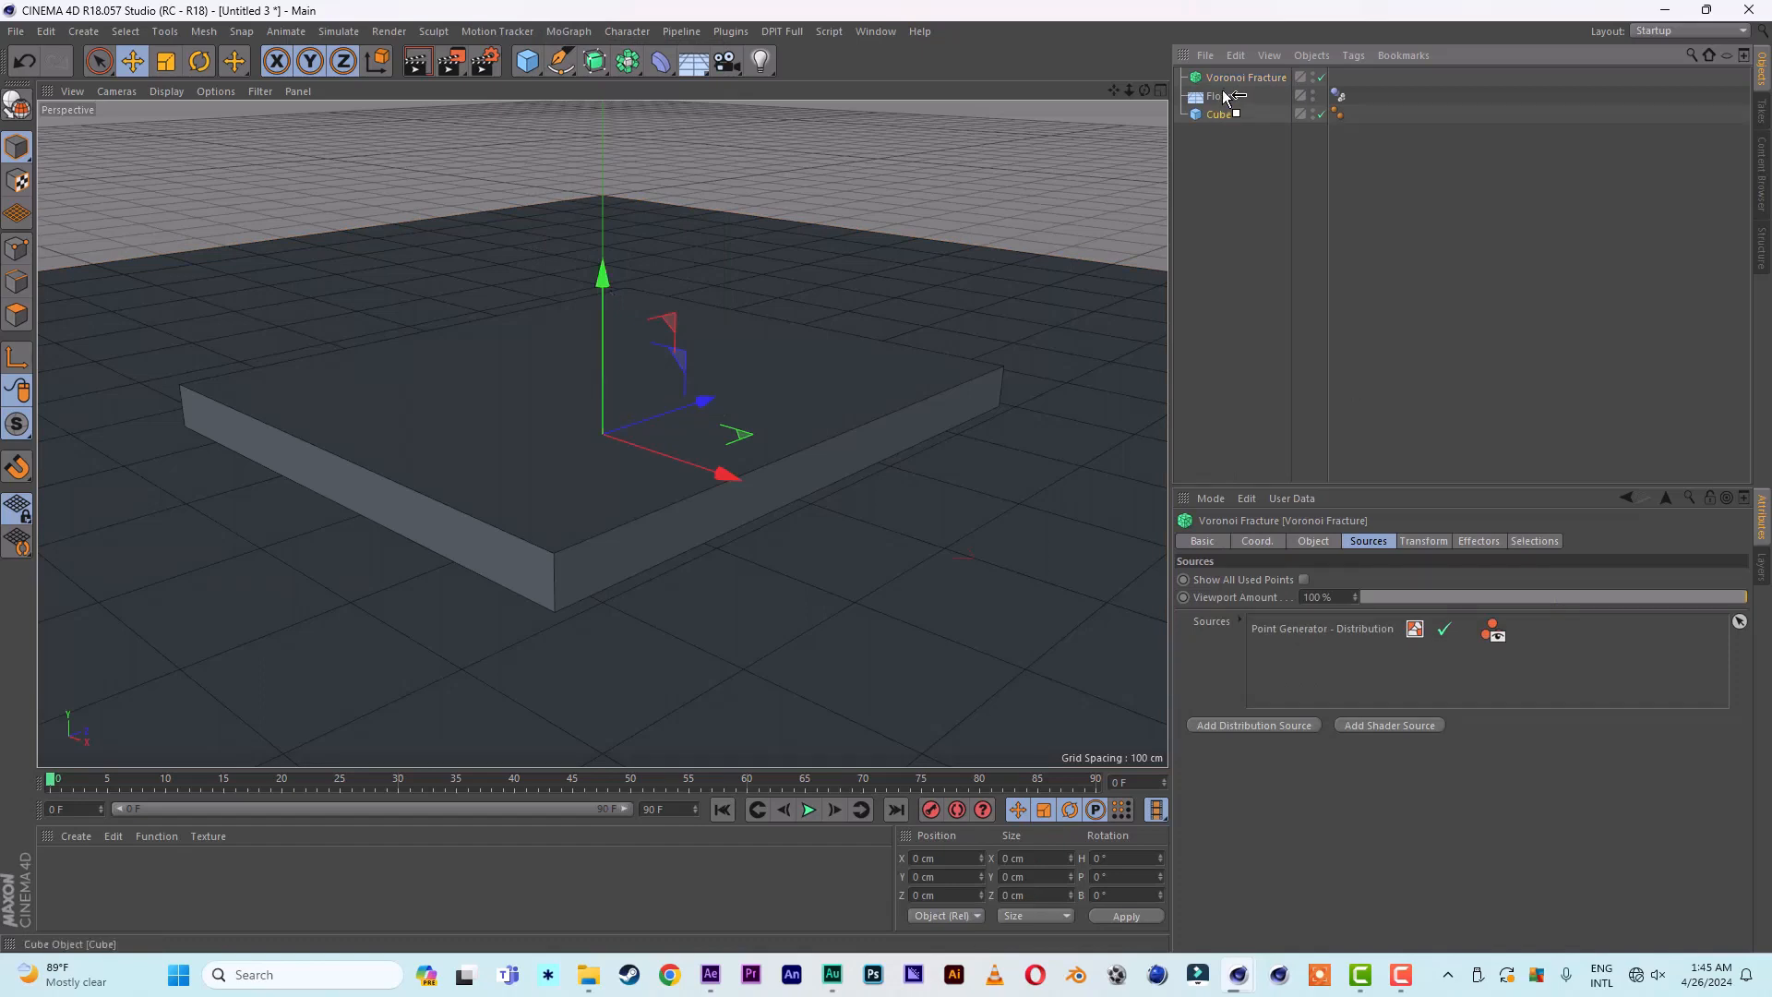
drag(1227, 76, 1227, 75)
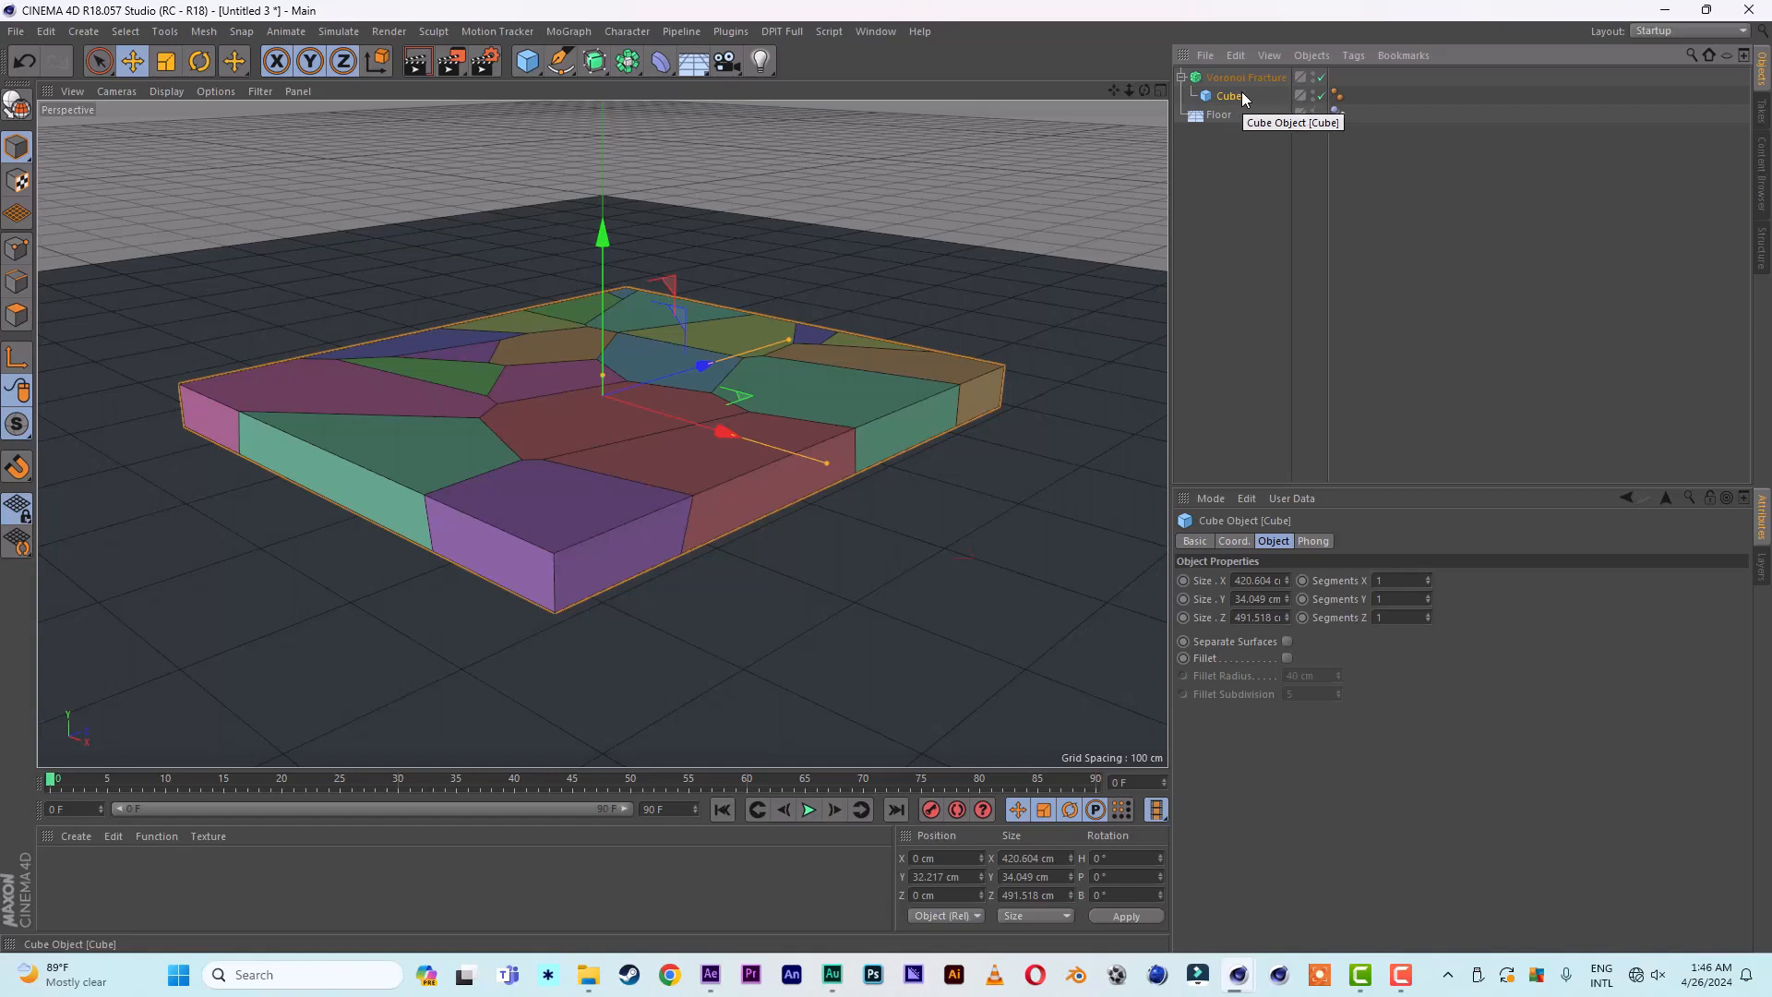
- Configure the Voronoi Fracture's point generator with a Point Amount of 100 and the Normal distribution type
click(1252, 78)
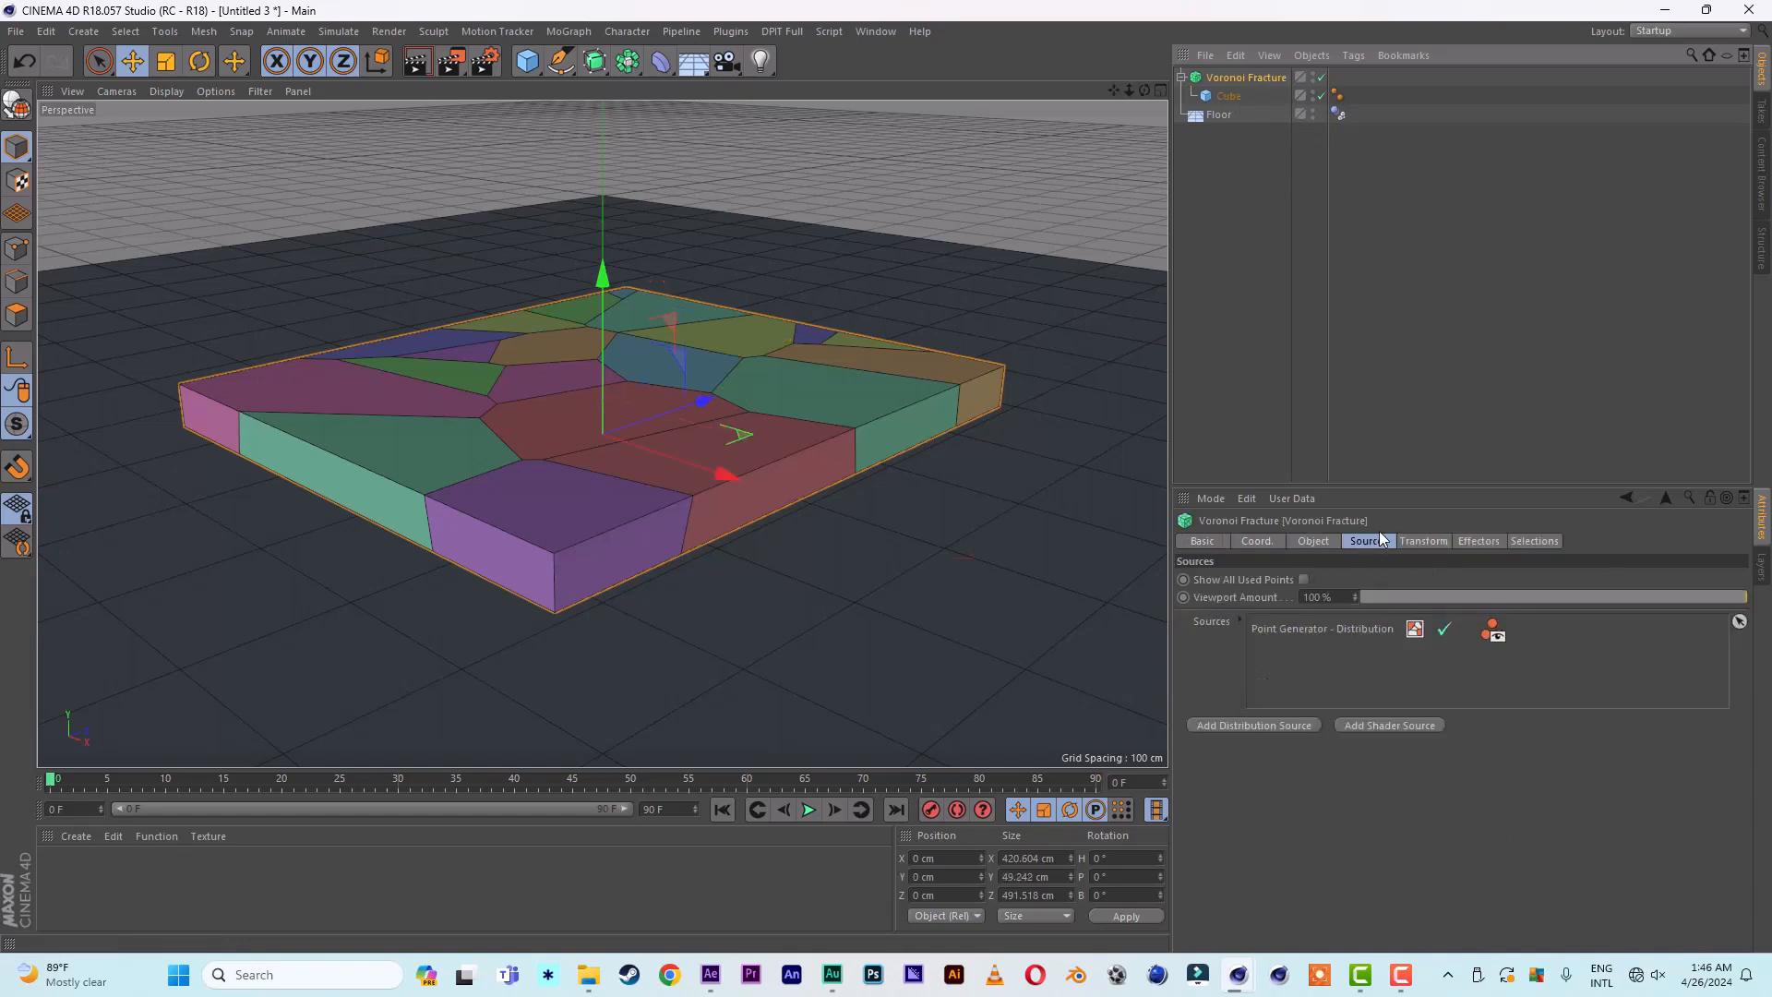
click(1305, 628)
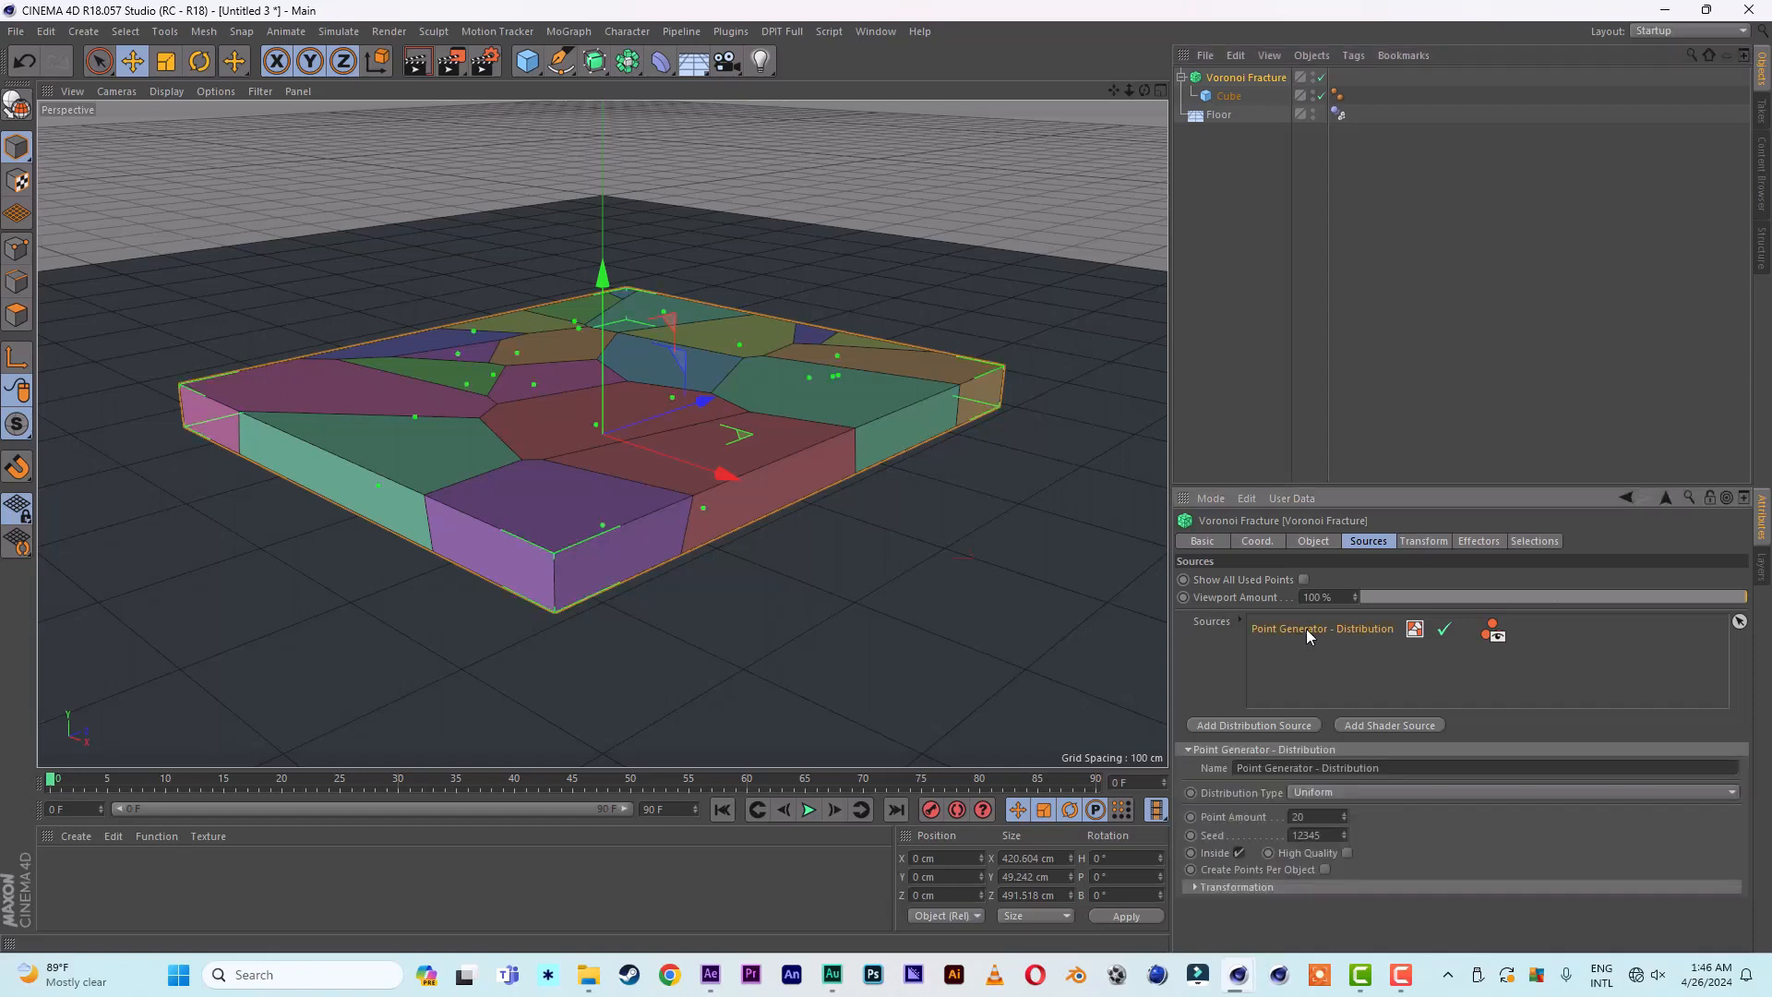
double_click(1296, 817)
text(100)
key(Return)
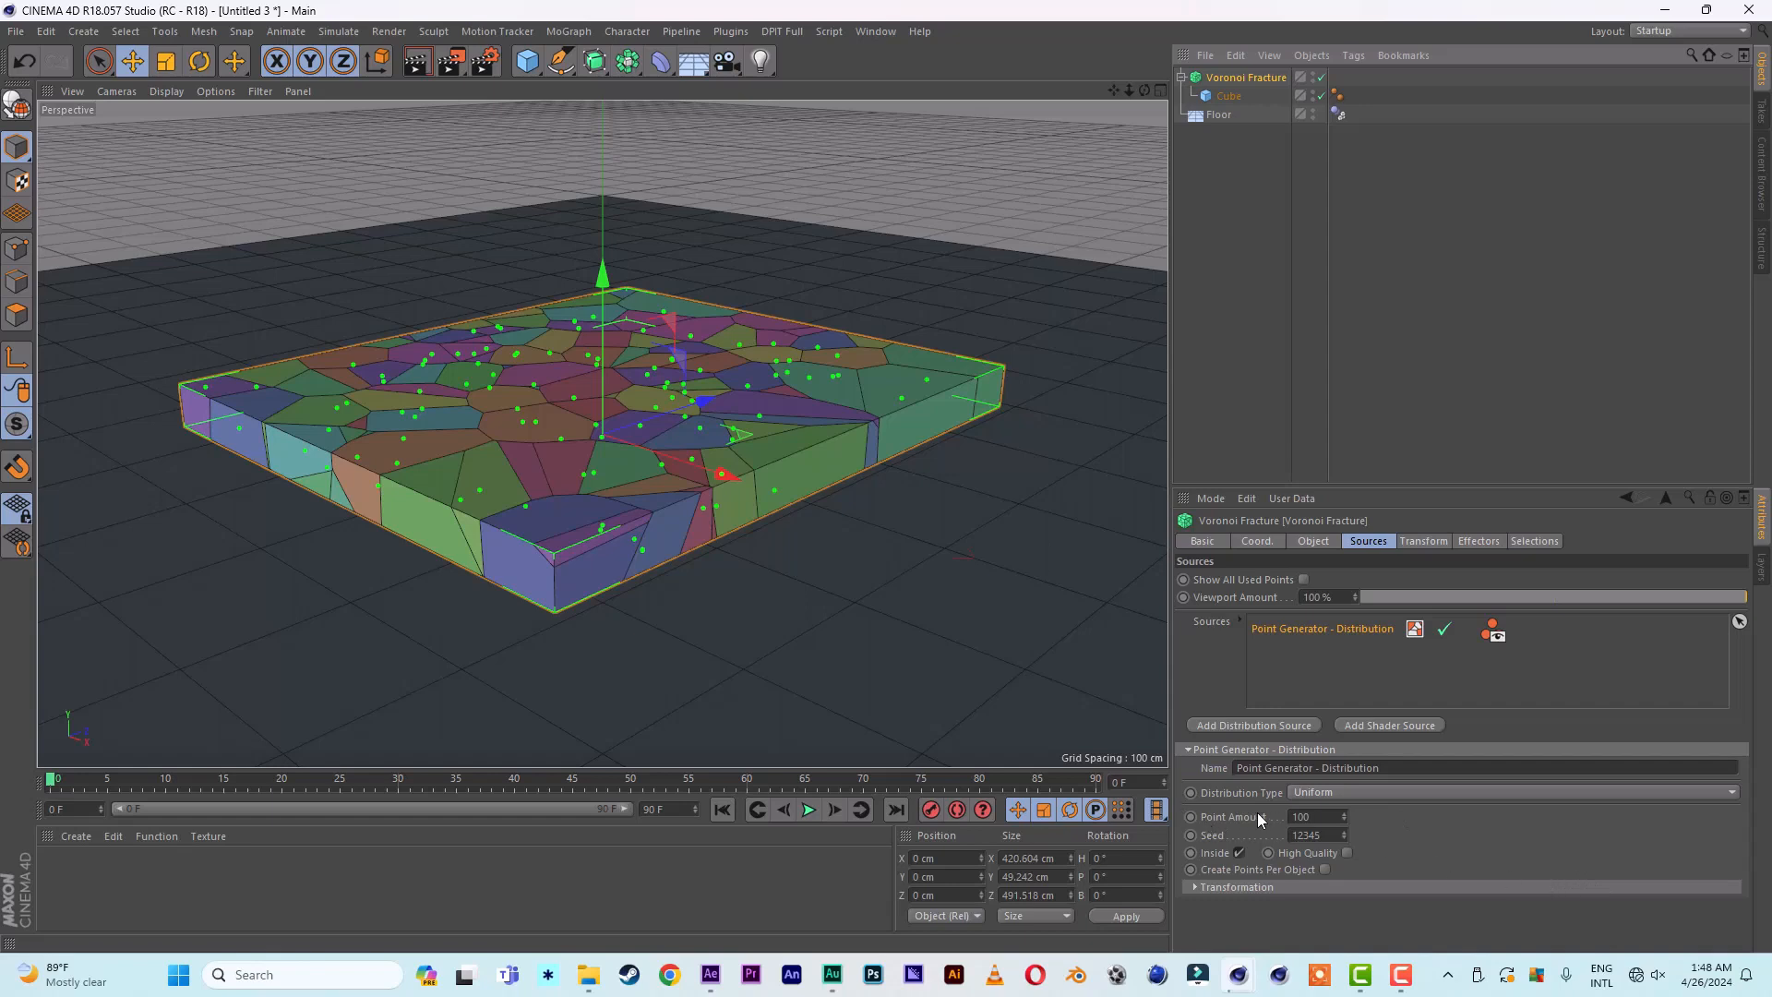
click(1367, 794)
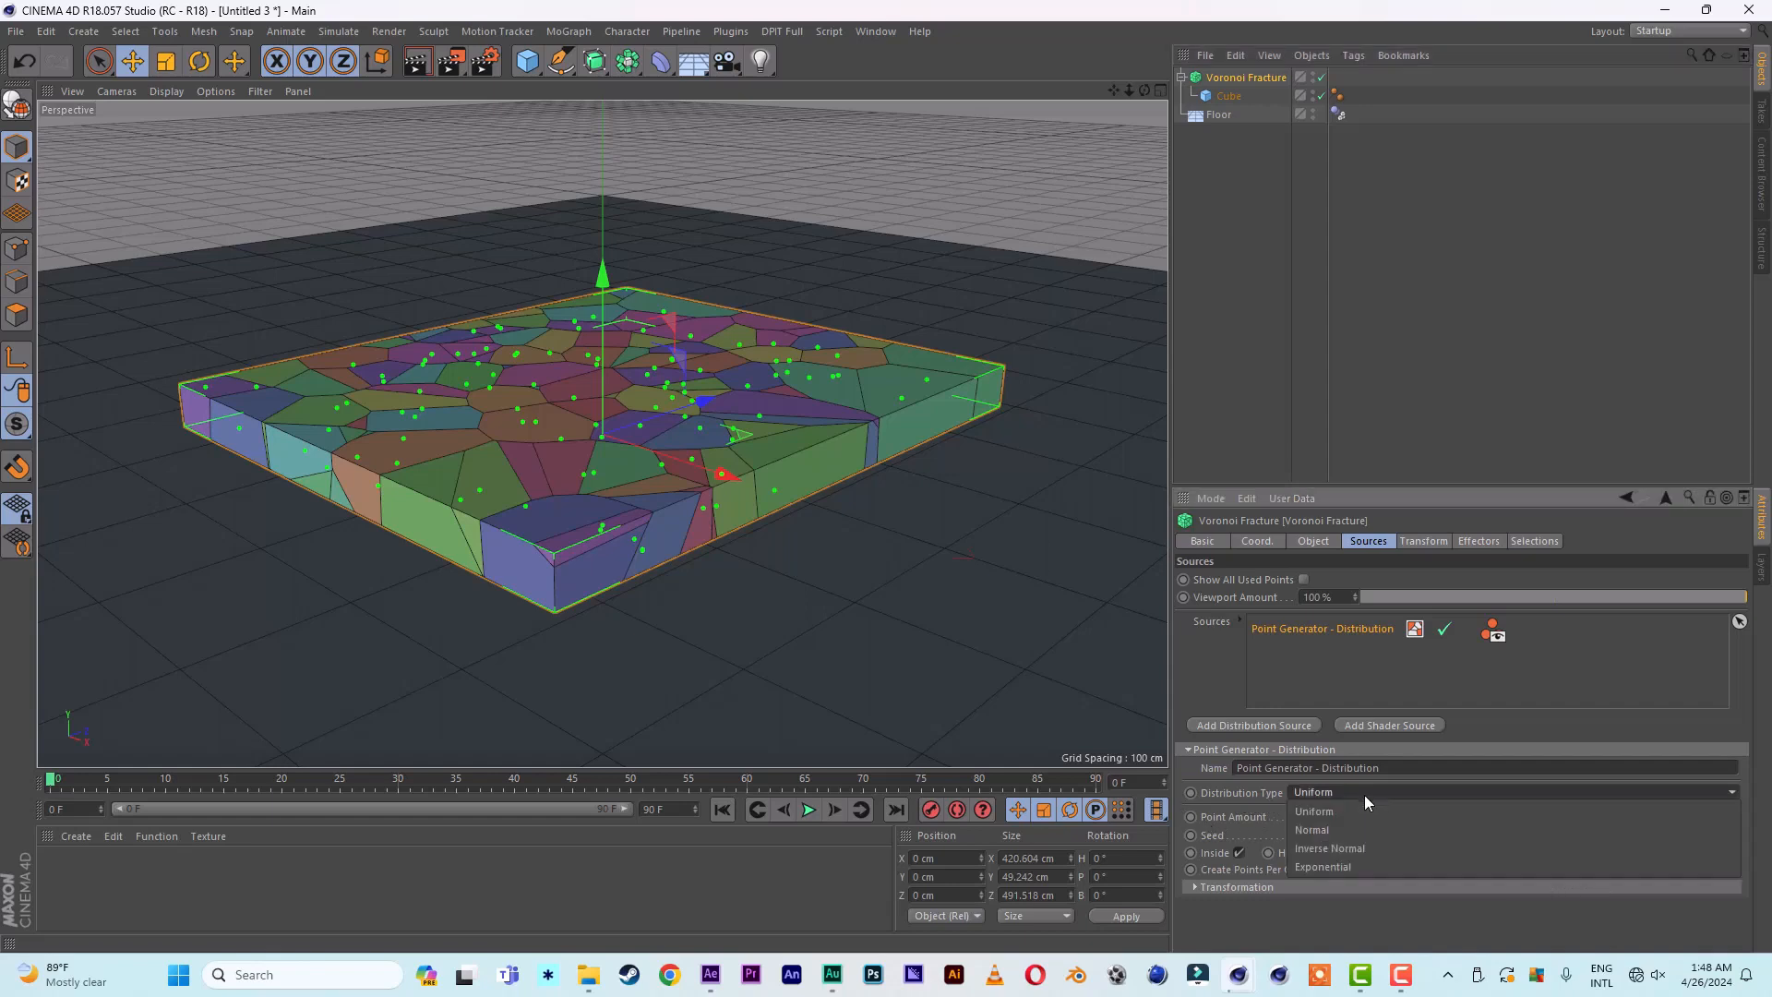
click(1348, 829)
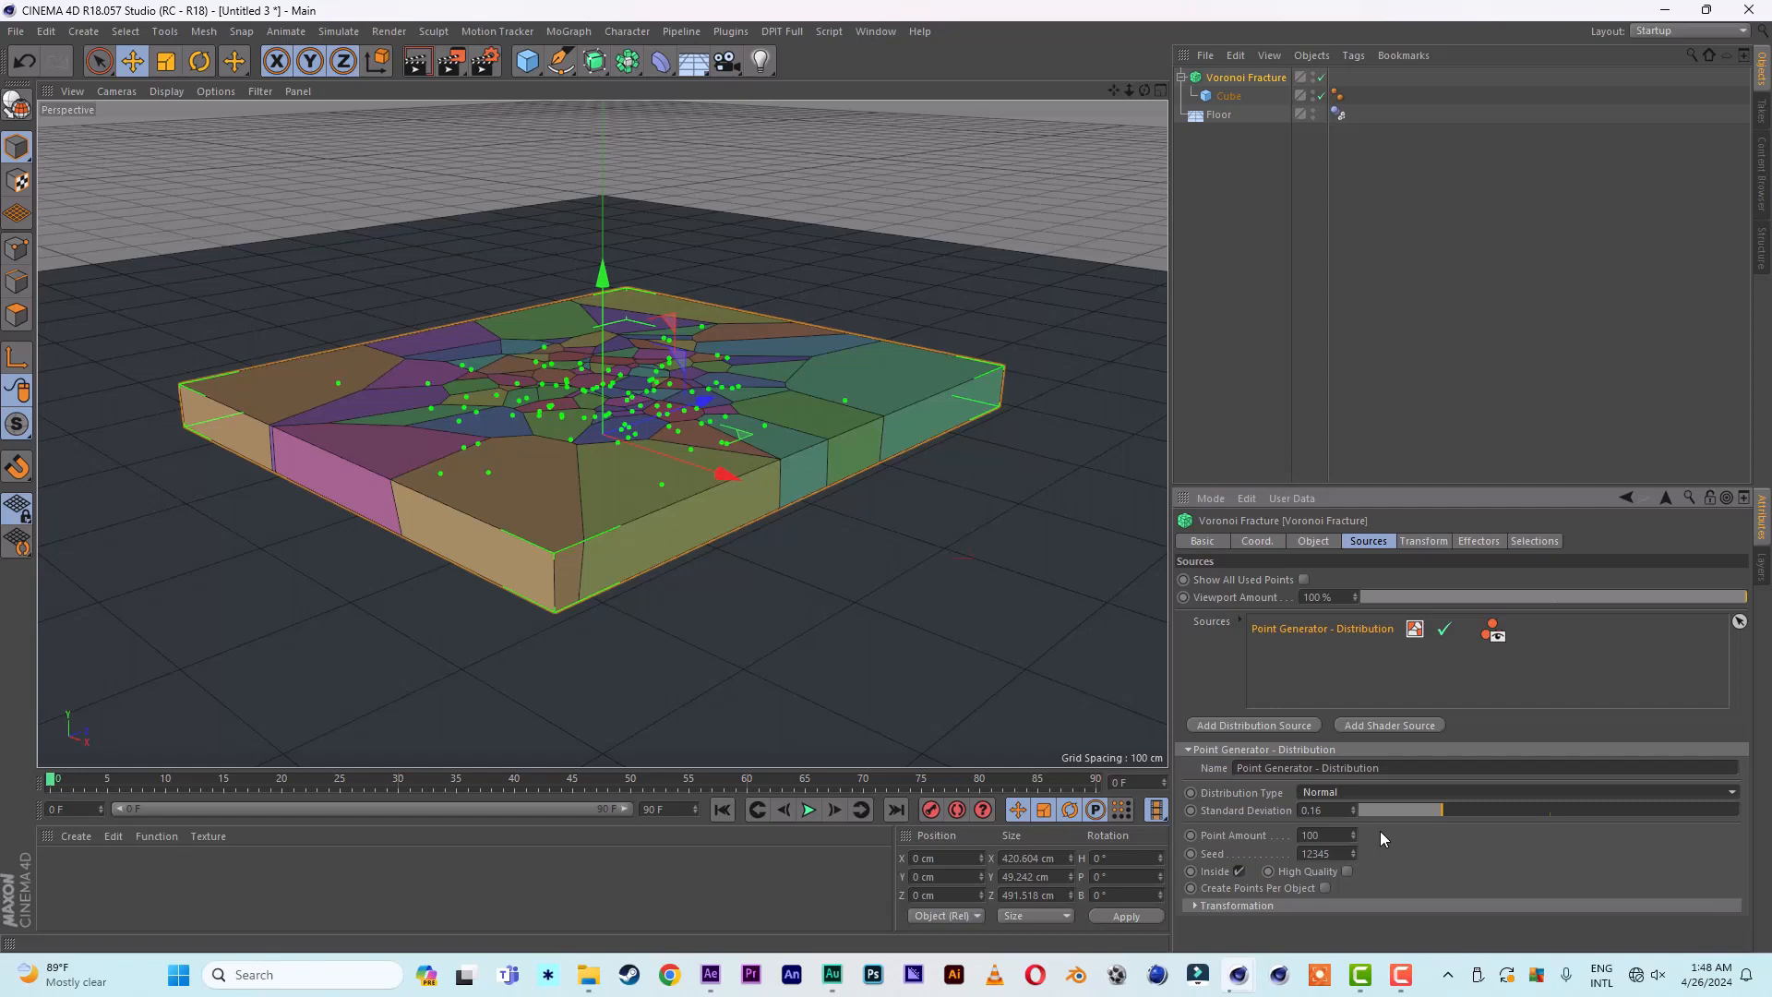
click(1249, 179)
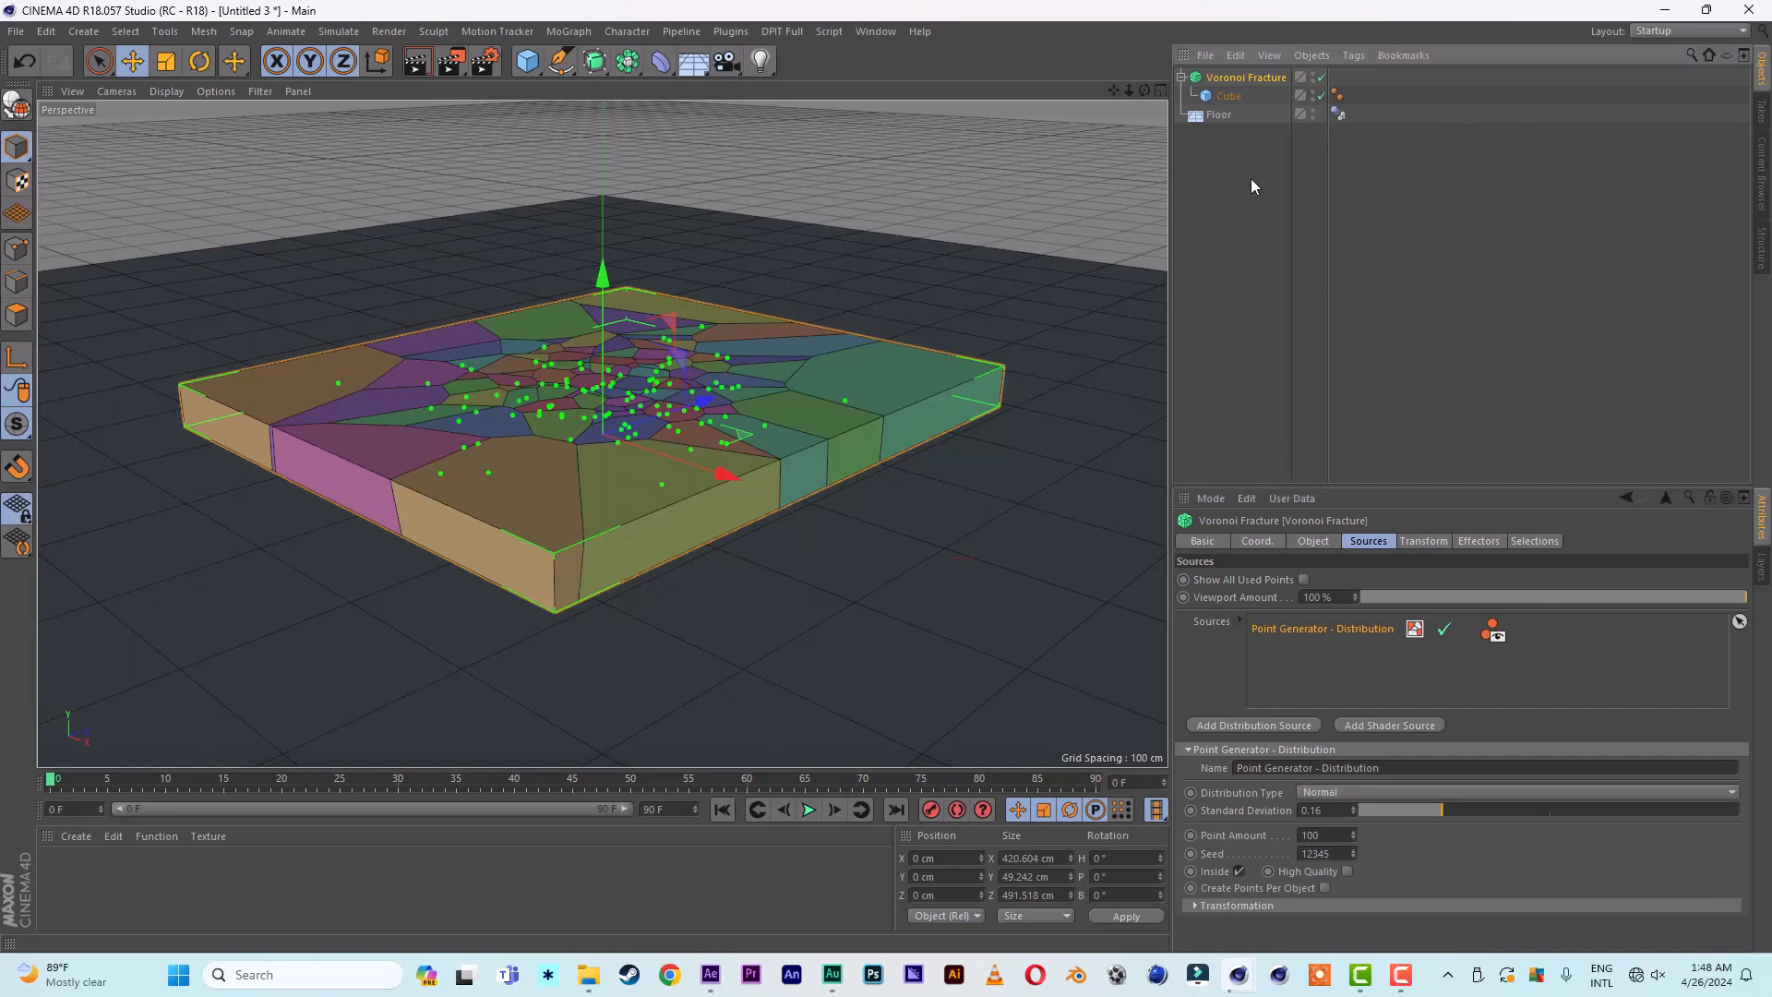
click(1264, 77)
- Add a second cube as a narrow column about 32 × 200 × 36 cm and raise it to about Y 127 cm above the slab's centre
click(527, 61)
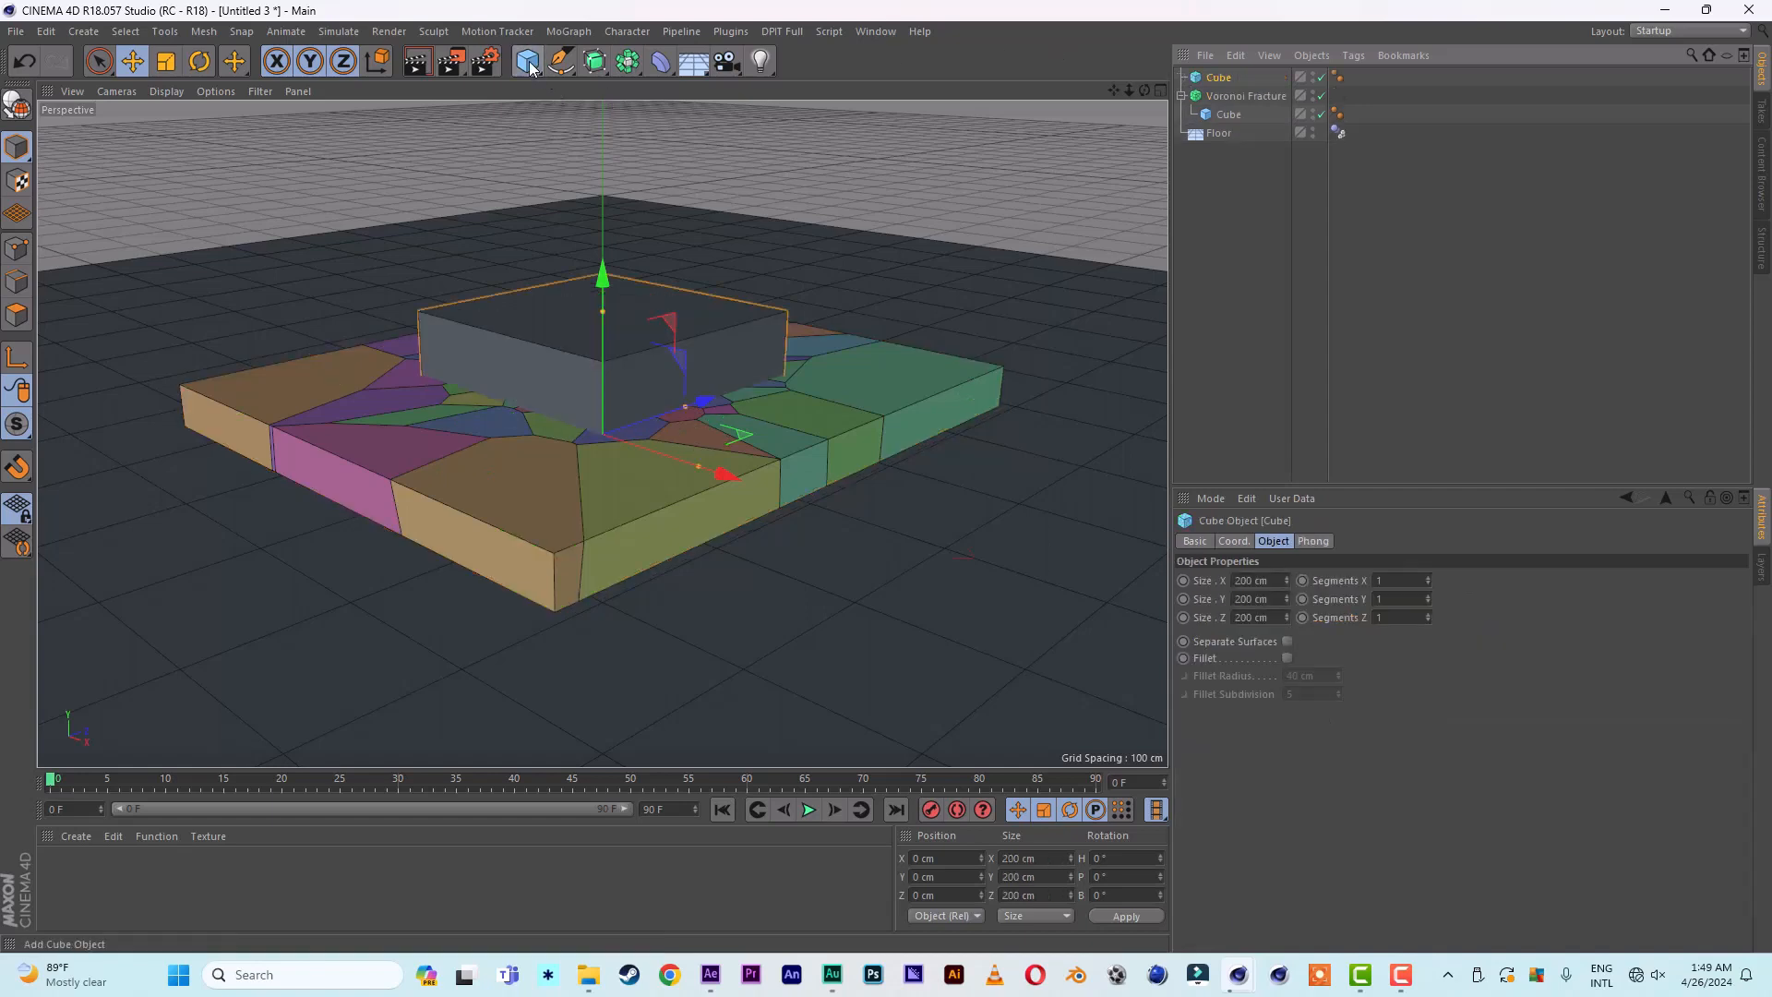
drag(685, 406, 617, 409)
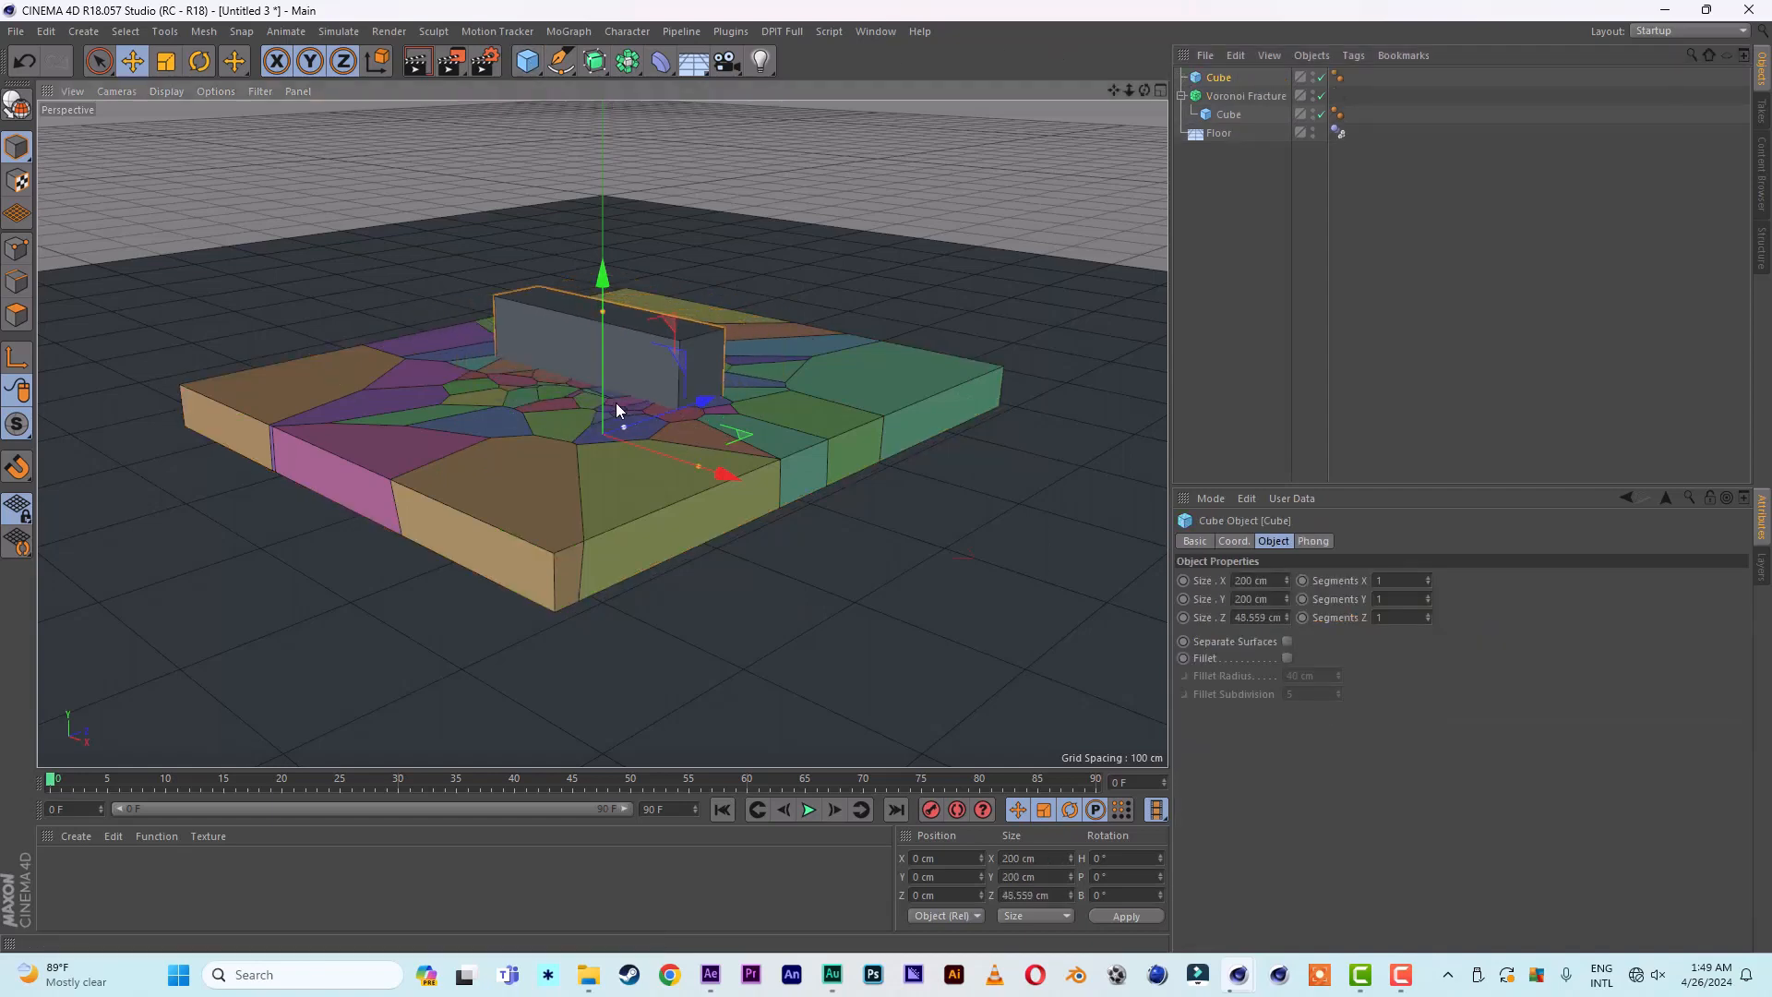
drag(704, 465, 618, 426)
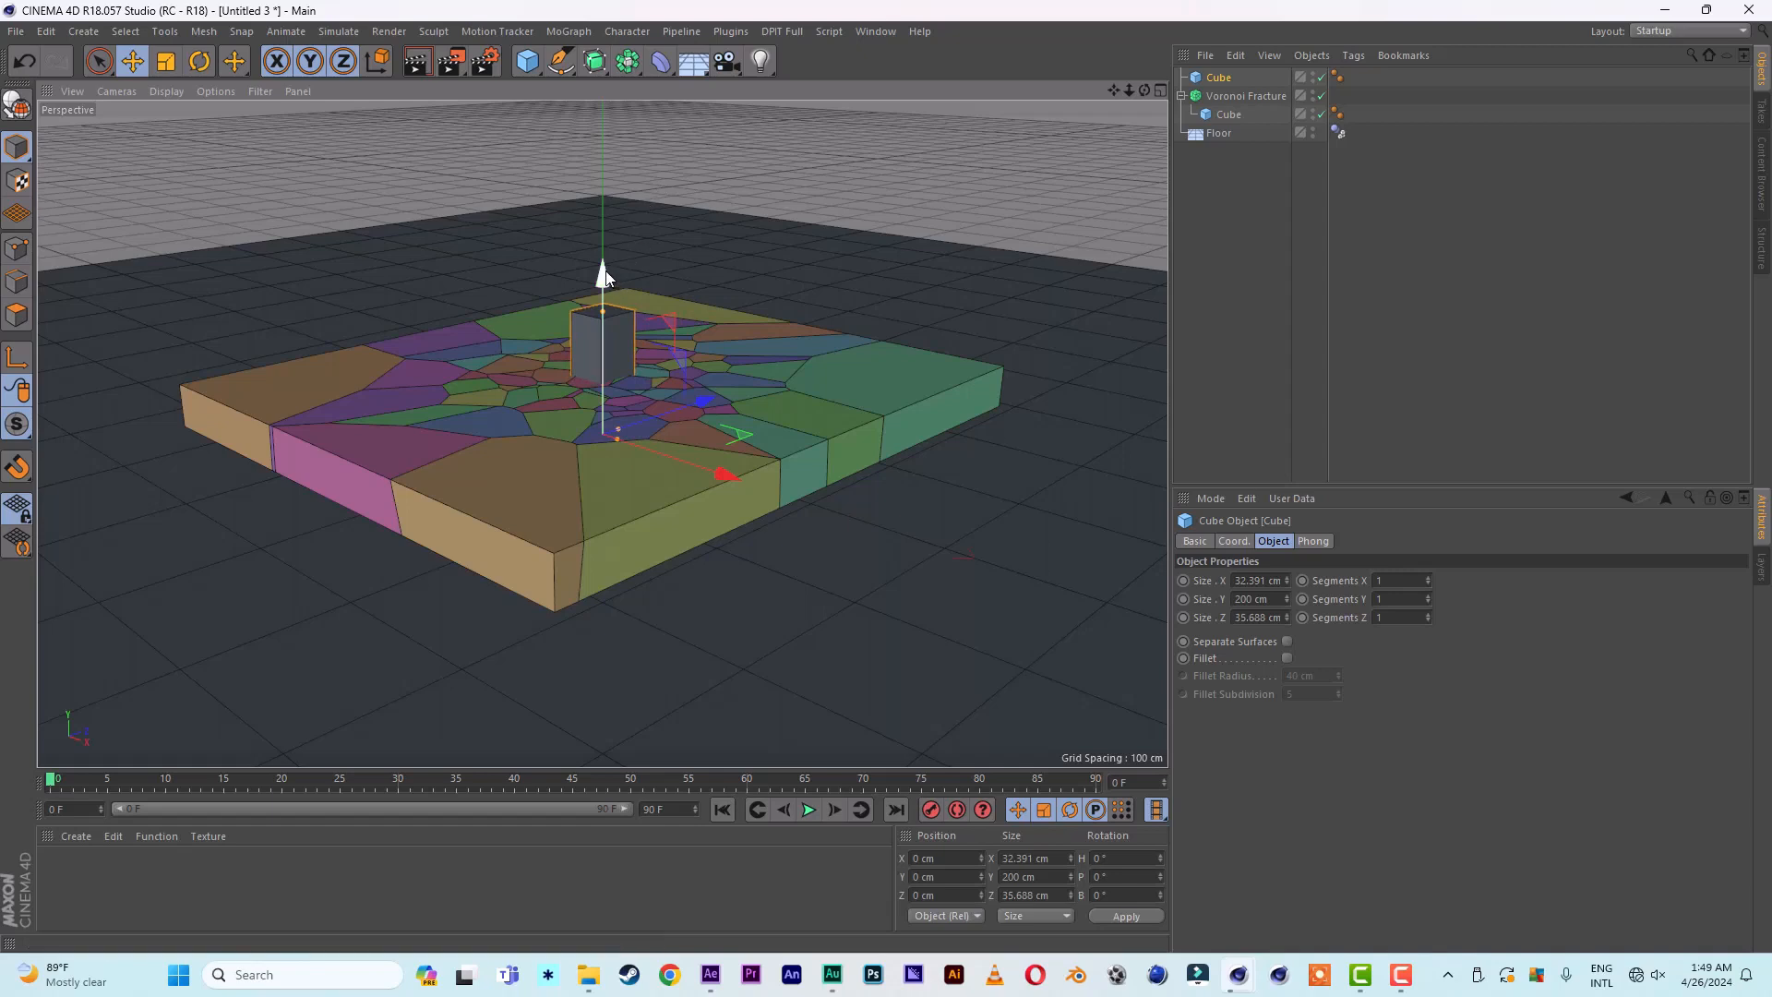
drag(607, 277, 635, 105)
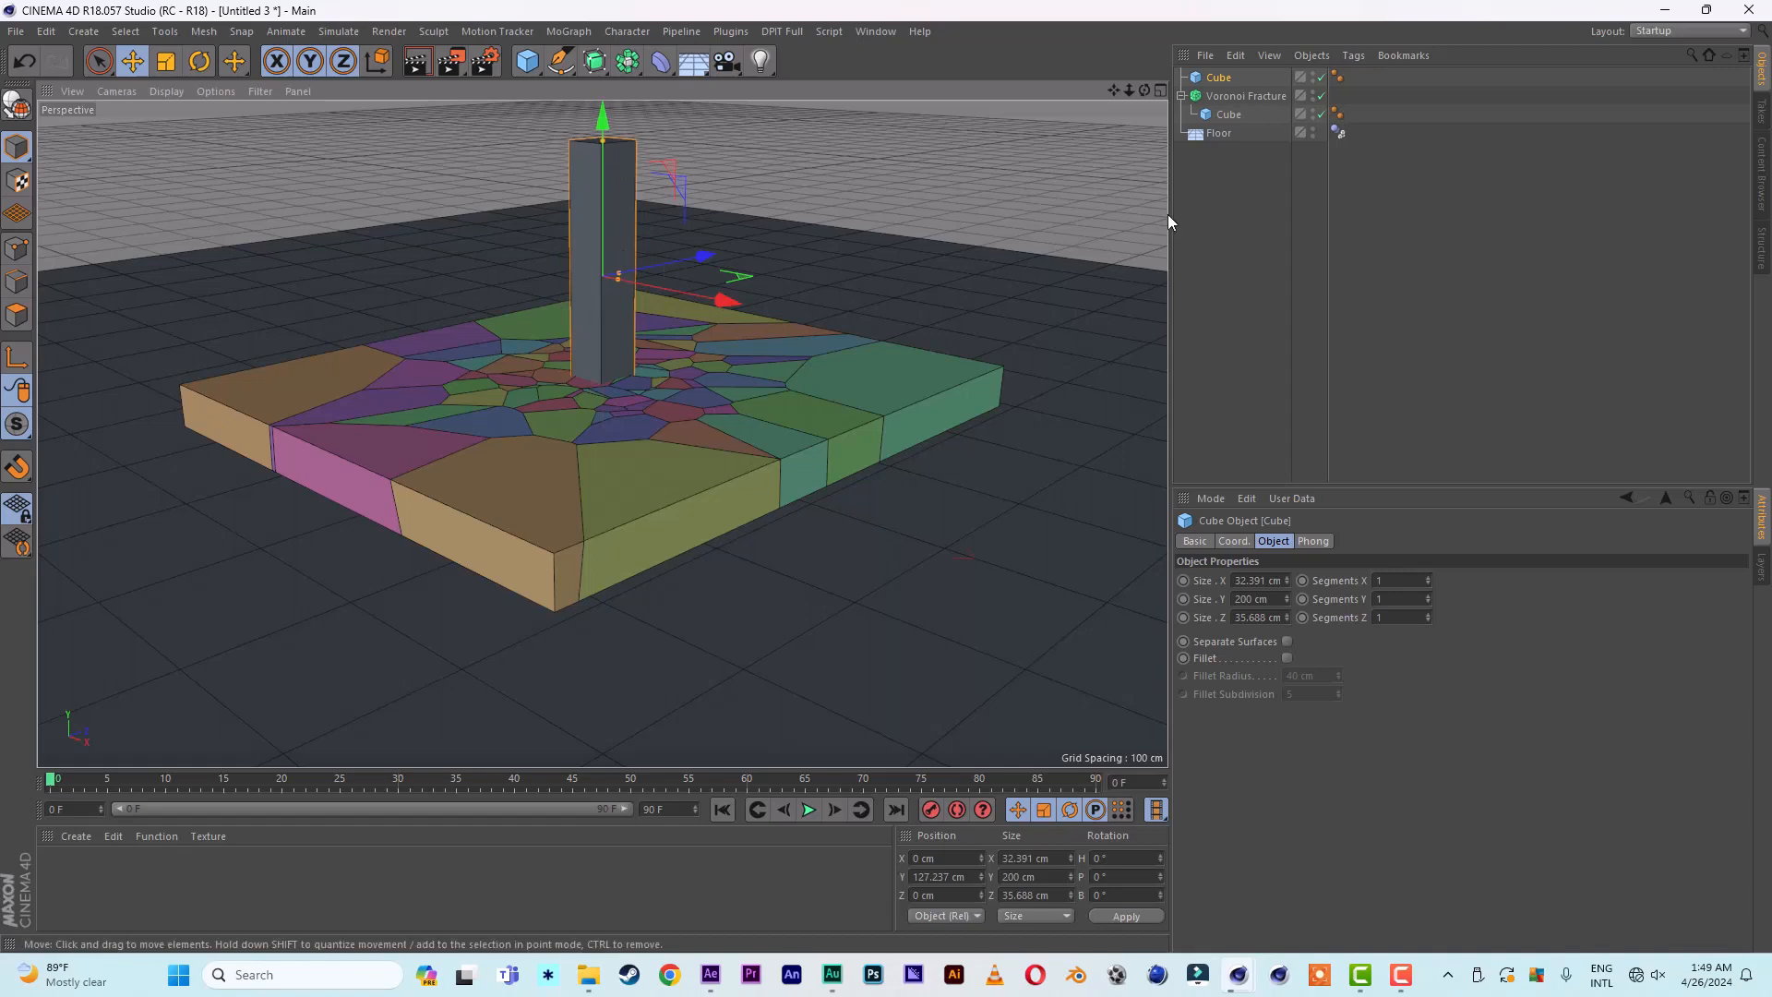
- Assign a Rigid Body simulation tag to the Voronoi Fracture object
click(1237, 96)
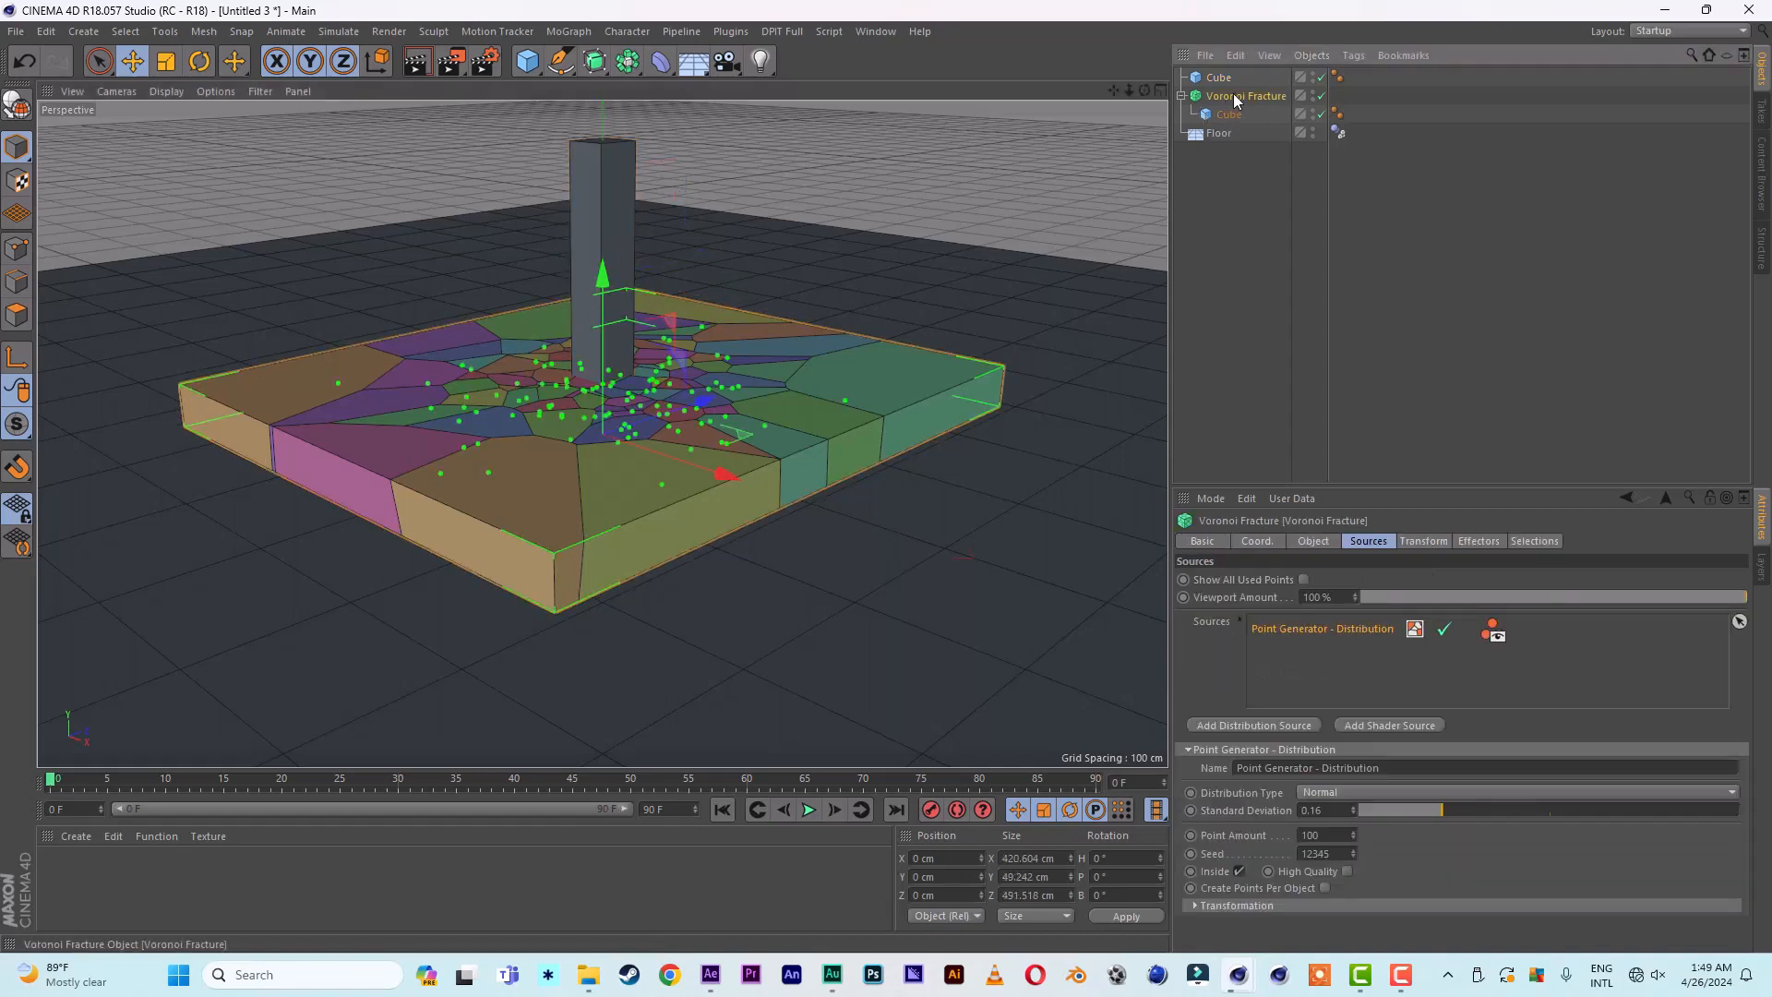
right_click(1235, 98)
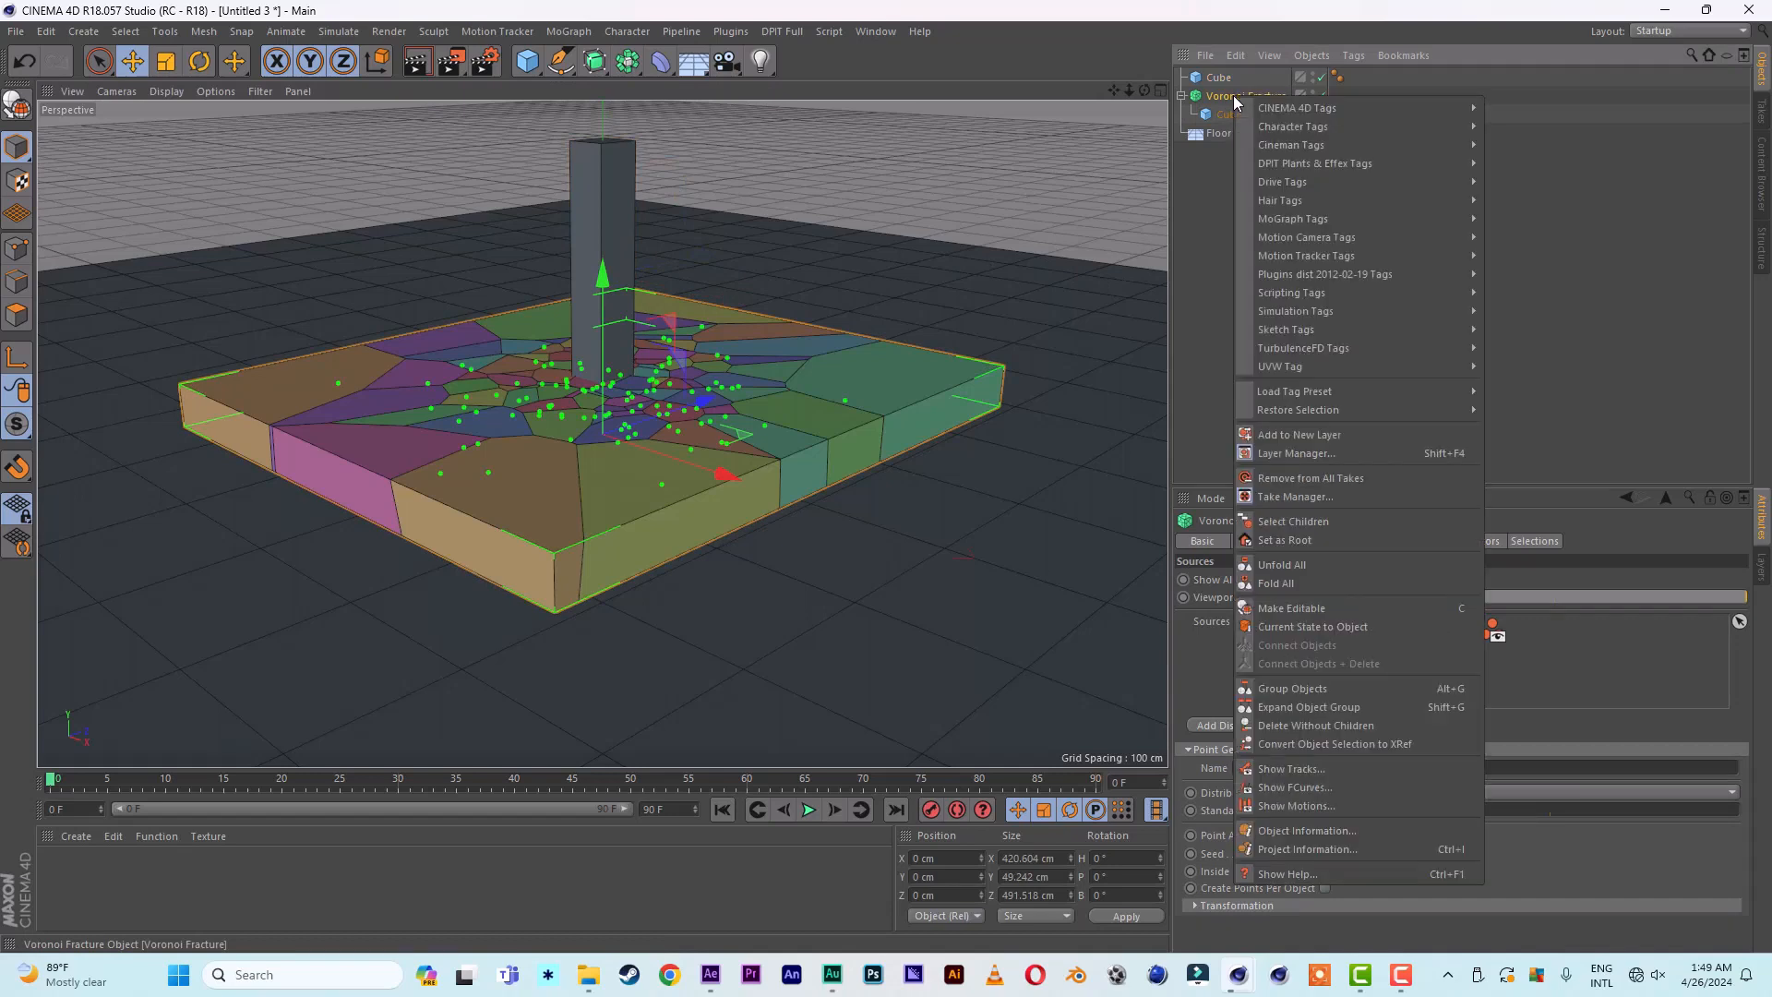
mouse_move(1318, 313)
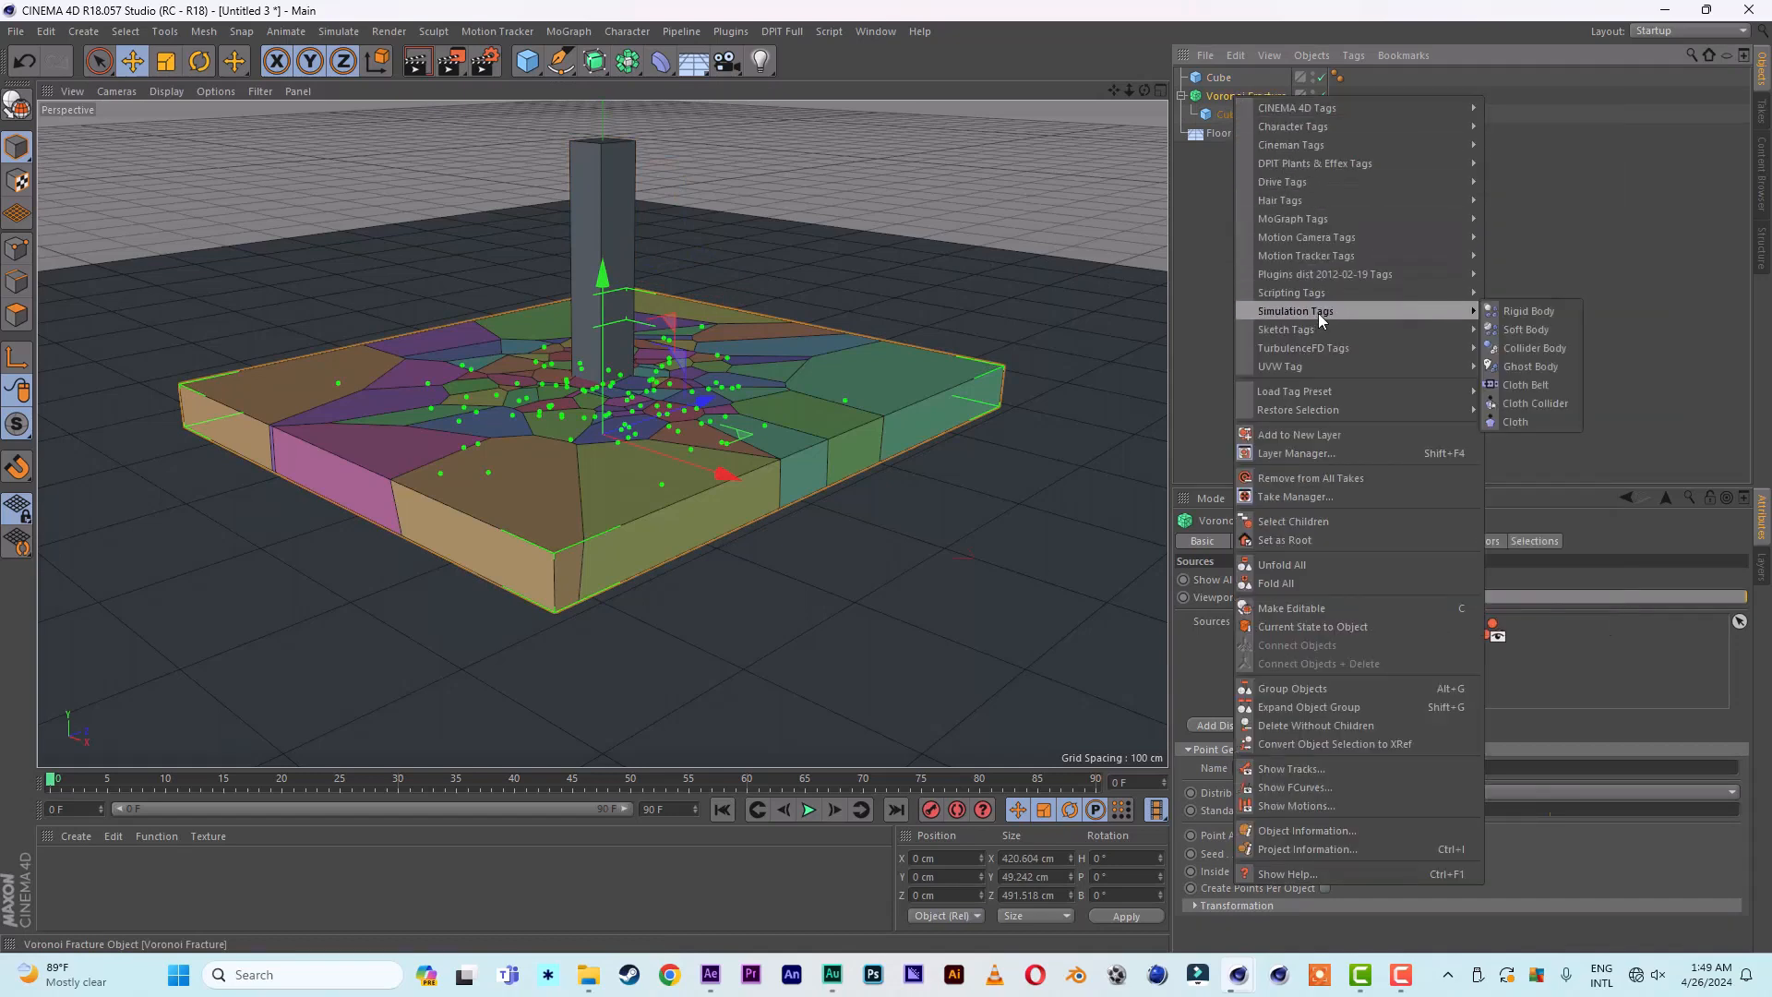
click(1528, 312)
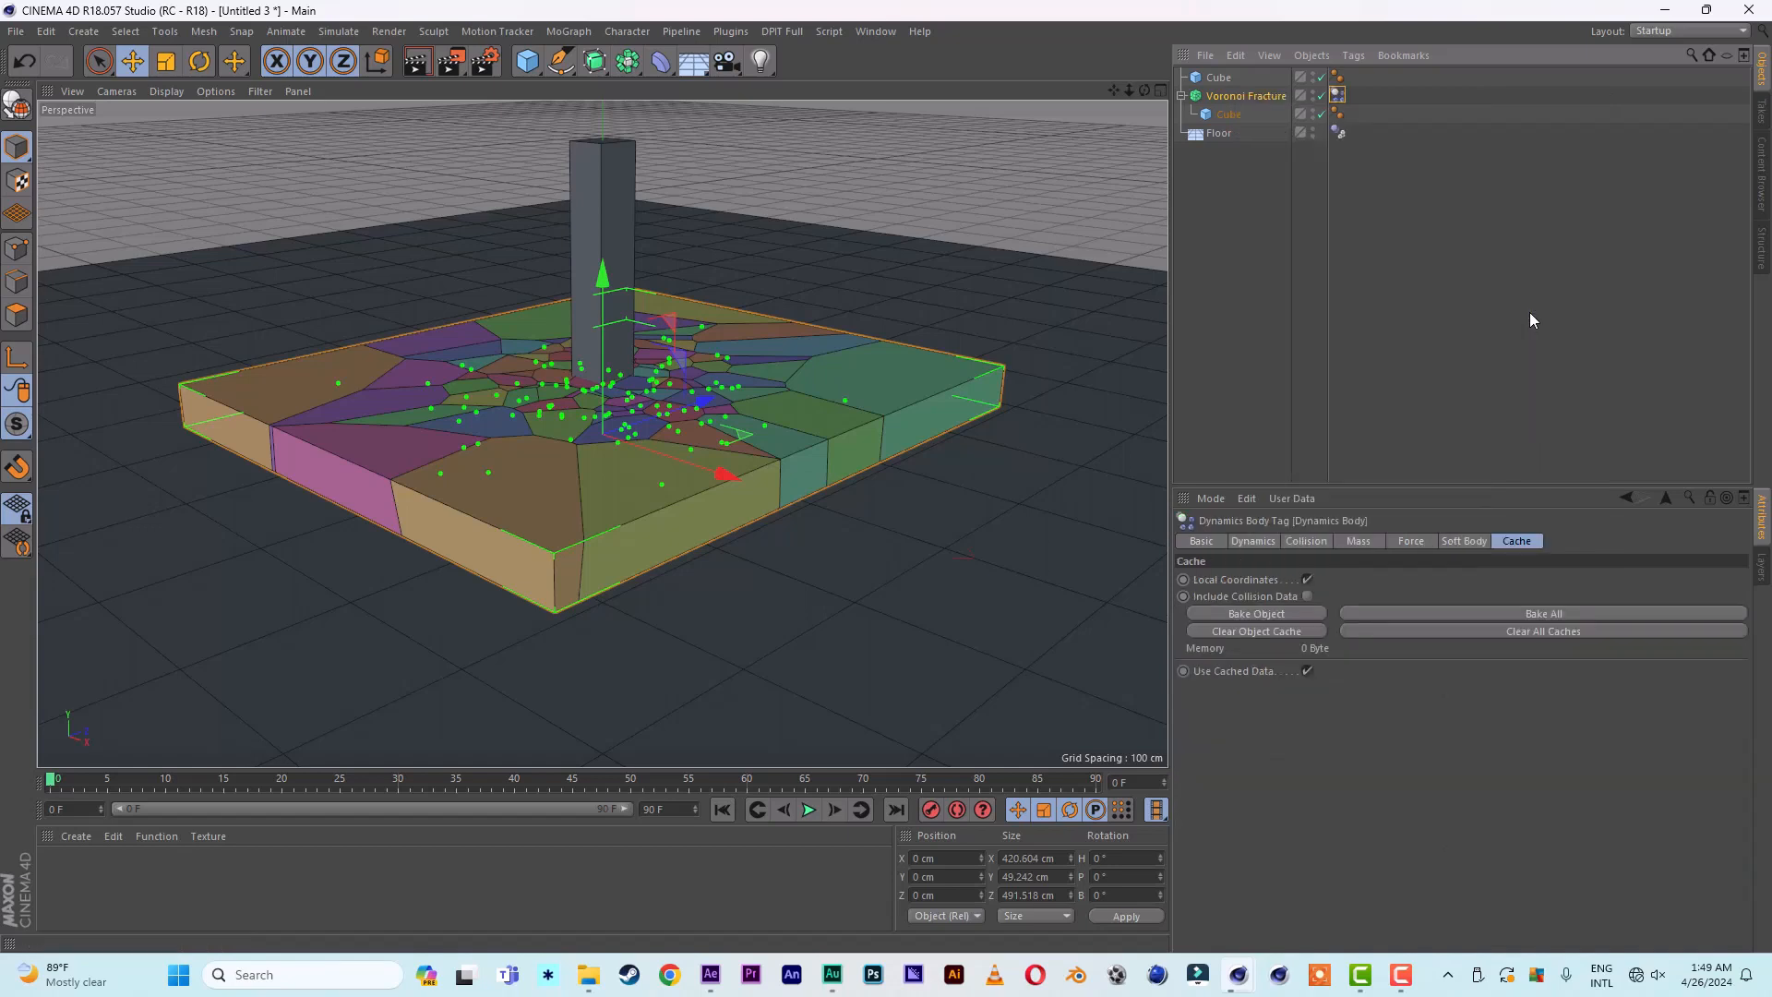
- Set the collision Bounce of the Voronoi Fracture's dynamics body tag to 6 %
click(1252, 541)
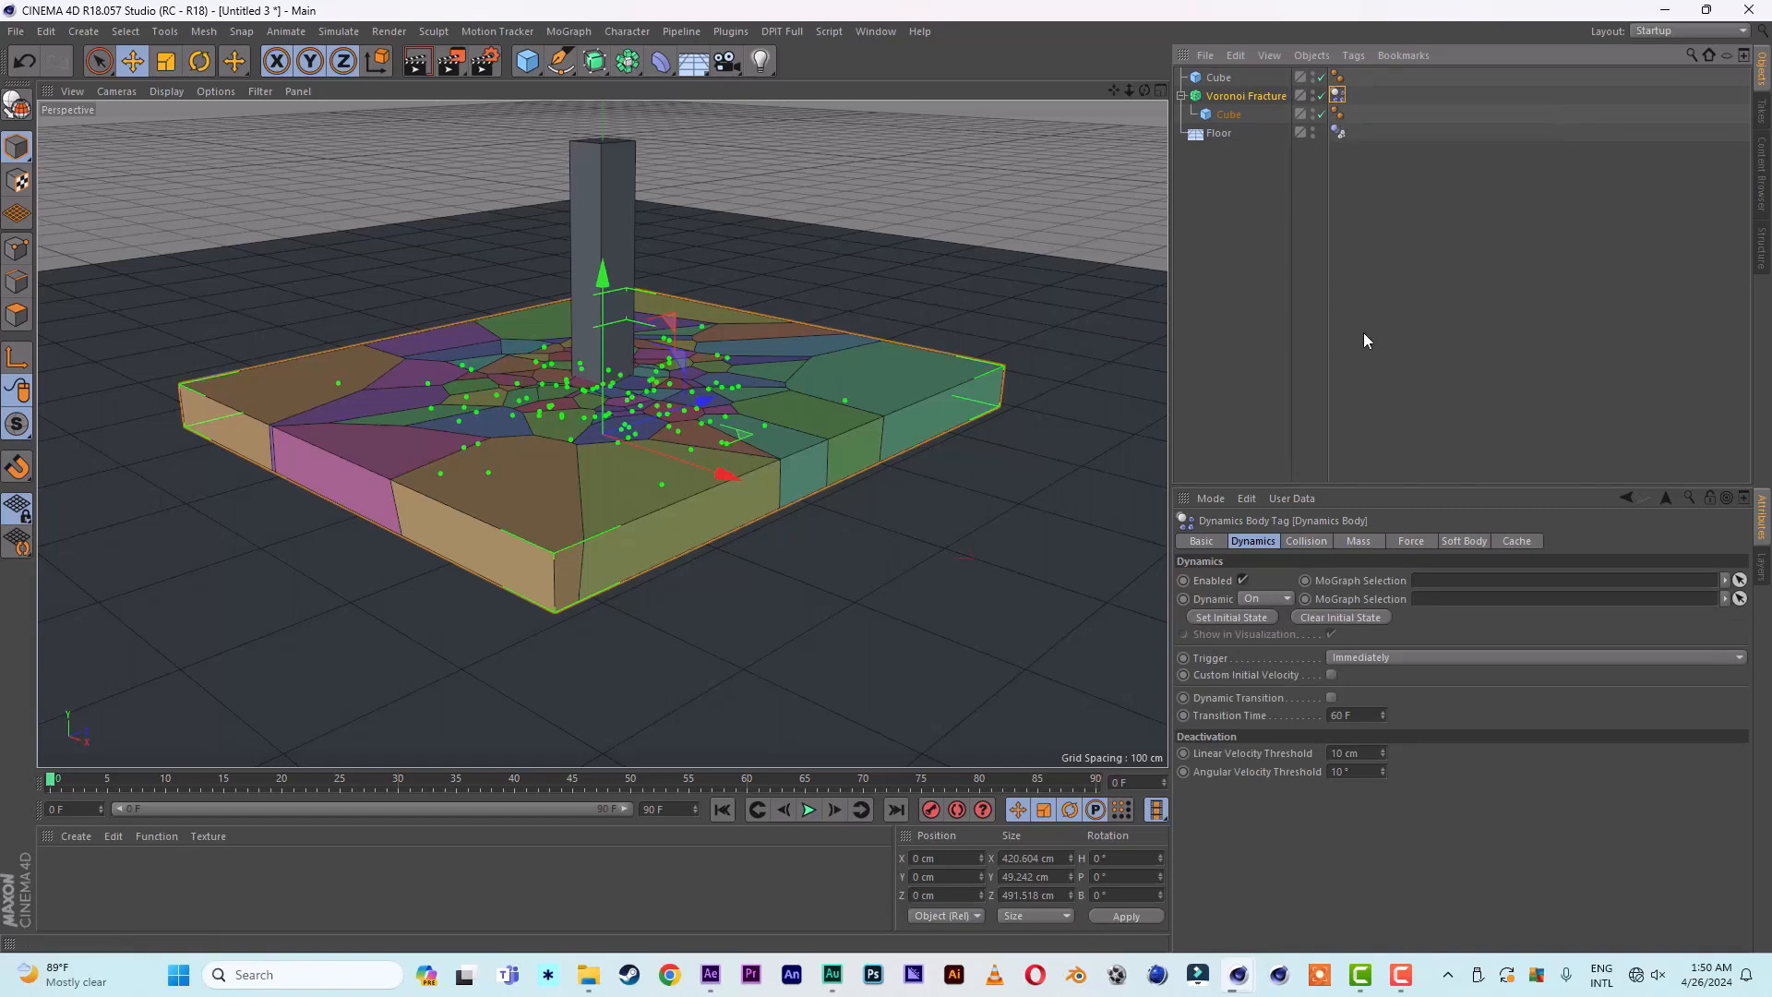
click(1308, 542)
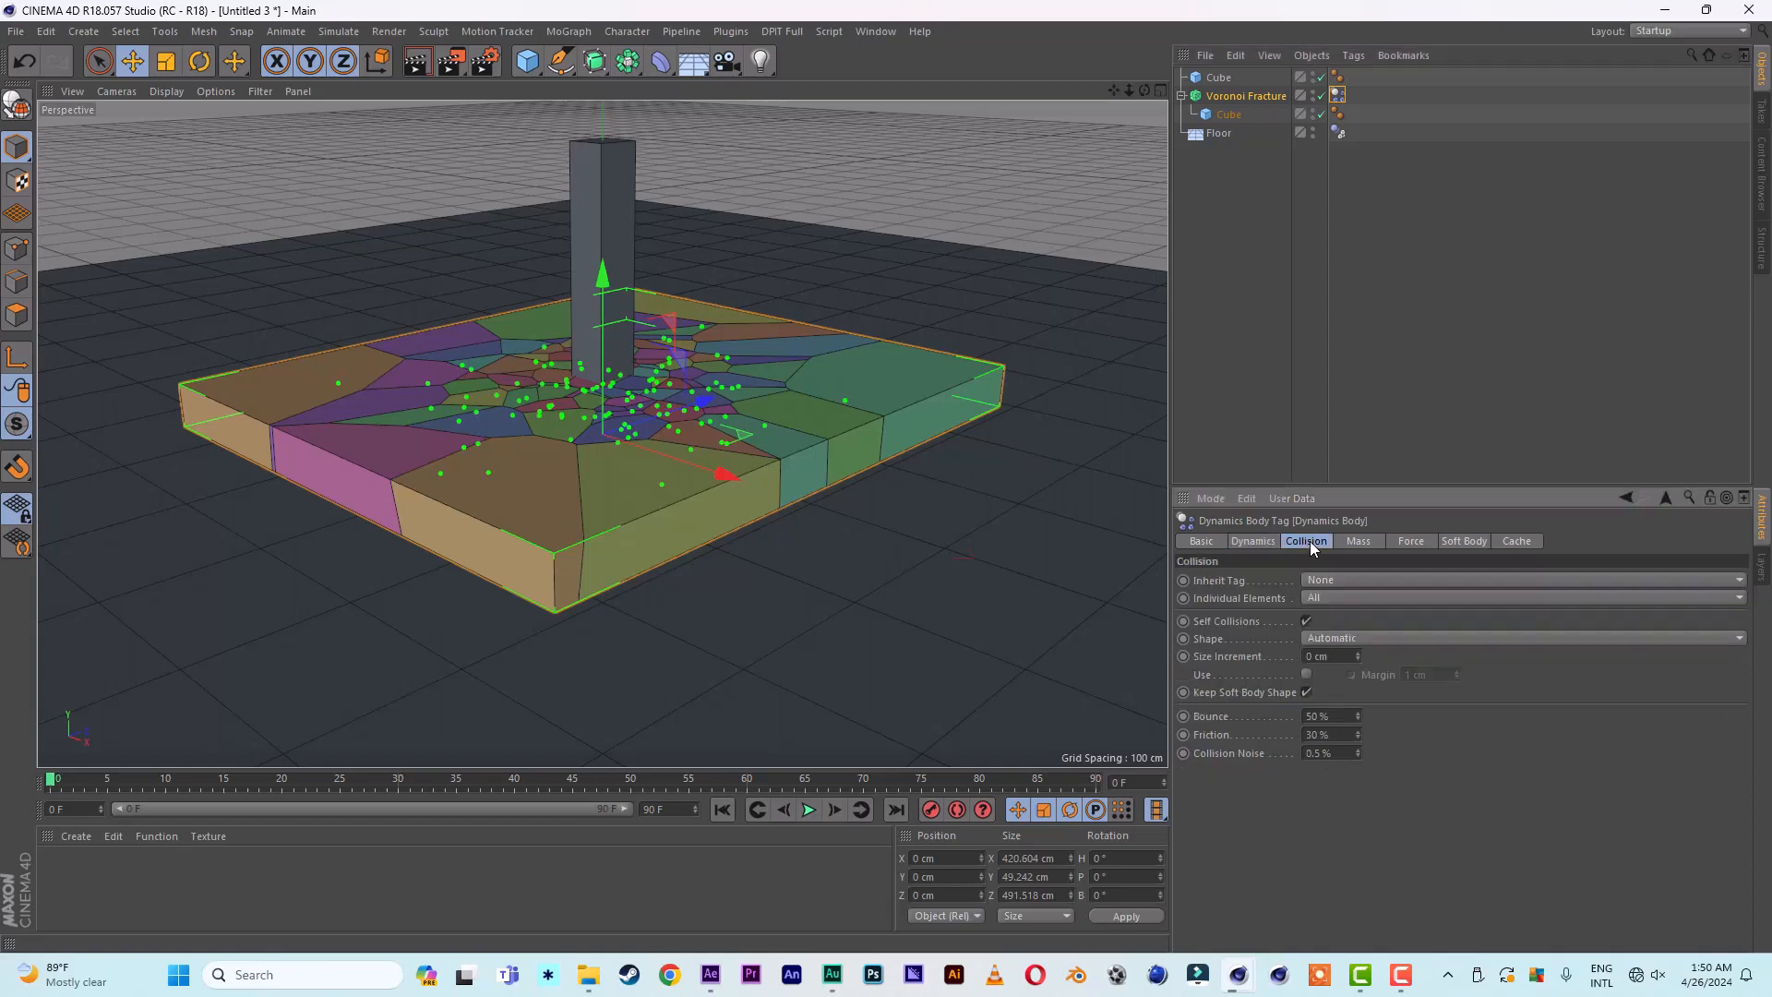
click(1345, 713)
text(6)
- Assign a Rigid Body simulation tag to the column cube and set its collision Shape to Static Mesh
click(1216, 80)
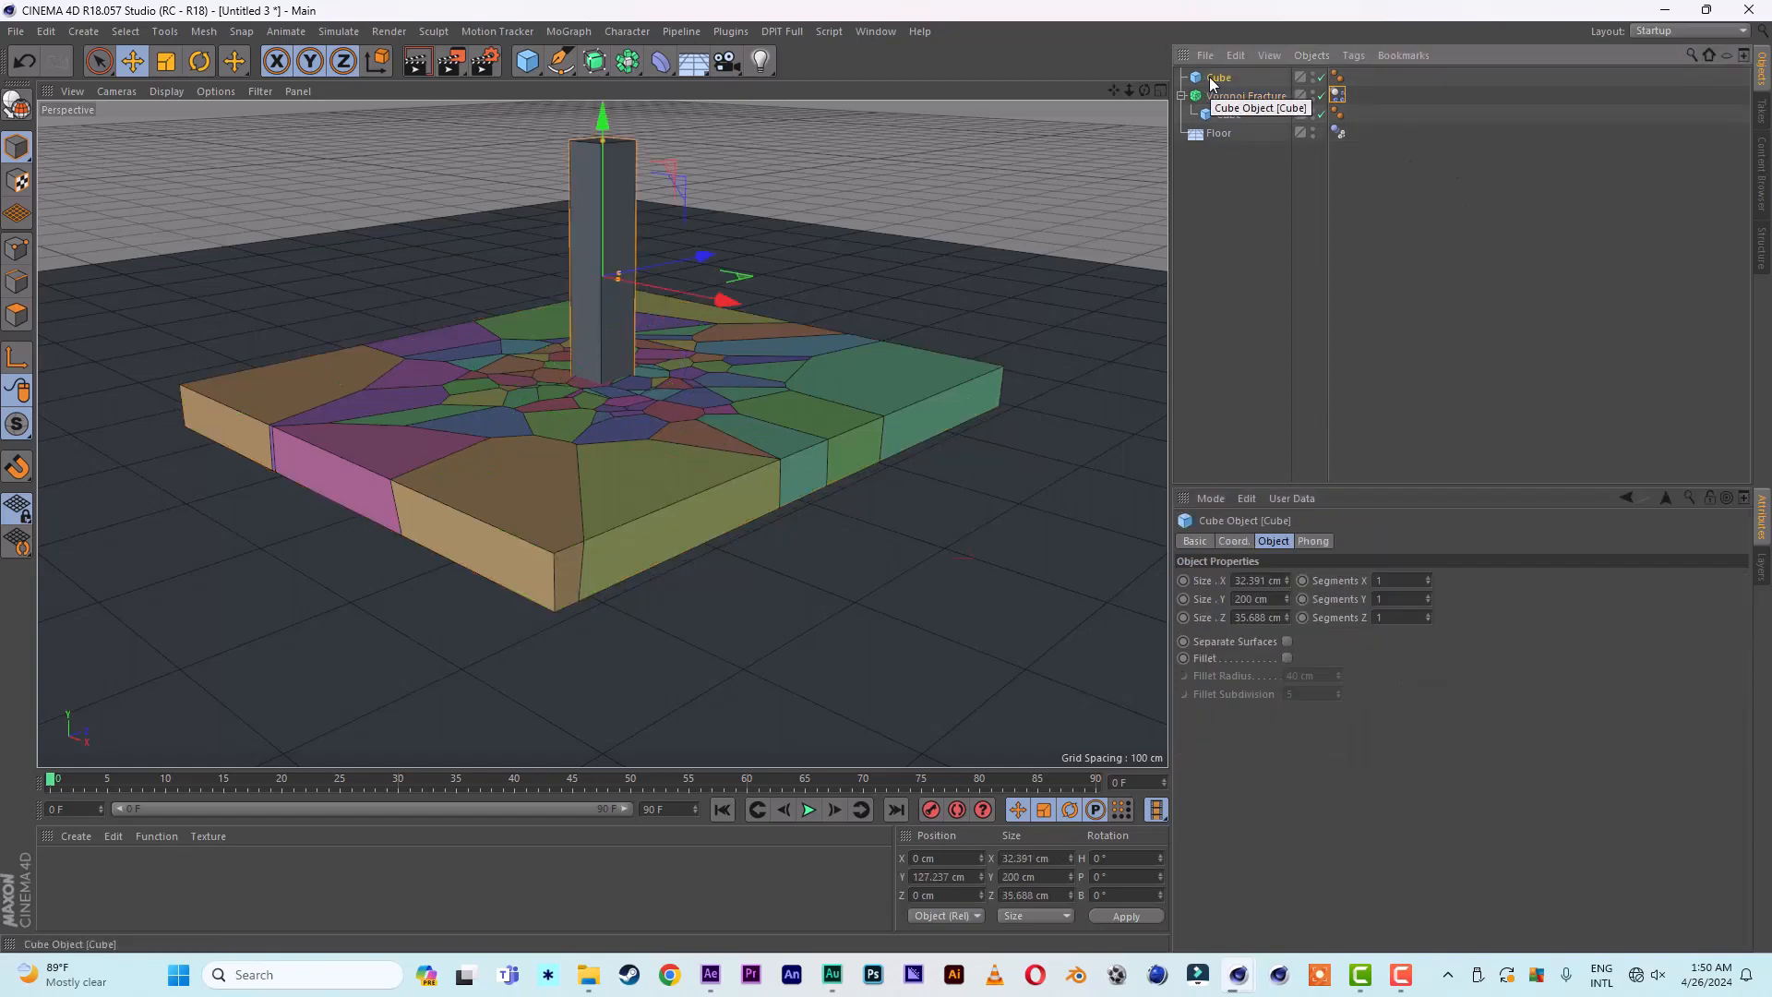
right_click(1213, 84)
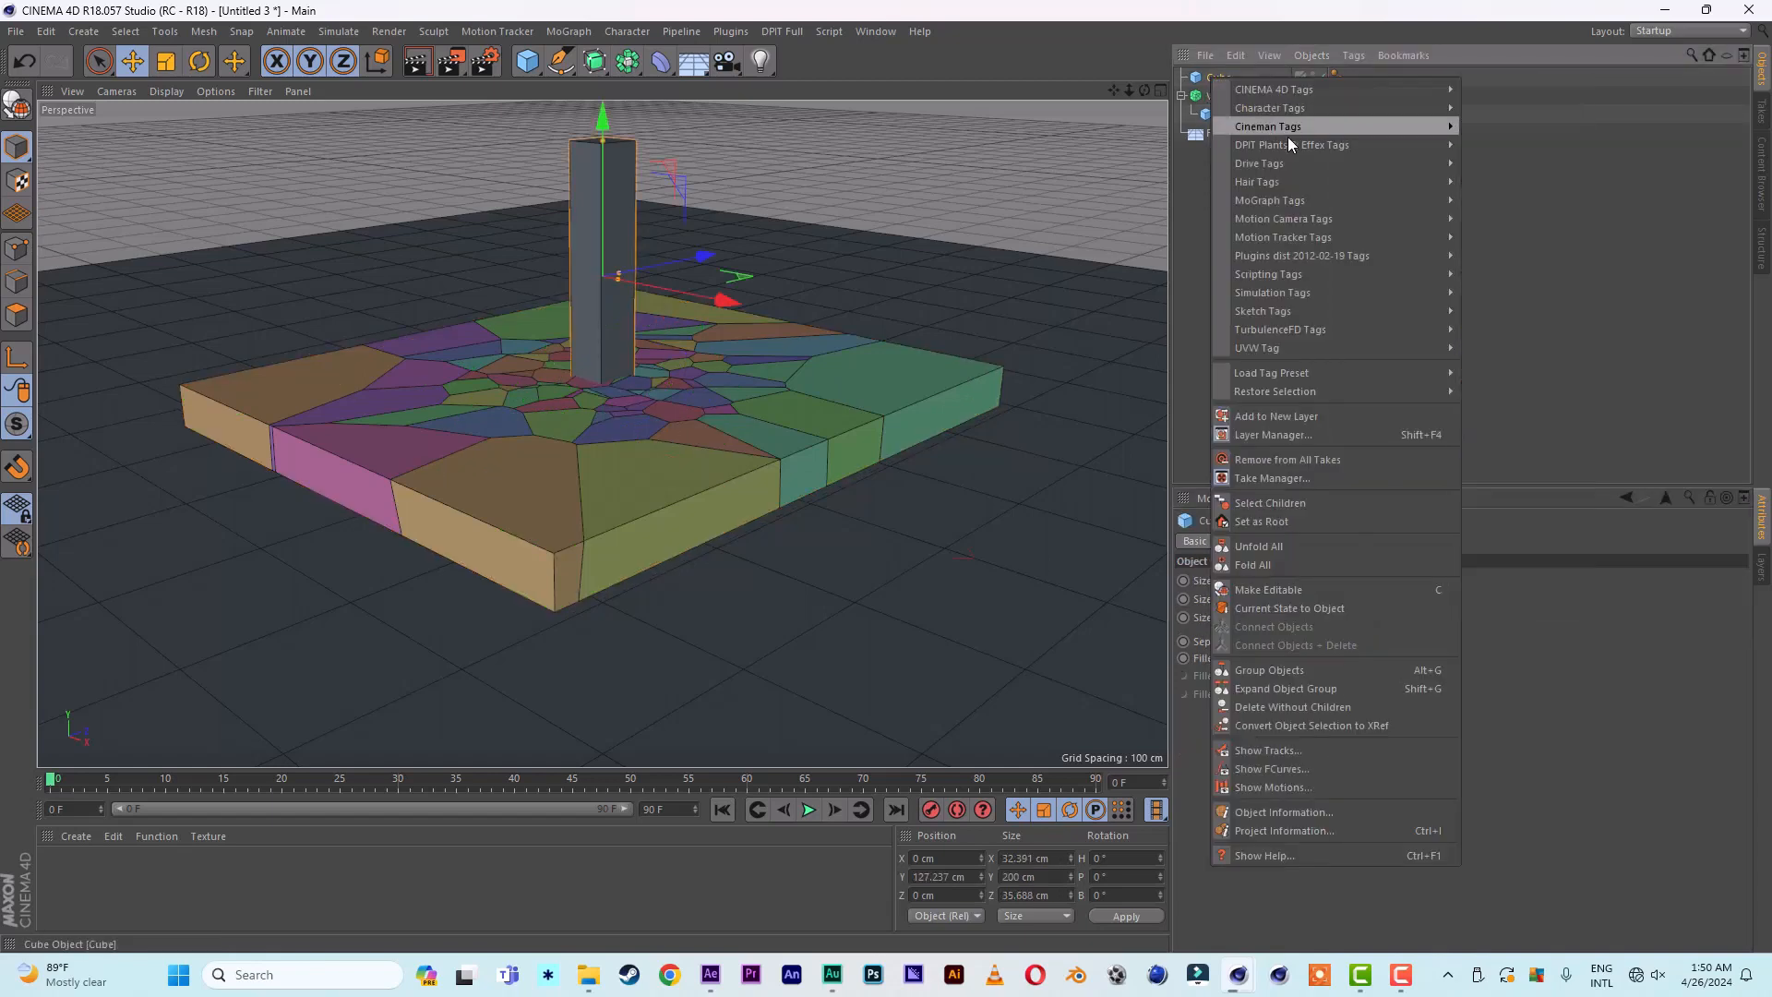
mouse_move(1296, 296)
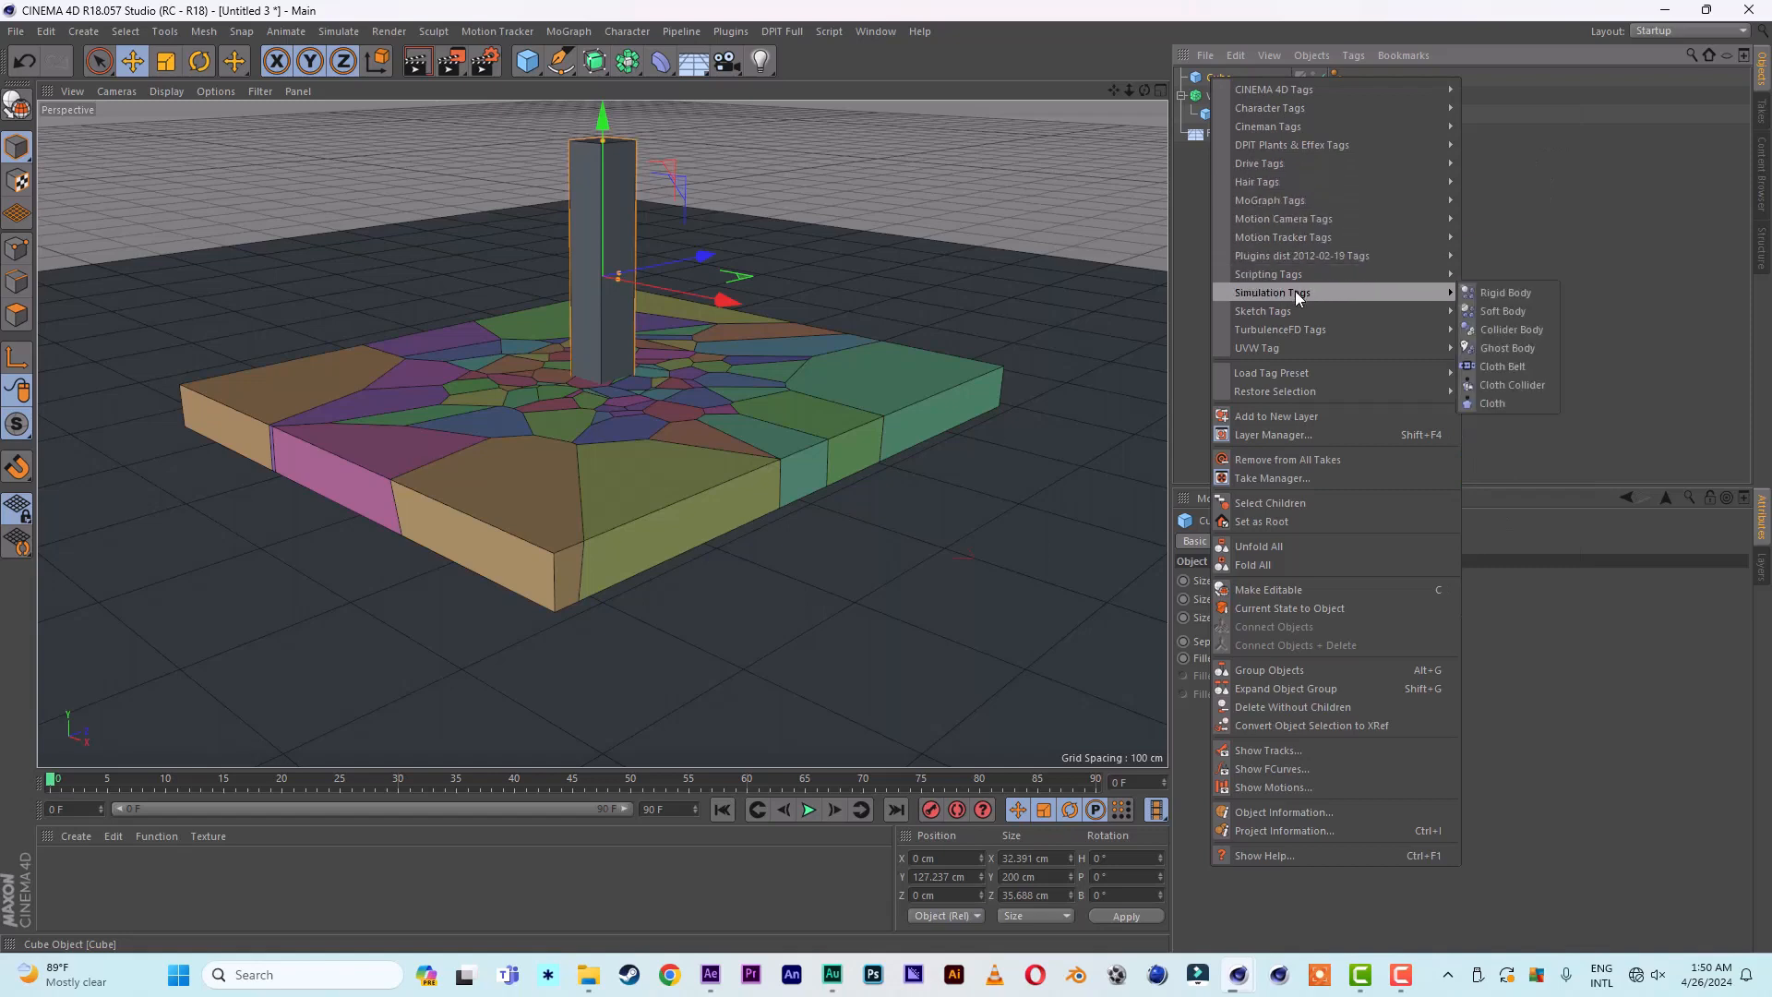
click(1520, 293)
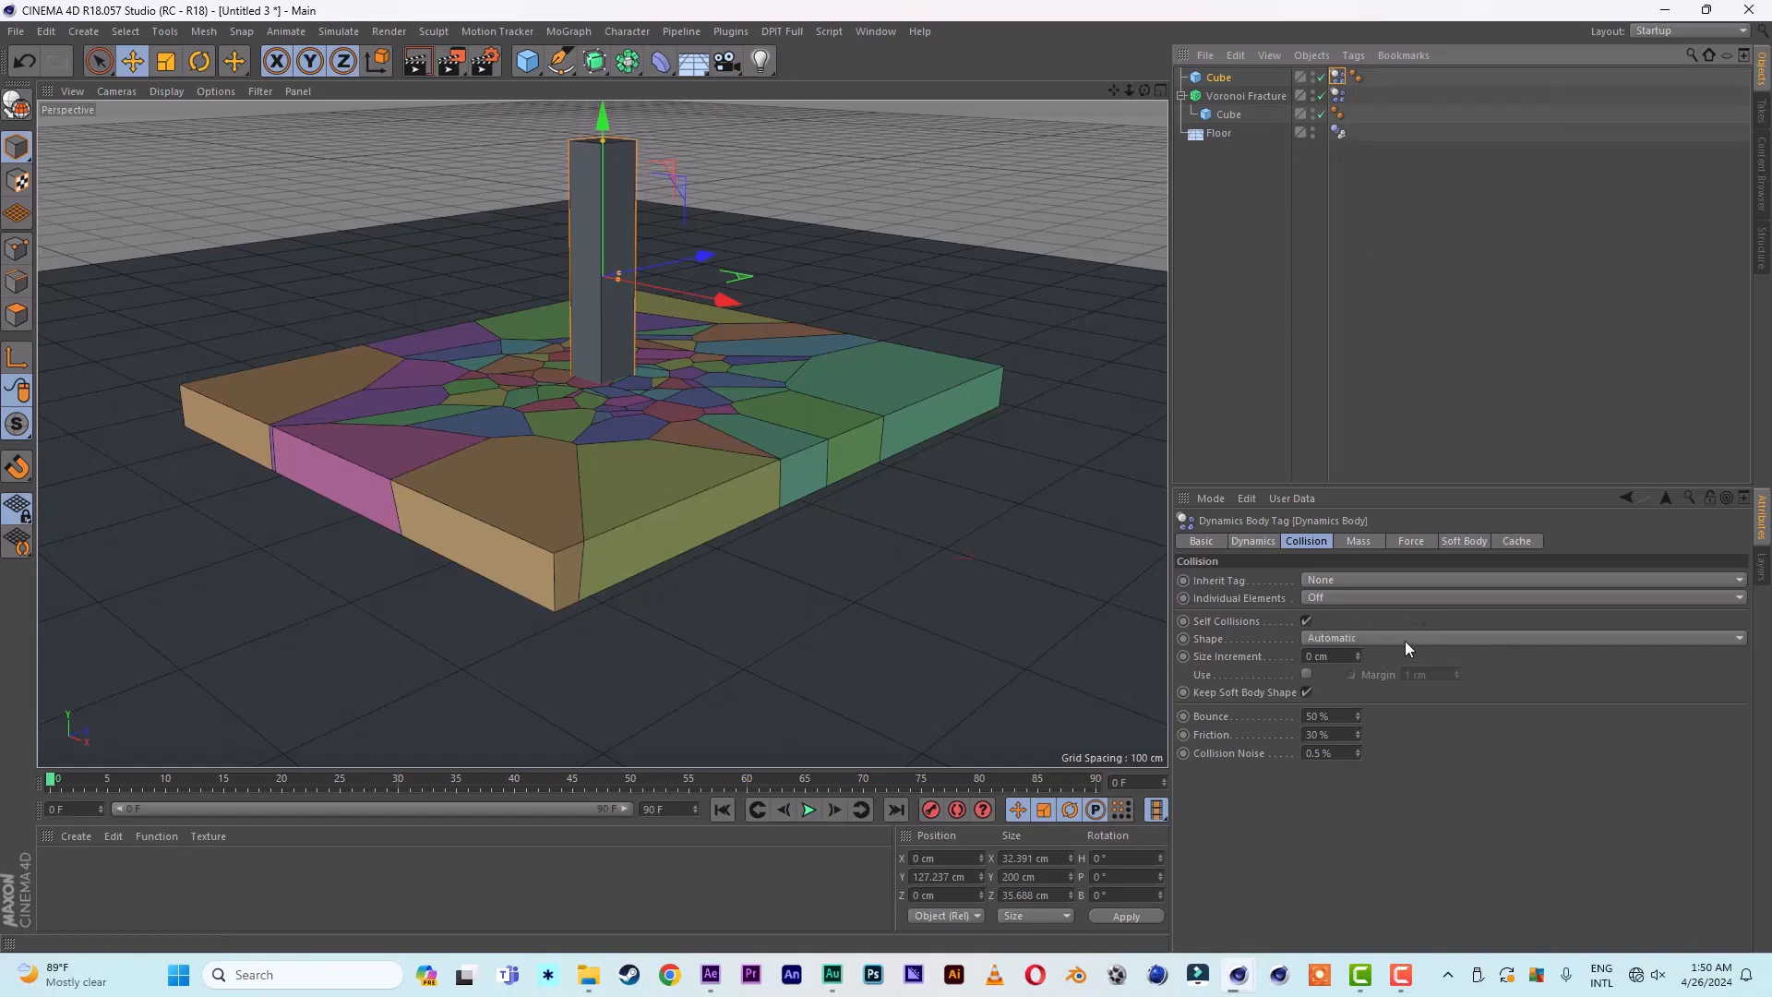
click(1345, 639)
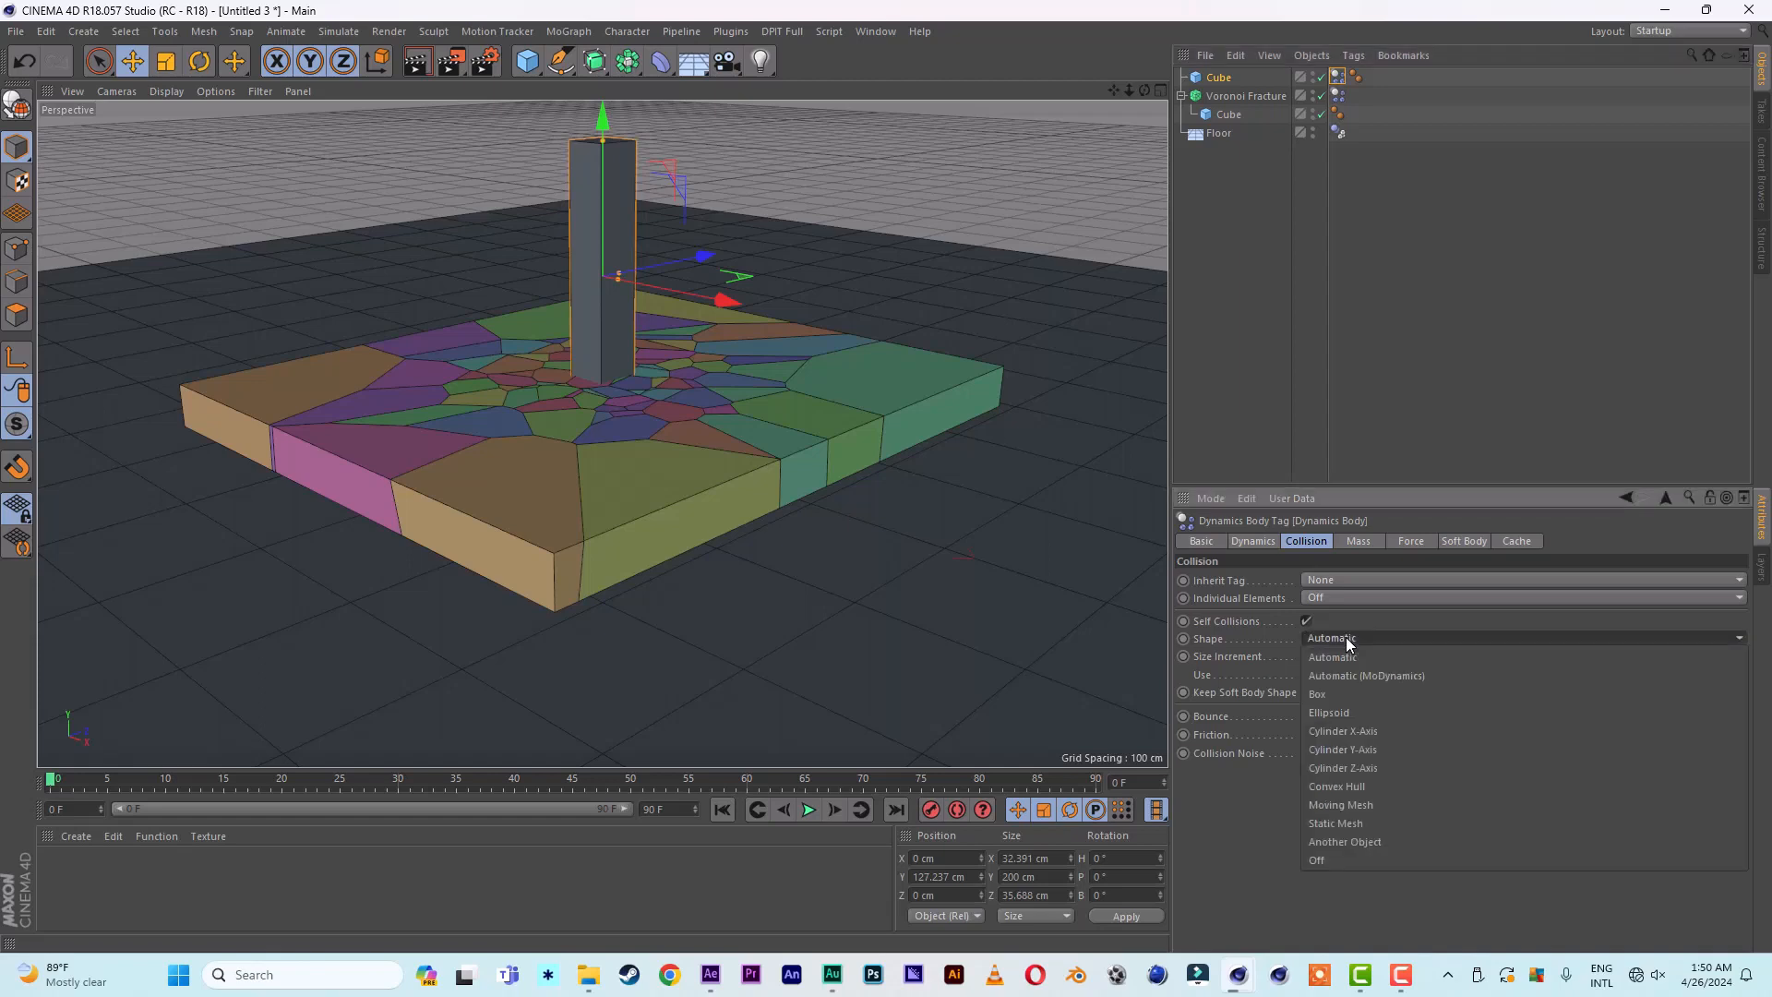
click(1364, 822)
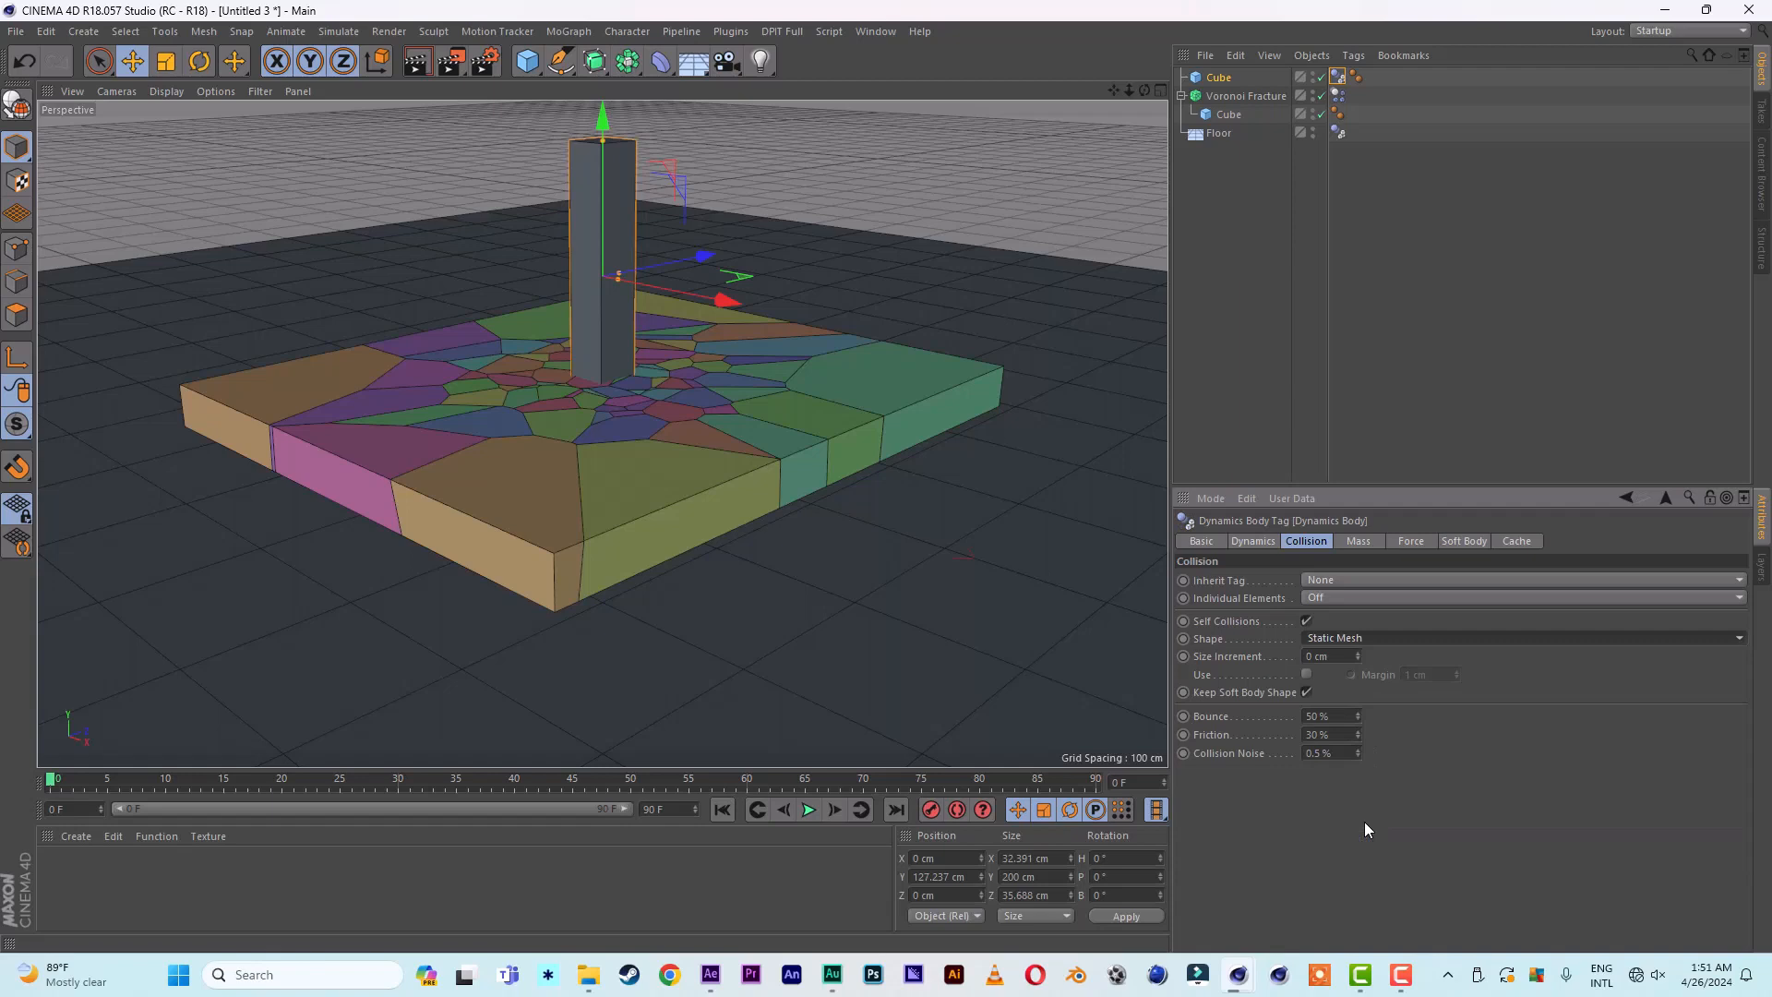
- Keyframe the column touching the slab at frame 25, and raised to about Y 558 cm at frame 10
click(340, 780)
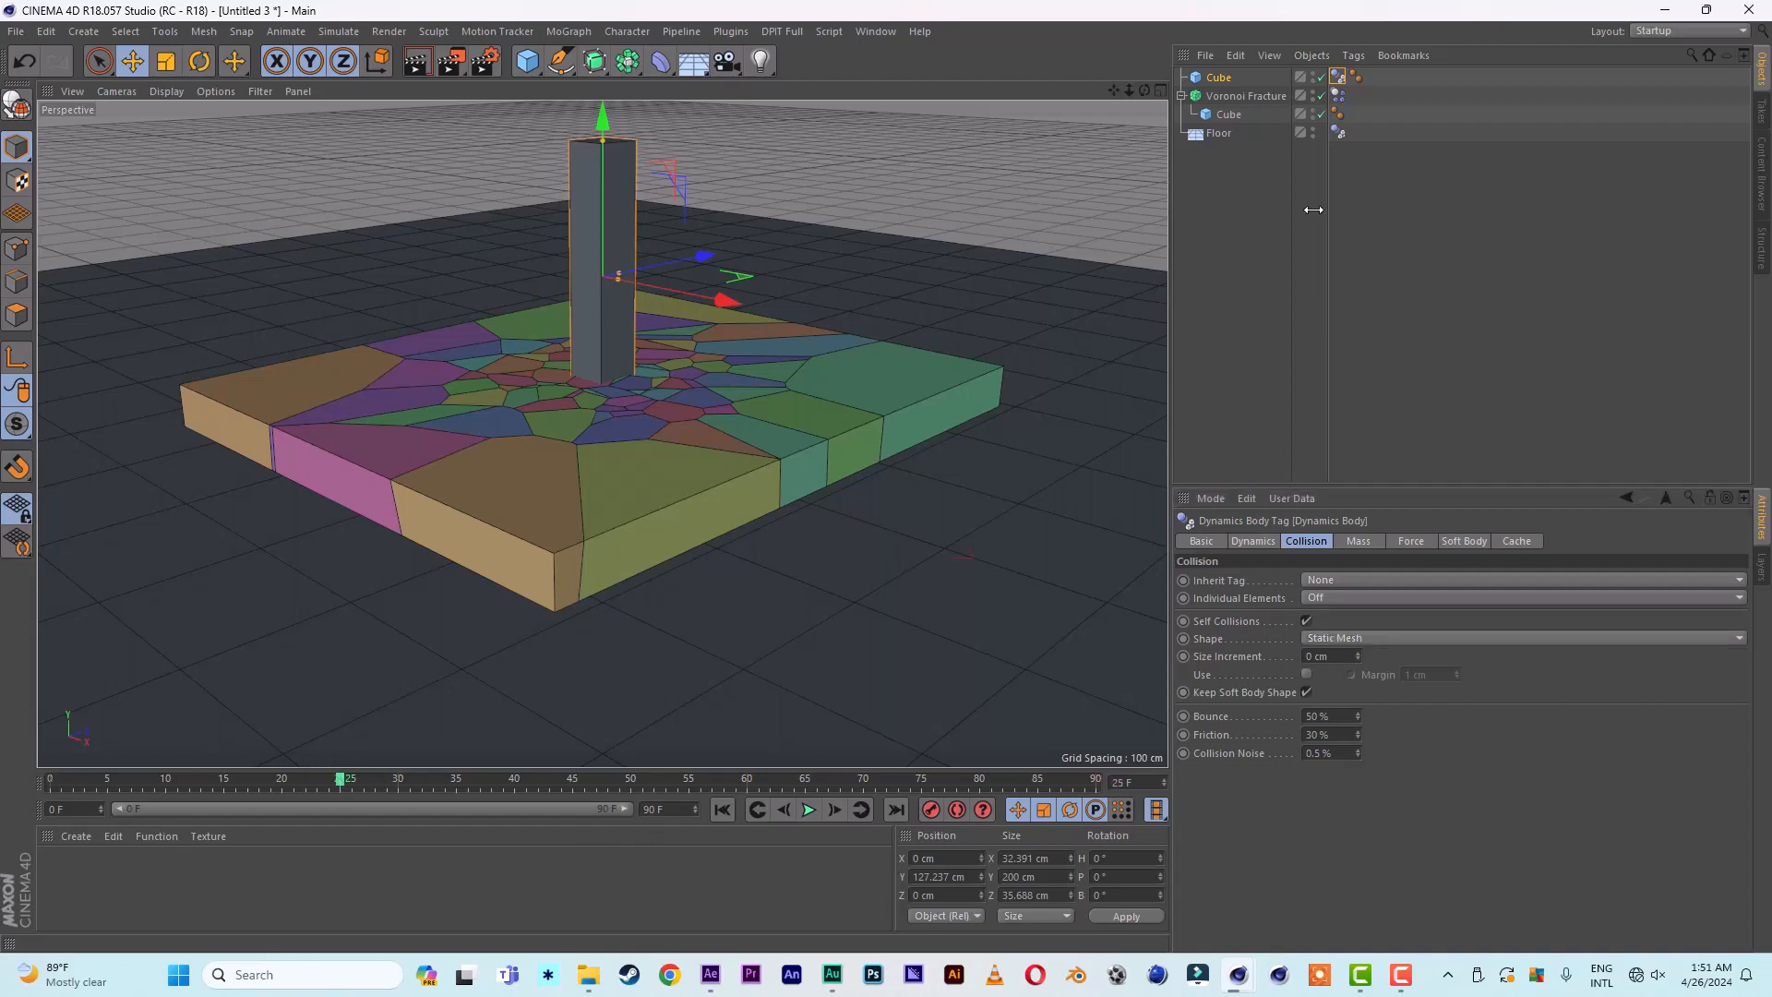
click(930, 812)
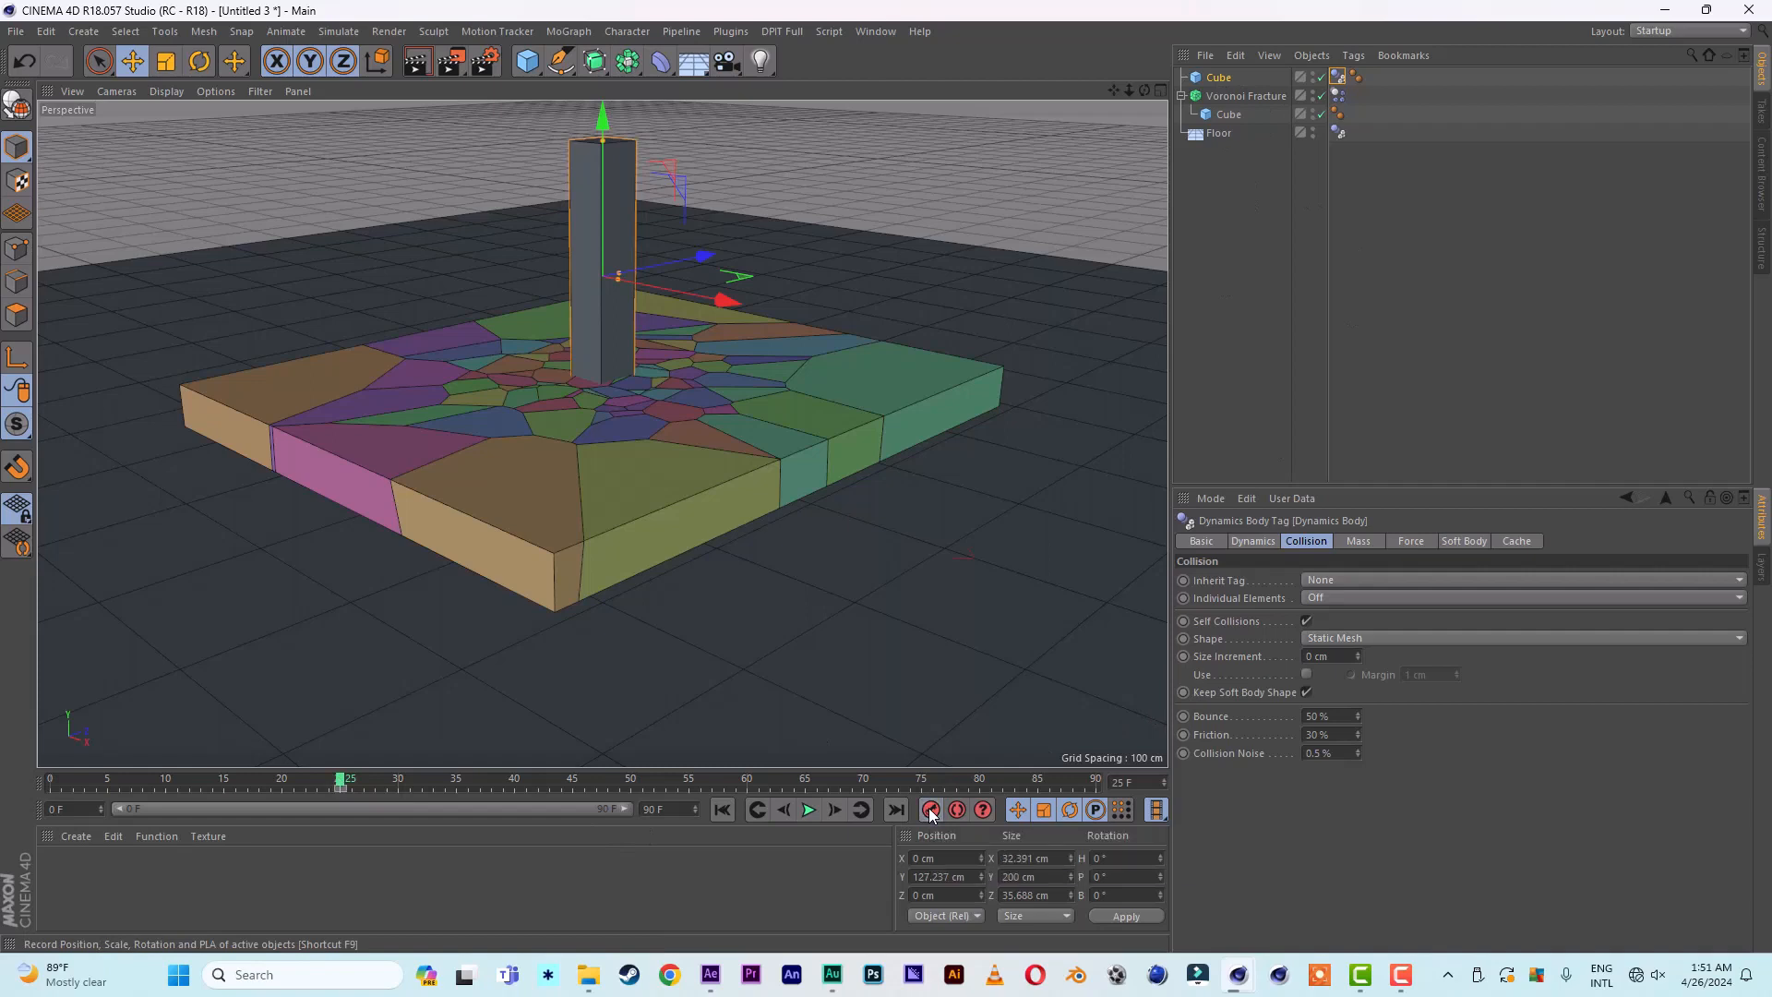
click(169, 783)
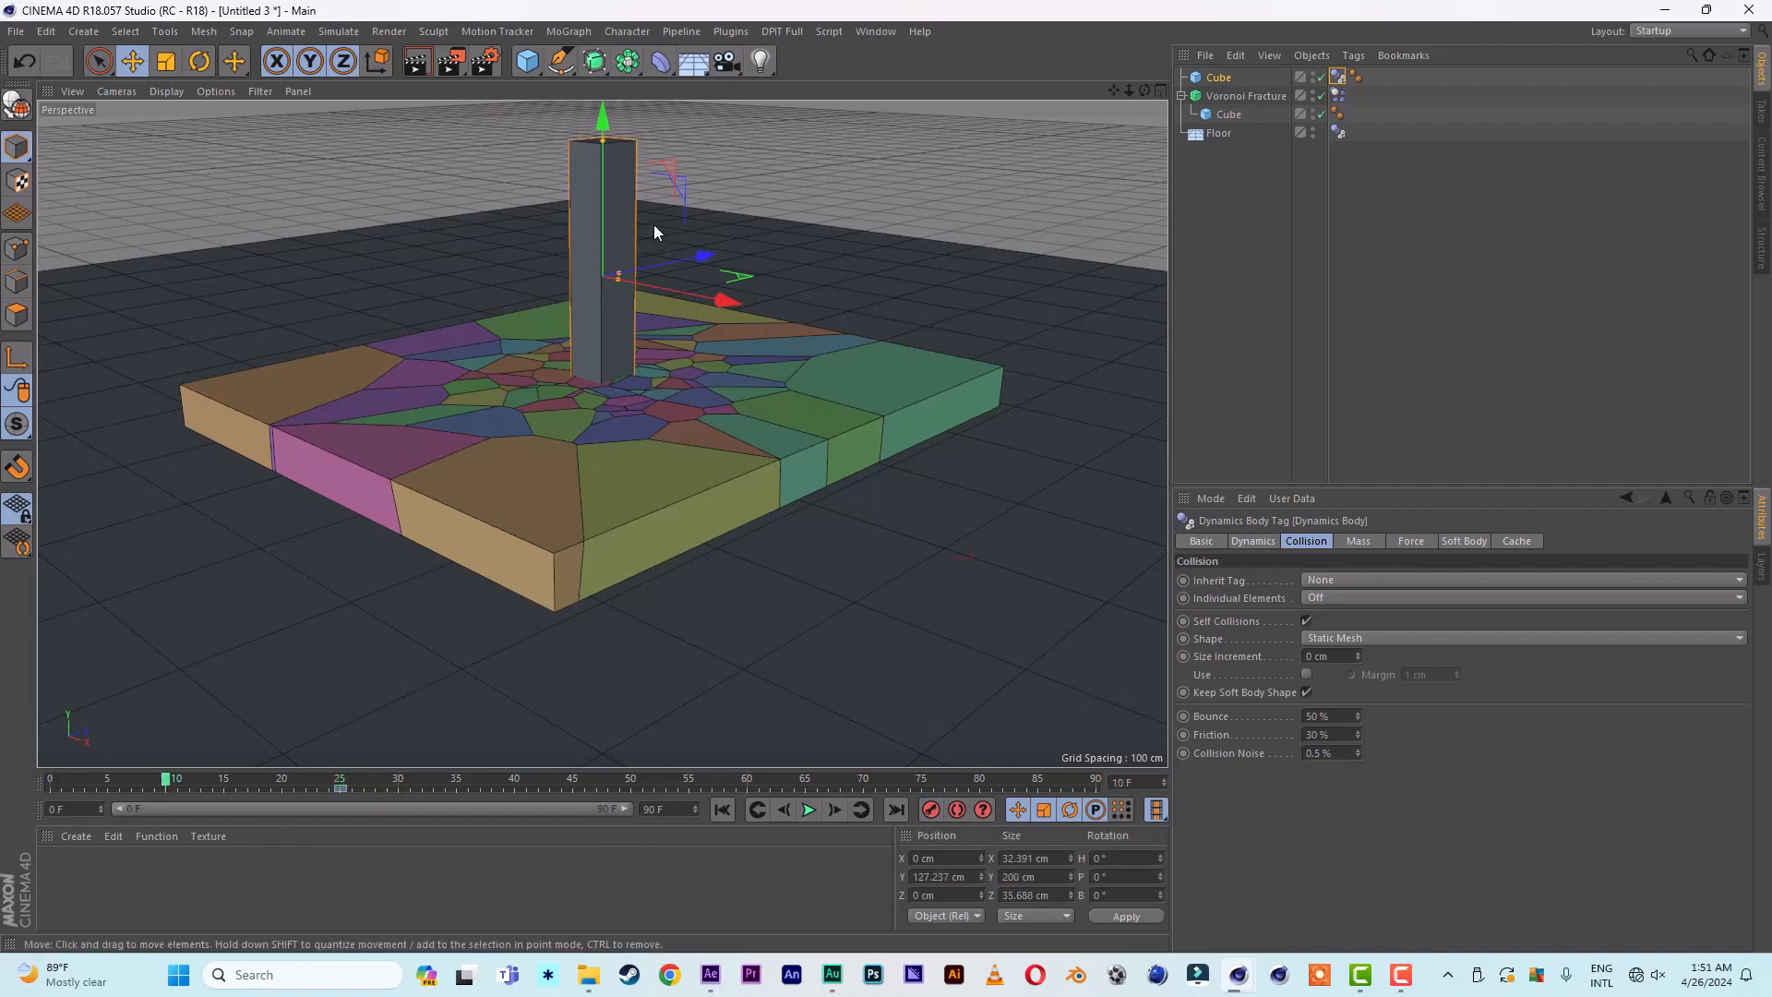
drag(601, 219, 648, 0)
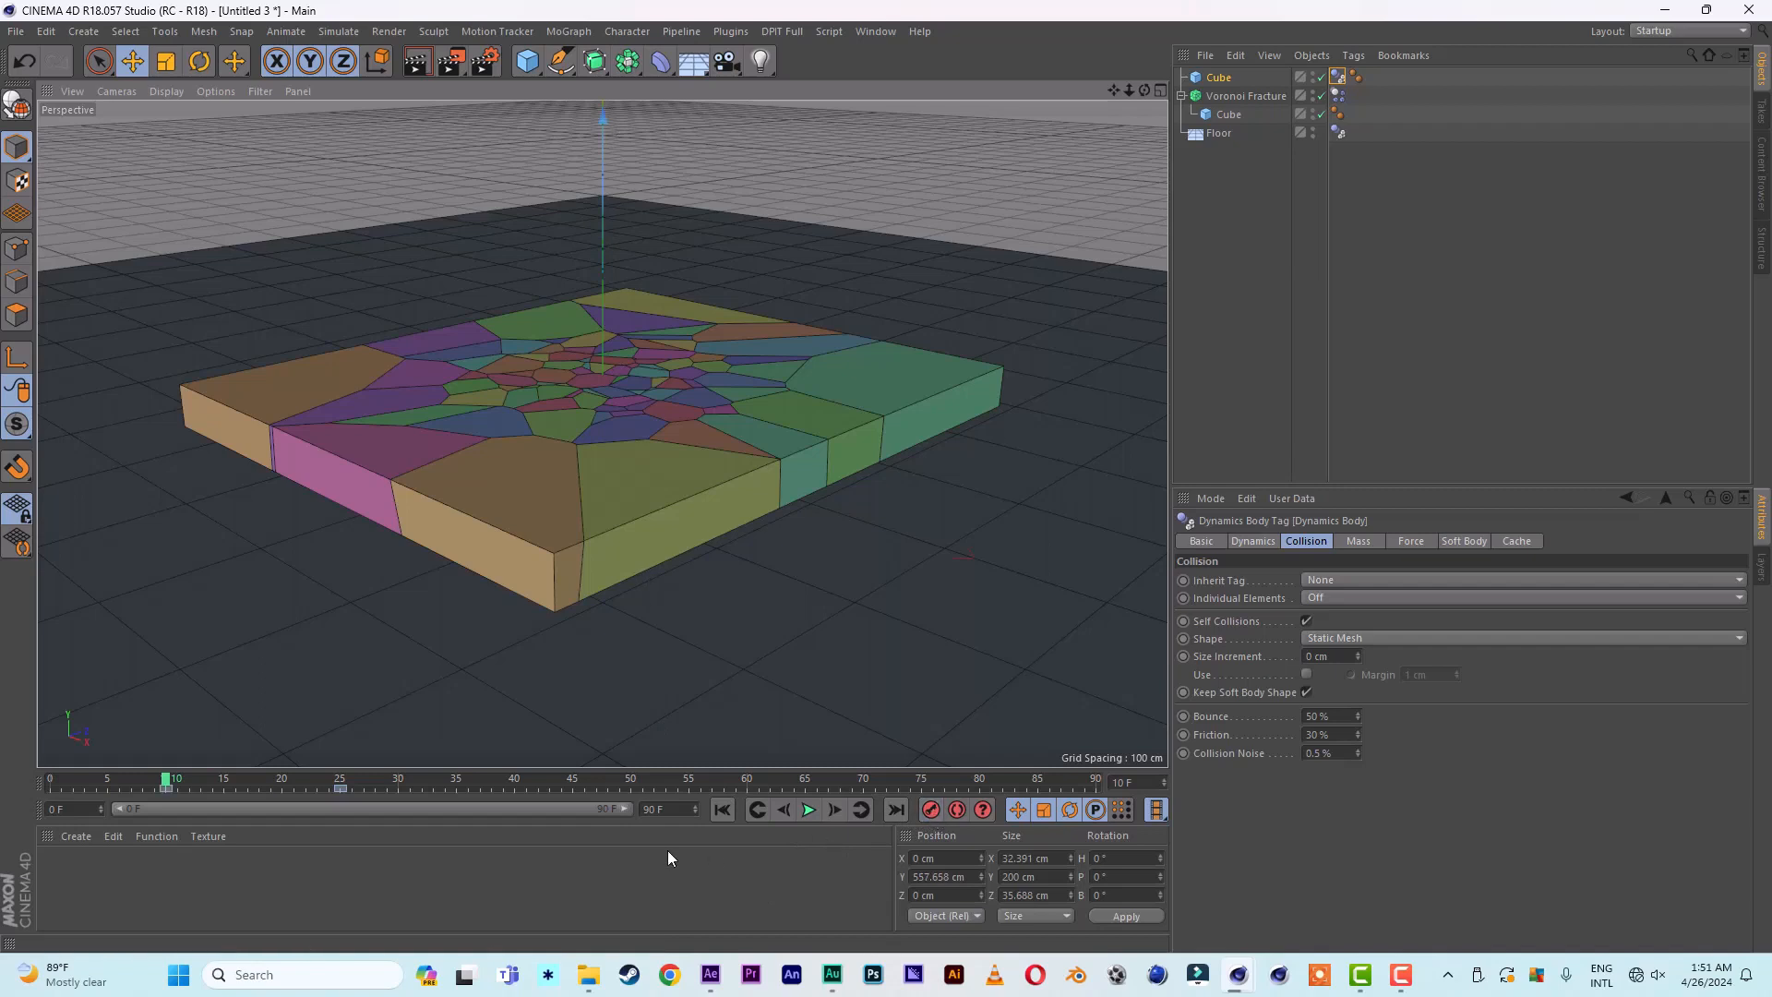
- Replay the simulation from the first frame several times to check how the column breaks the fractured slab
click(718, 812)
click(812, 810)
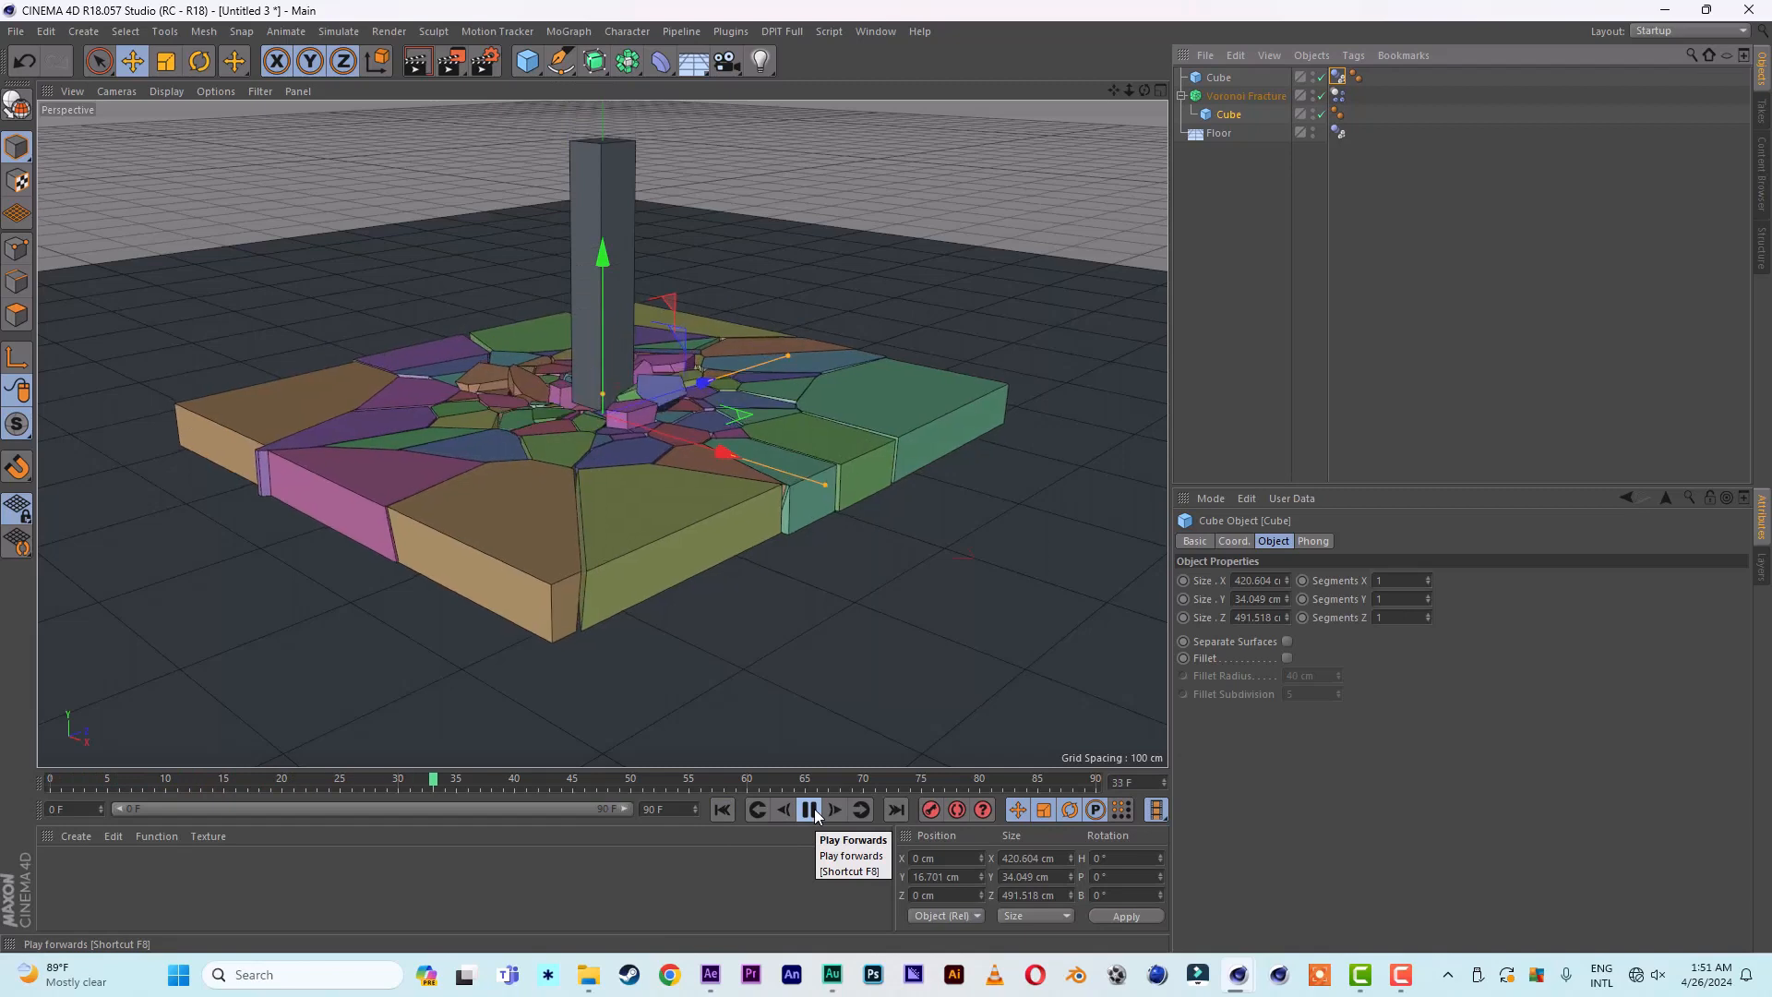
click(723, 809)
click(805, 809)
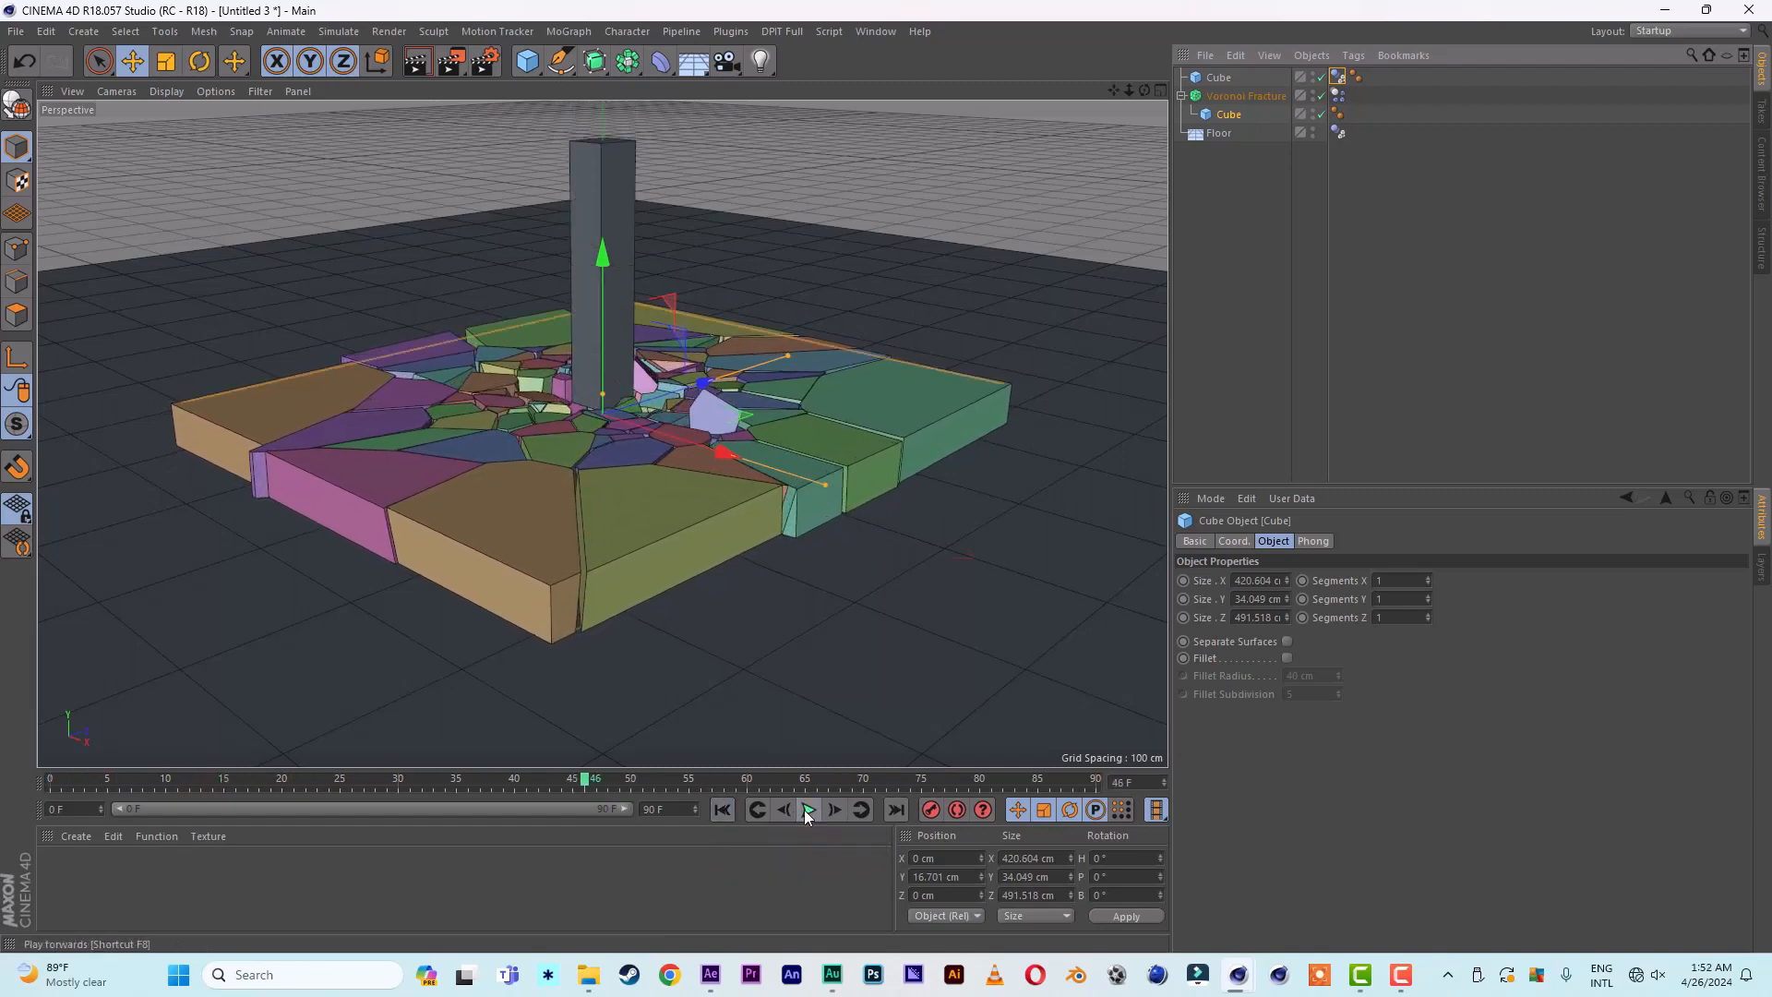
click(722, 809)
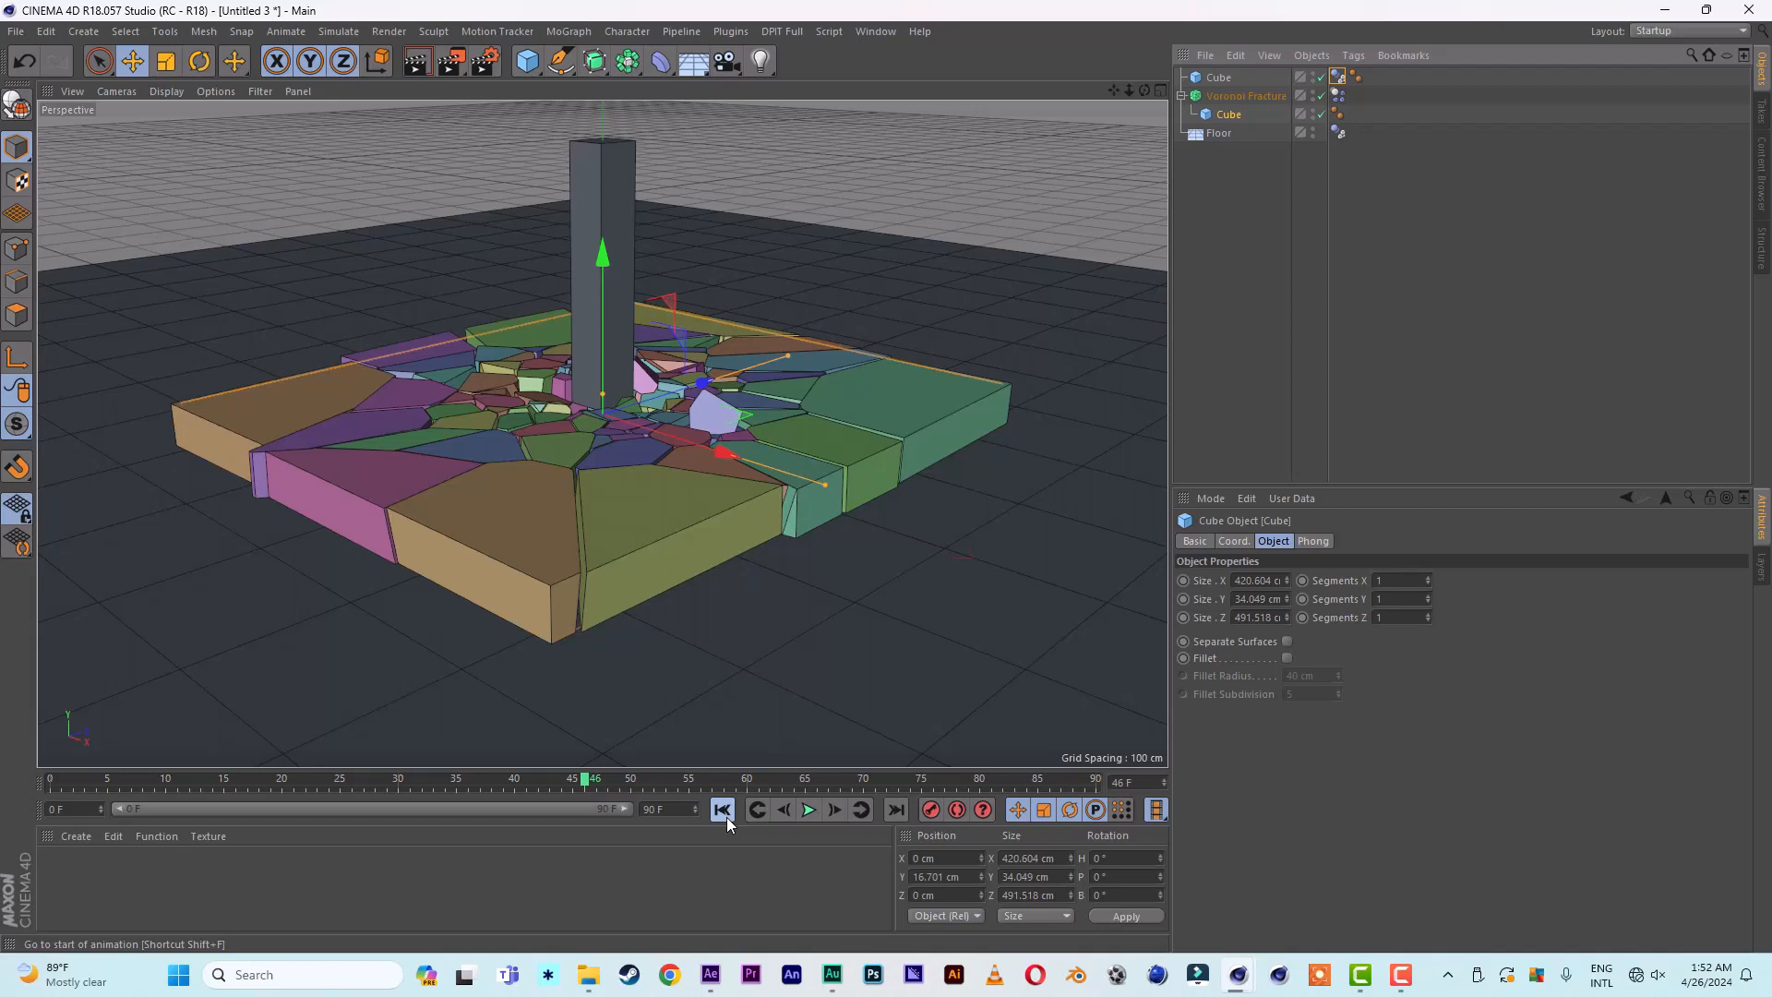
click(723, 810)
click(808, 809)
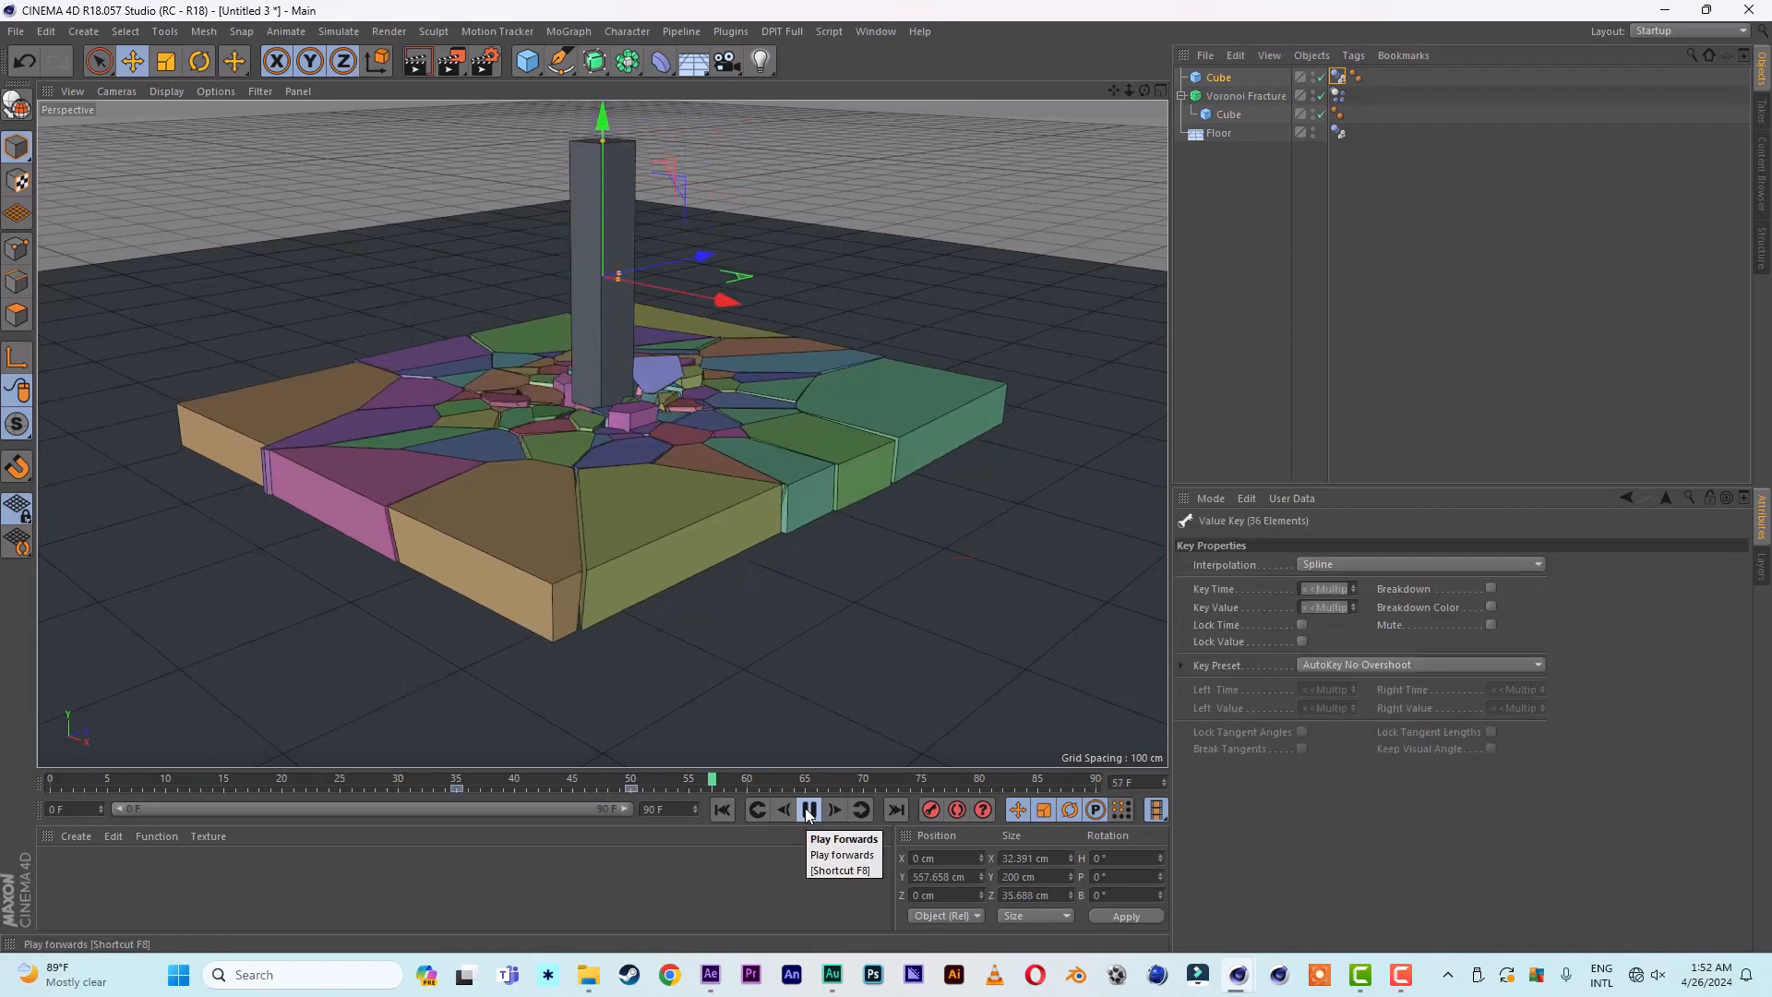
click(809, 810)
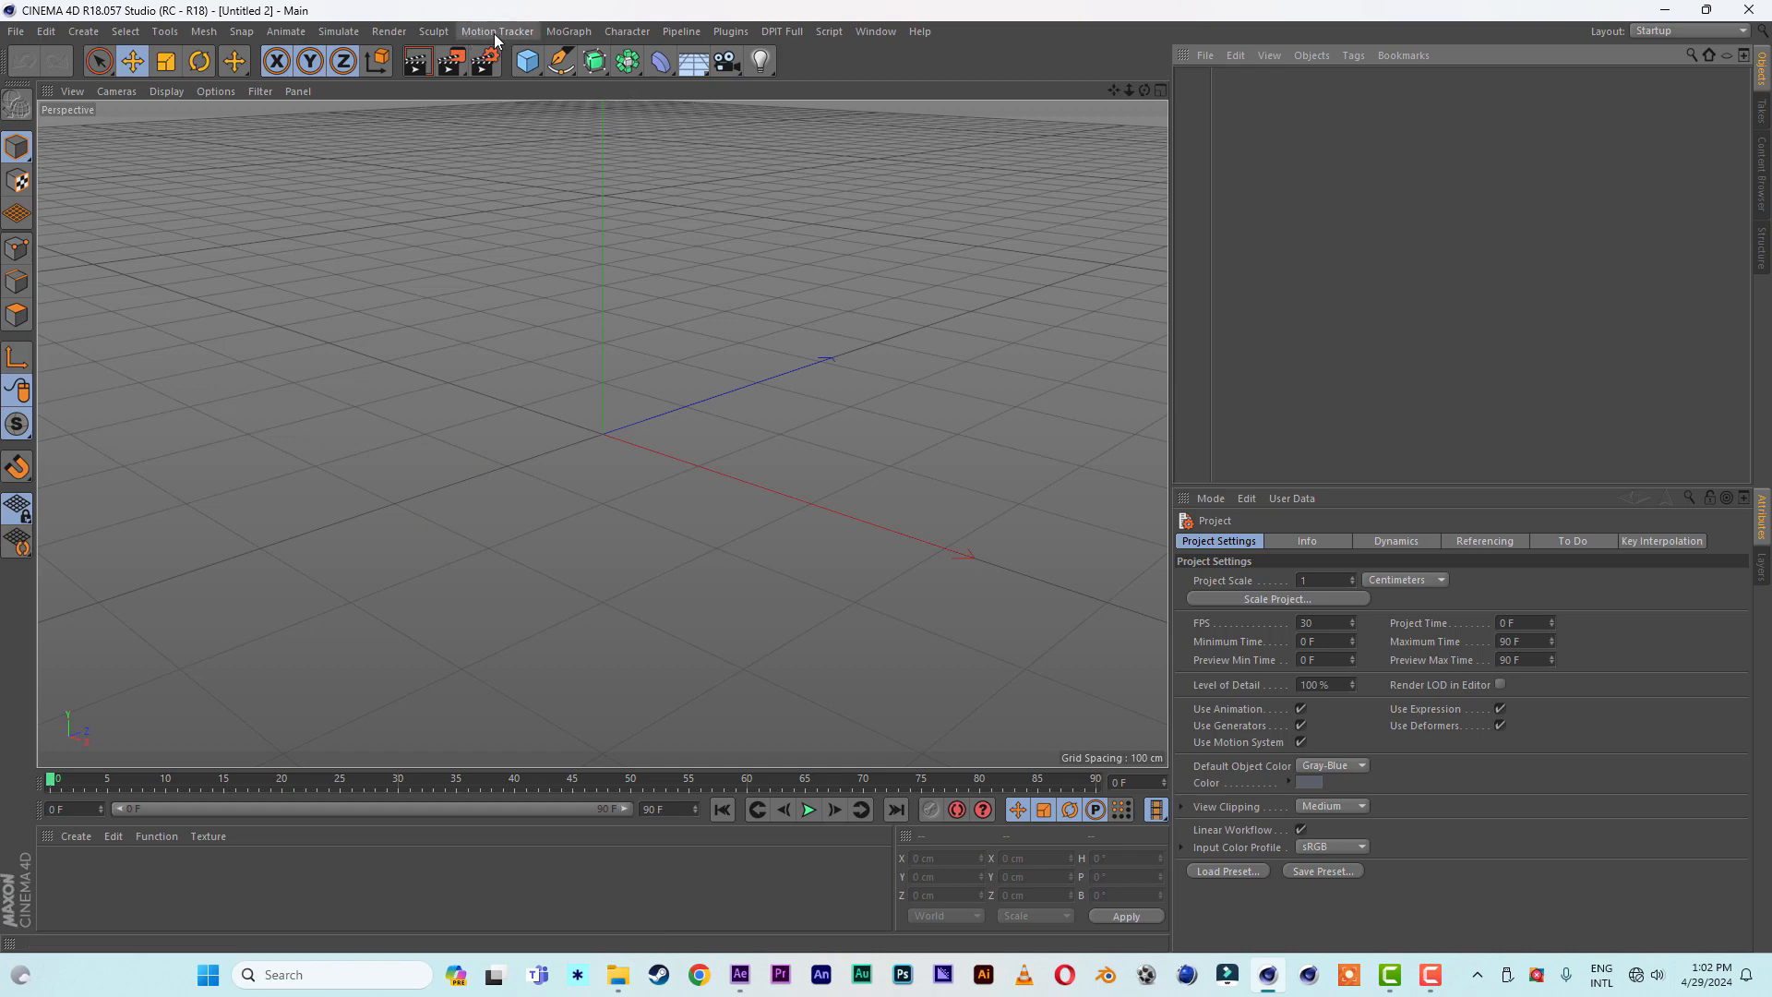
- Add a MoText object to the empty scene and set its text to "1"
click(568, 31)
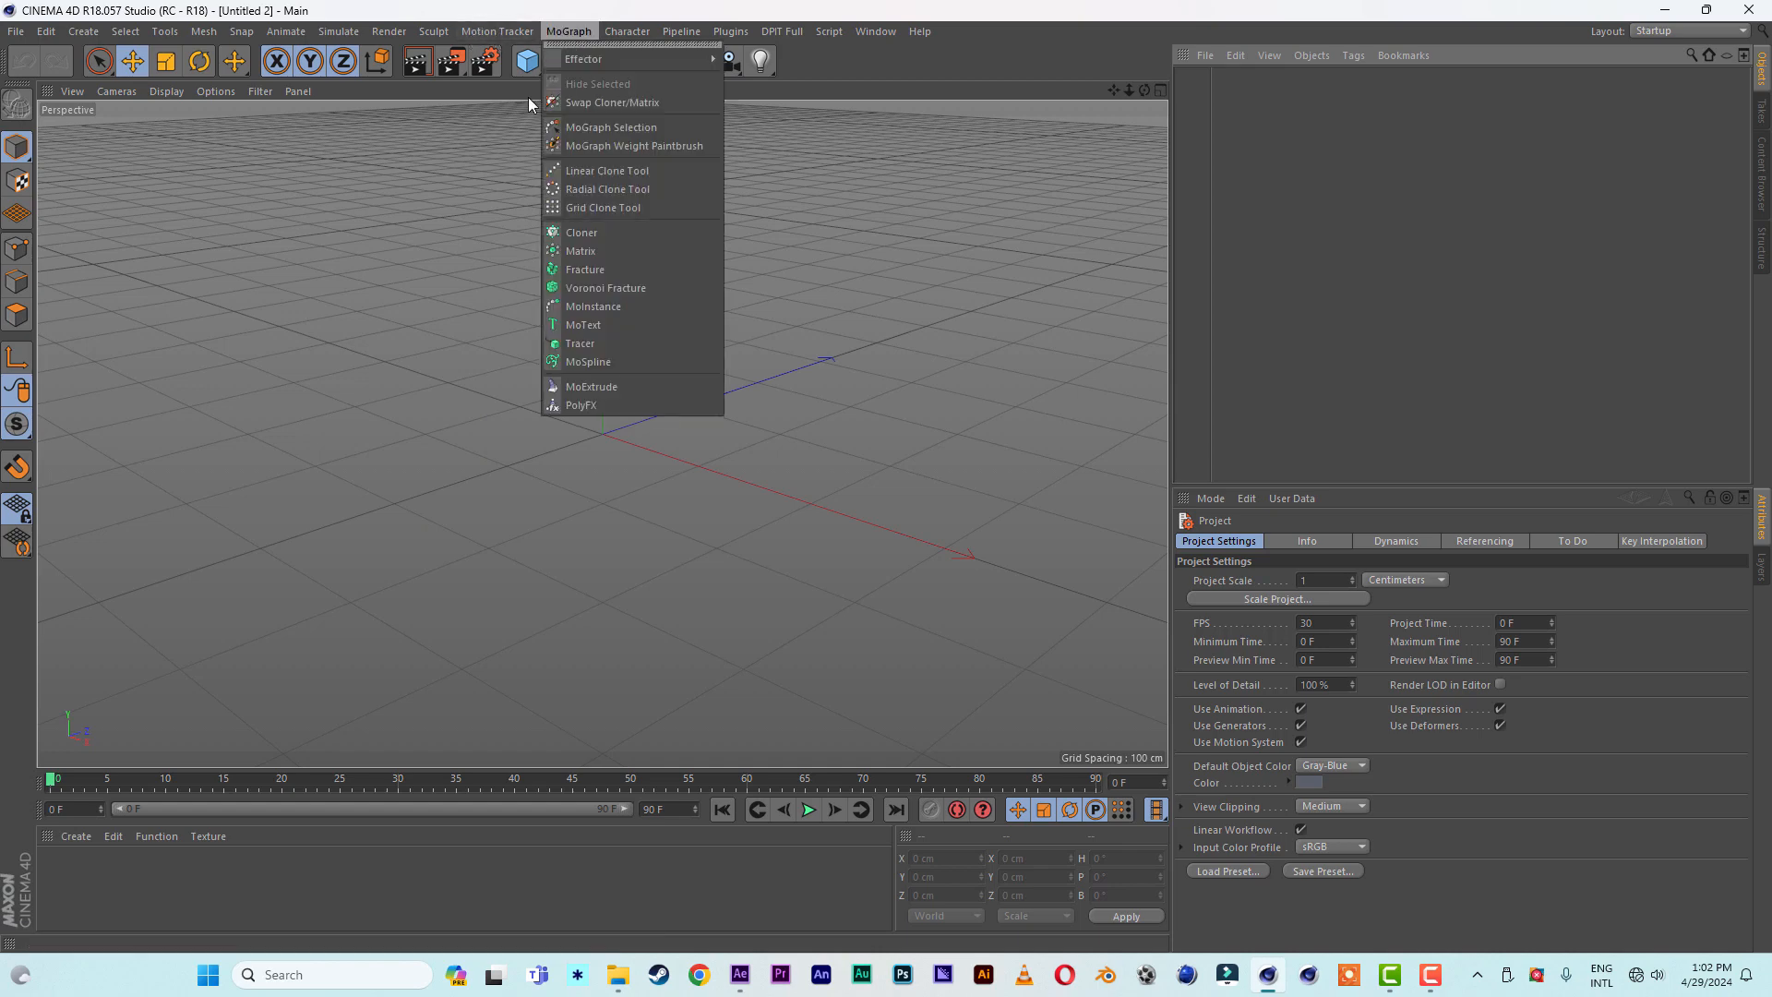
click(583, 325)
click(1273, 540)
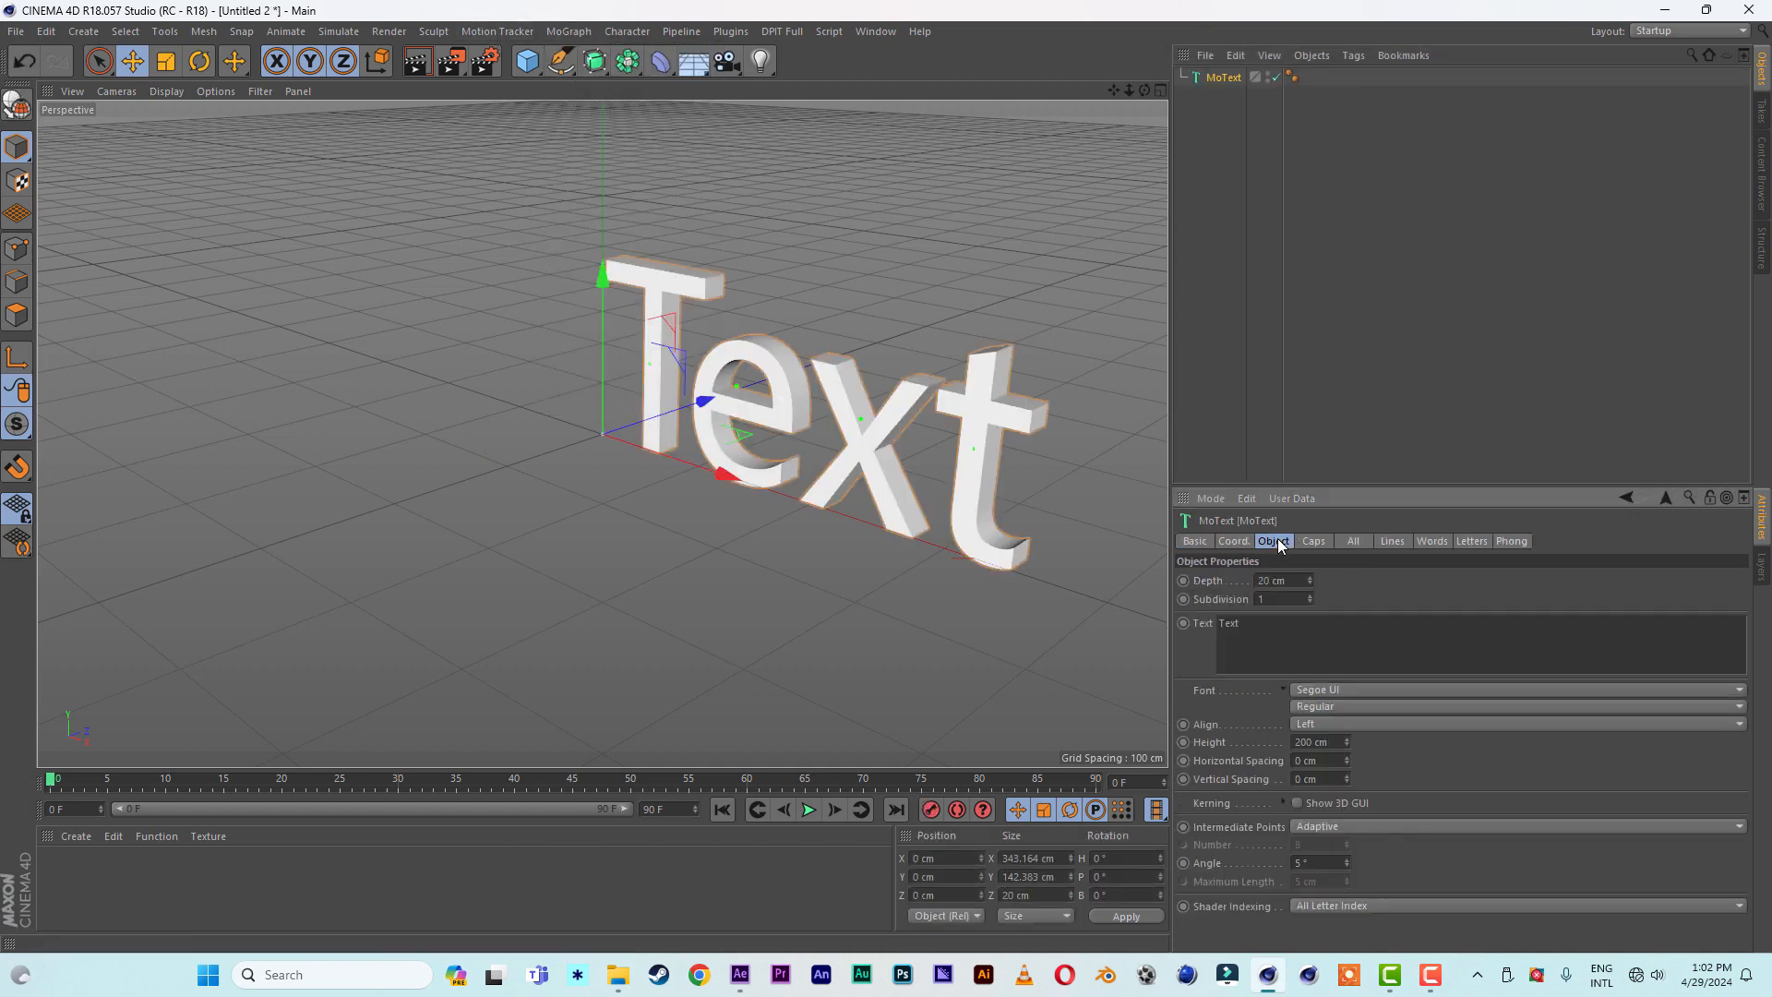
double_click(1271, 626)
text(1)
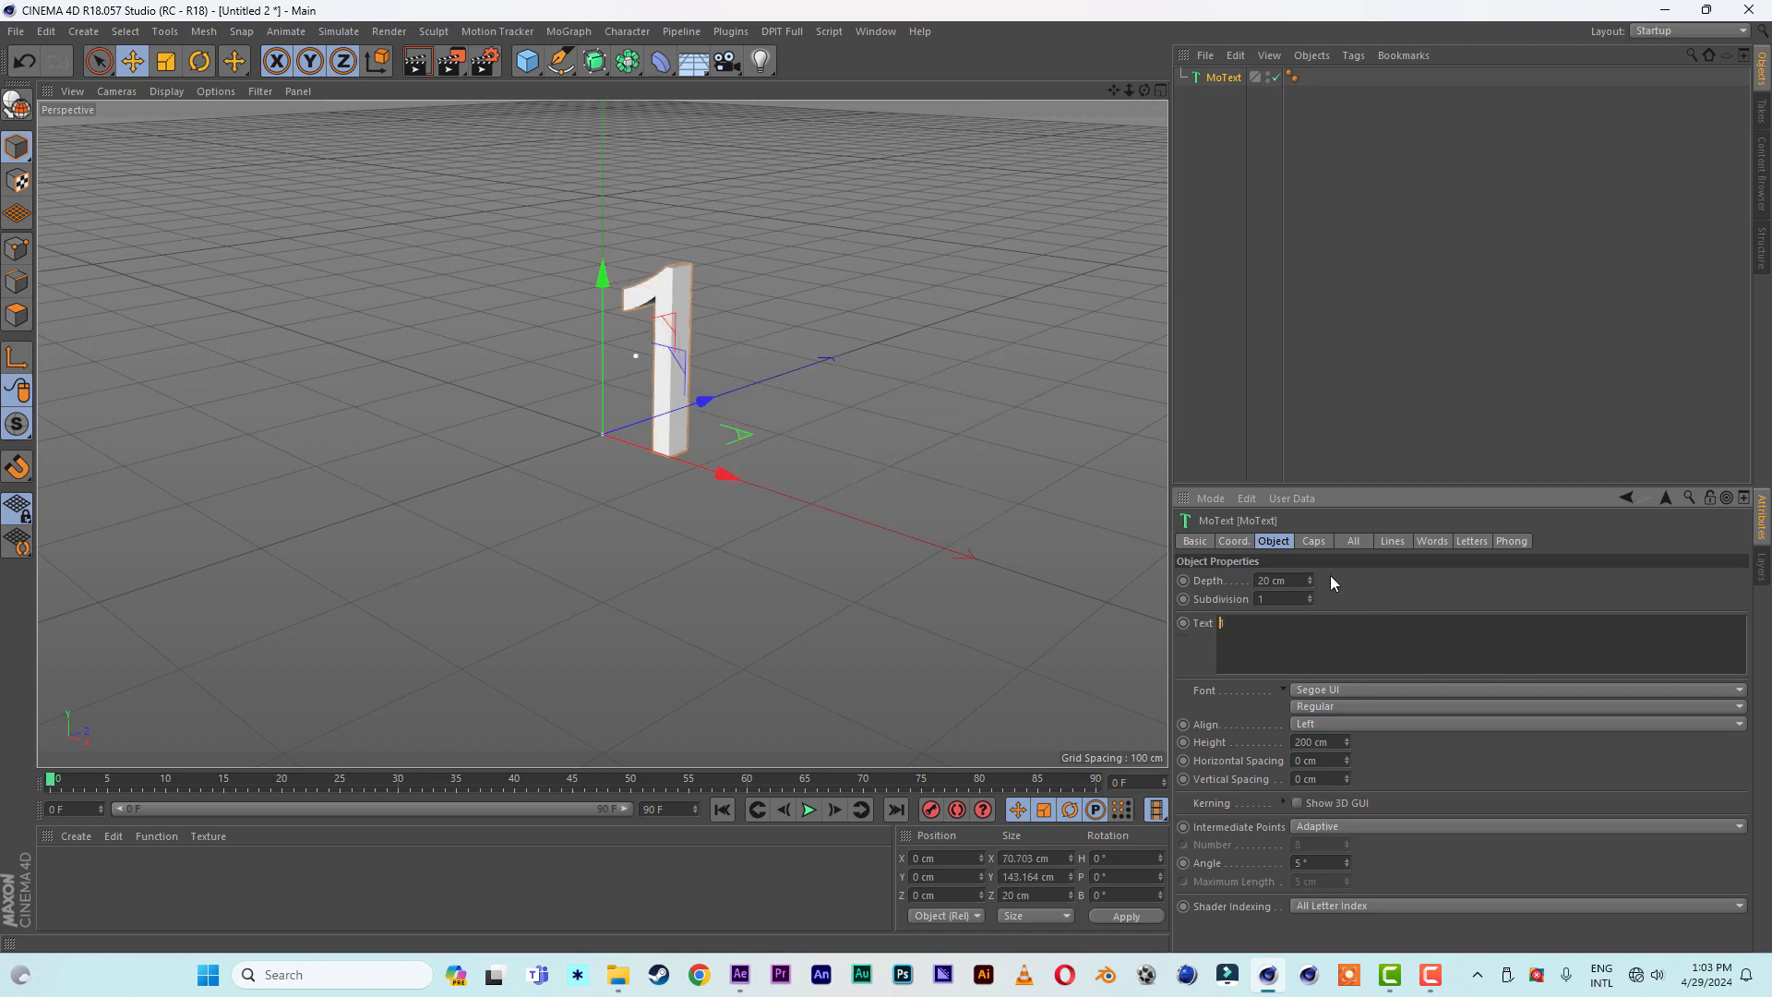
- Set the MoText font to Arial Rounded MT Bold and its height to 400 cm
click(1320, 690)
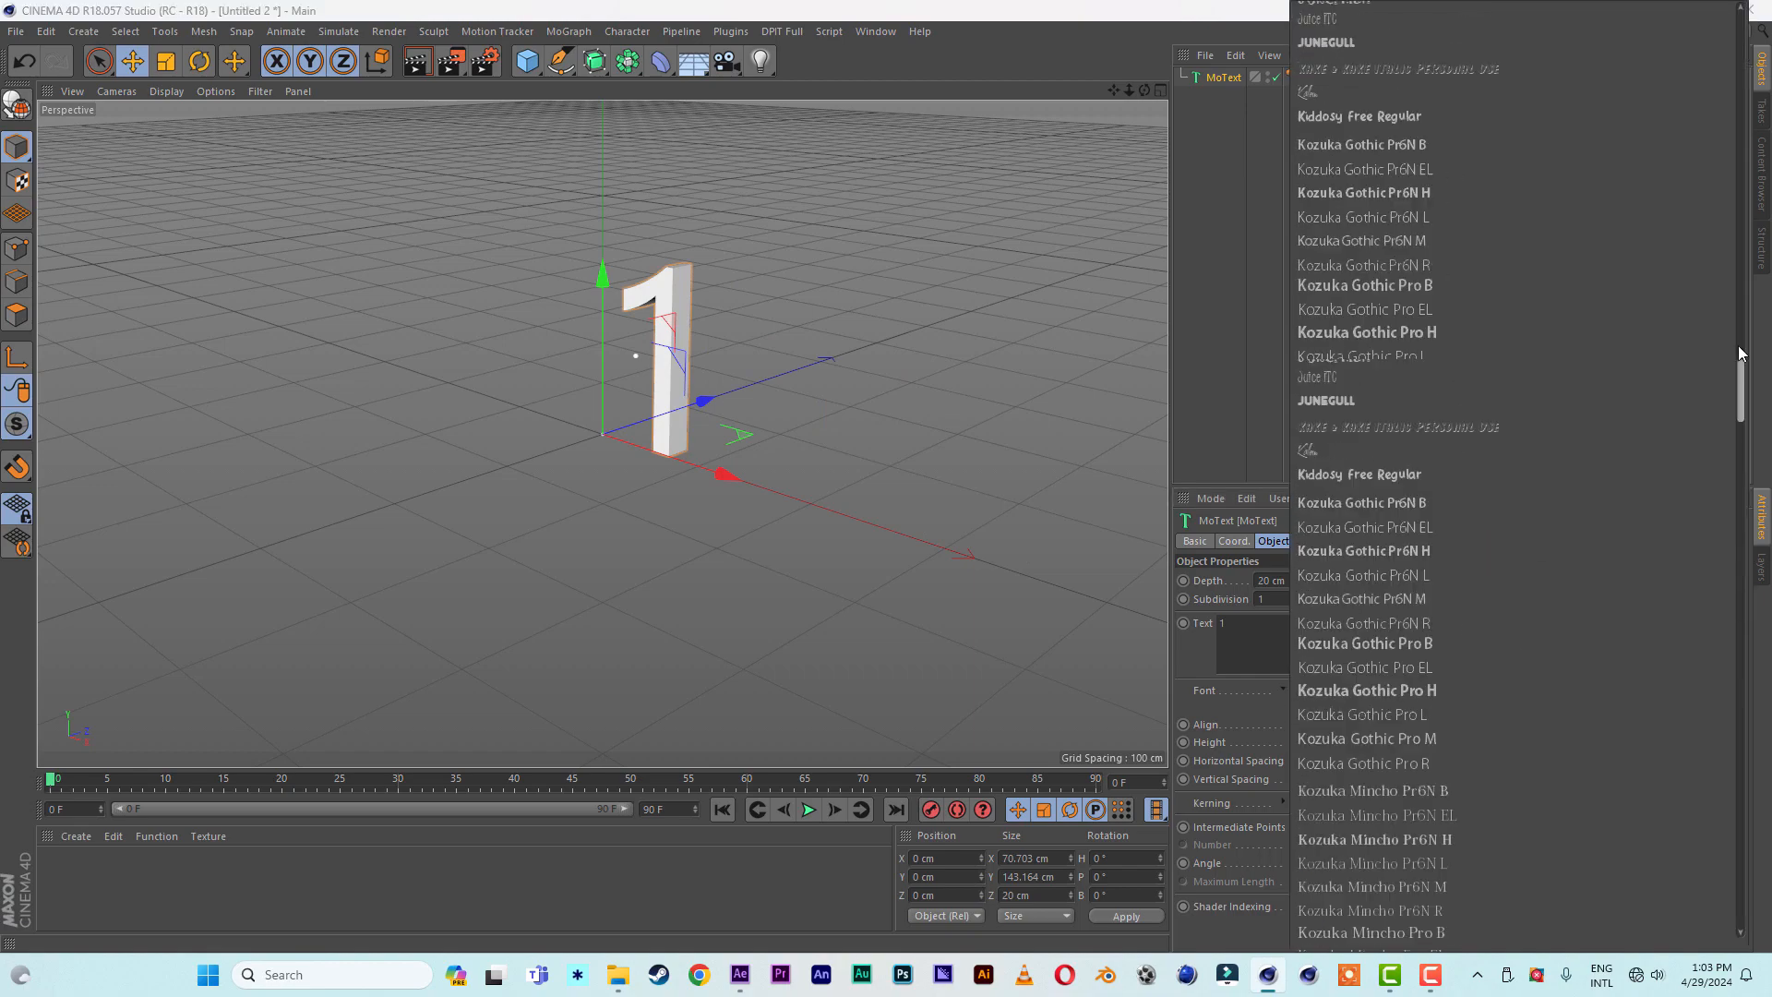
drag(1737, 345, 1729, 30)
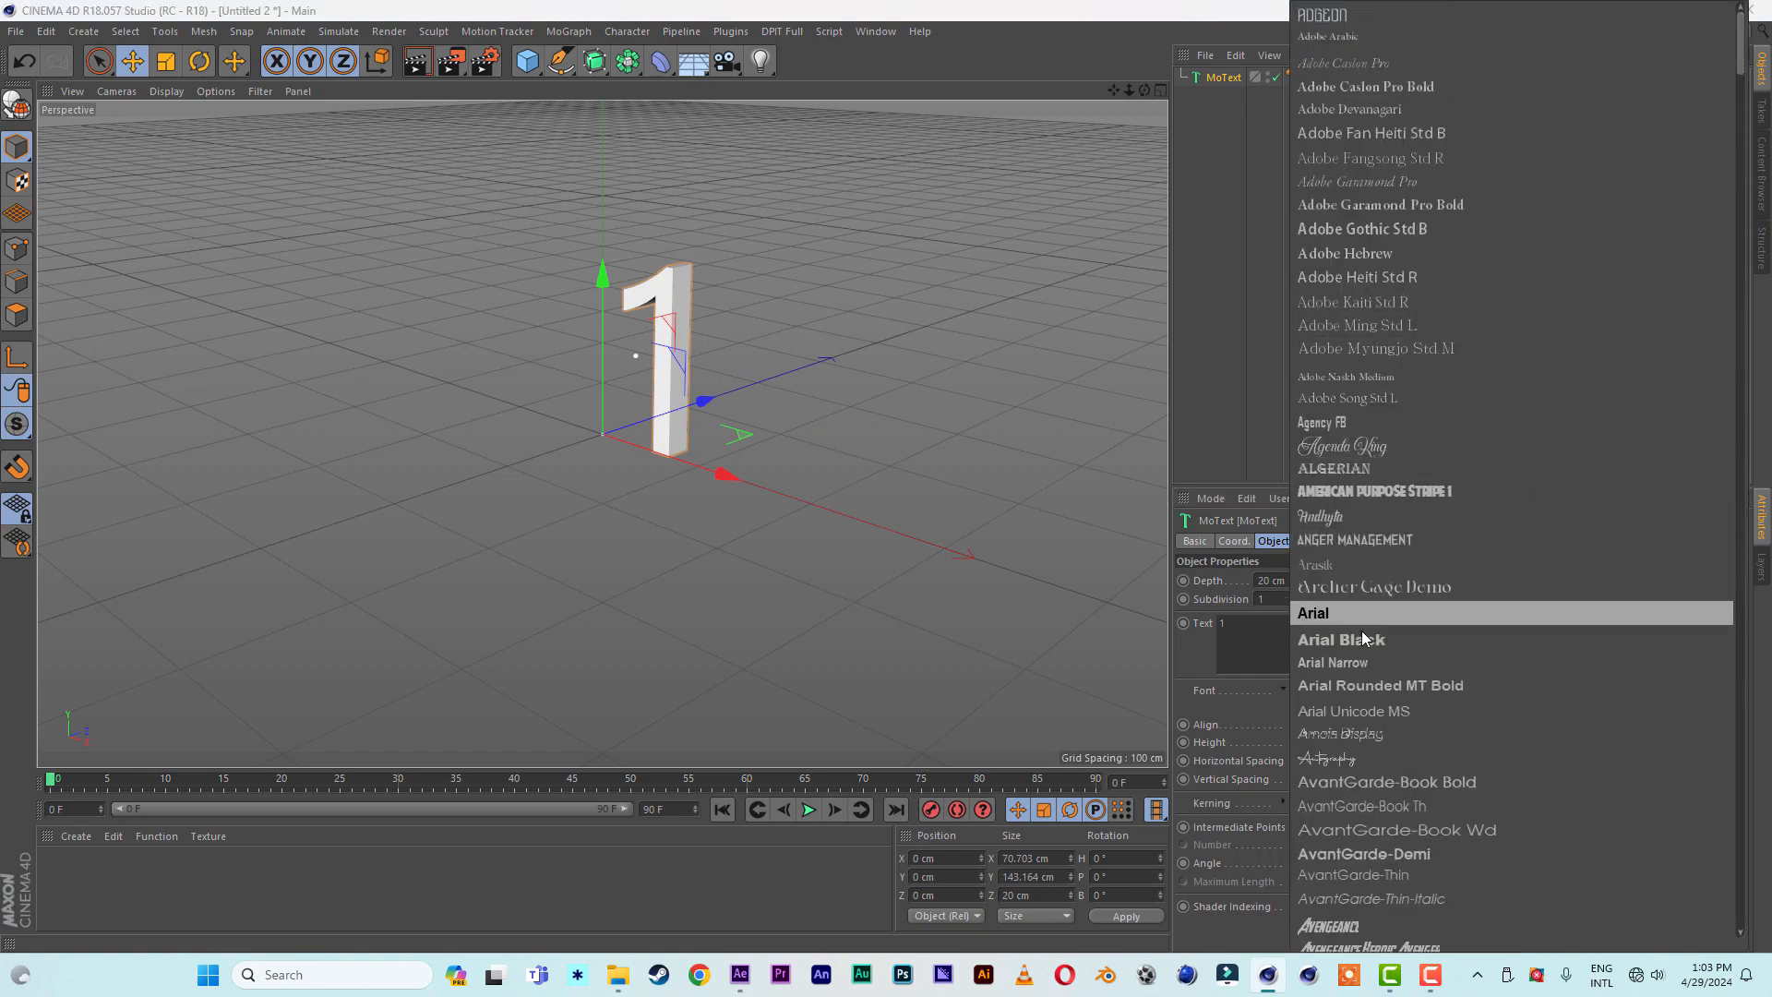
click(1364, 687)
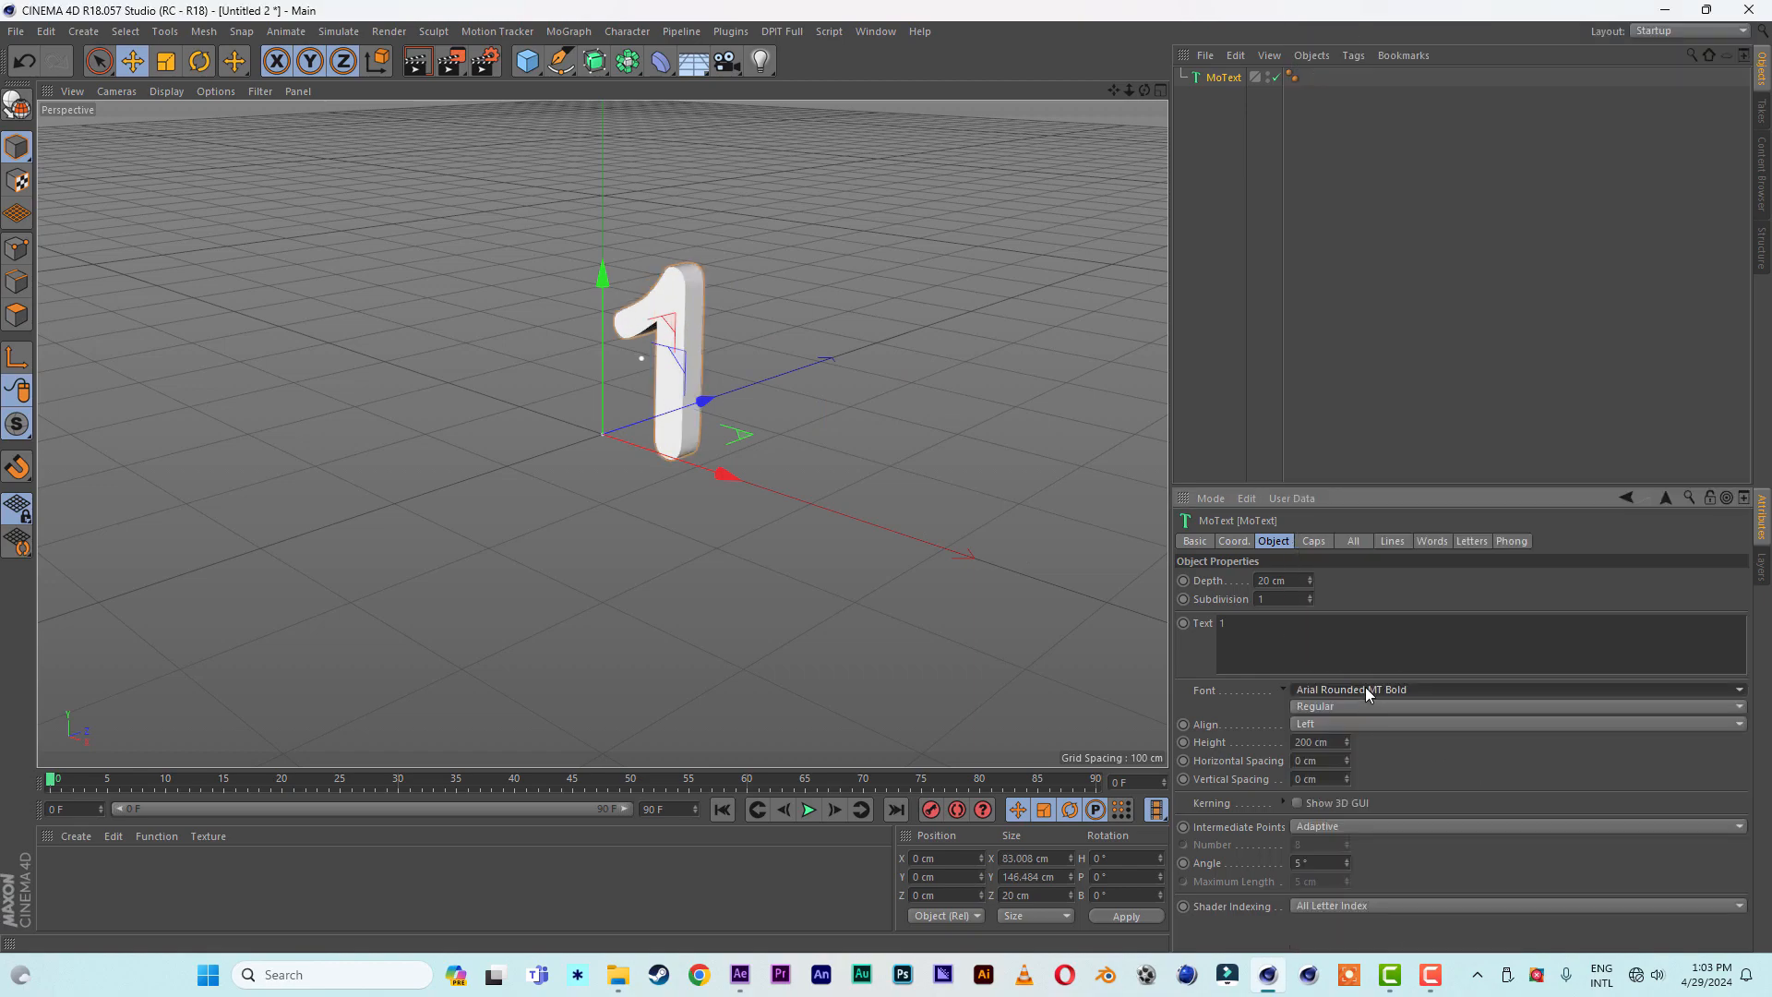
click(1302, 745)
key(BackSpace)
text(4)
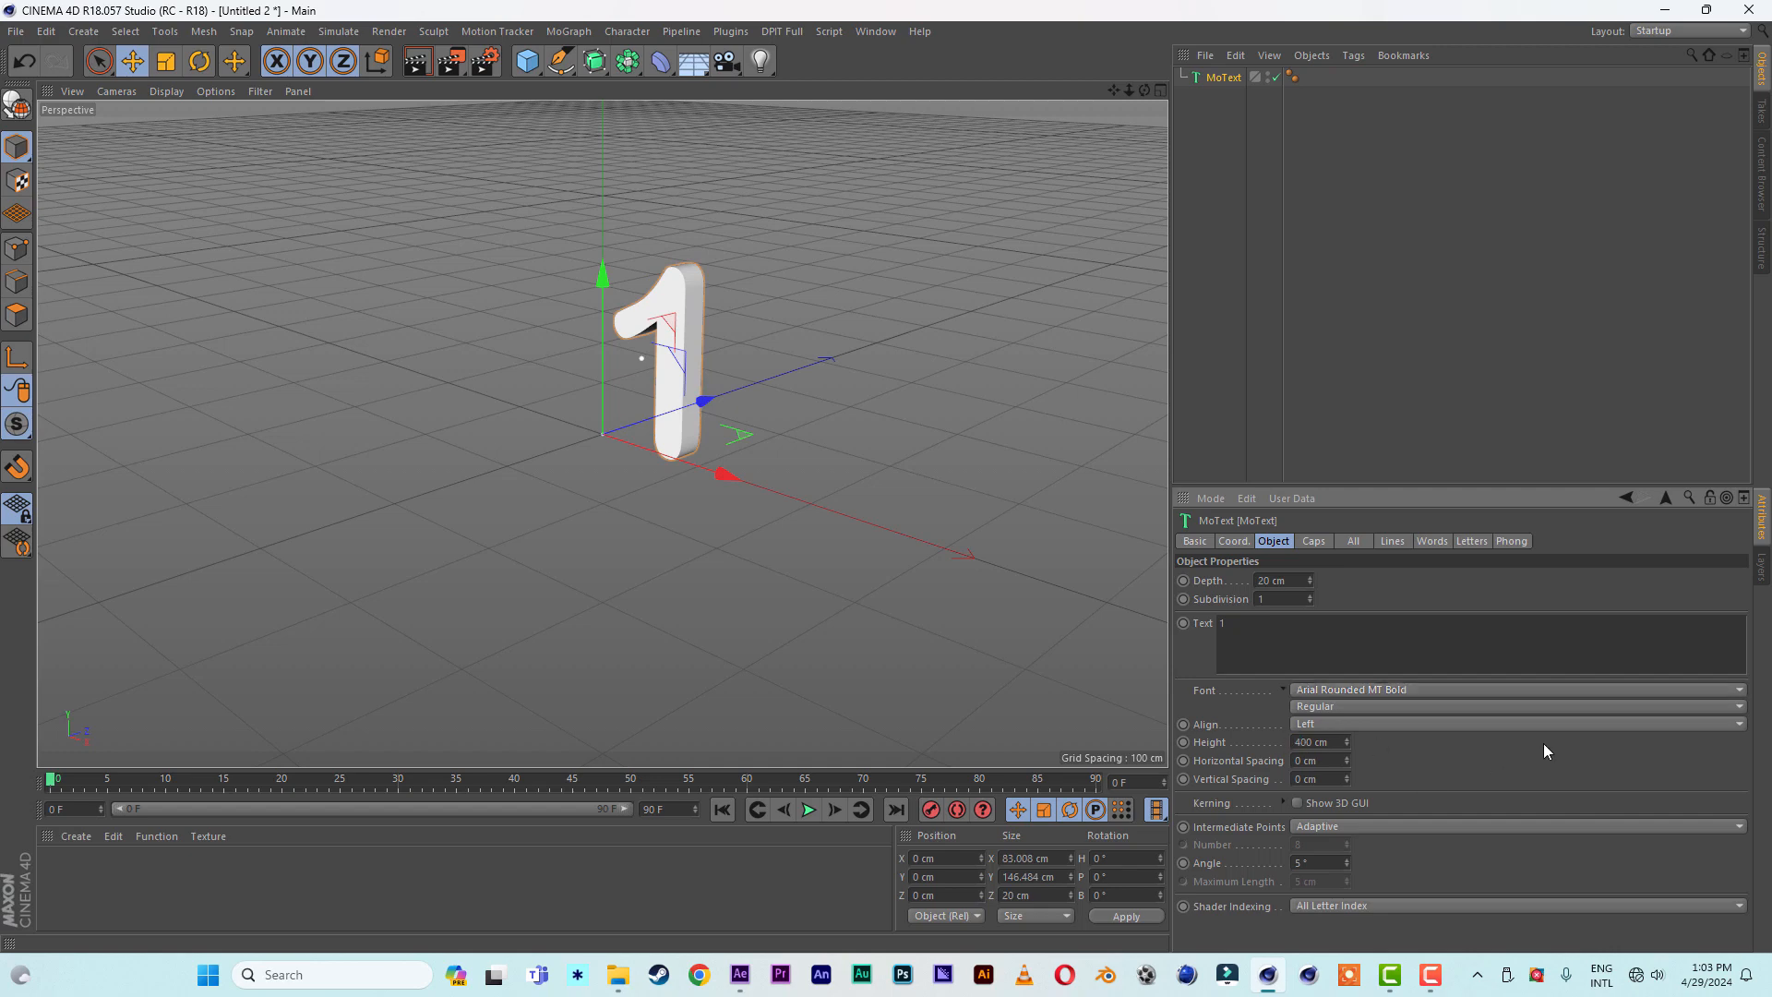
key(Return)
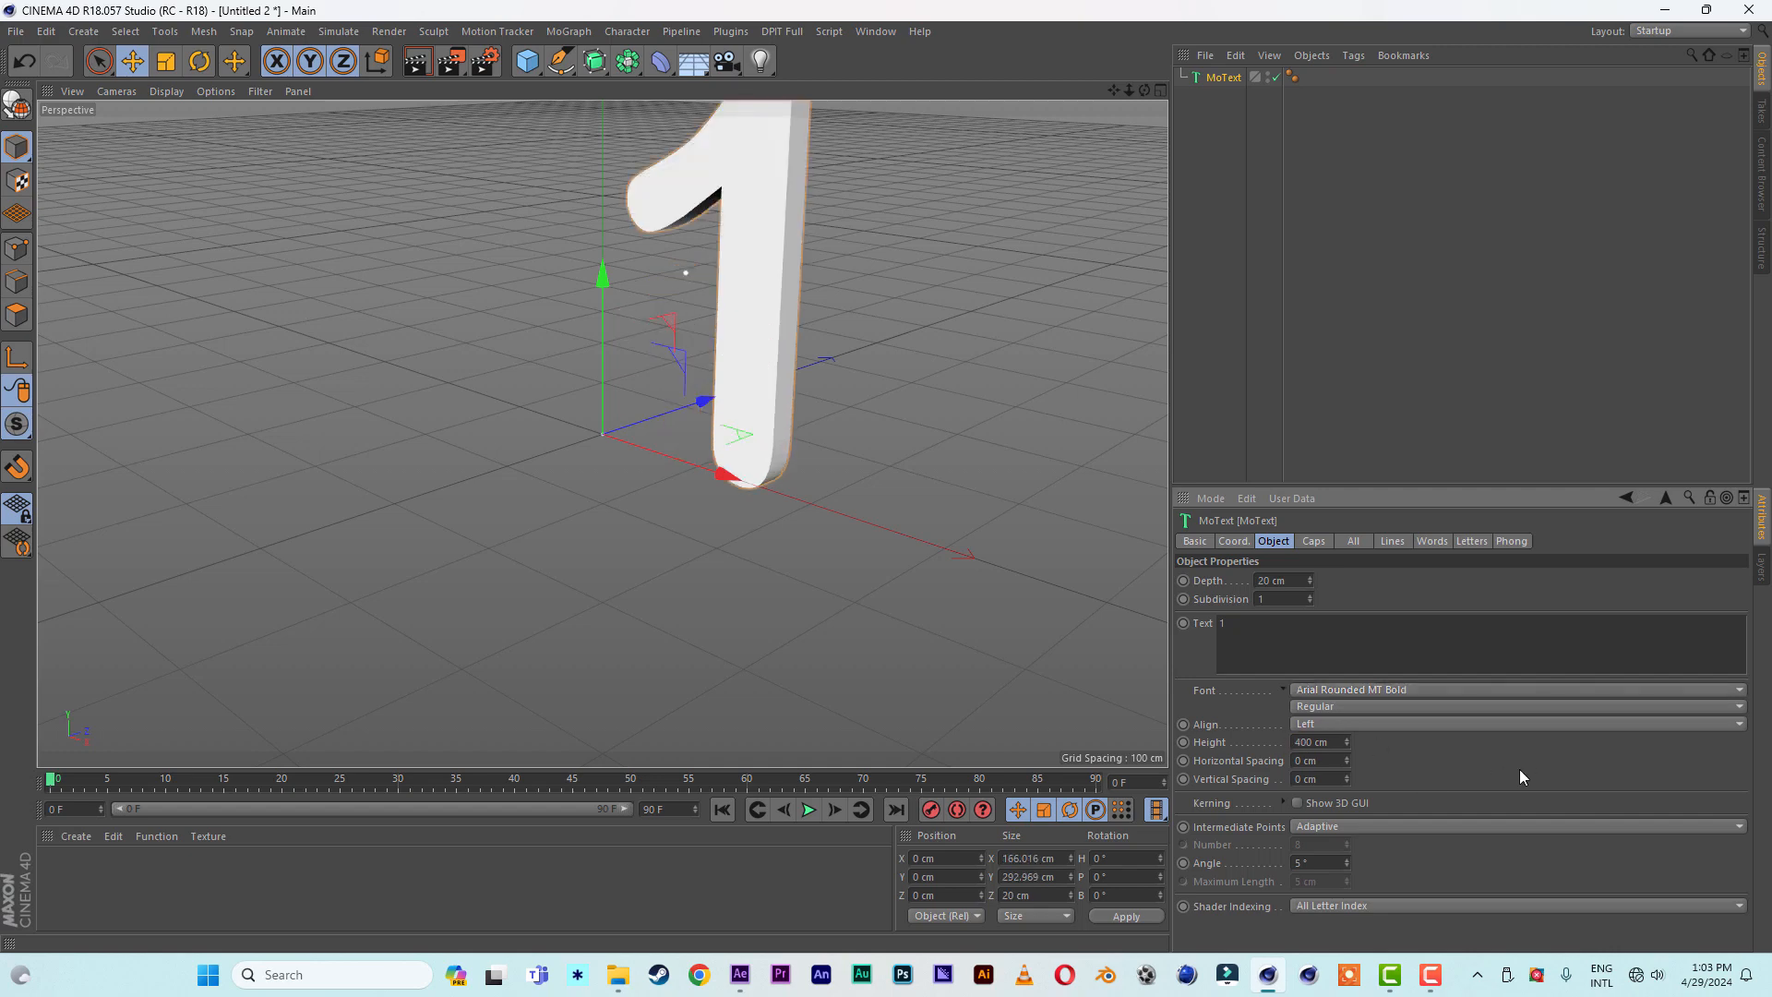
- Align the MoText to Middle and set its depth to 40 cm
drag(1146, 92, 1272, 797)
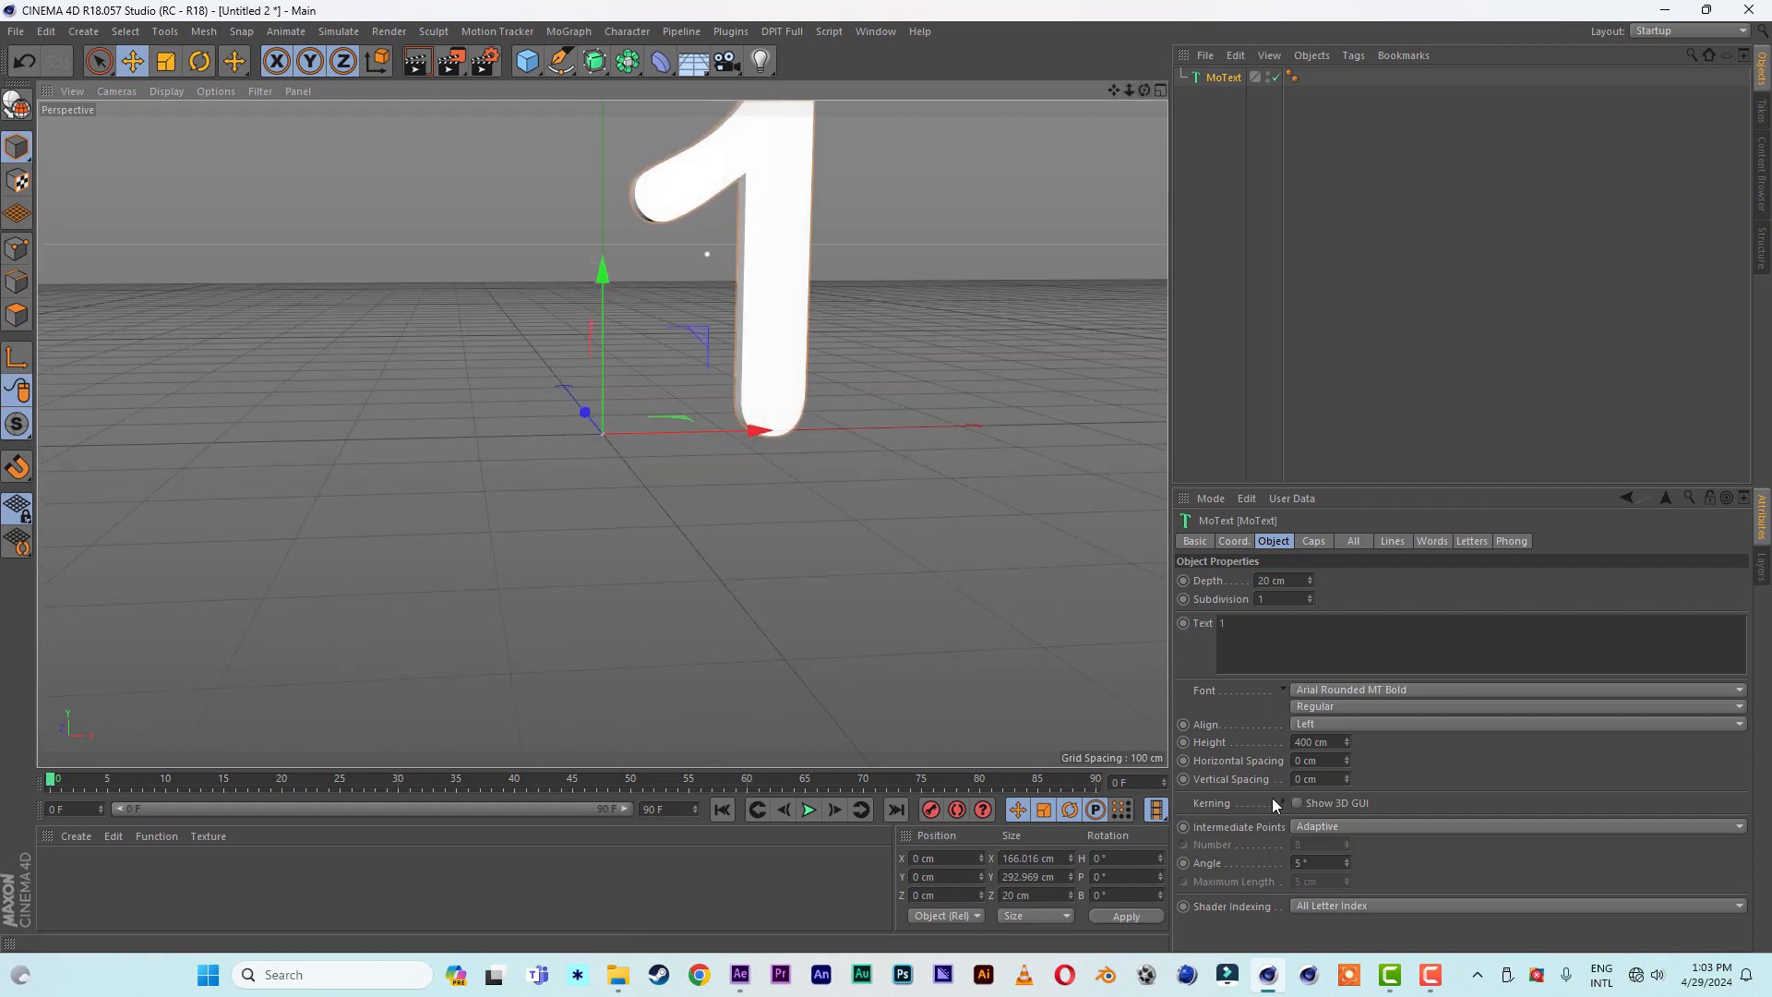
click(1373, 722)
click(1348, 760)
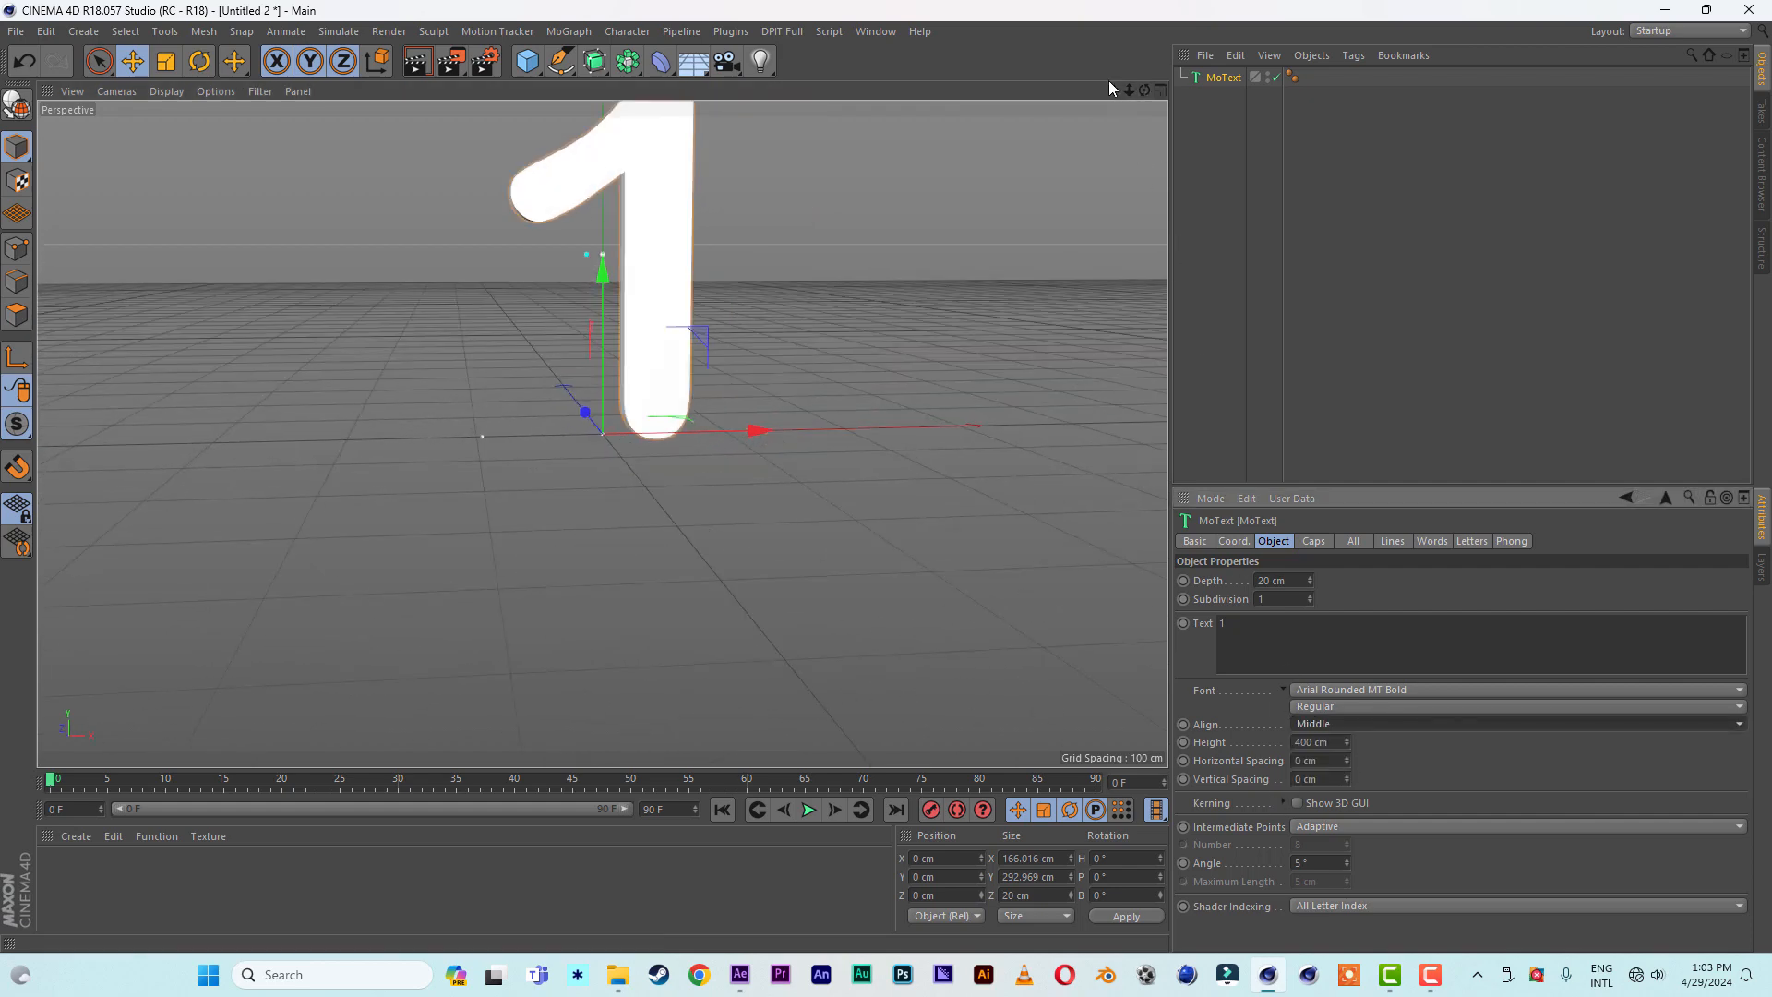
drag(1112, 89, 1012, 194)
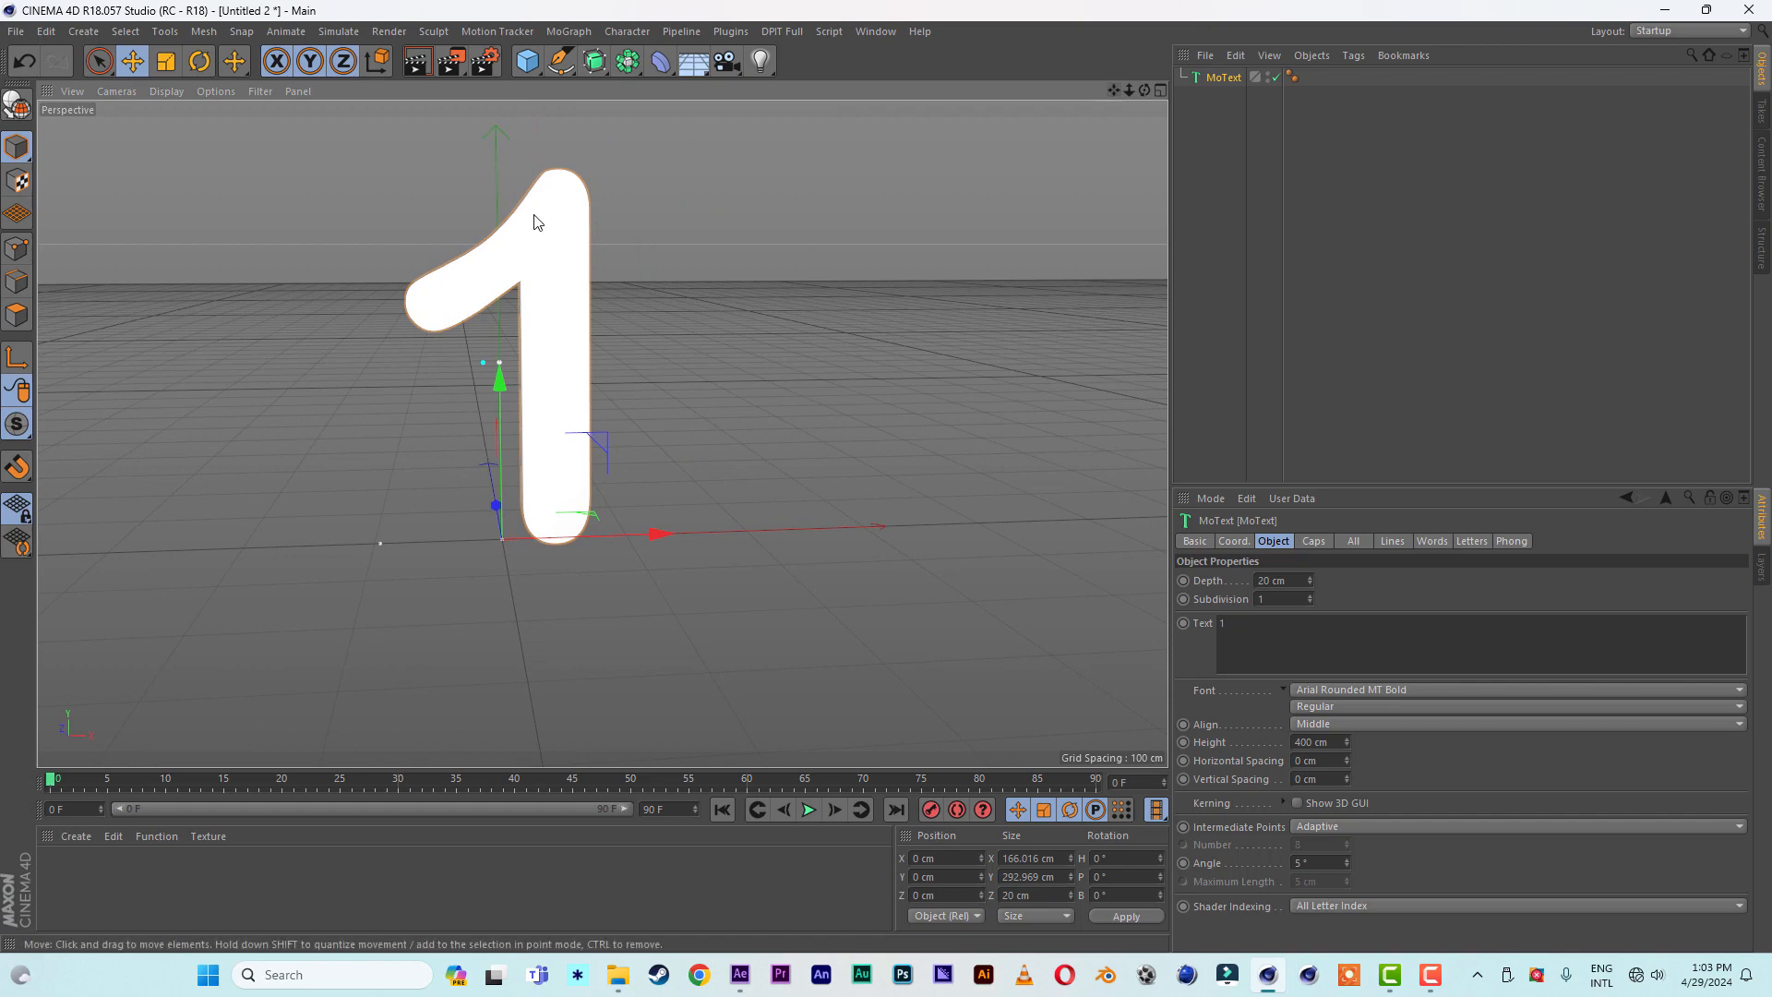
click(1266, 579)
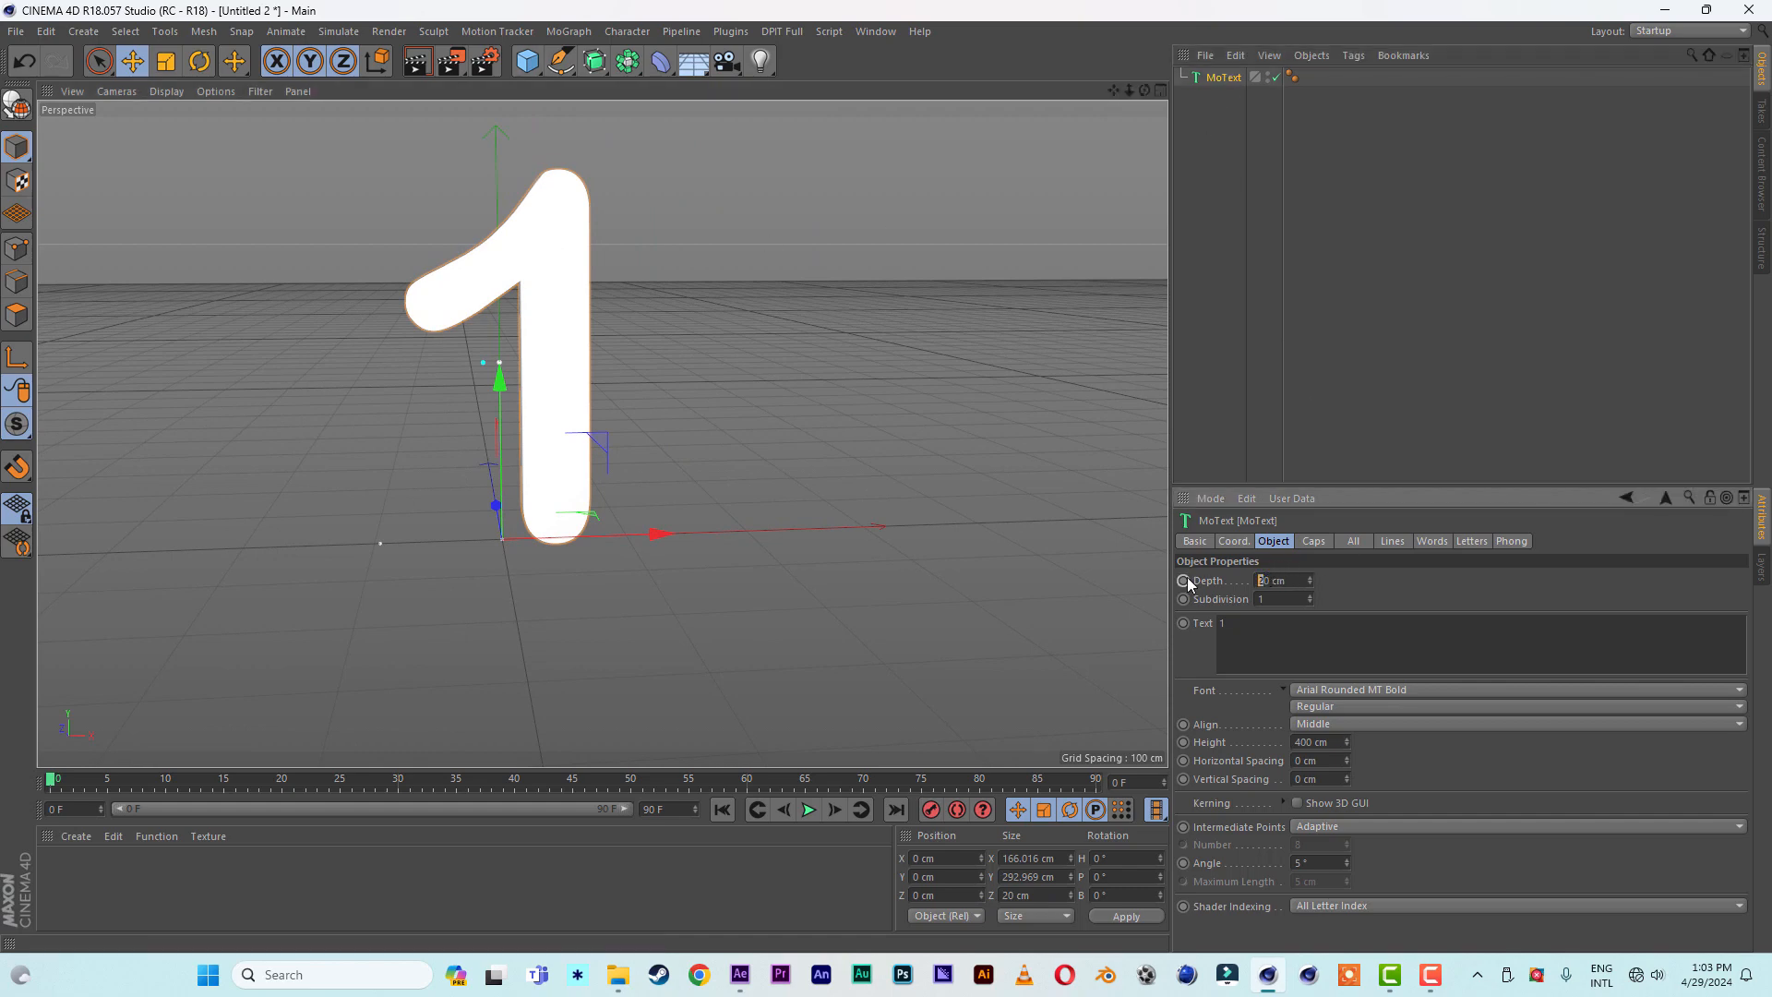
text(4)
key(Return)
- Add a cube beneath the number and flatten it into a slab about 32 cm high
mouse_move(1144, 91)
mouse_down()
mouse_move(1331, 140)
mouse_move(1153, 91)
mouse_up()
click(527, 61)
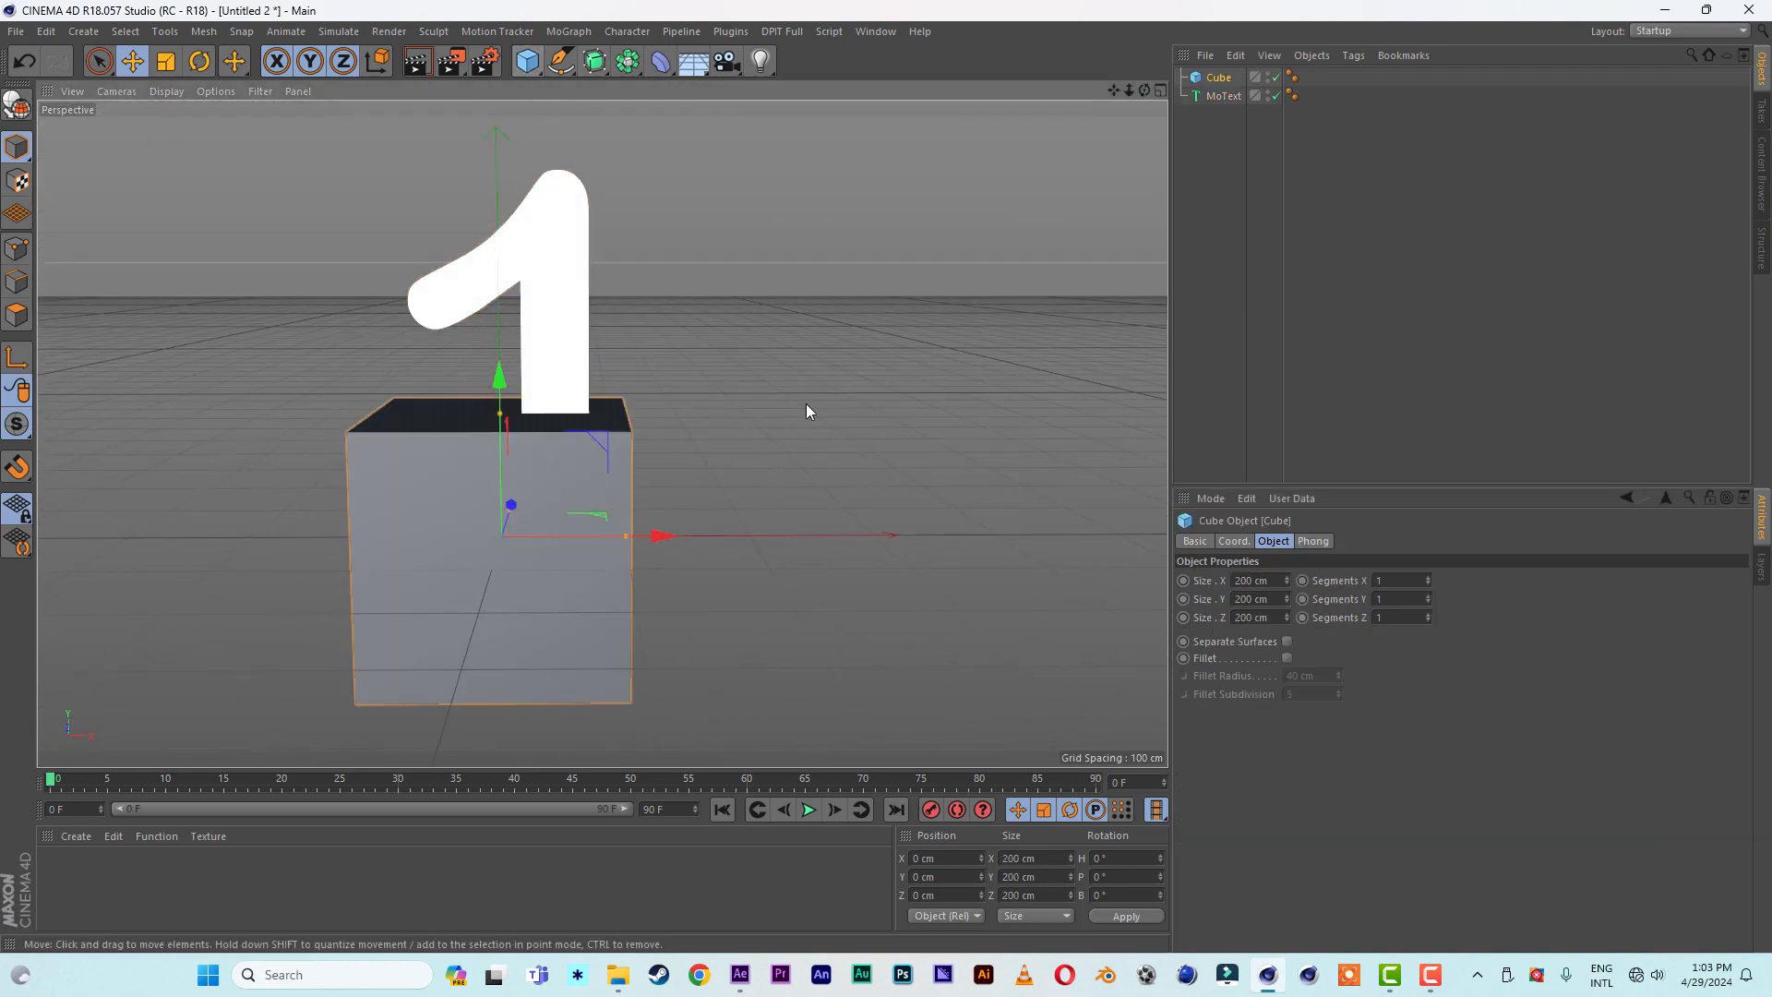
scroll(809, 408, down, 2)
drag(581, 413, 658, 572)
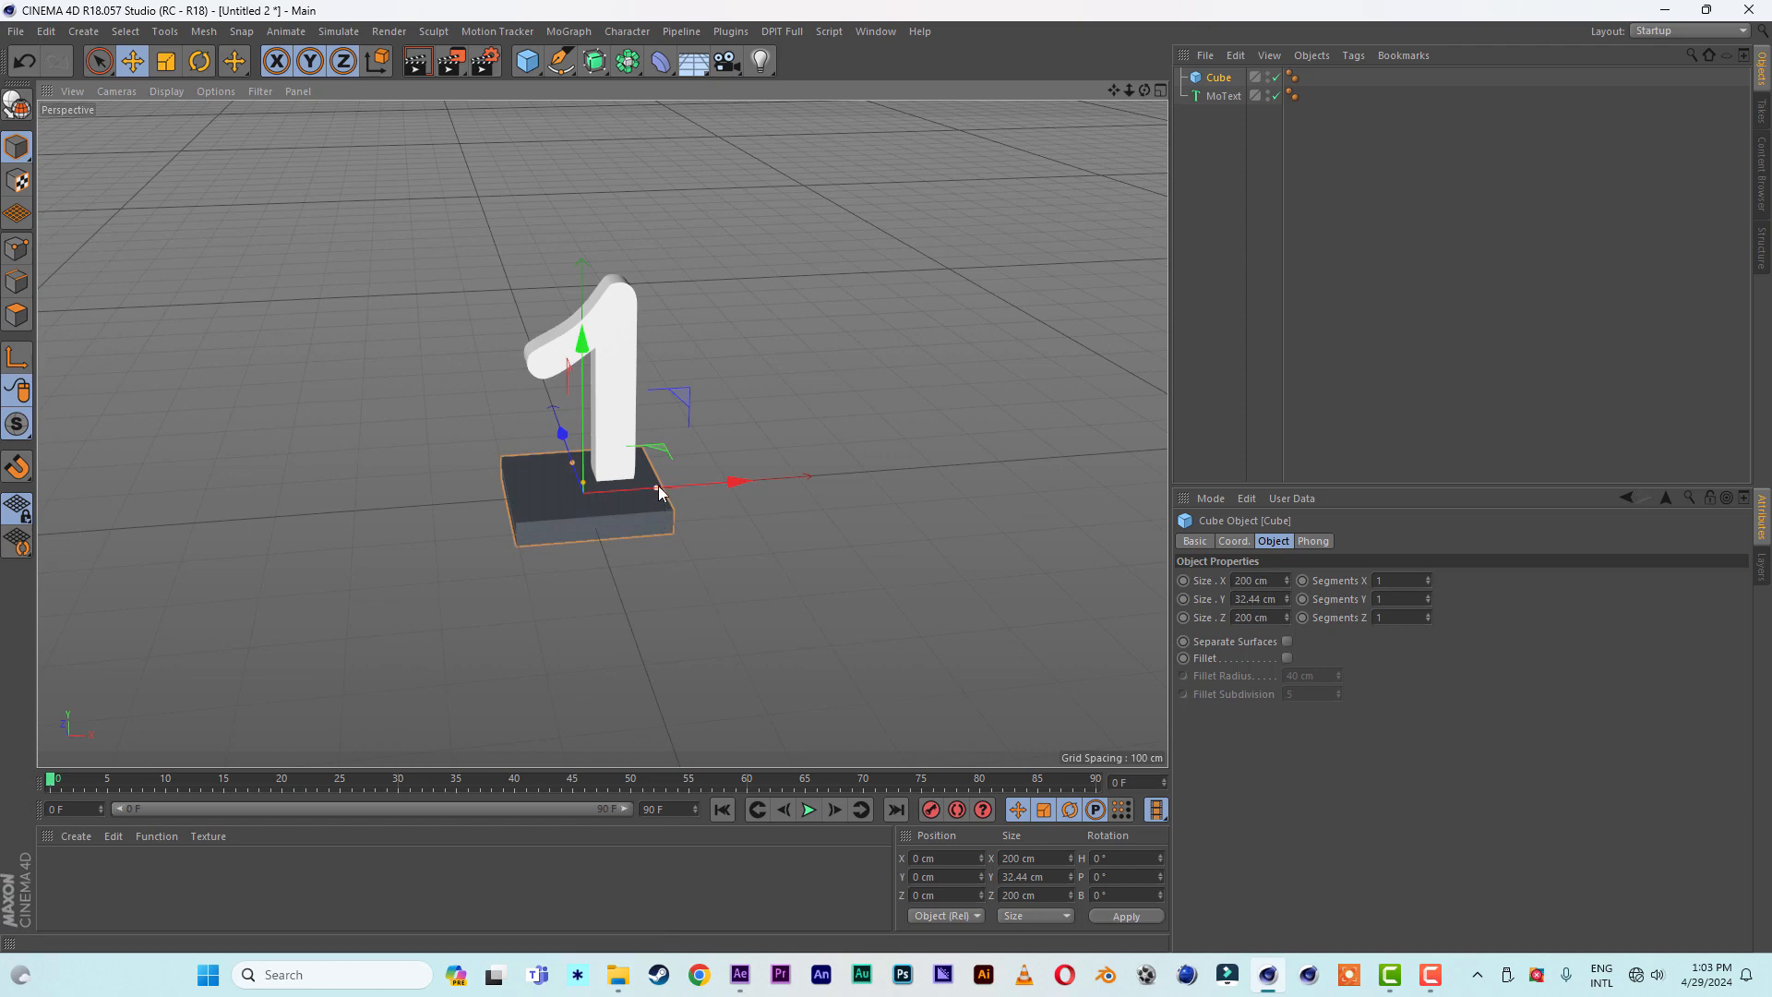
- Enlarge the slab to about 808 cm along X and 739 cm along Z
drag(657, 486, 870, 472)
alt+drag(702, 550, 910, 600)
drag(486, 508, 297, 489)
alt+drag(435, 491, 364, 573)
drag(624, 275, 622, 267)
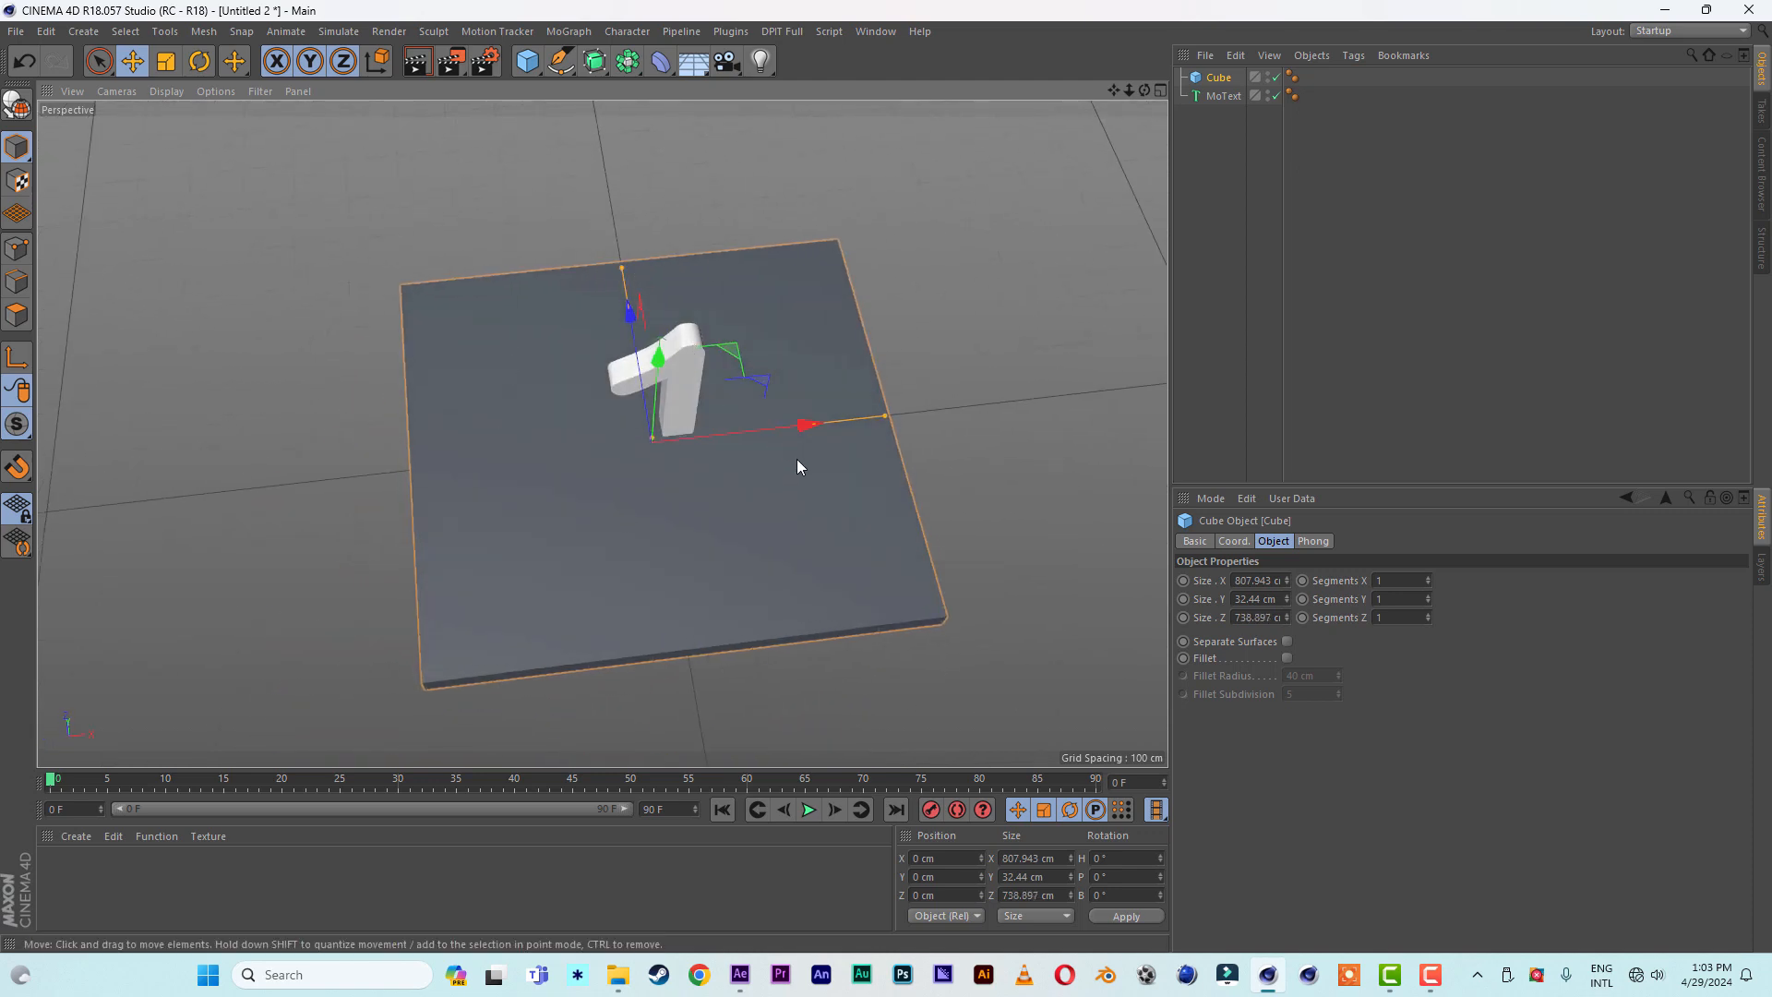
- Raise the slab and the MoText number together to about Y 43 cm
alt+drag(791, 462, 753, 283)
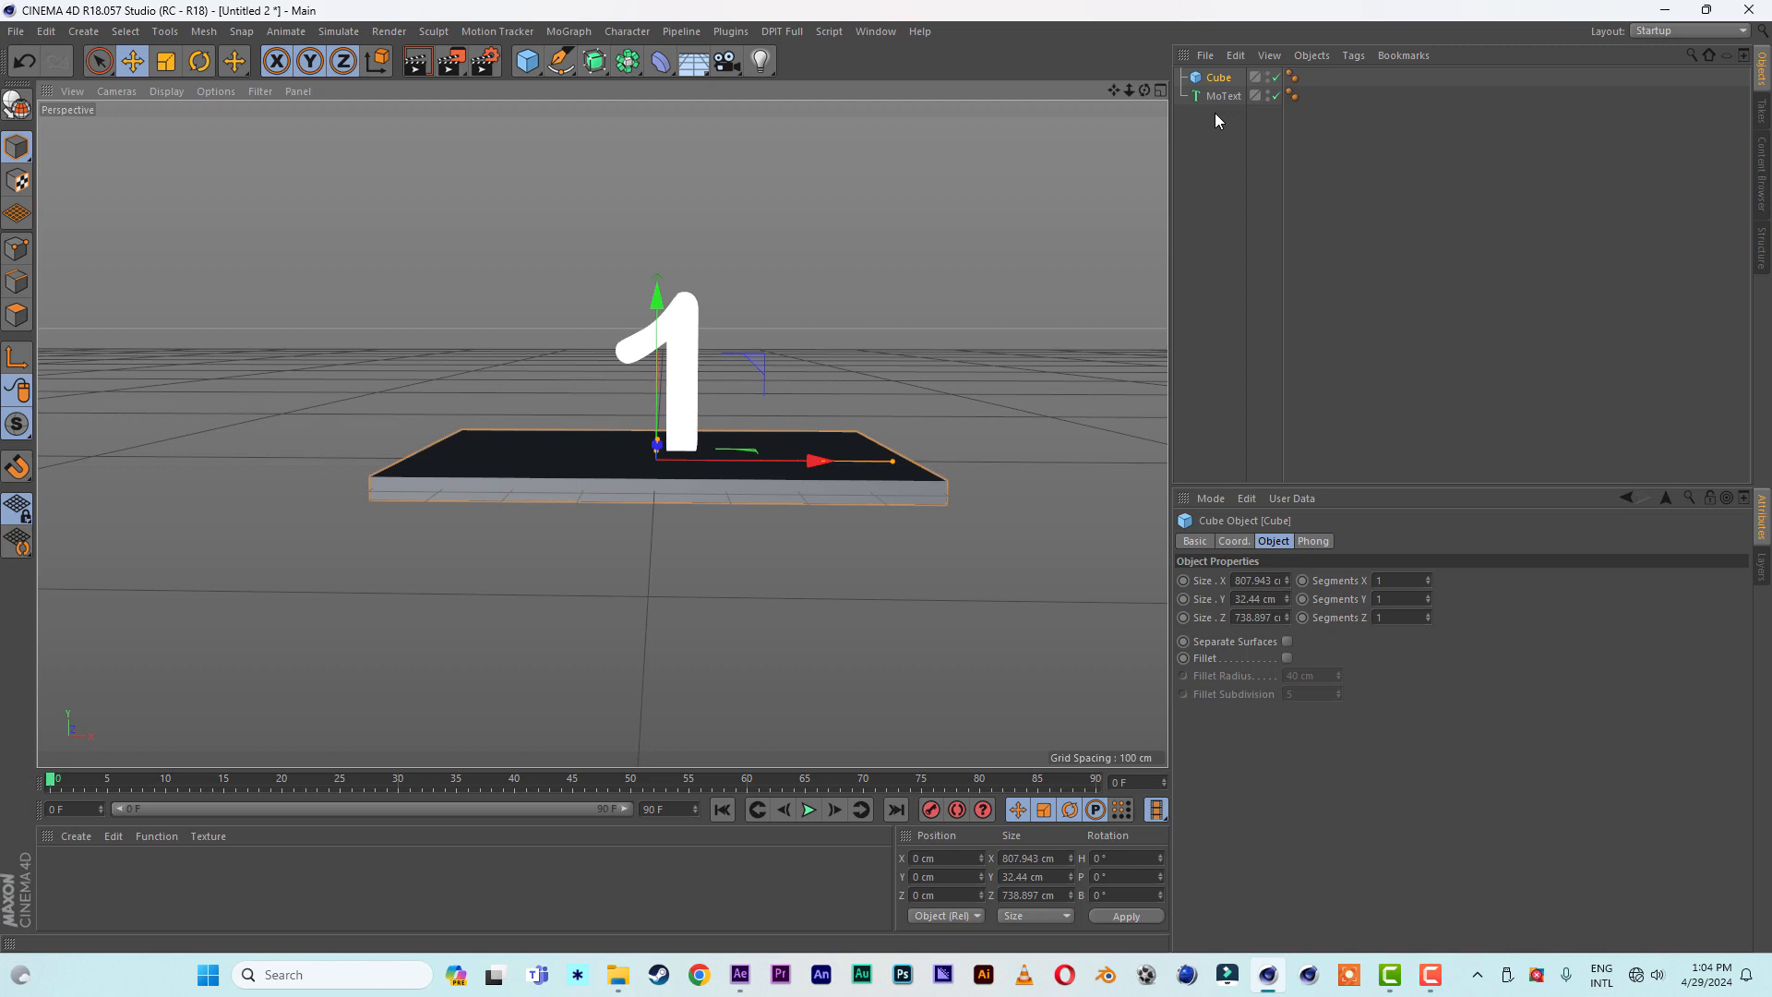
drag(1215, 113, 1209, 71)
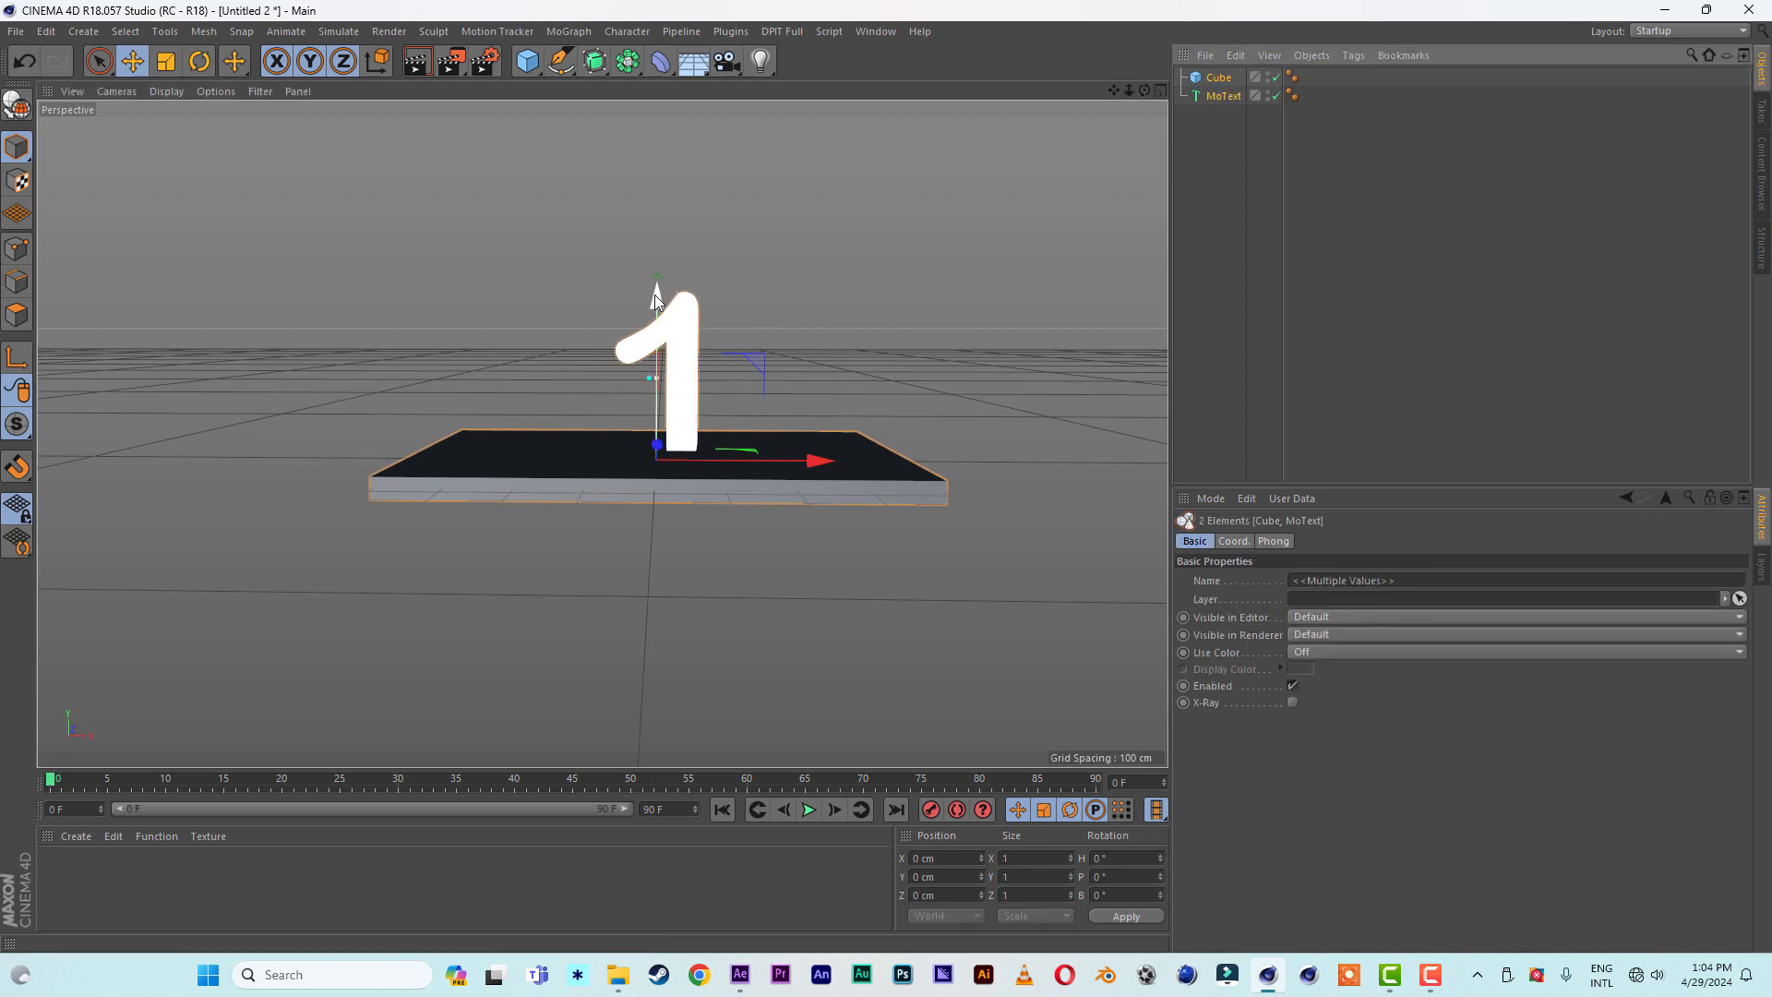
drag(657, 295, 657, 273)
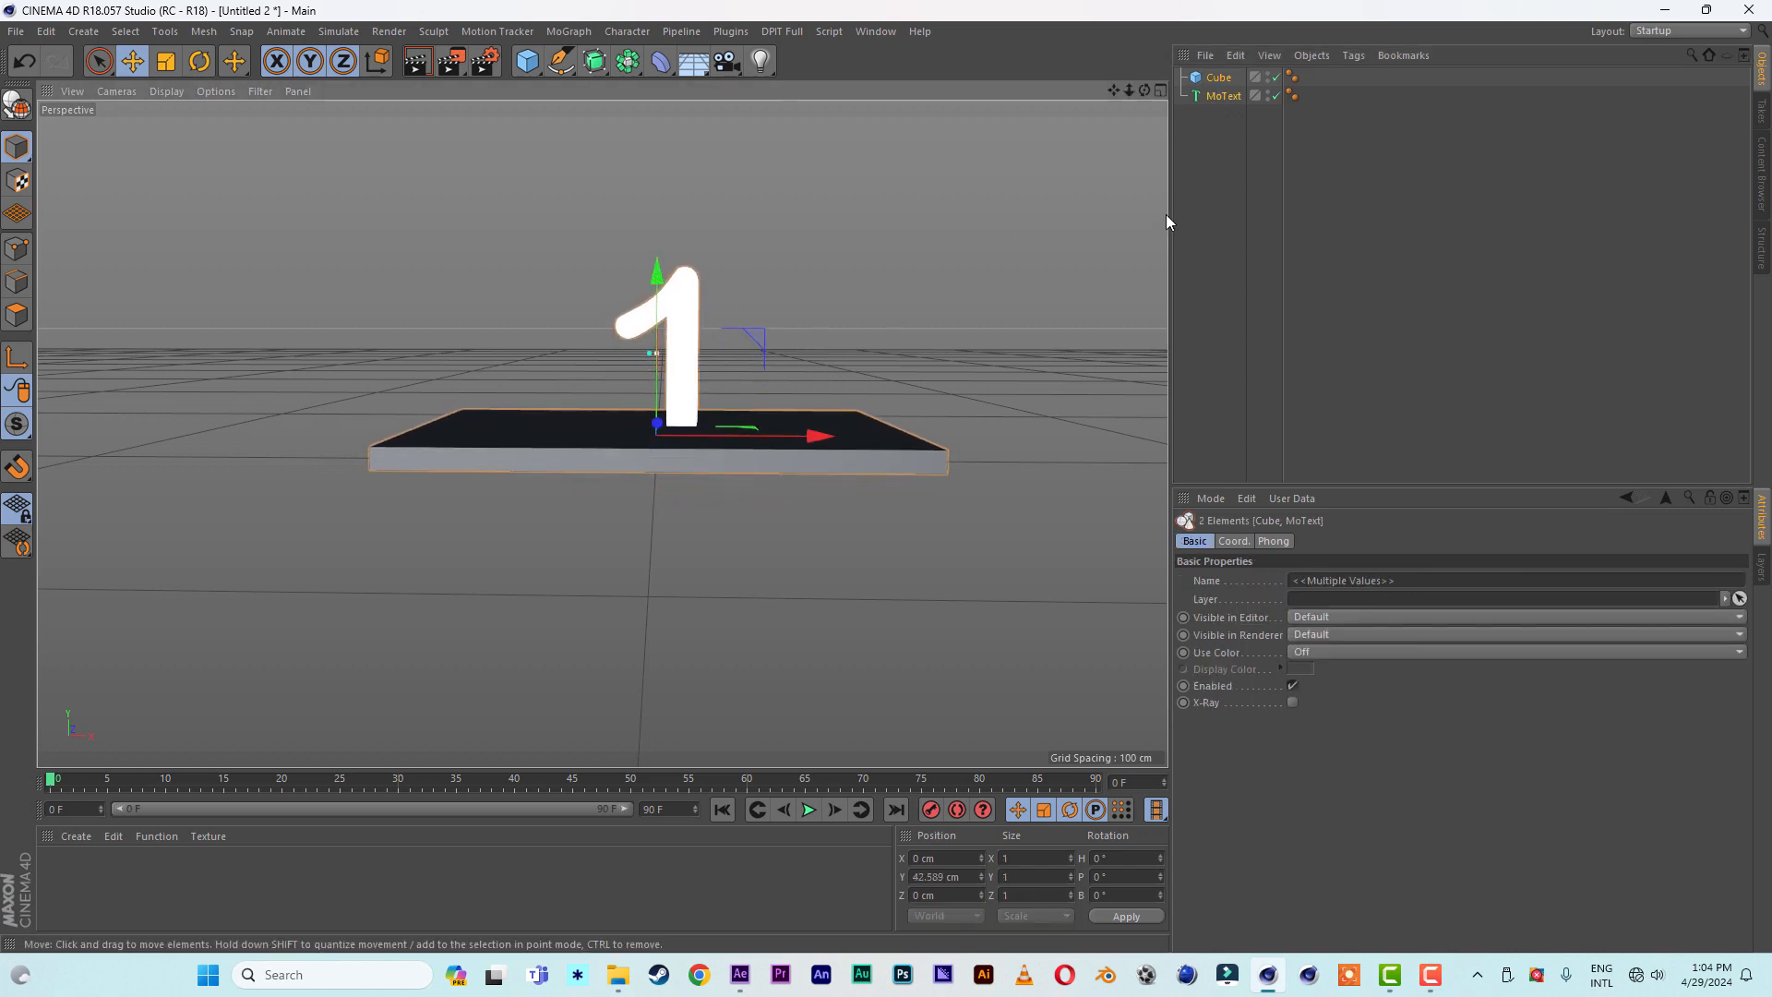
click(1338, 277)
- Duplicate the slab and lower the copy to about Y 11 cm, directly beneath the original
click(1220, 79)
ctrl+drag(1223, 85, 1223, 104)
drag(660, 292, 661, 300)
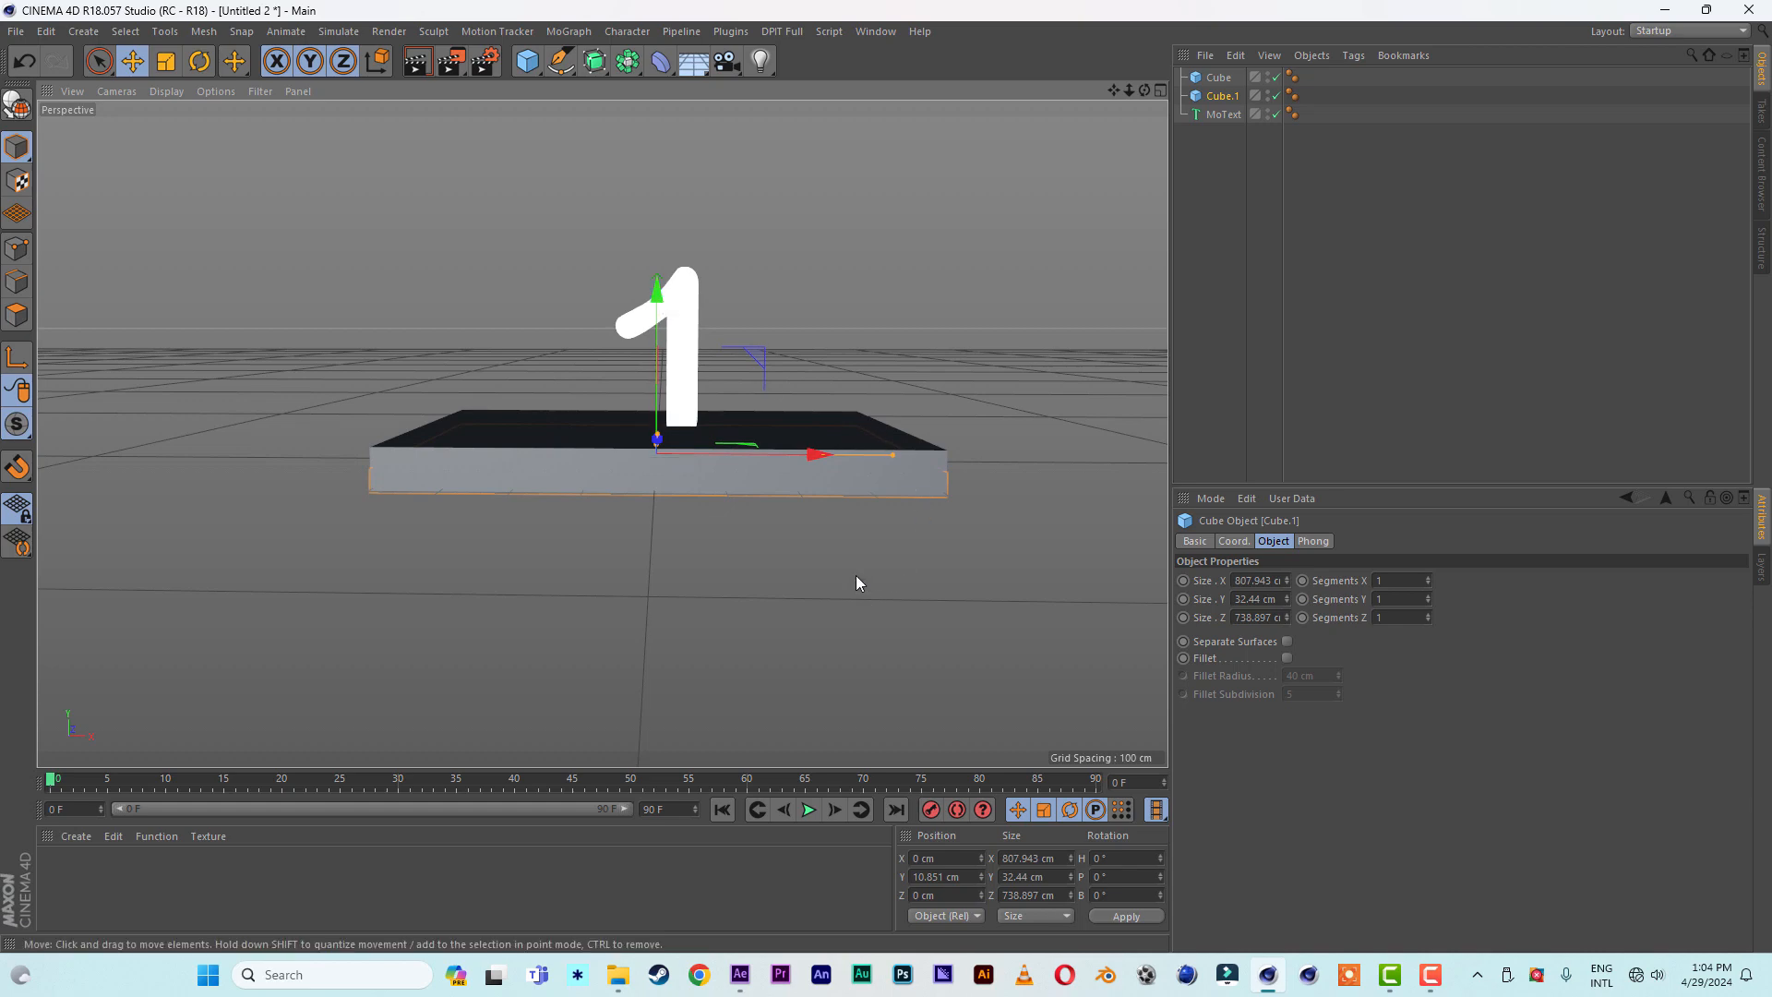
- Enlarge the lower slab to about 1021 cm along X and 875 cm along Z
alt+drag(855, 583, 860, 635)
drag(888, 434, 847, 490)
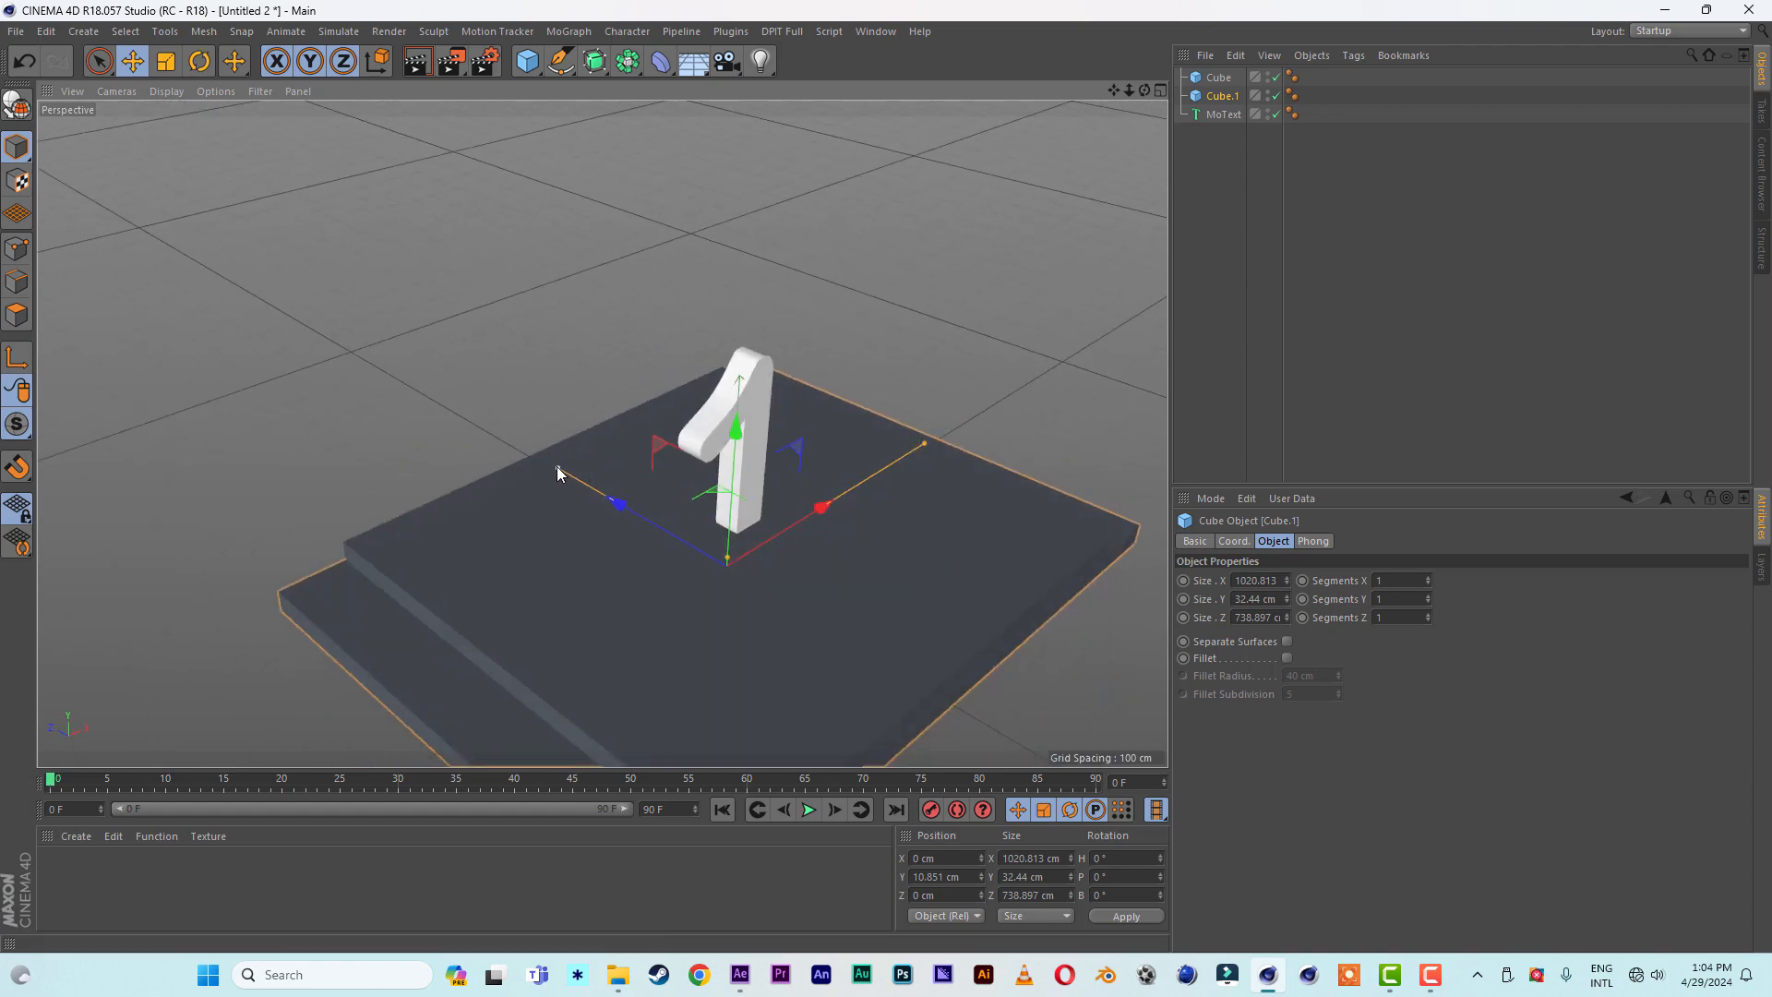
drag(558, 468, 535, 445)
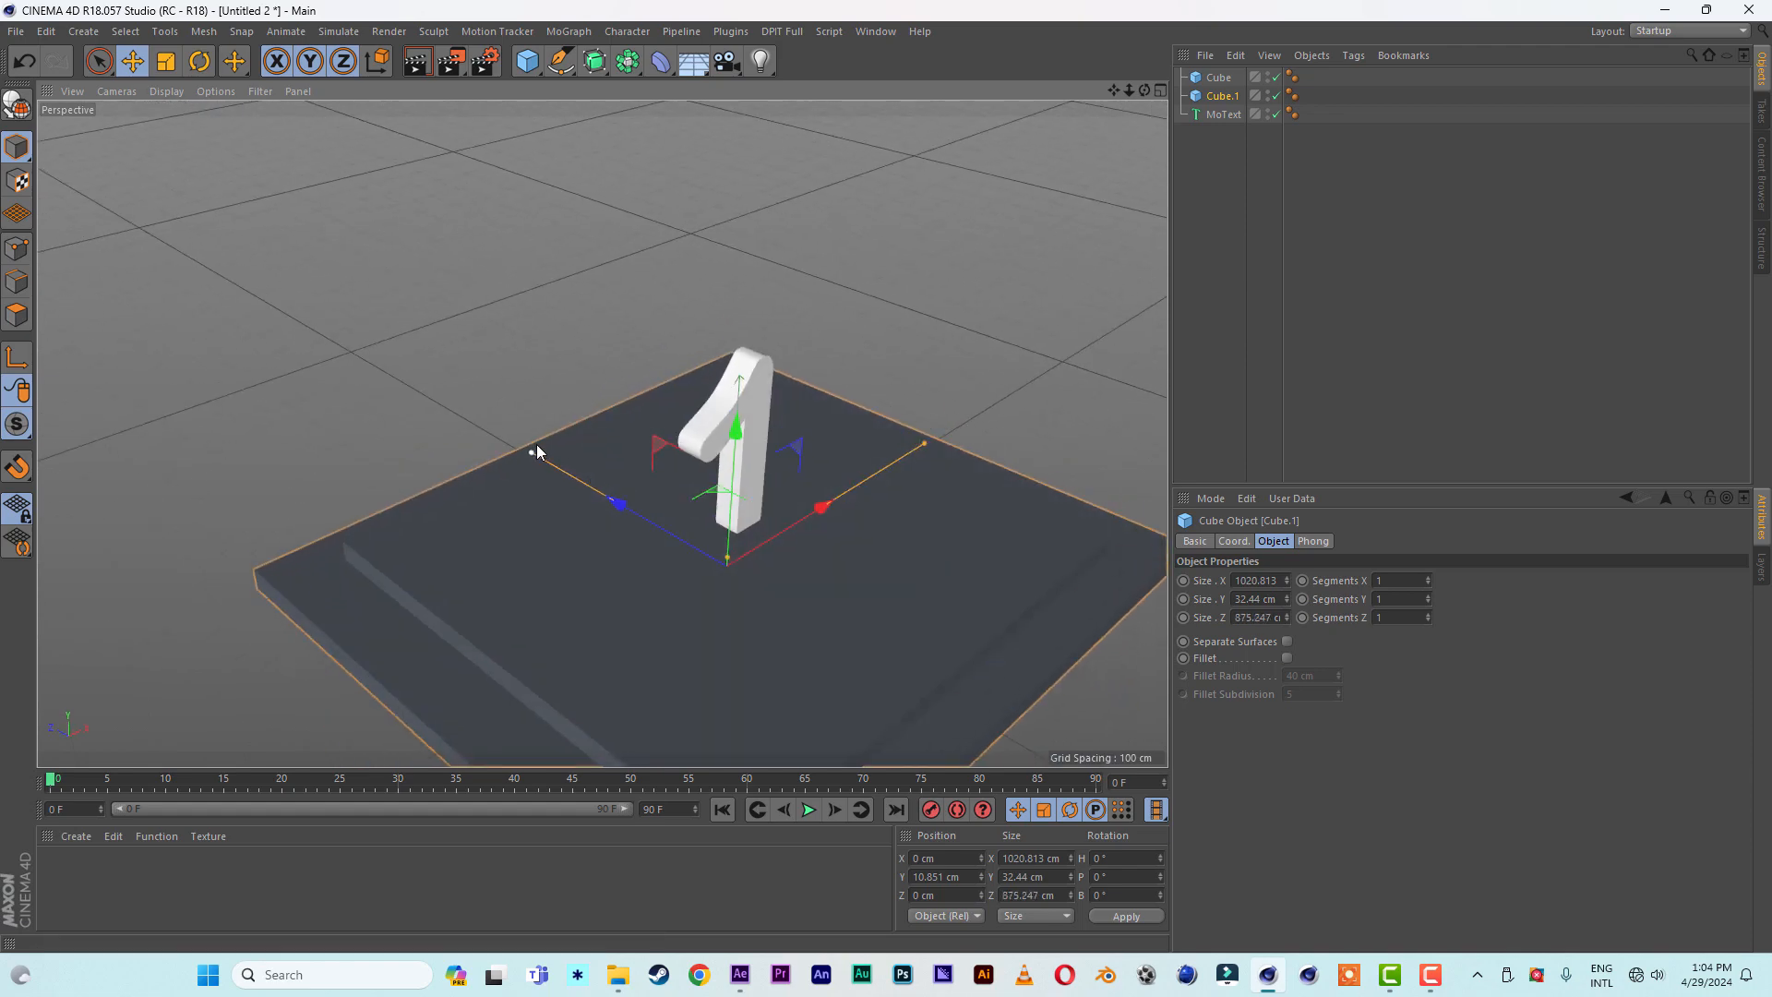
alt+drag(745, 537, 657, 434)
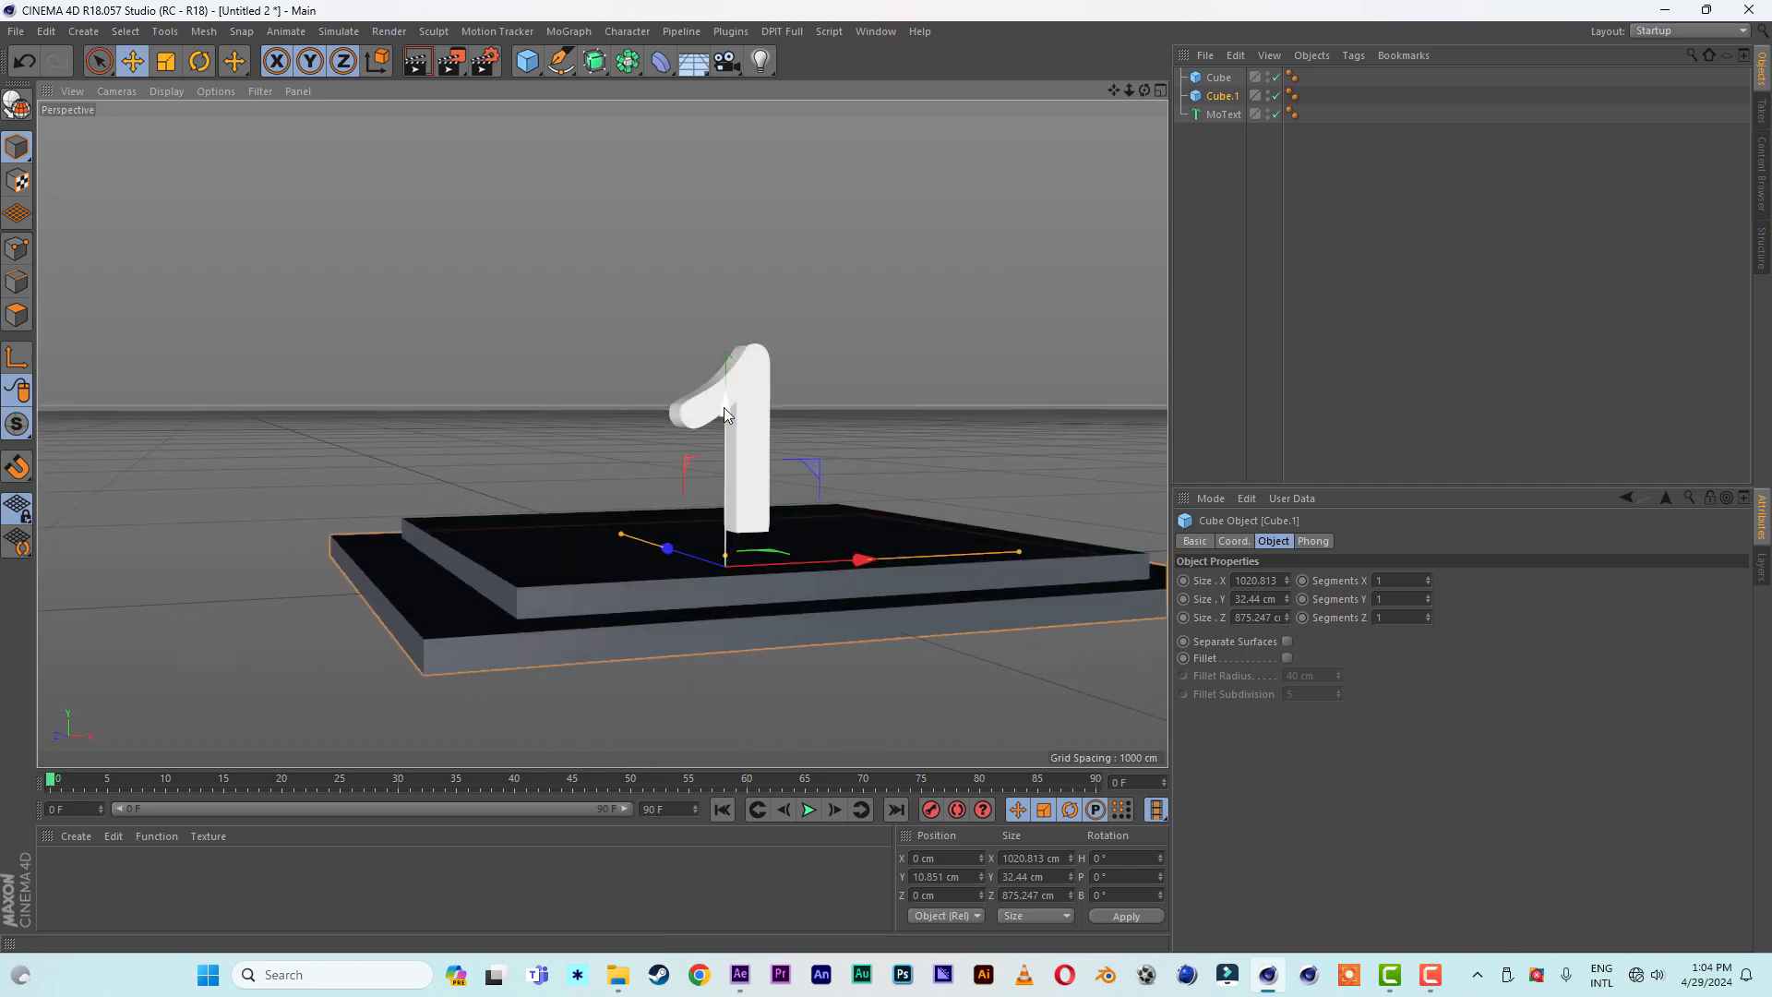
- Raise the upper slab slightly to about Y 43.8 cm
click(1210, 79)
click(1202, 96)
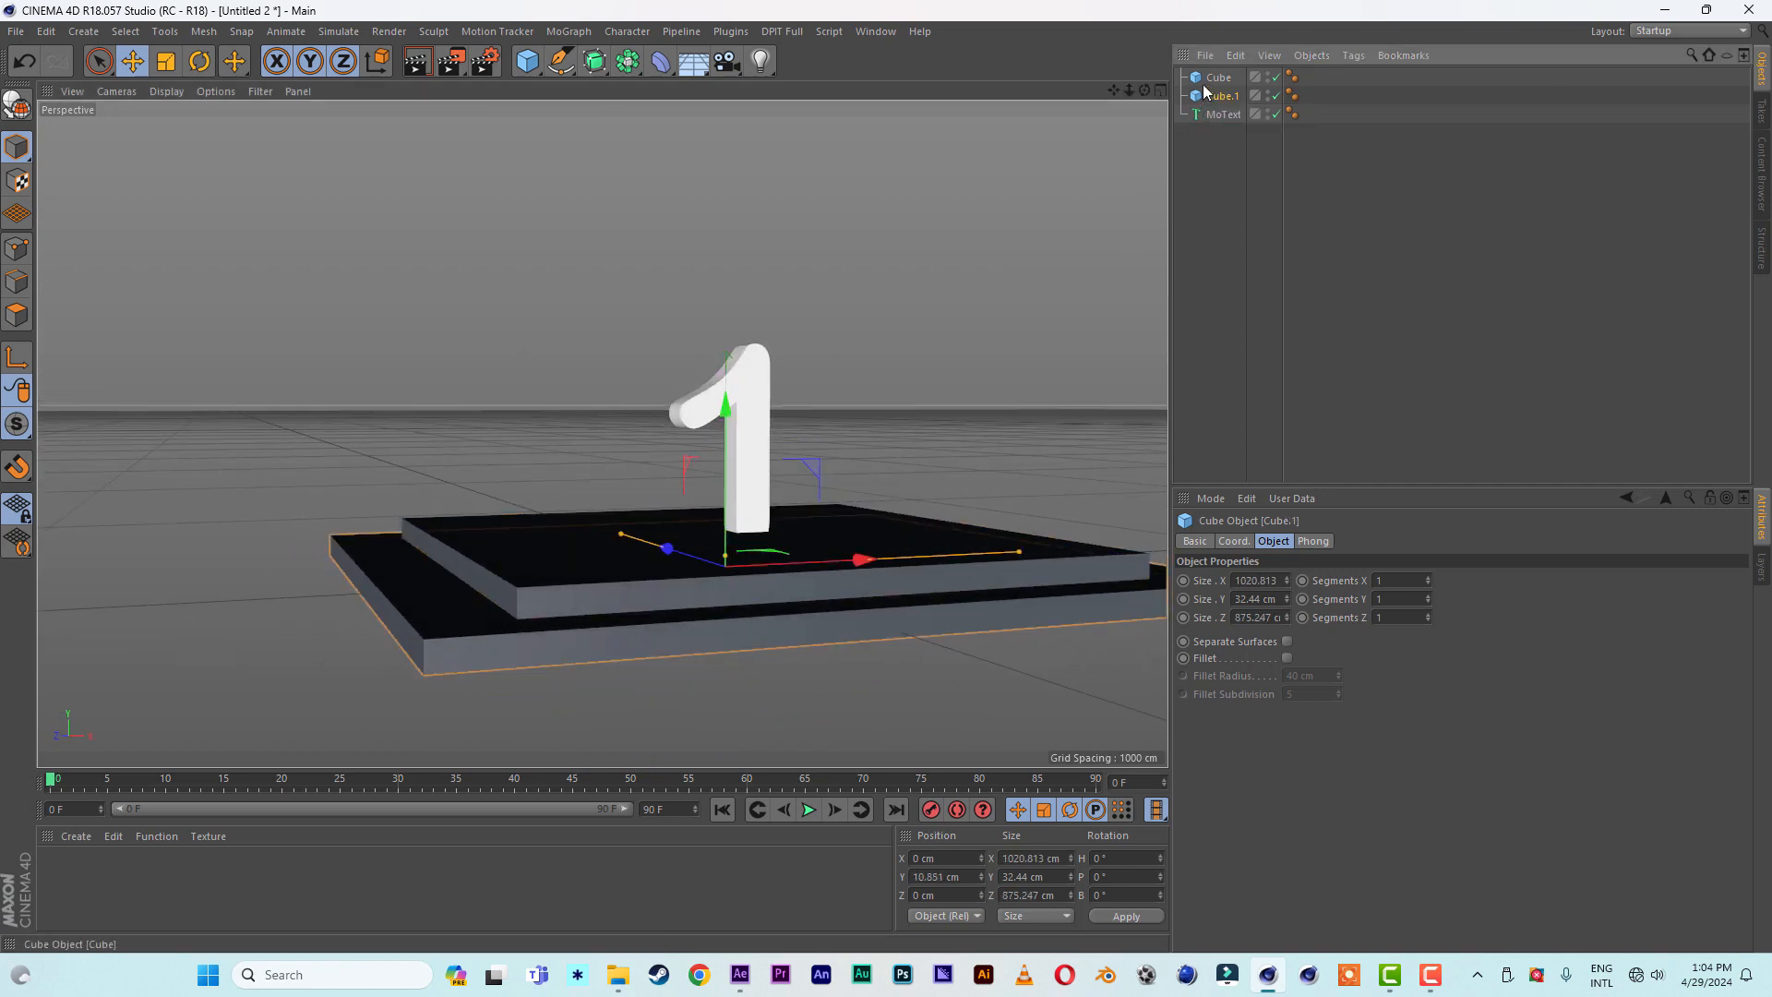
click(1214, 78)
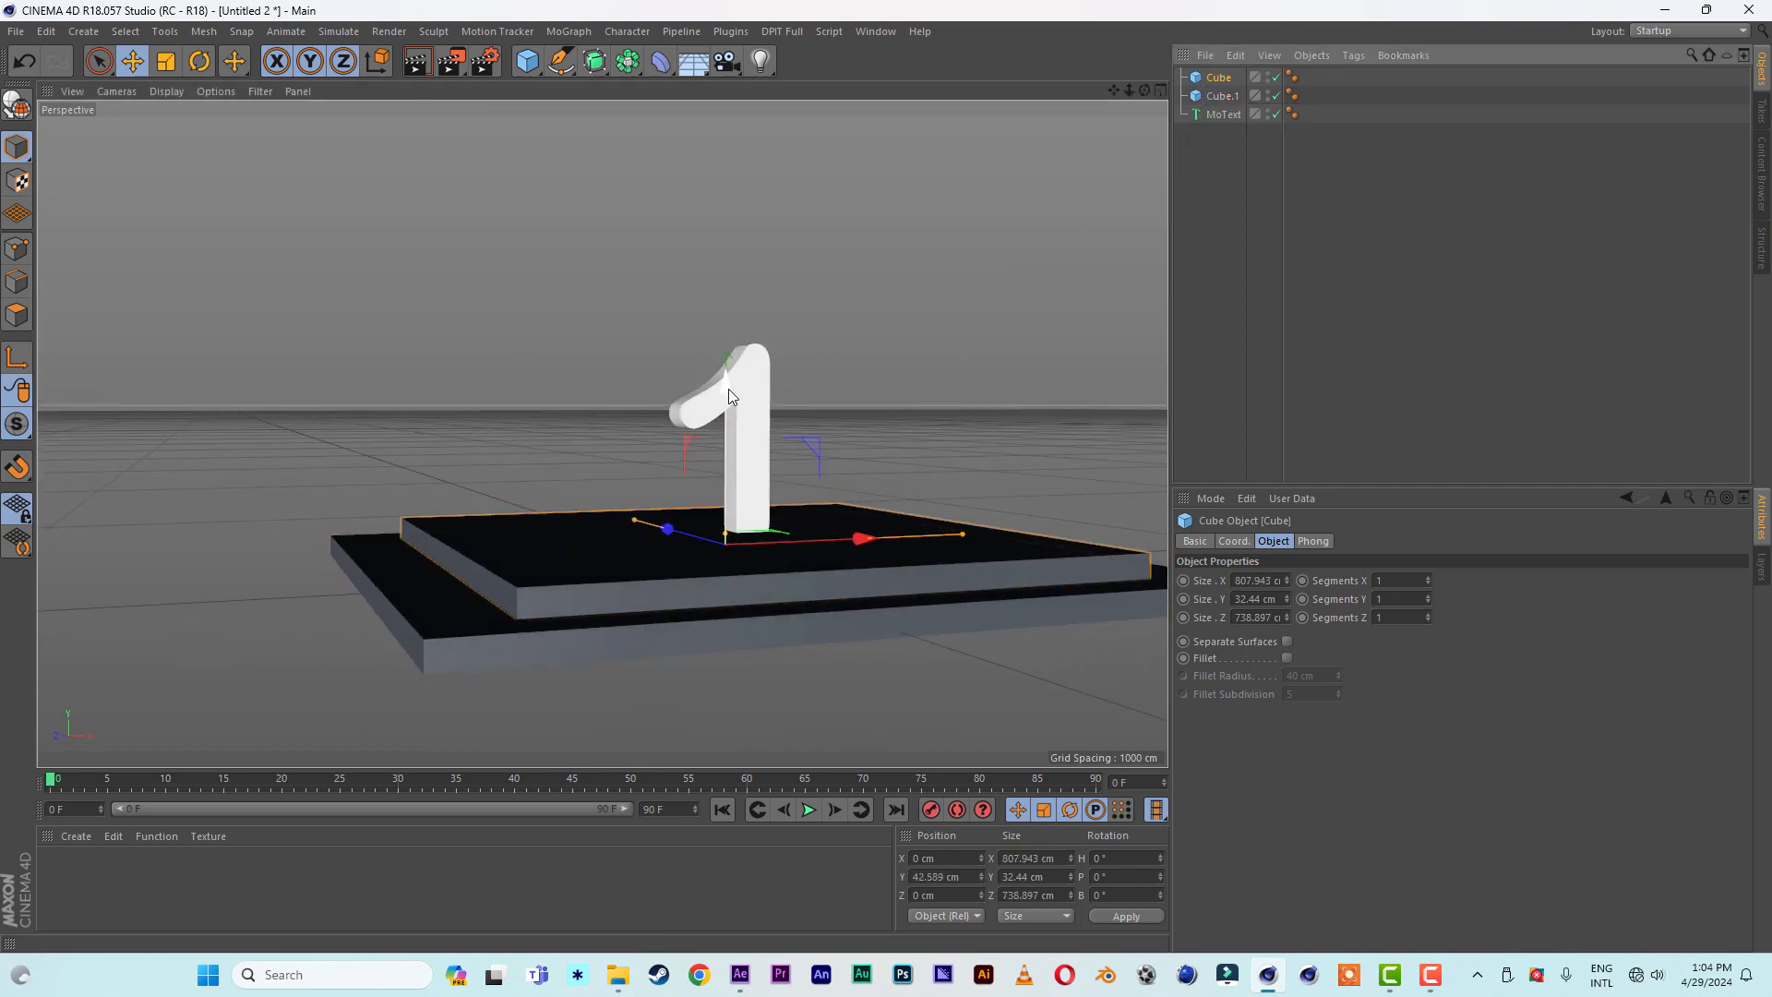
drag(728, 389, 728, 388)
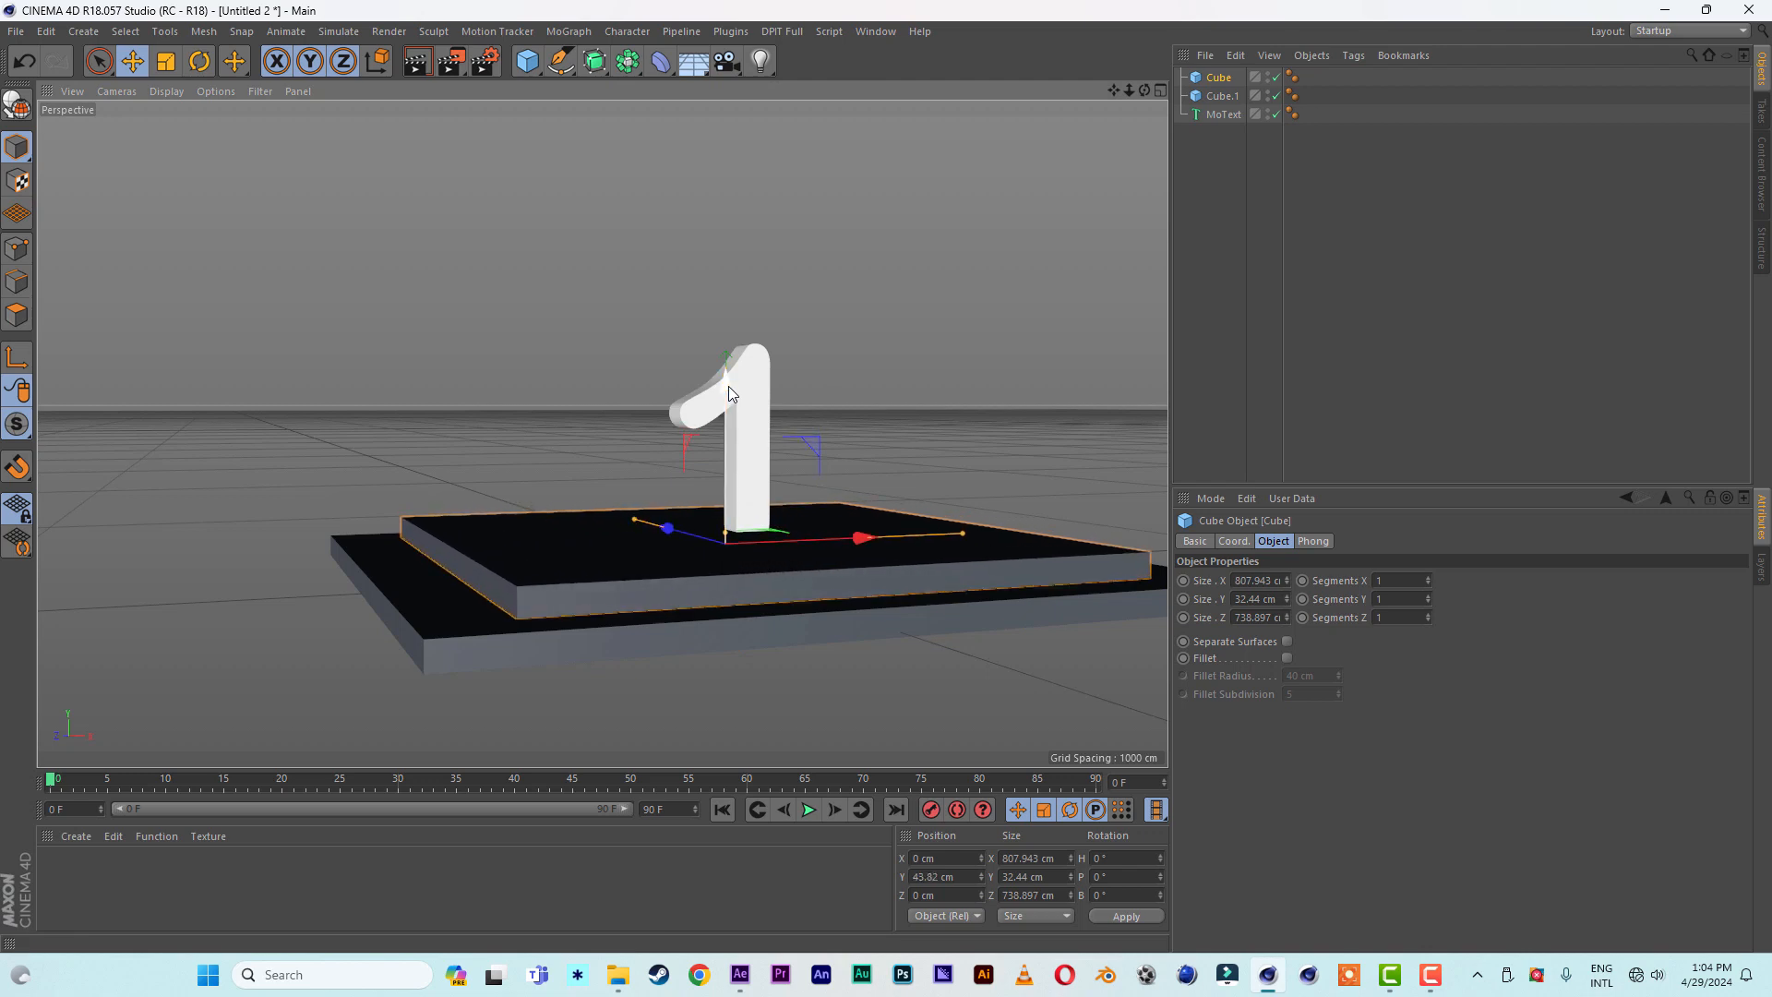
key(ctrl+z)
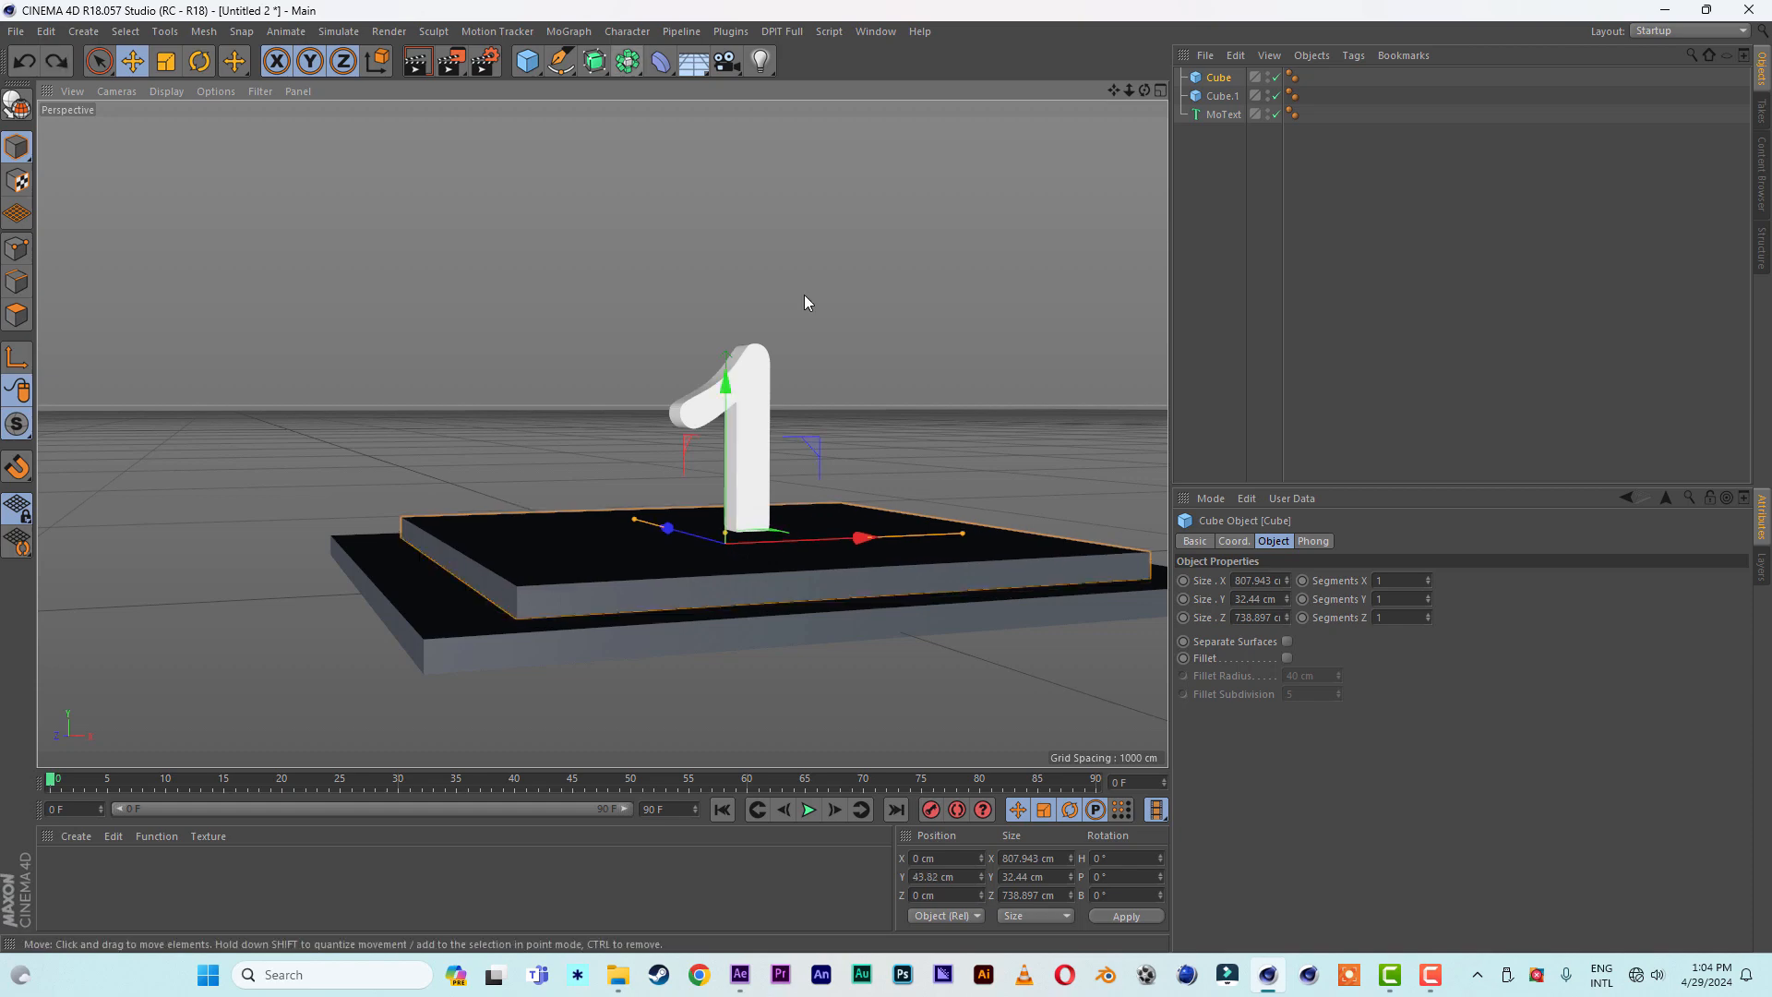
drag(1145, 89, 1045, 92)
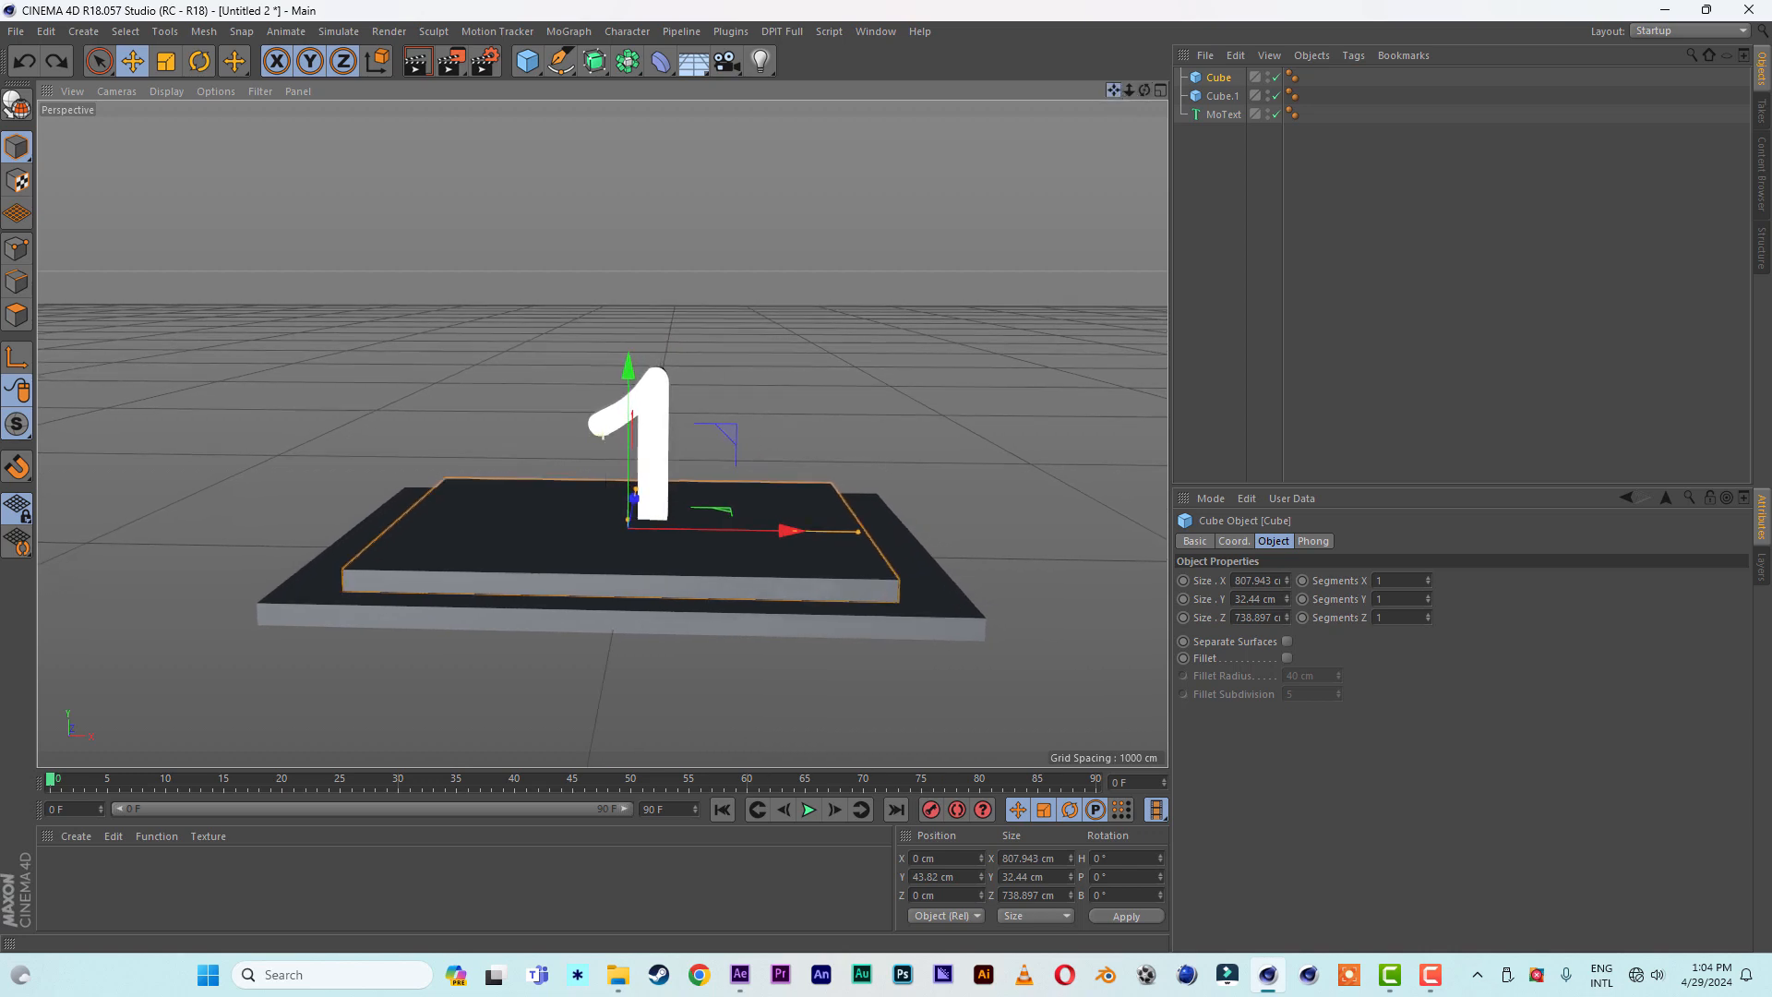
- Add a disc as the ground and set its outer radius to 1500 cm
click(527, 61)
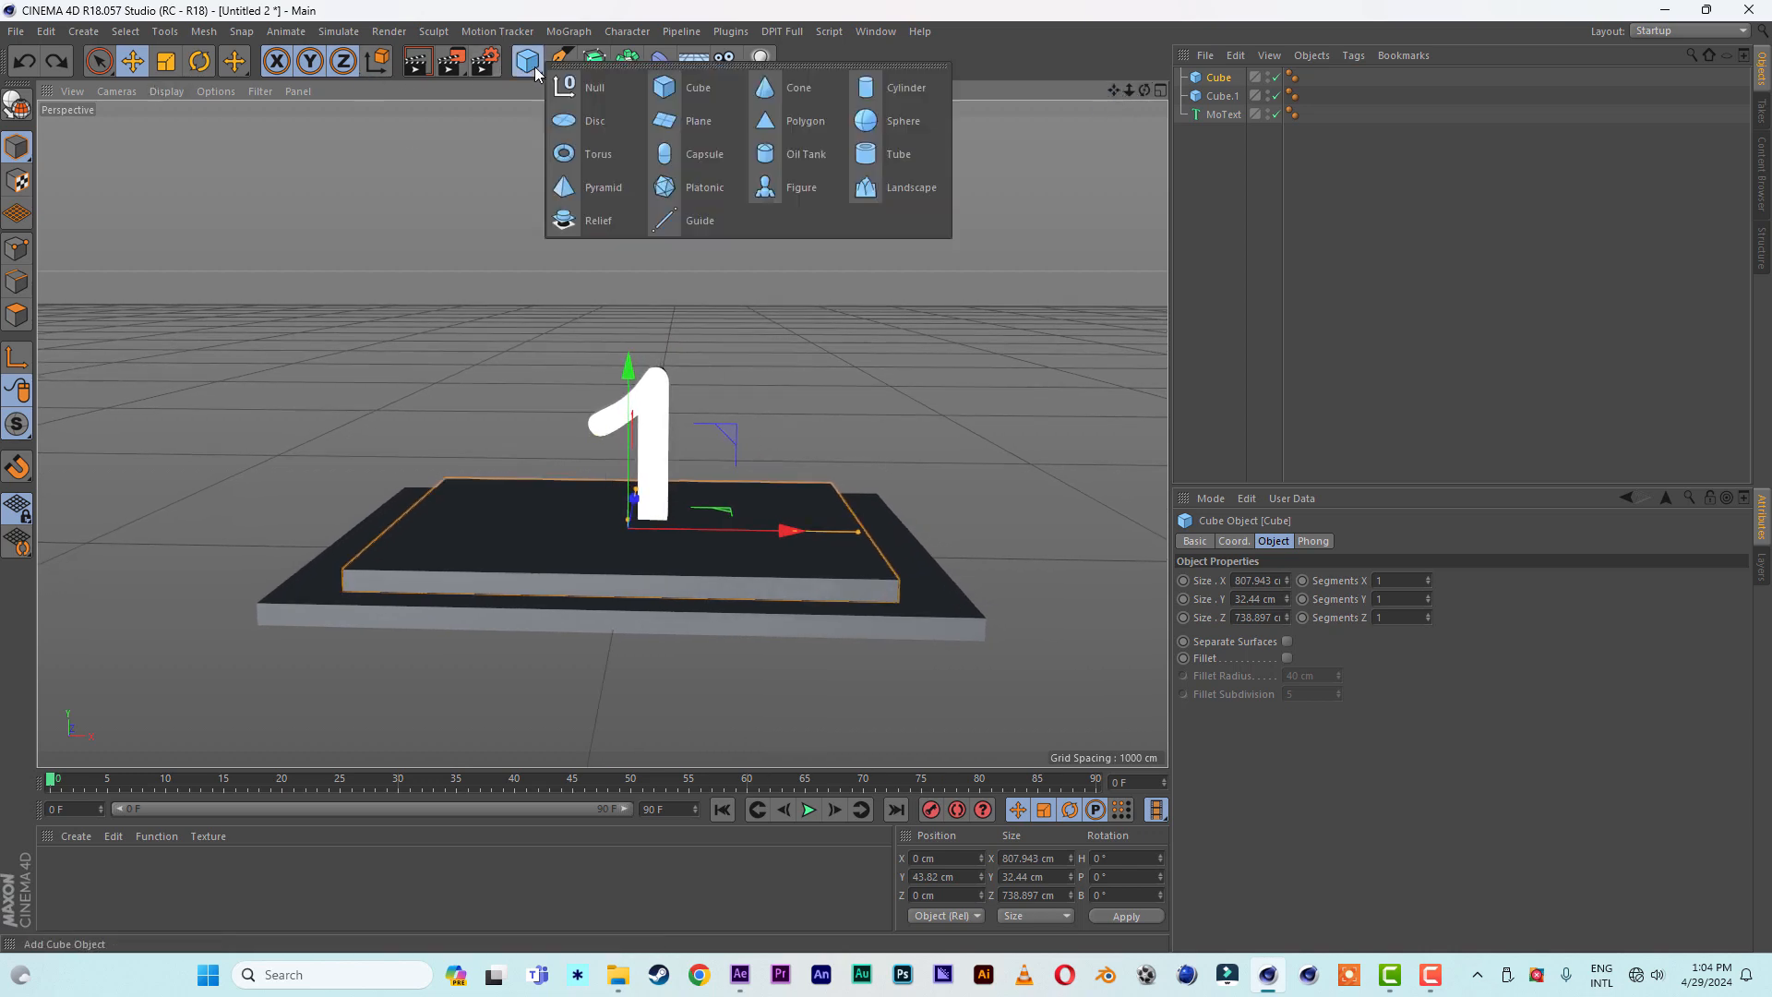
click(576, 122)
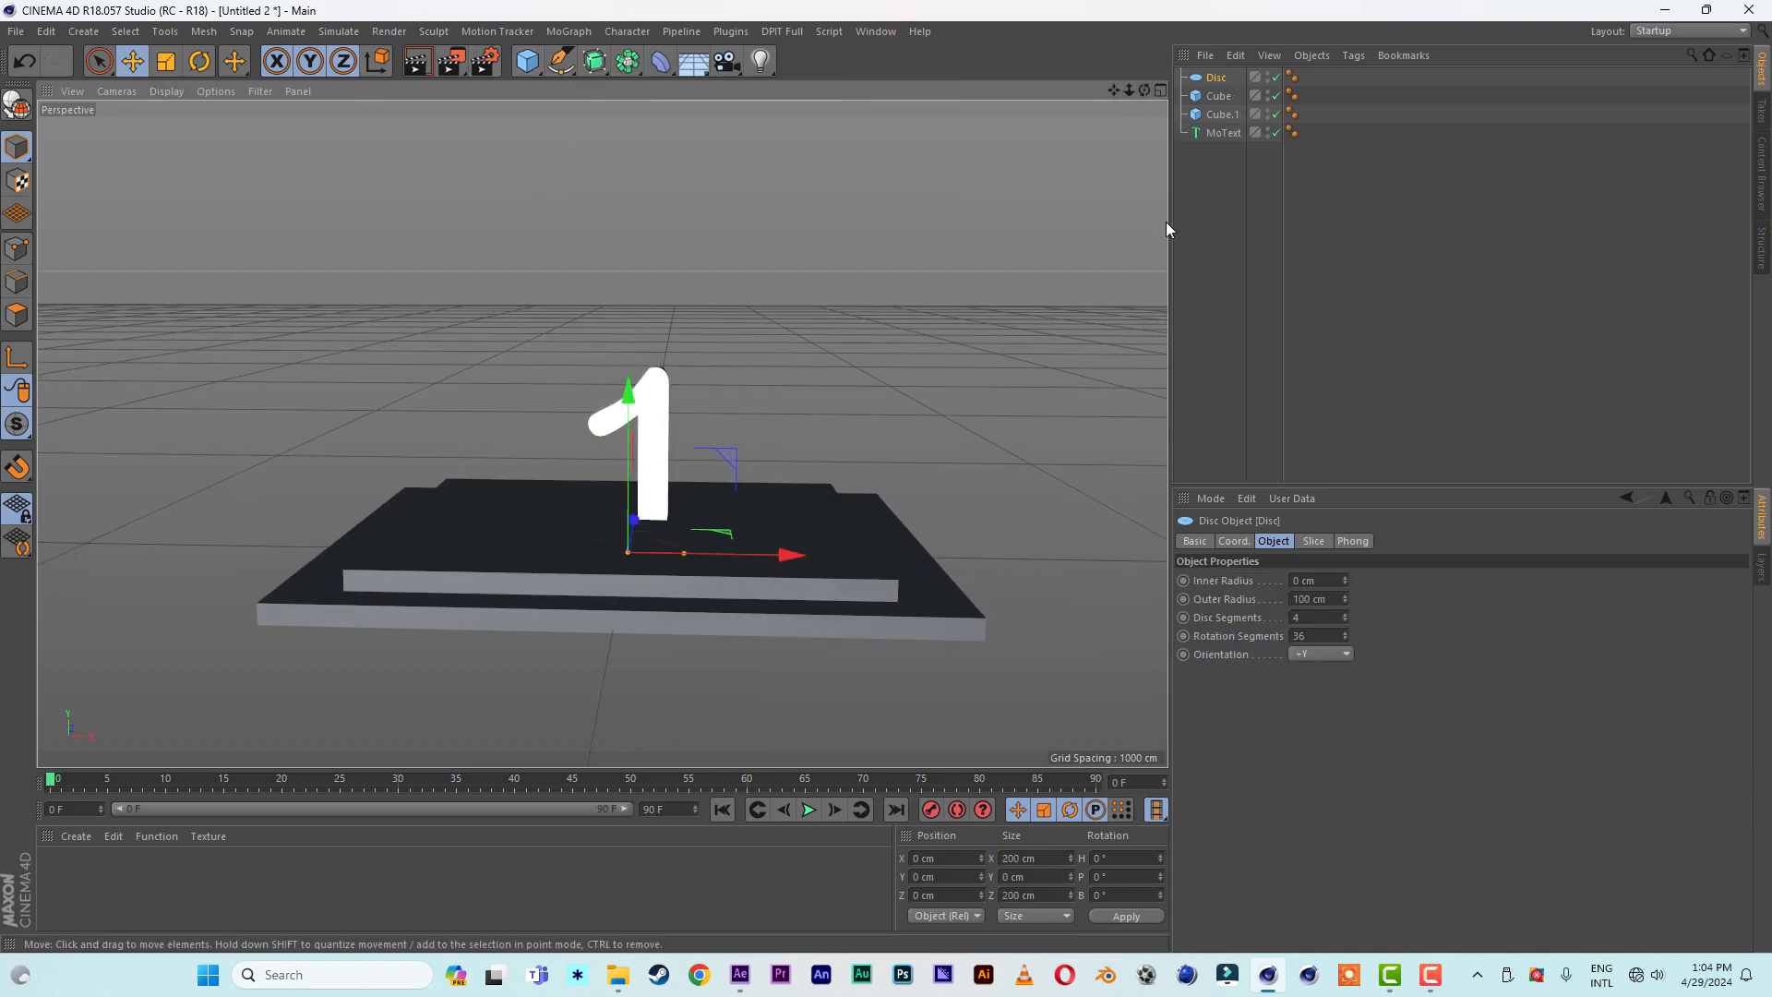
click(1301, 600)
text(5)
click(1665, 733)
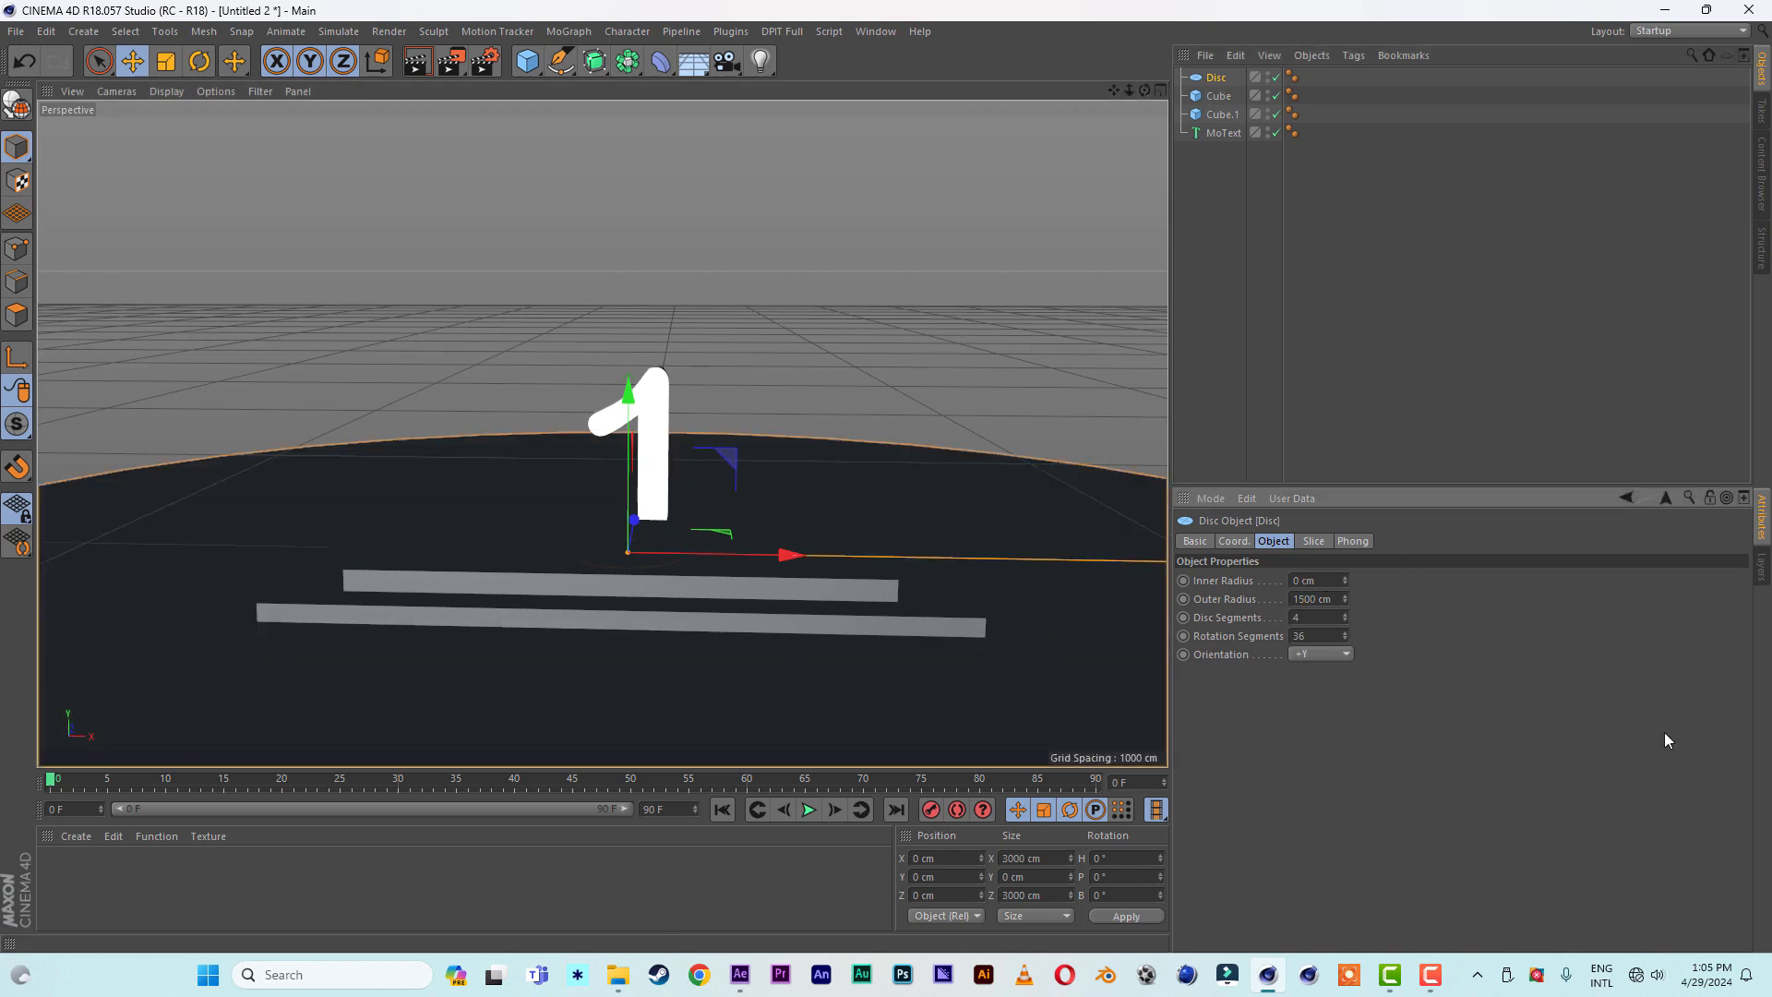
- Switch the viewport to wireframe display and shift the MoText number to about X -35 cm, Y 37 cm
drag(1128, 91, 1052, 83)
mouse_move(1129, 90)
mouse_down()
mouse_move(1218, 89)
mouse_move(1133, 100)
mouse_up()
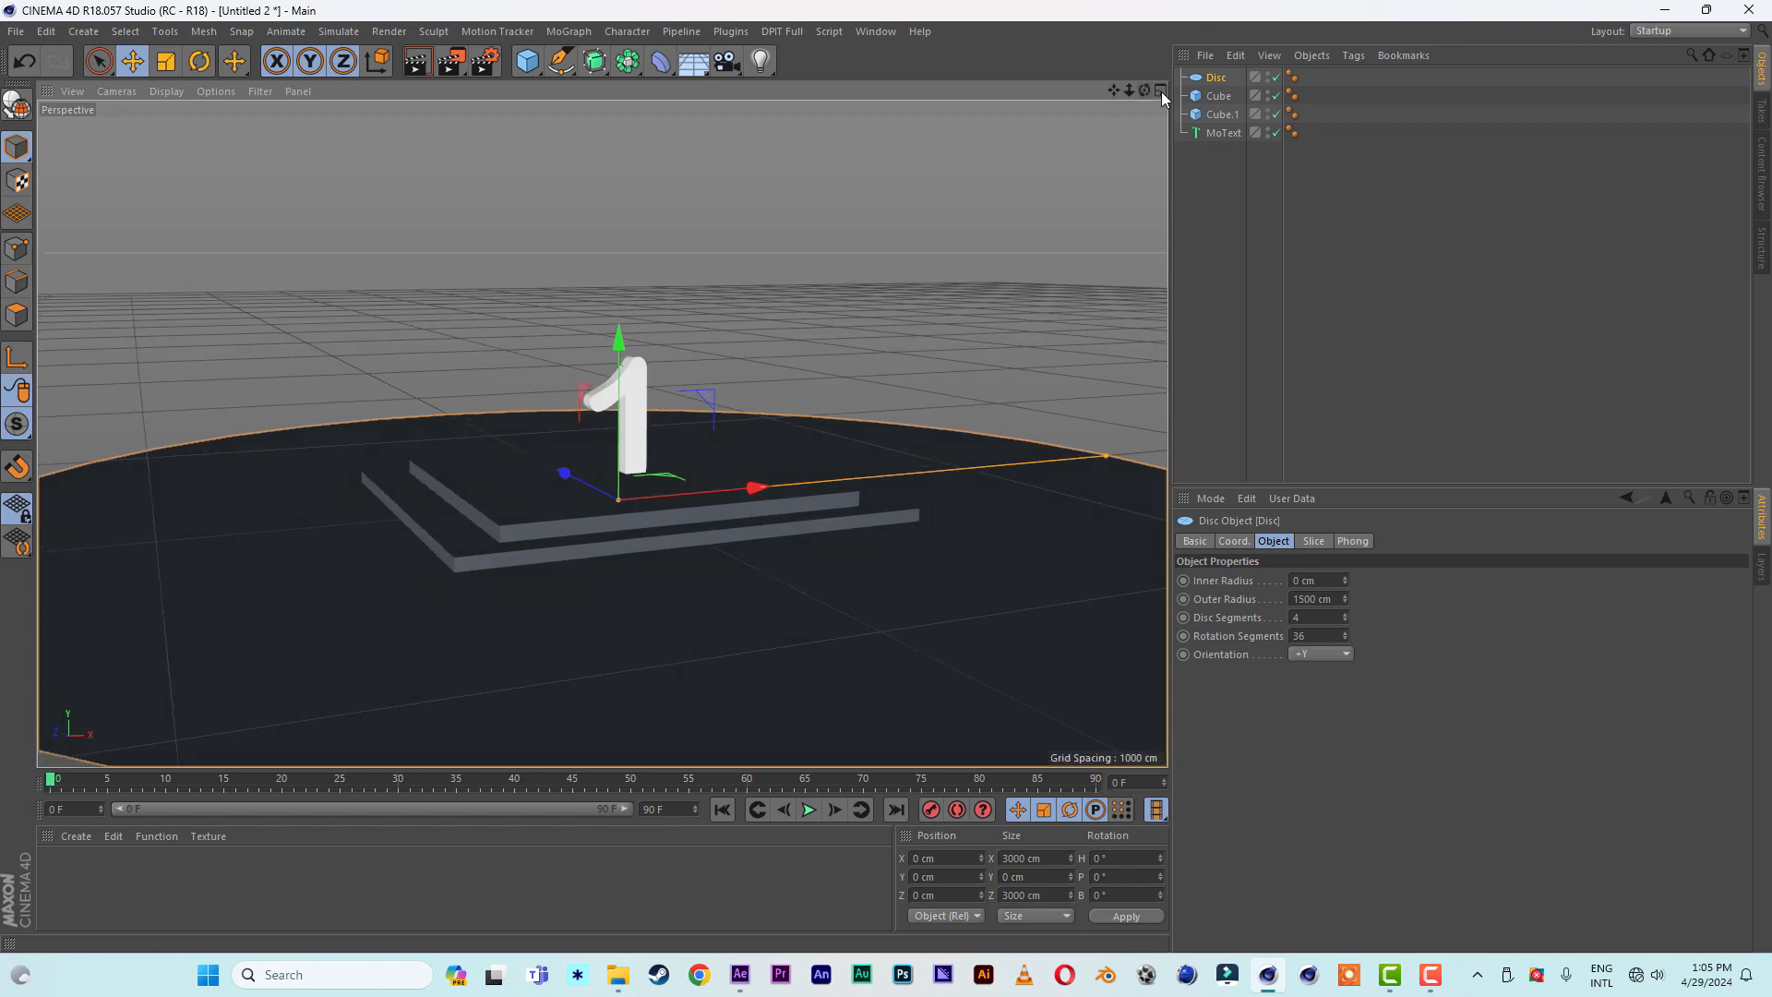
click(161, 91)
click(183, 249)
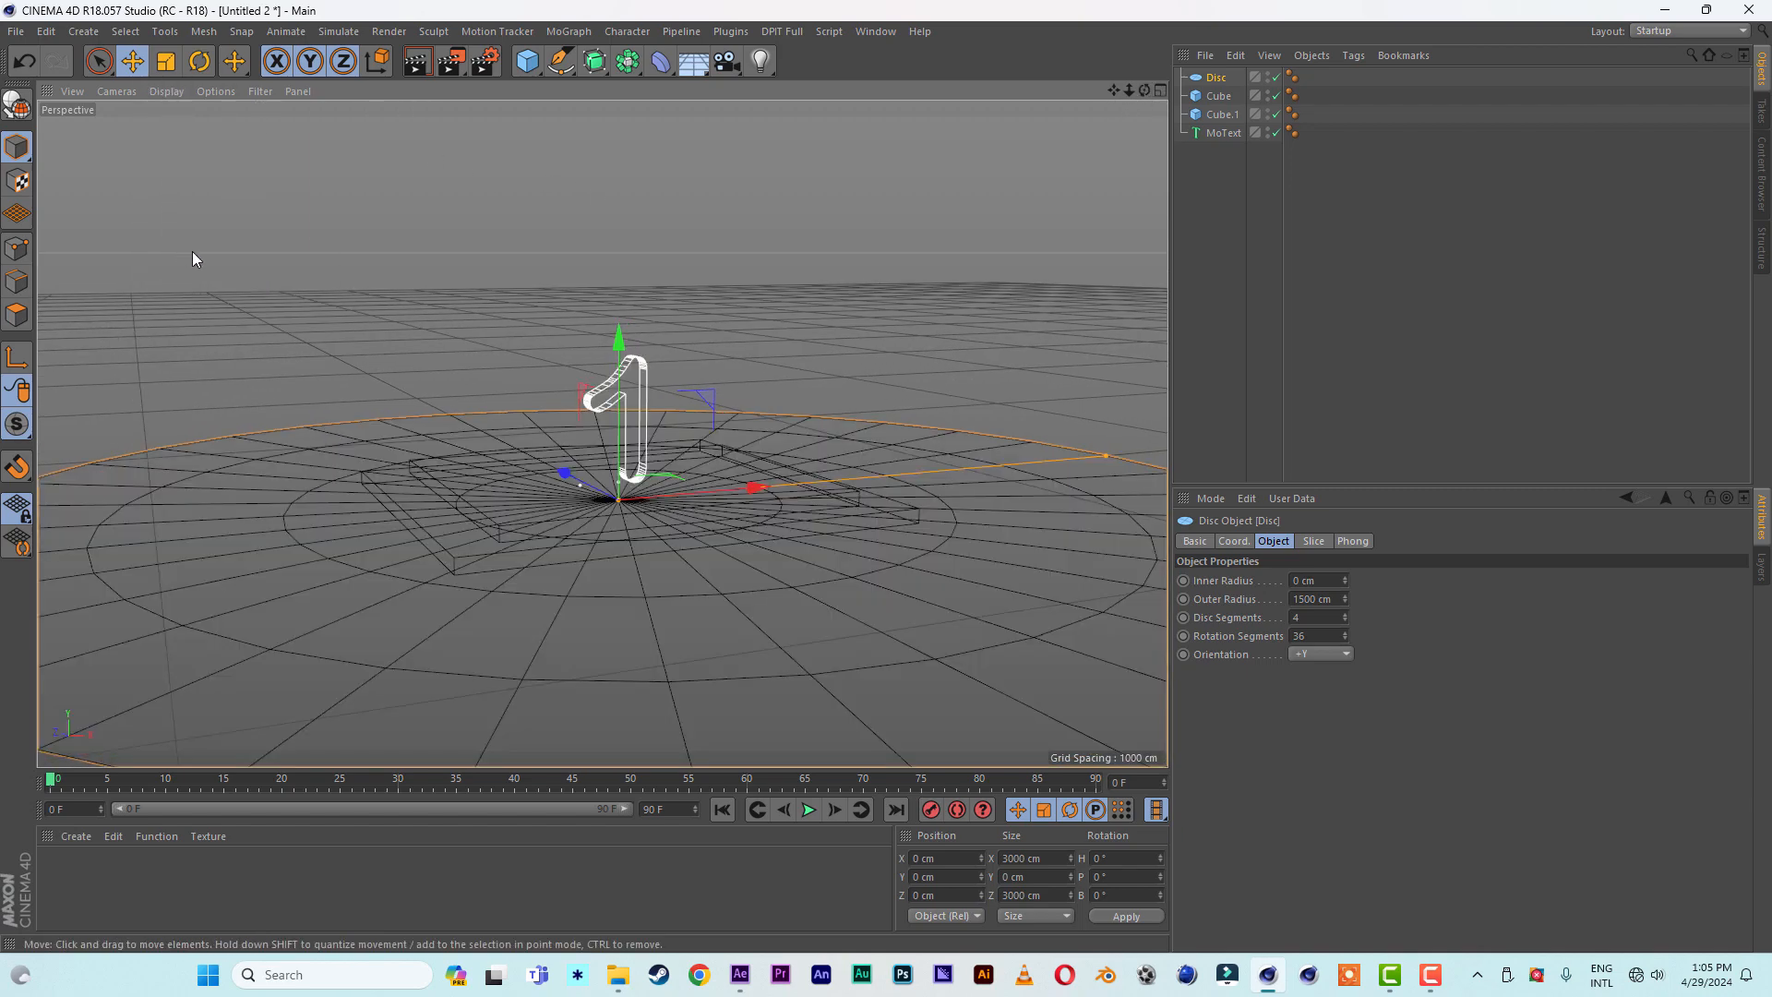
mouse_move(1144, 91)
mouse_down()
mouse_move(1141, 131)
mouse_move(1159, 90)
mouse_up()
click(1221, 136)
alt+right_drag(631, 380, 683, 381)
alt+middle_drag(630, 380, 792, 437)
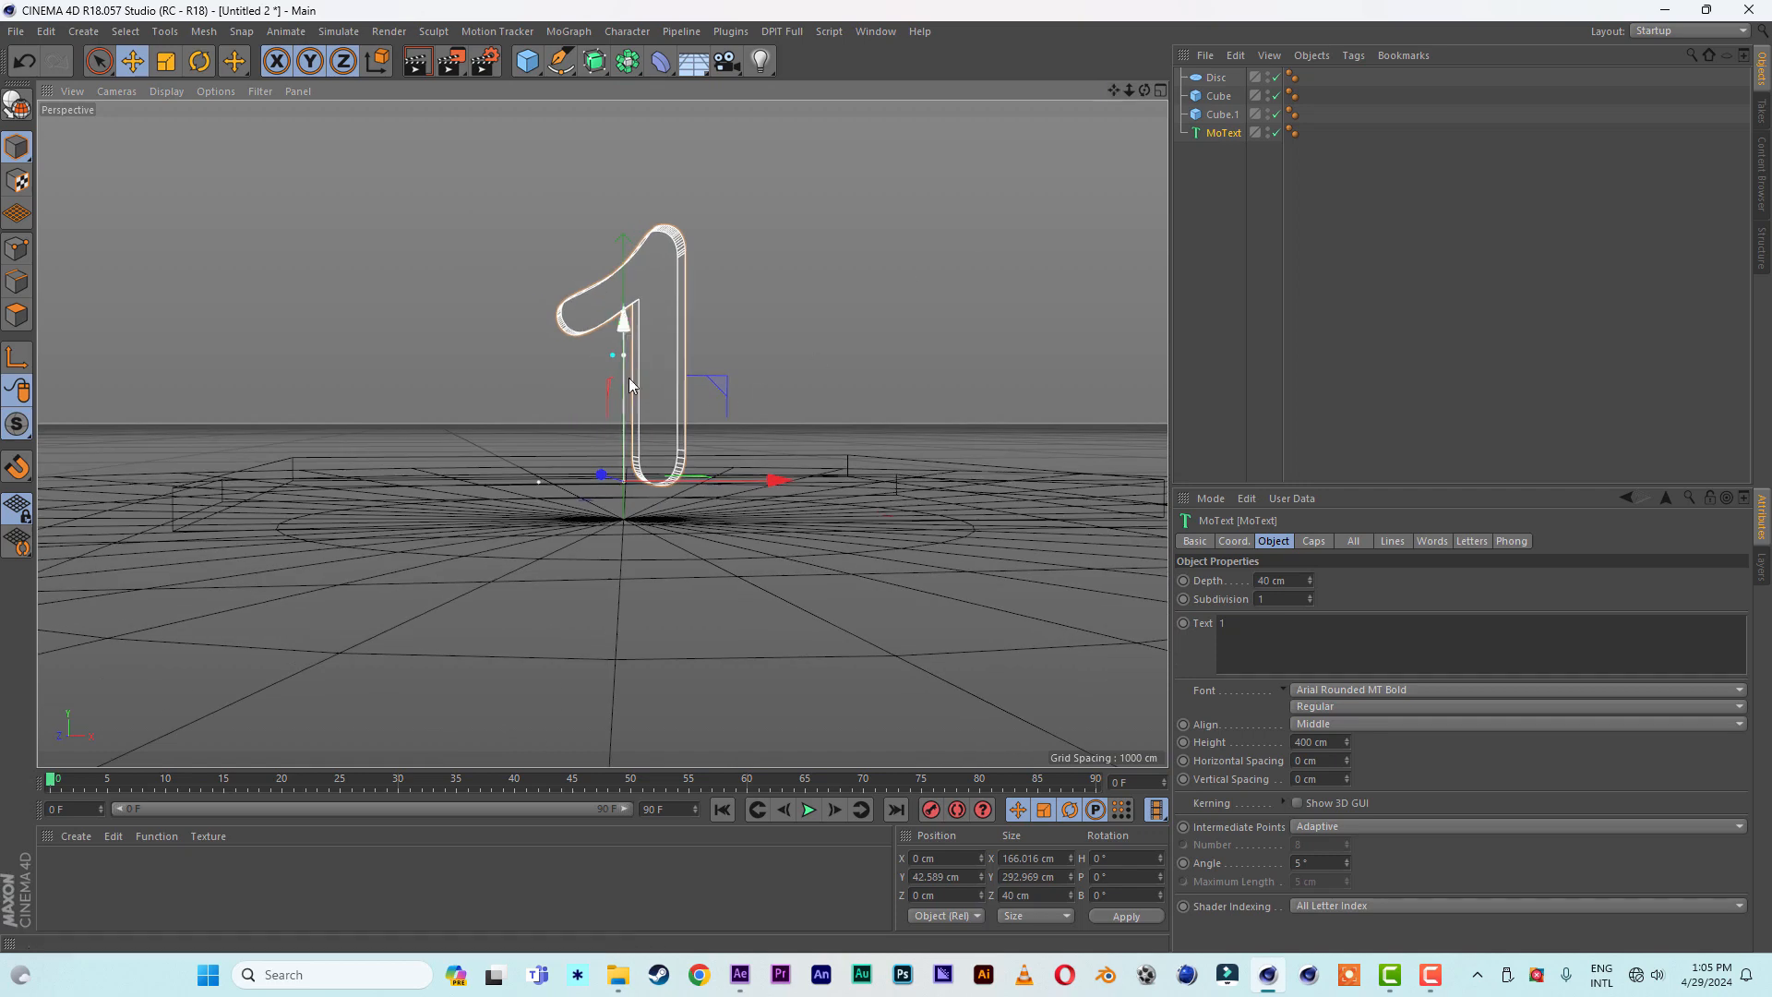
alt+drag(631, 380, 624, 340)
drag(789, 454, 742, 467)
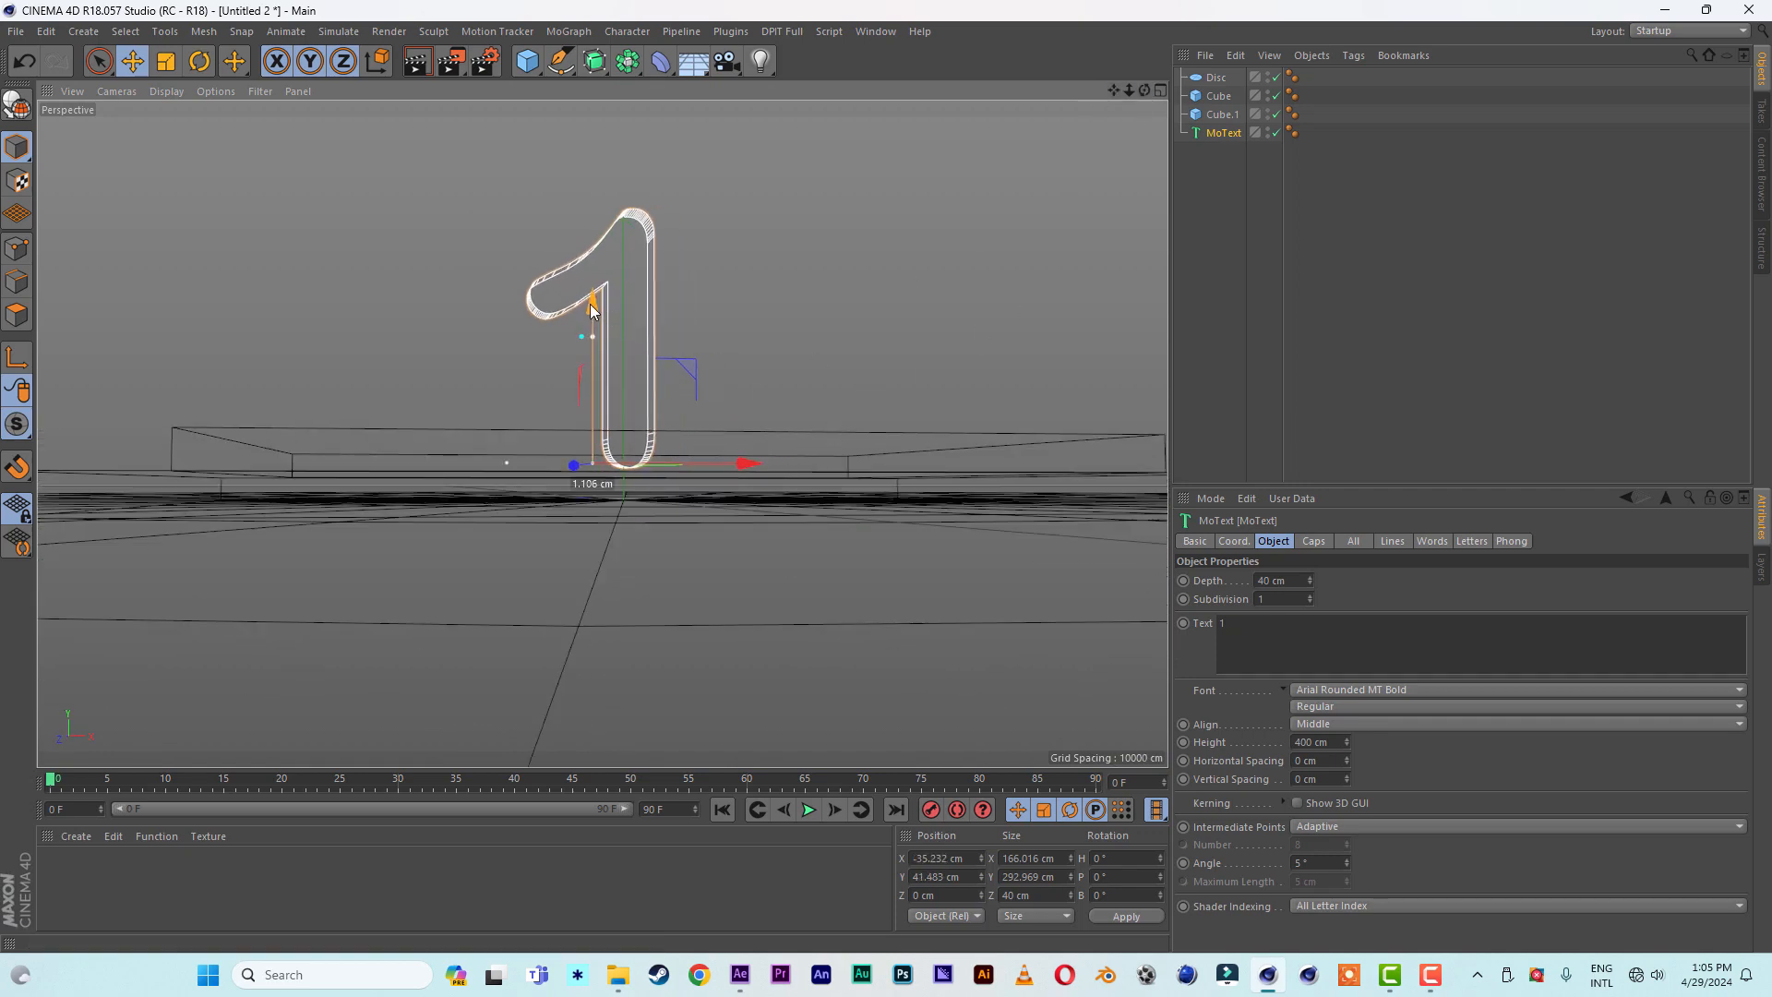
- Return the viewport to shaded display without wireframe lines
click(166, 91)
click(185, 127)
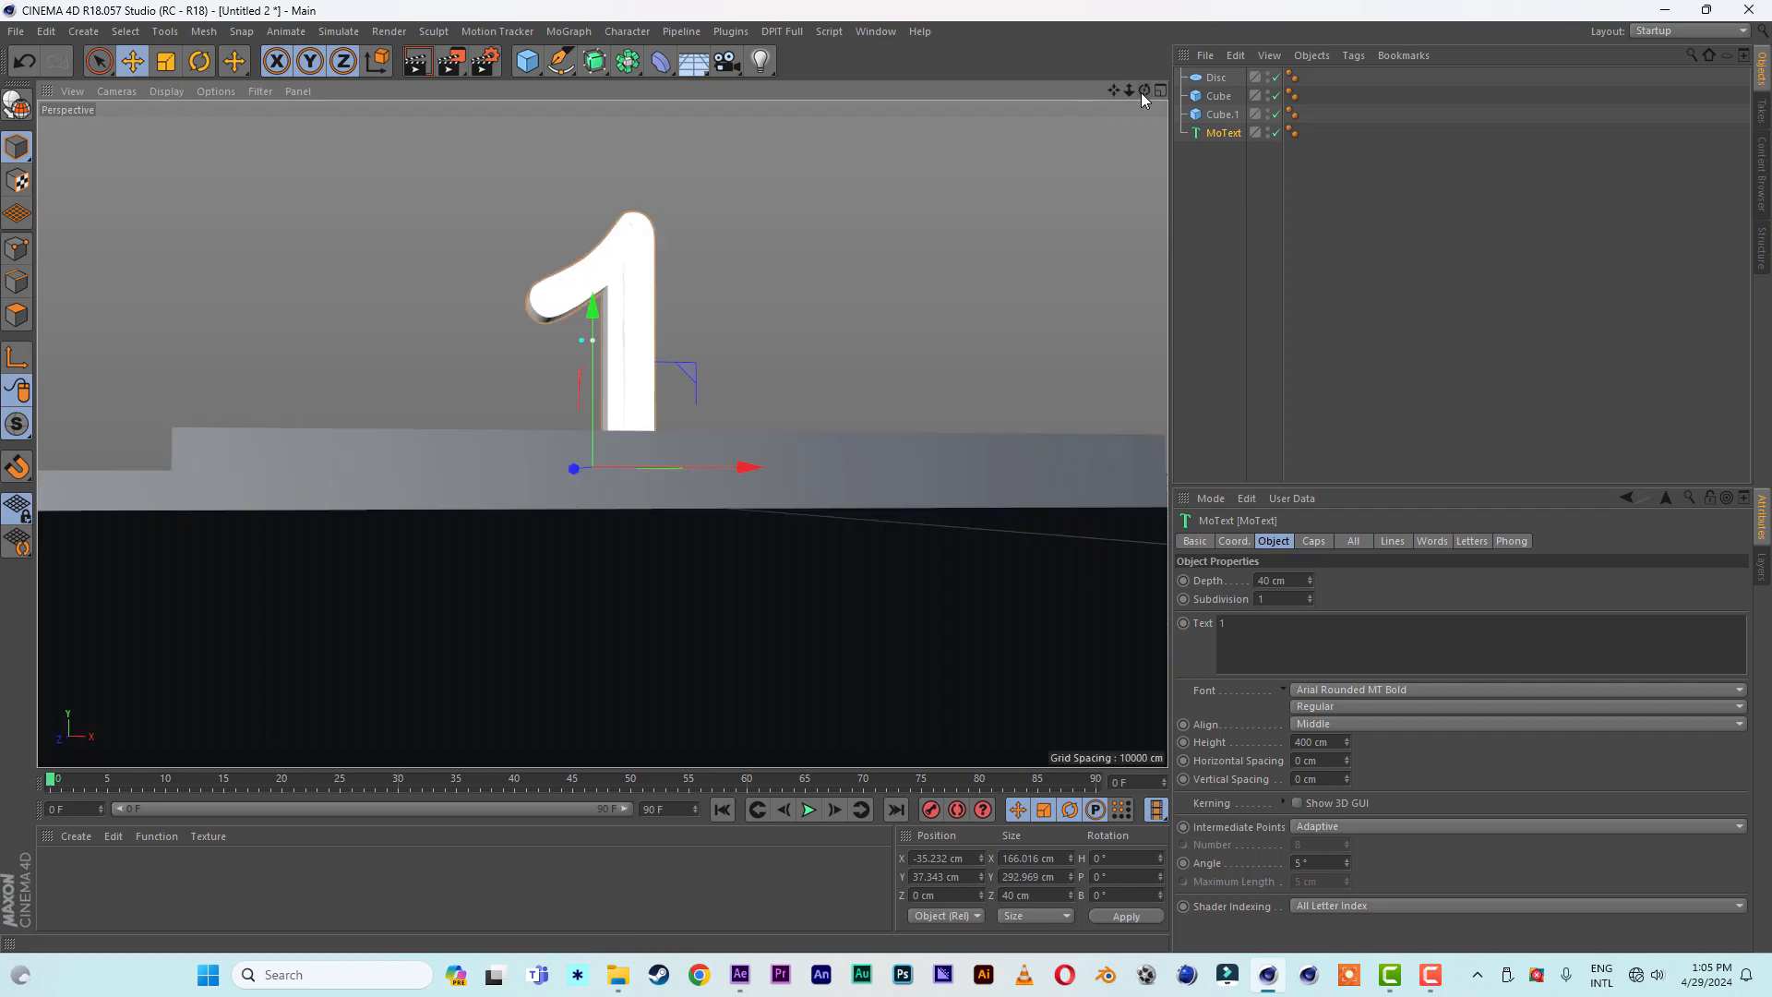
drag(1144, 91, 1031, 90)
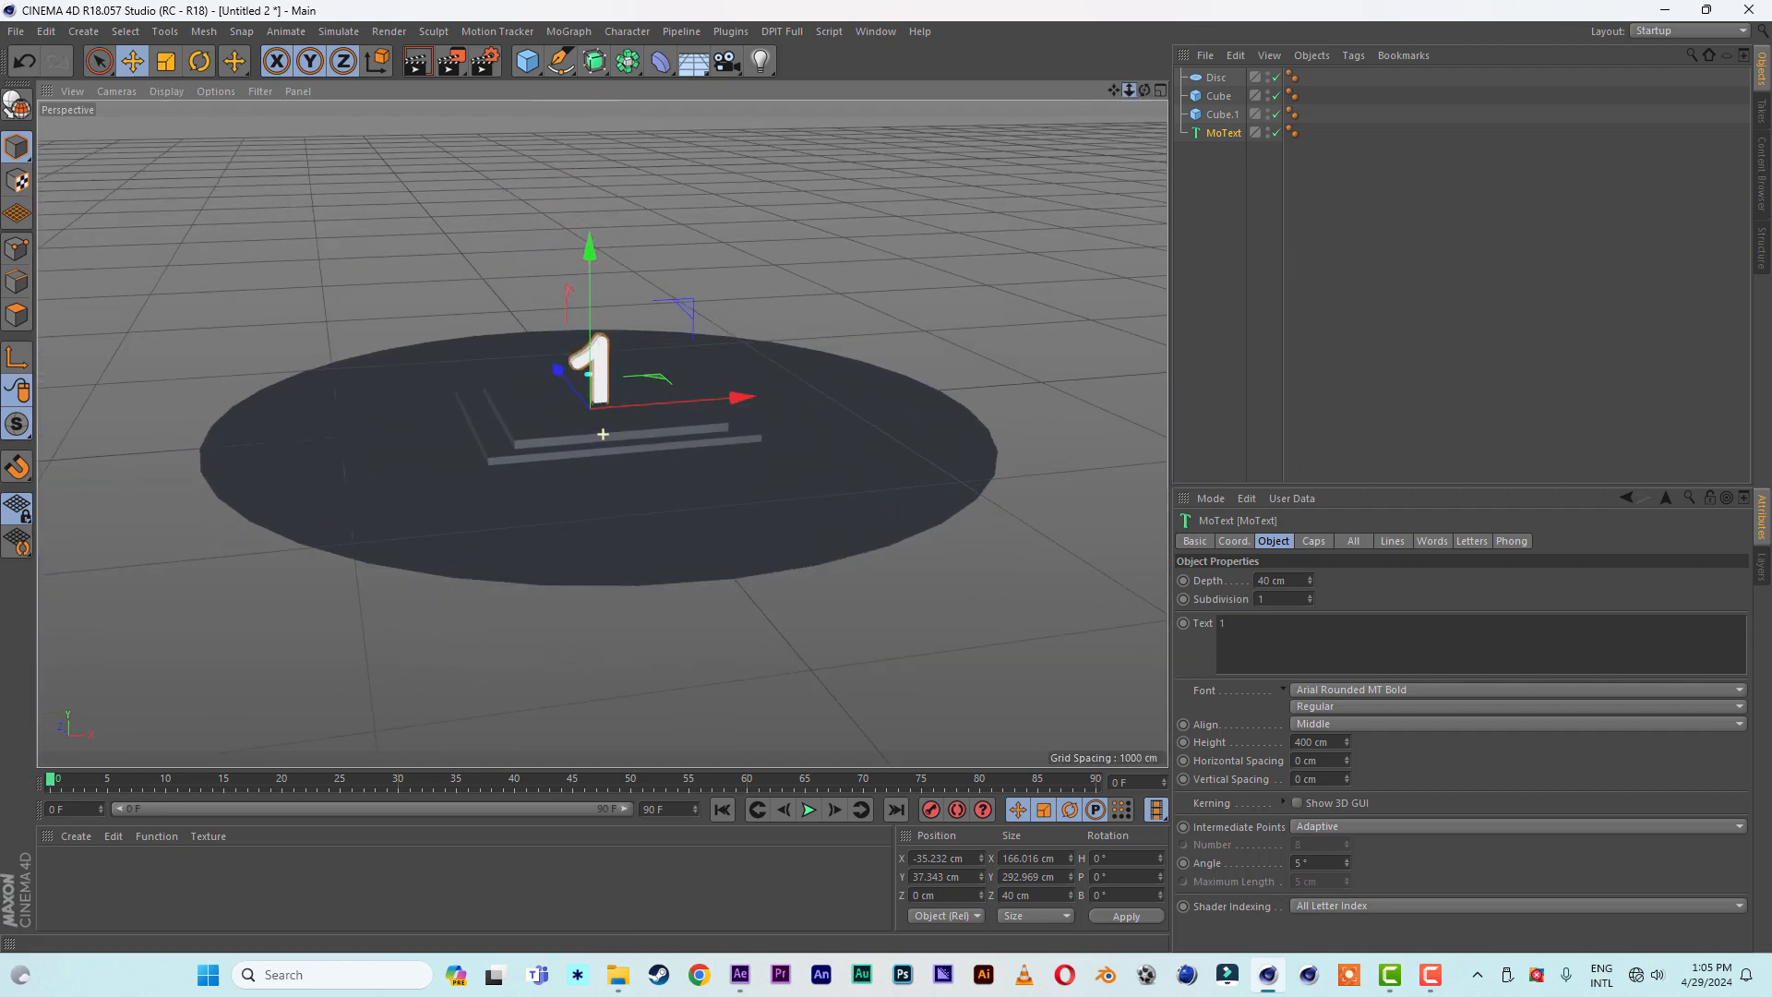
- Extend the animation to 190 frames and stretch the preview range to about frame 131
drag(1145, 95, 1202, 108)
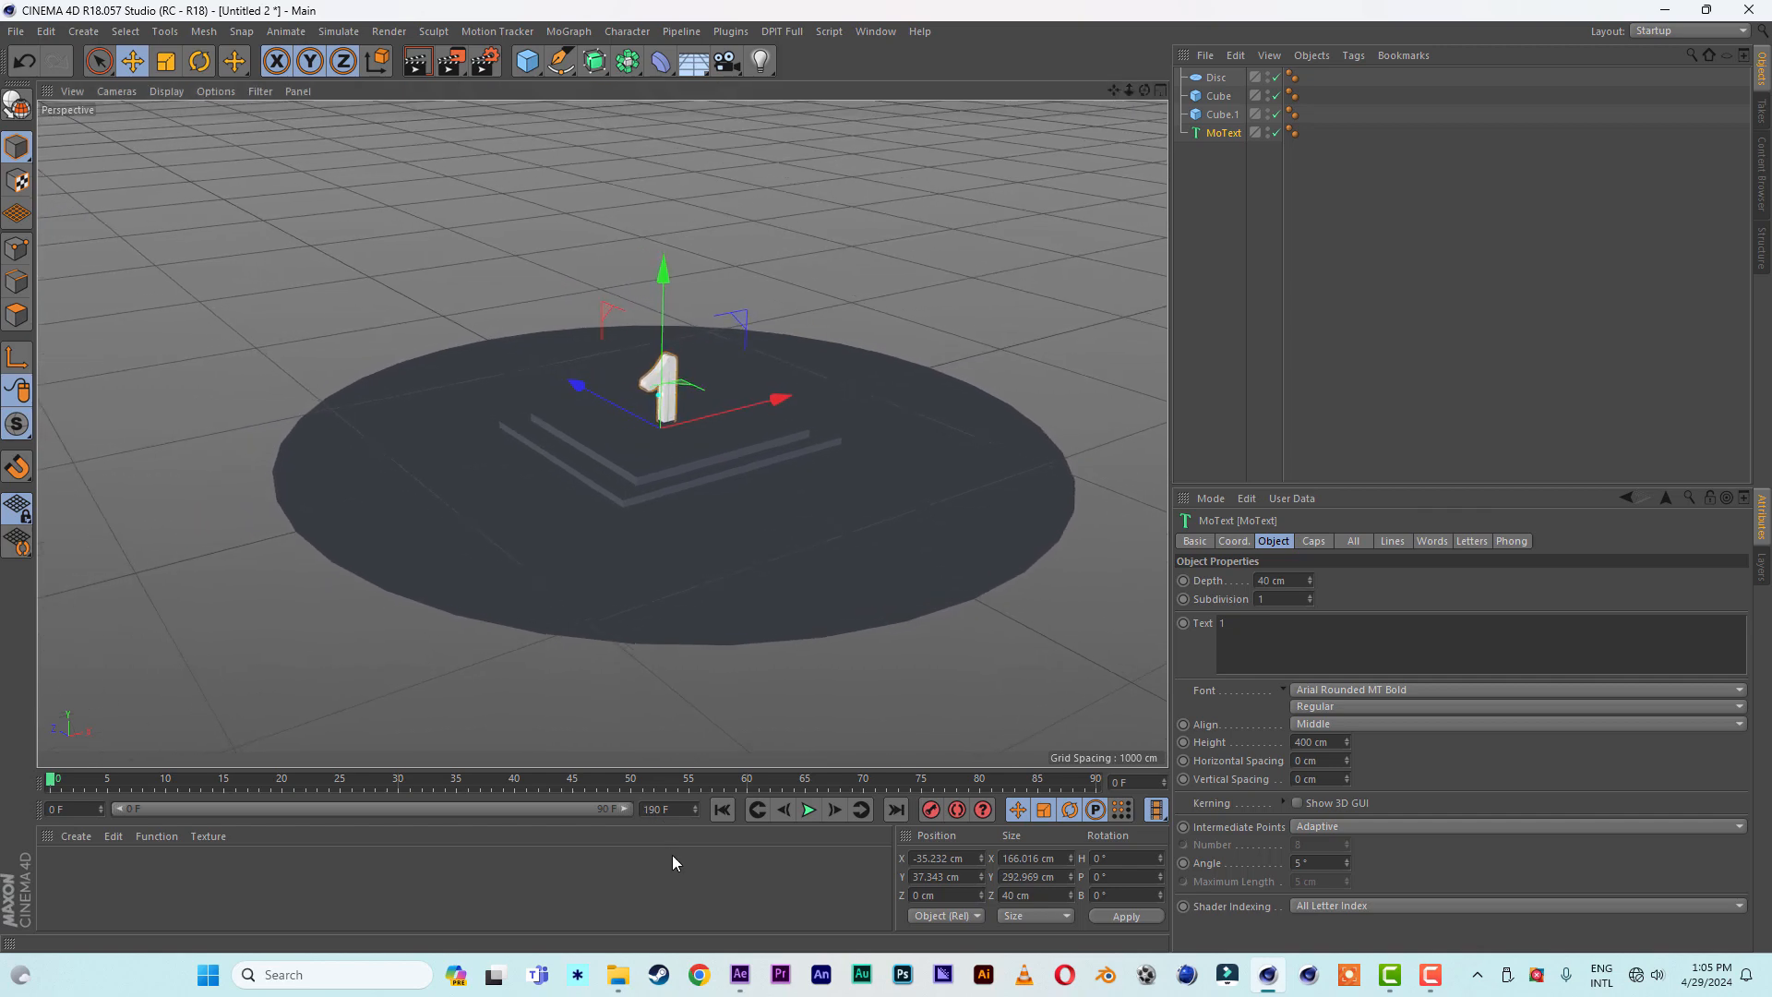
click(689, 879)
drag(373, 811, 479, 819)
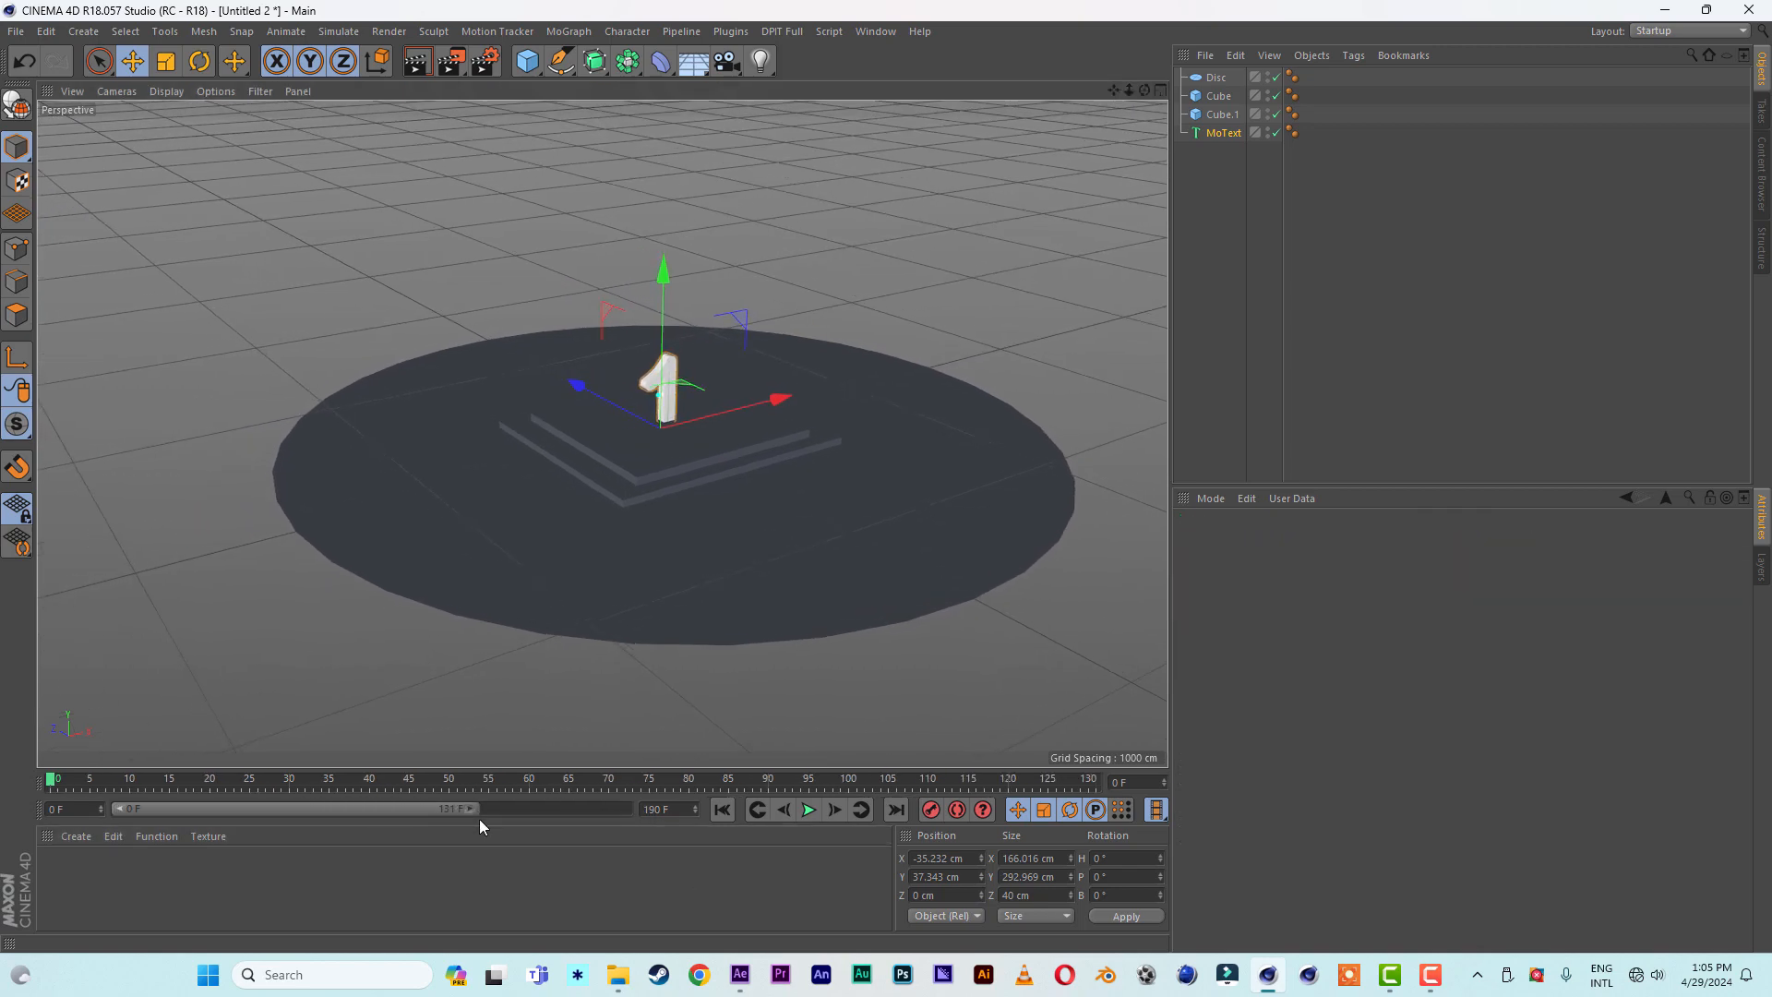
- Record a keyframe for the MoText number's position, scale and rotation at frame 50
click(449, 777)
click(1219, 135)
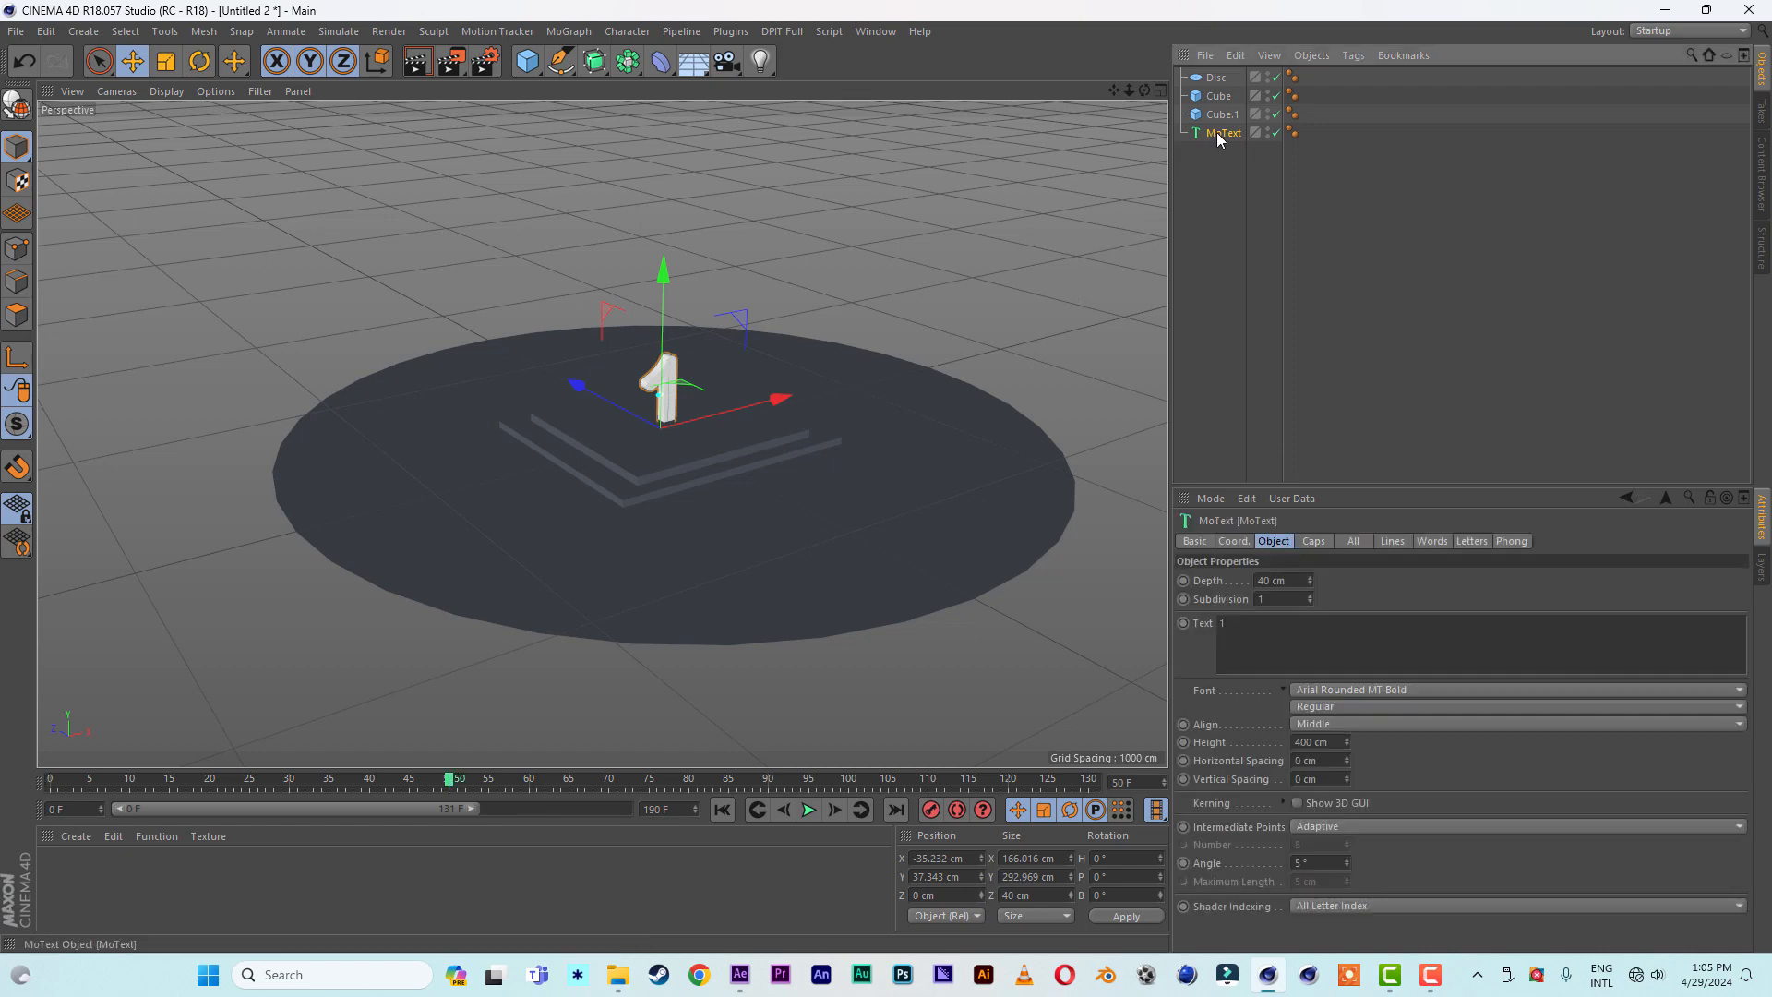
click(1227, 542)
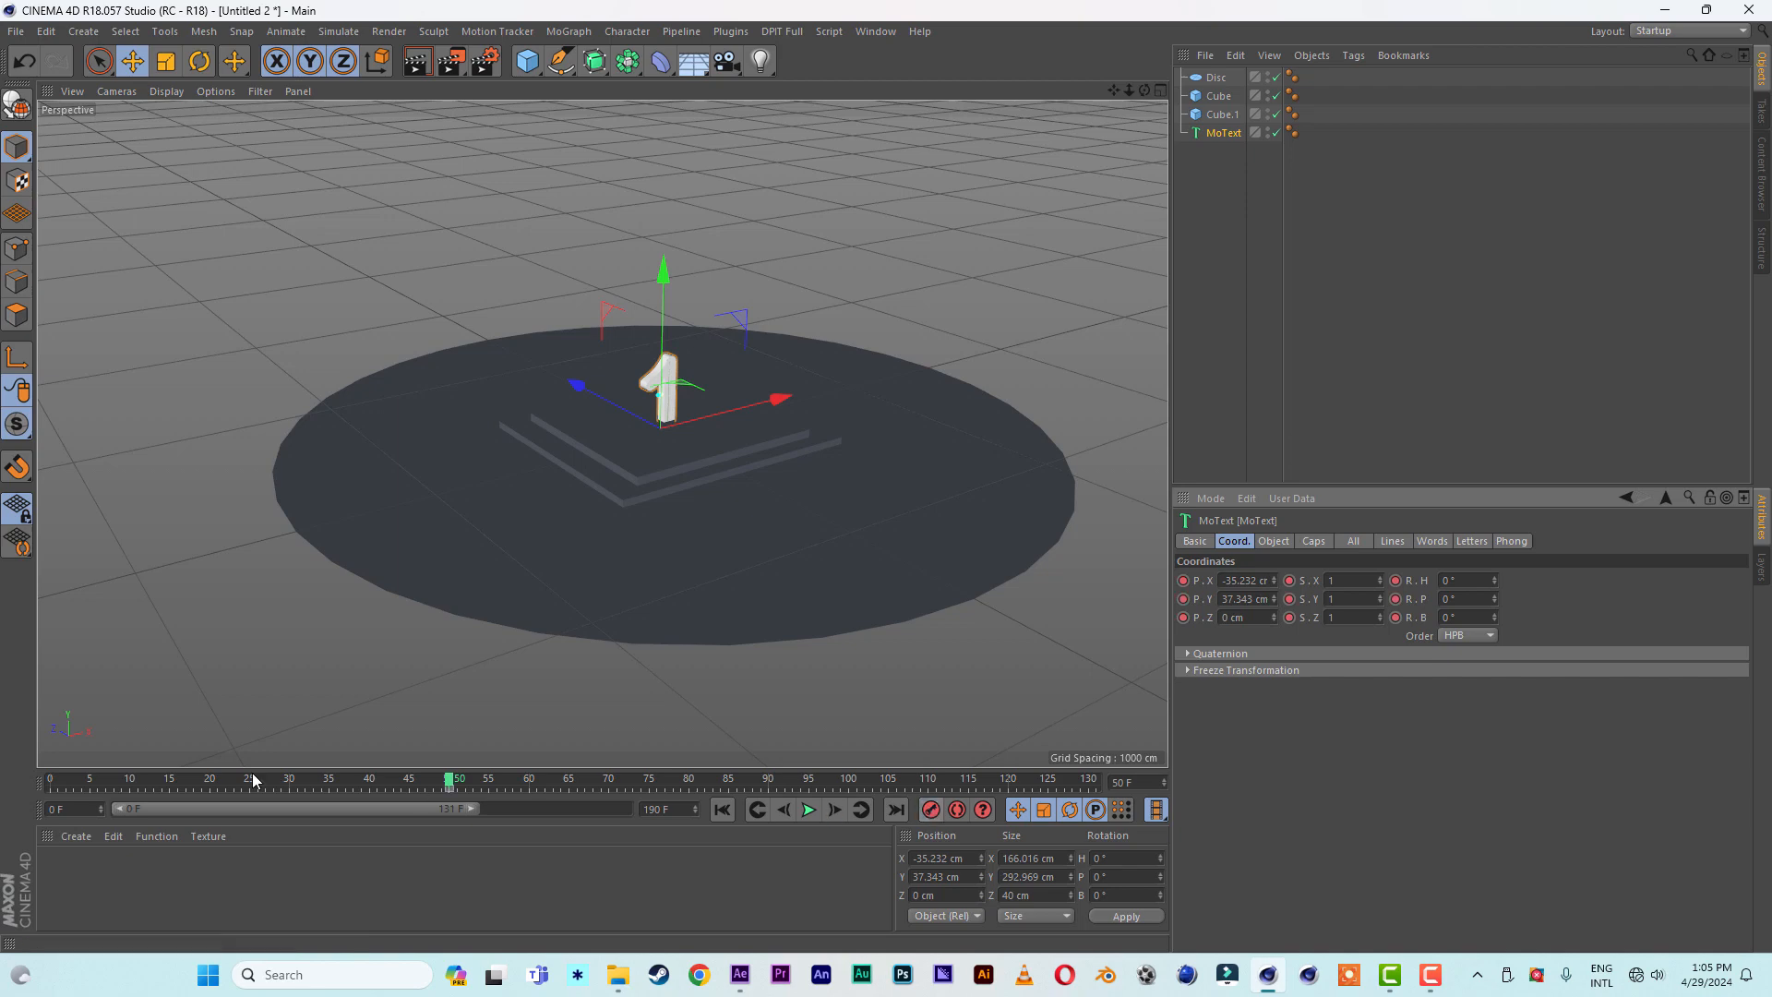
- At frame 0, move the MoText number to about Z 7625 cm, set its pitch rotation to 600°, and record a keyframe
drag(448, 780, 53, 784)
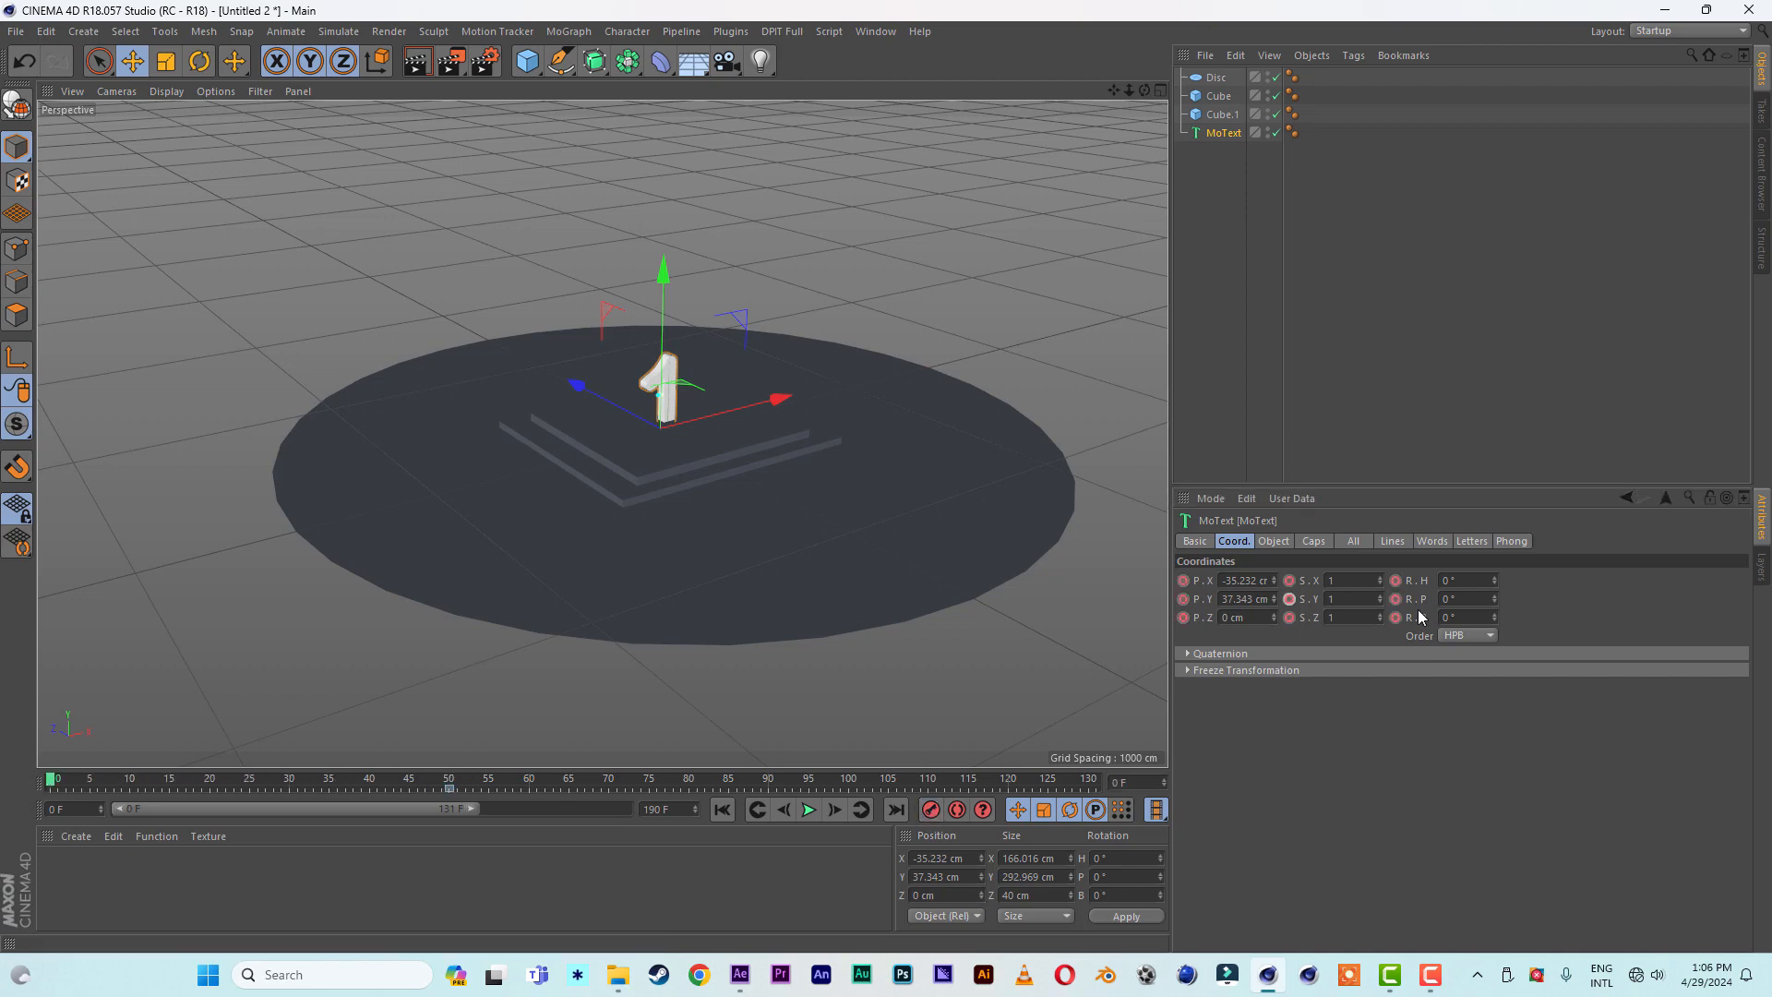
drag(1144, 90, 1062, 90)
drag(1114, 91, 1061, 91)
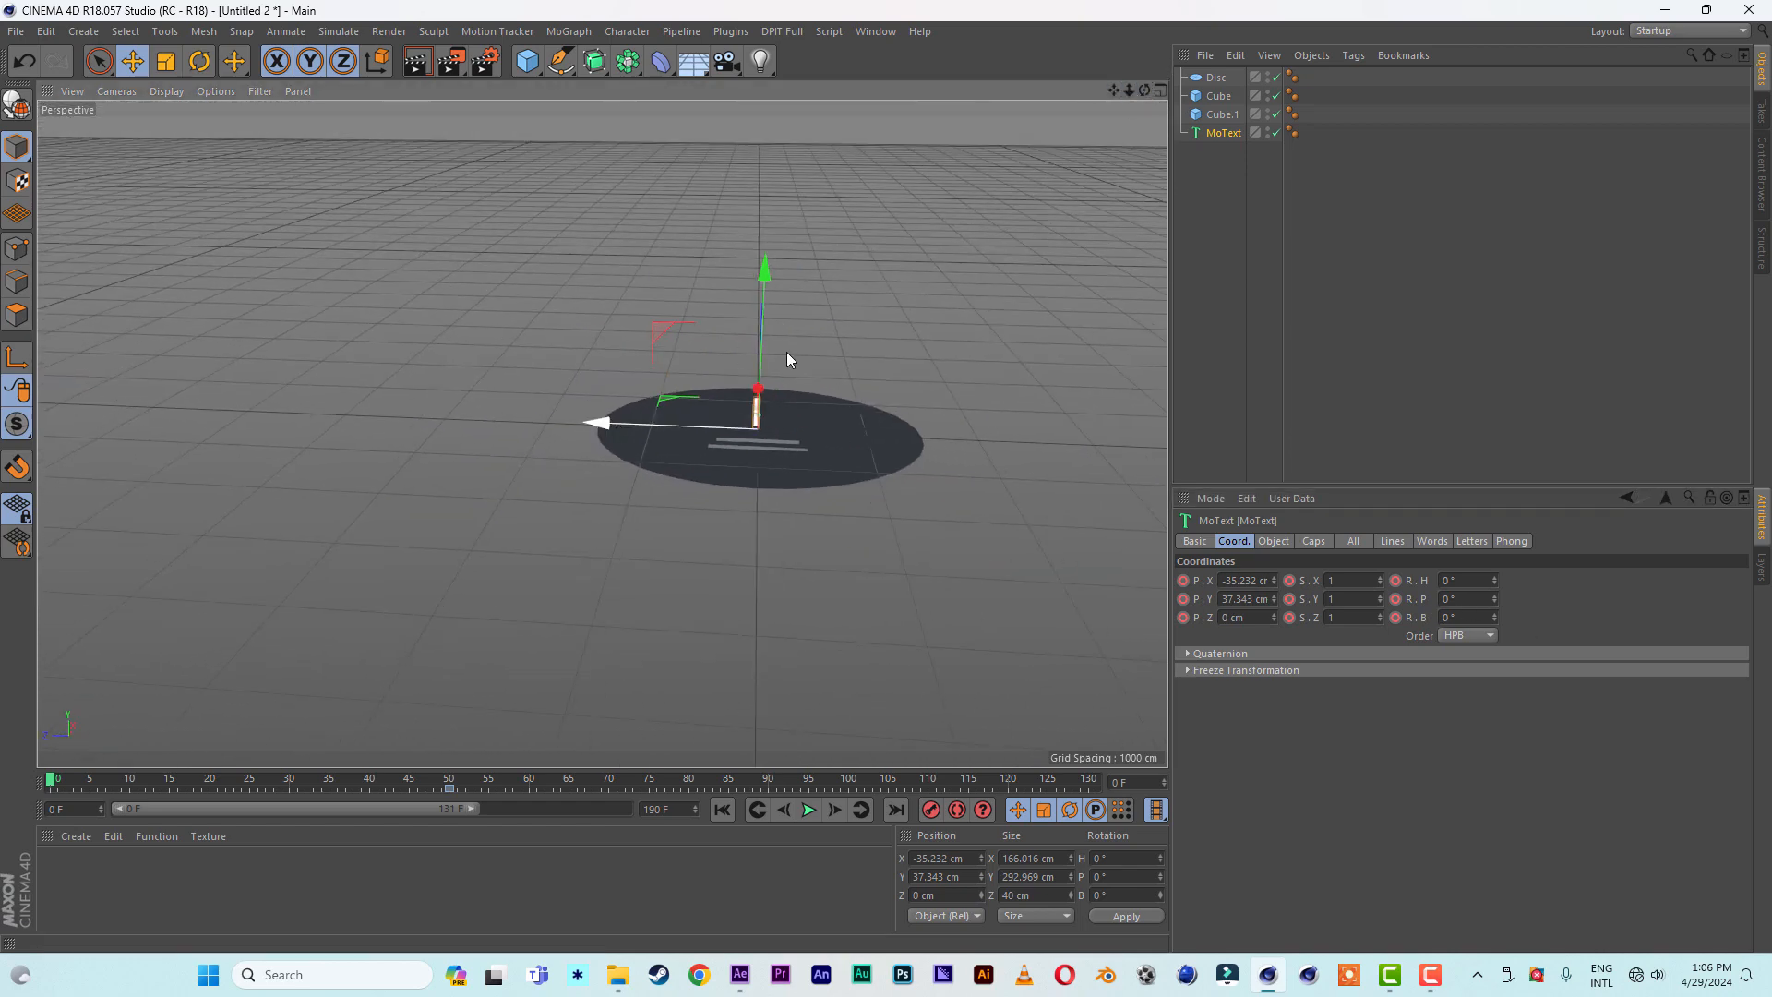
drag(801, 403, 26, 398)
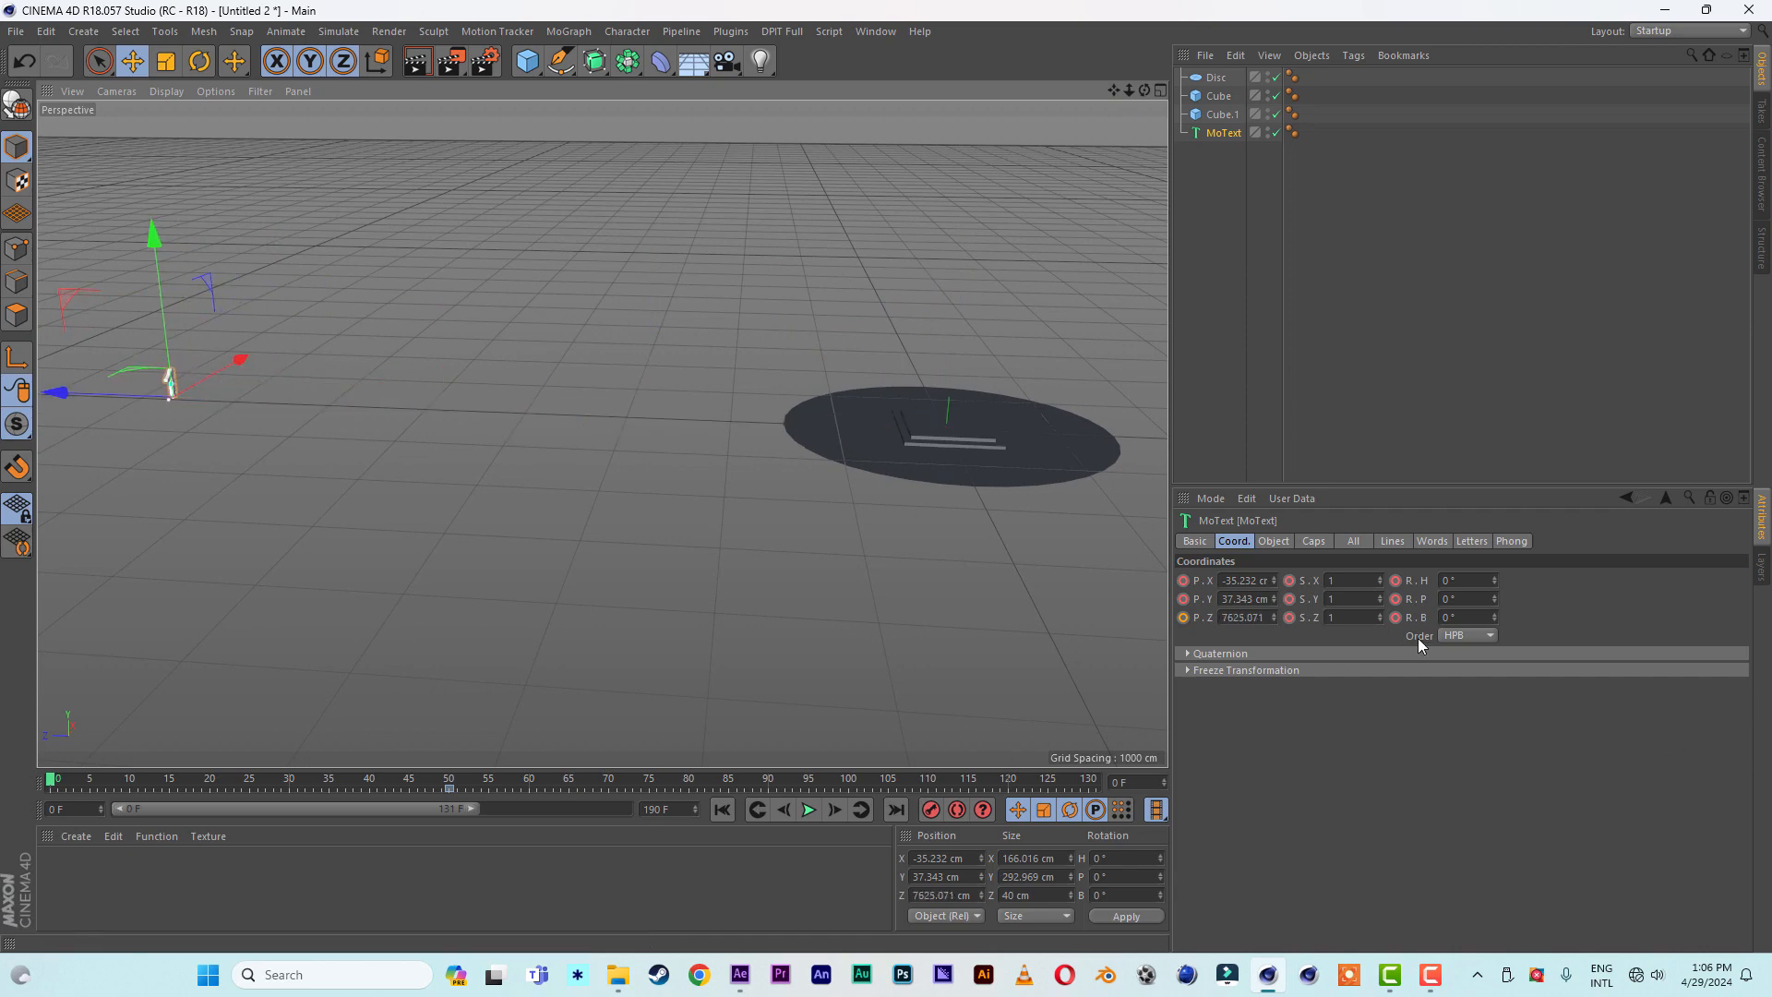
click(1445, 599)
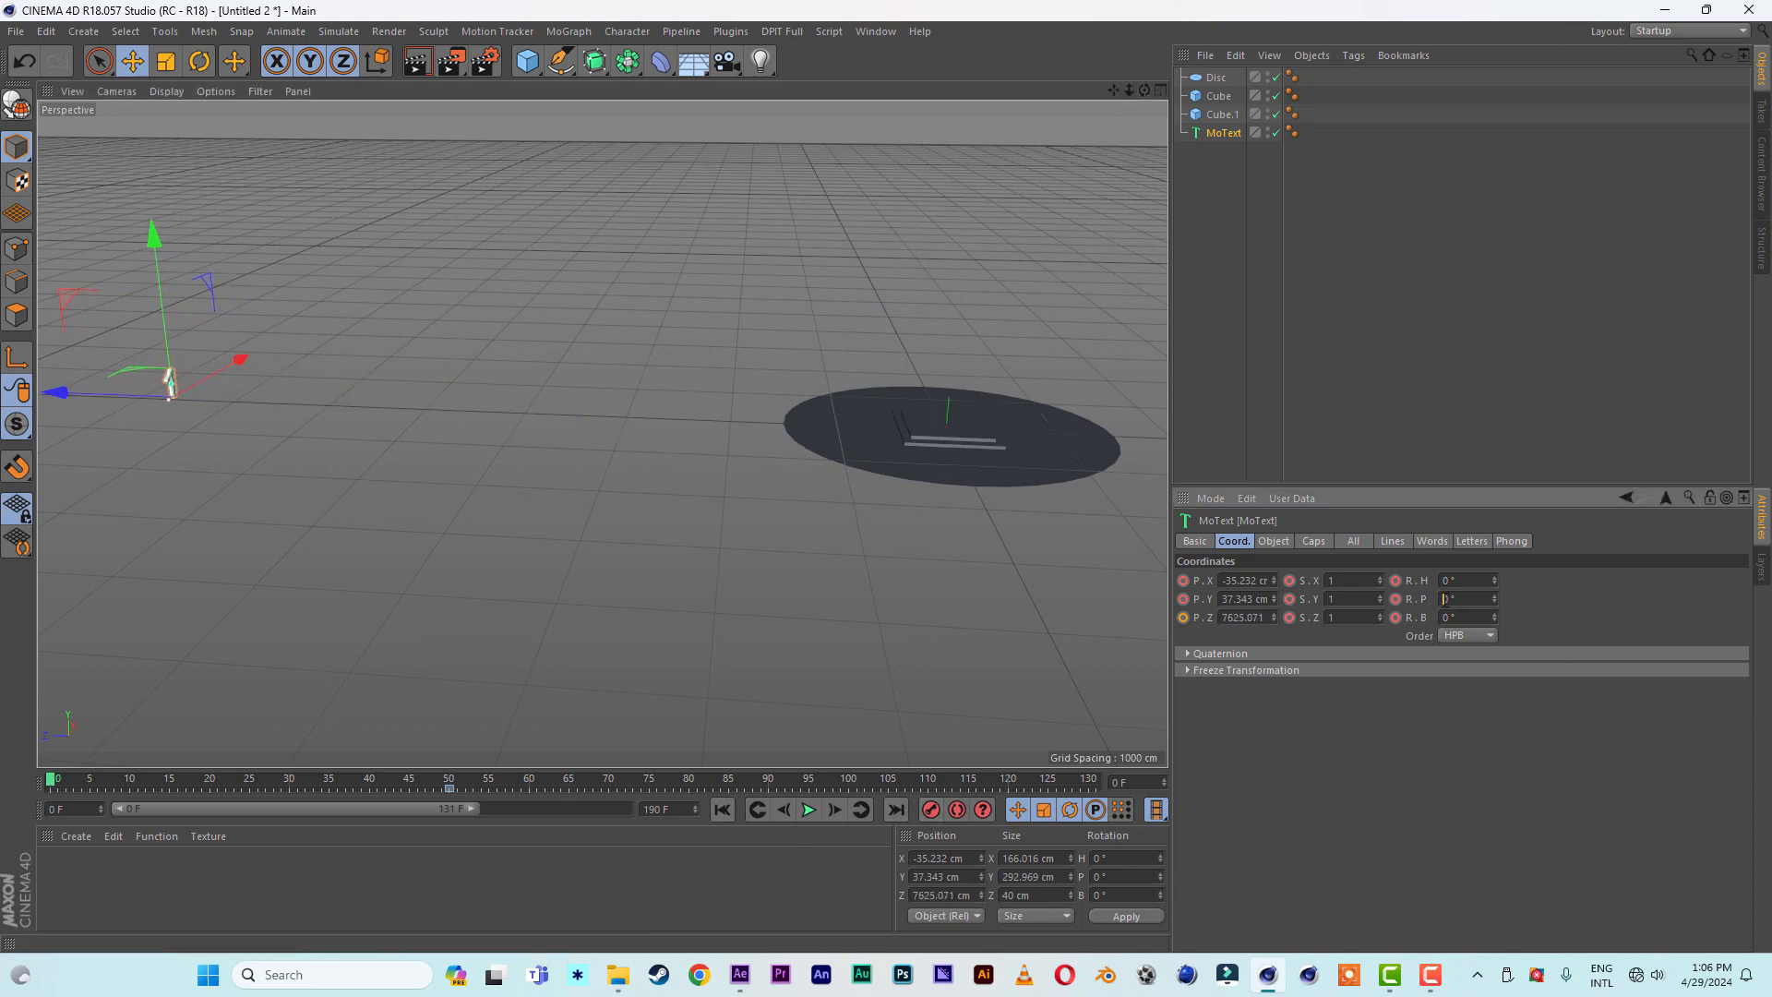
key(Return)
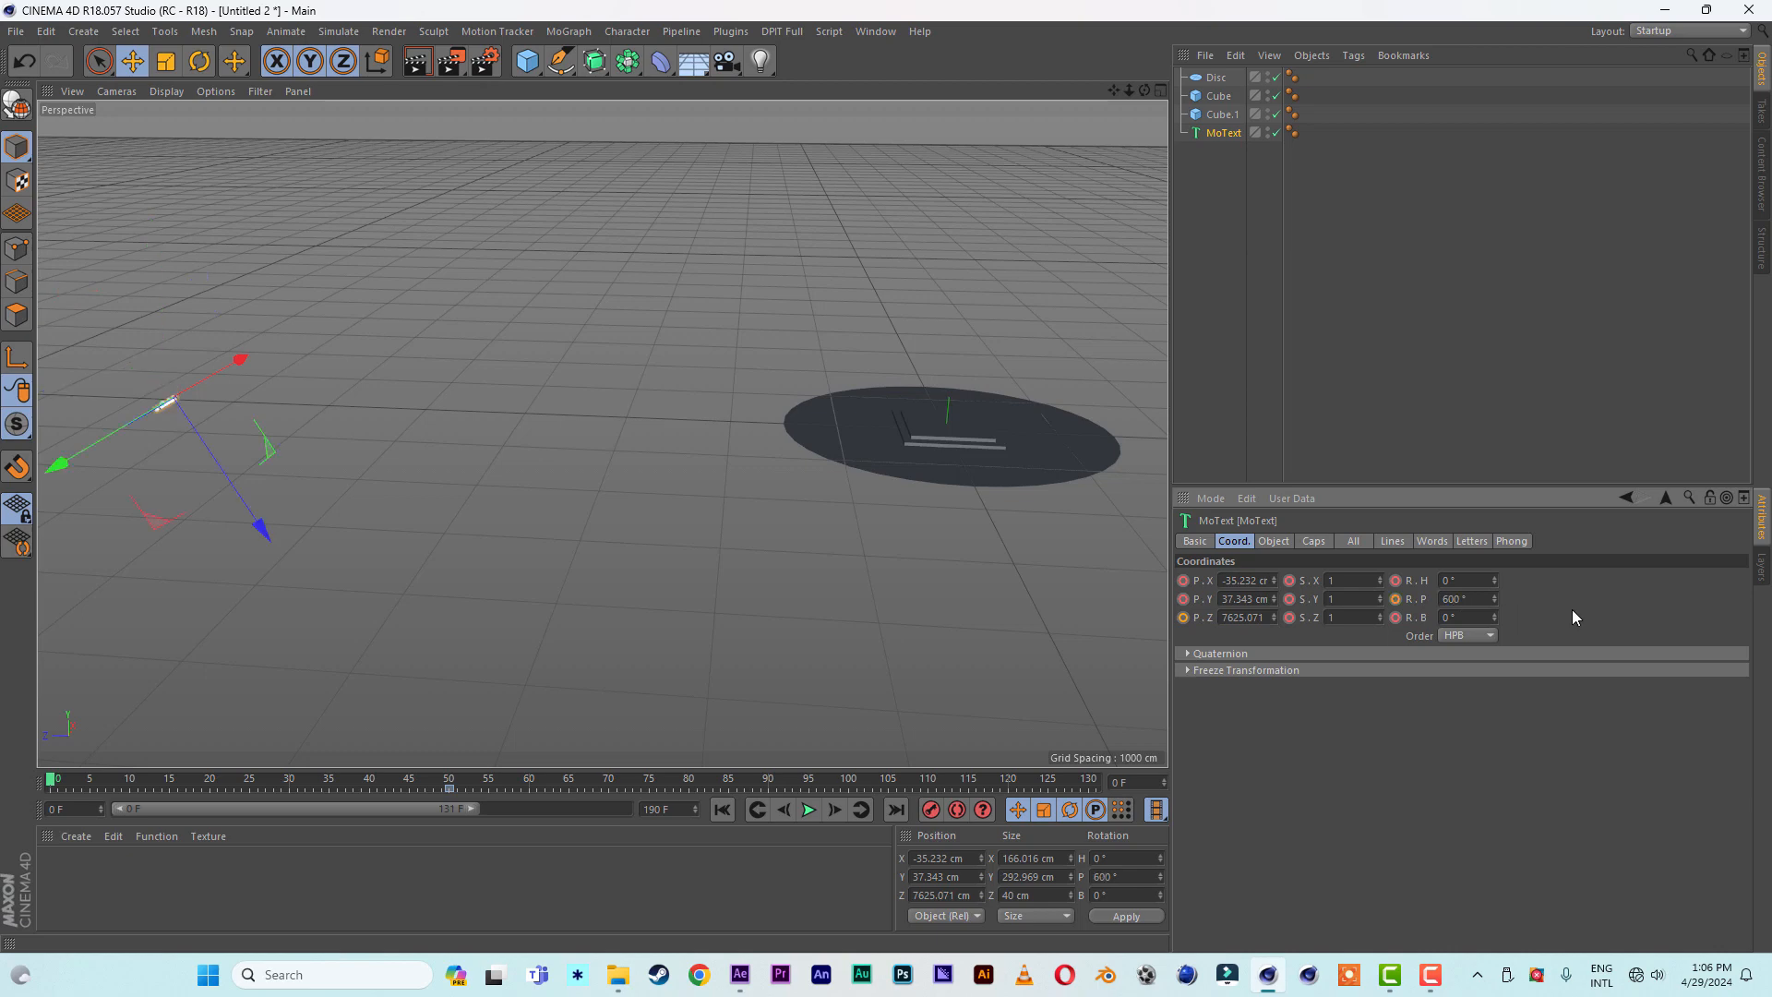
click(930, 810)
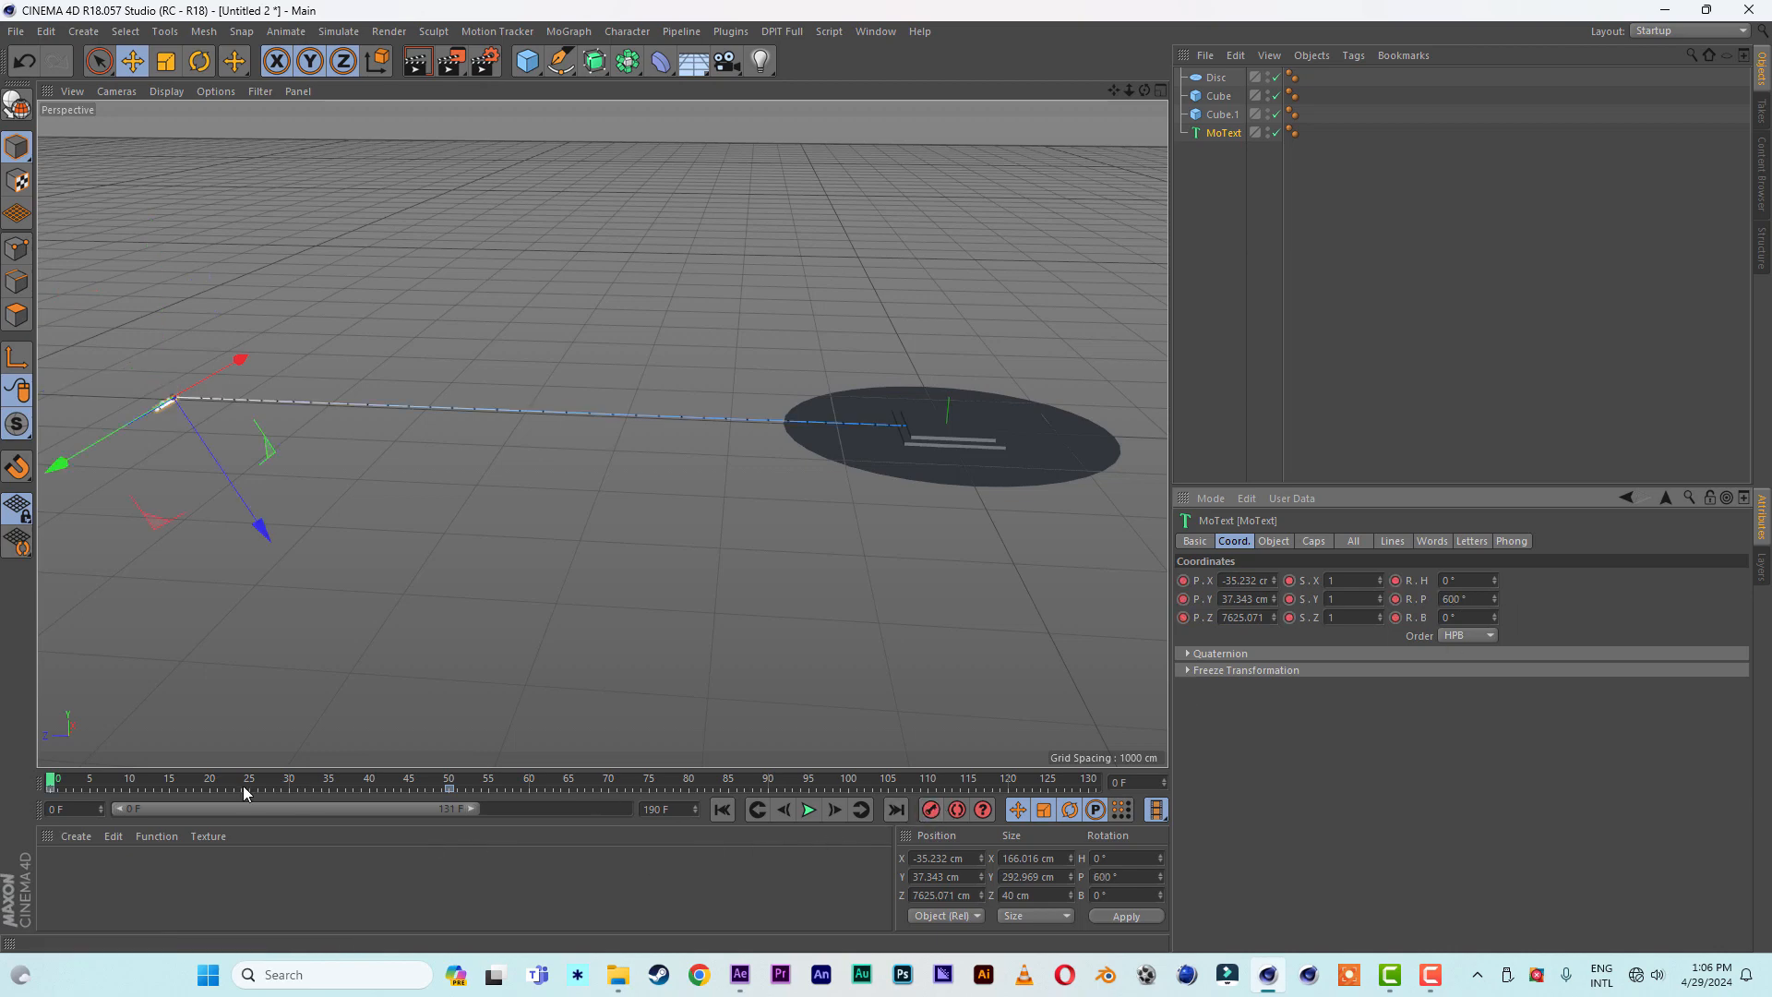
- At frame 27, lift the MoText number to about Y 772 cm, Z 3432 cm, and record a keyframe
drag(56, 782, 265, 786)
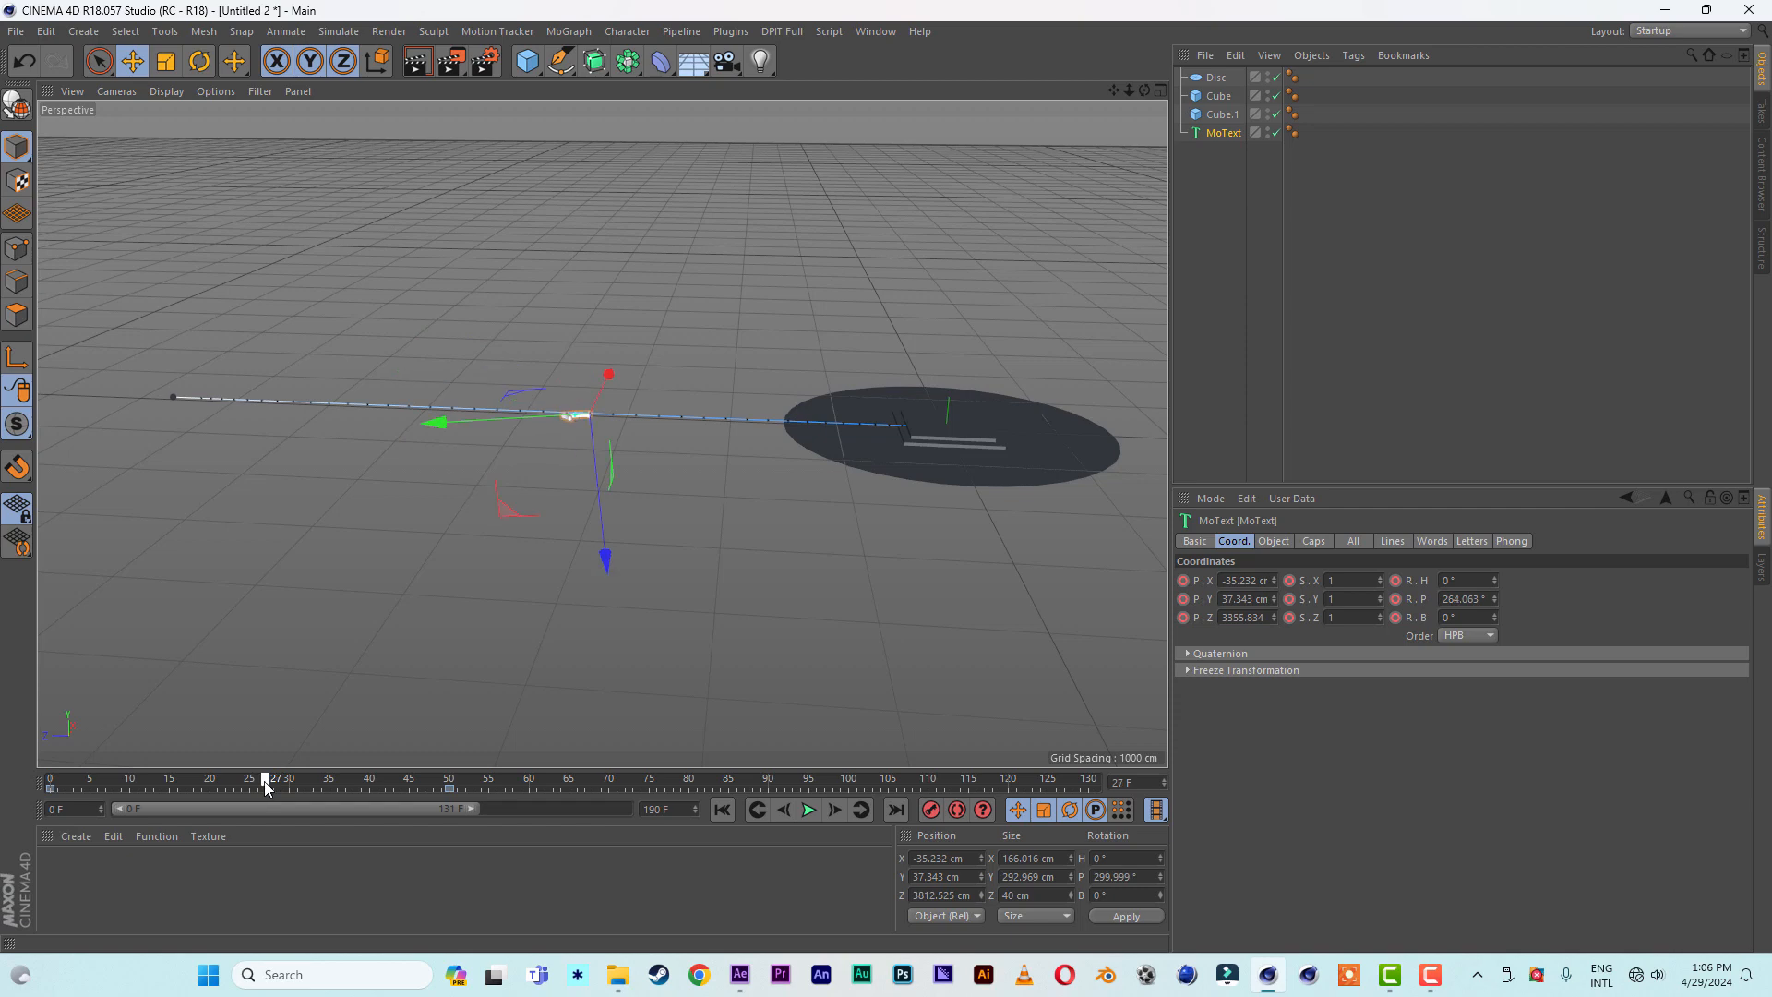
drag(603, 560, 592, 487)
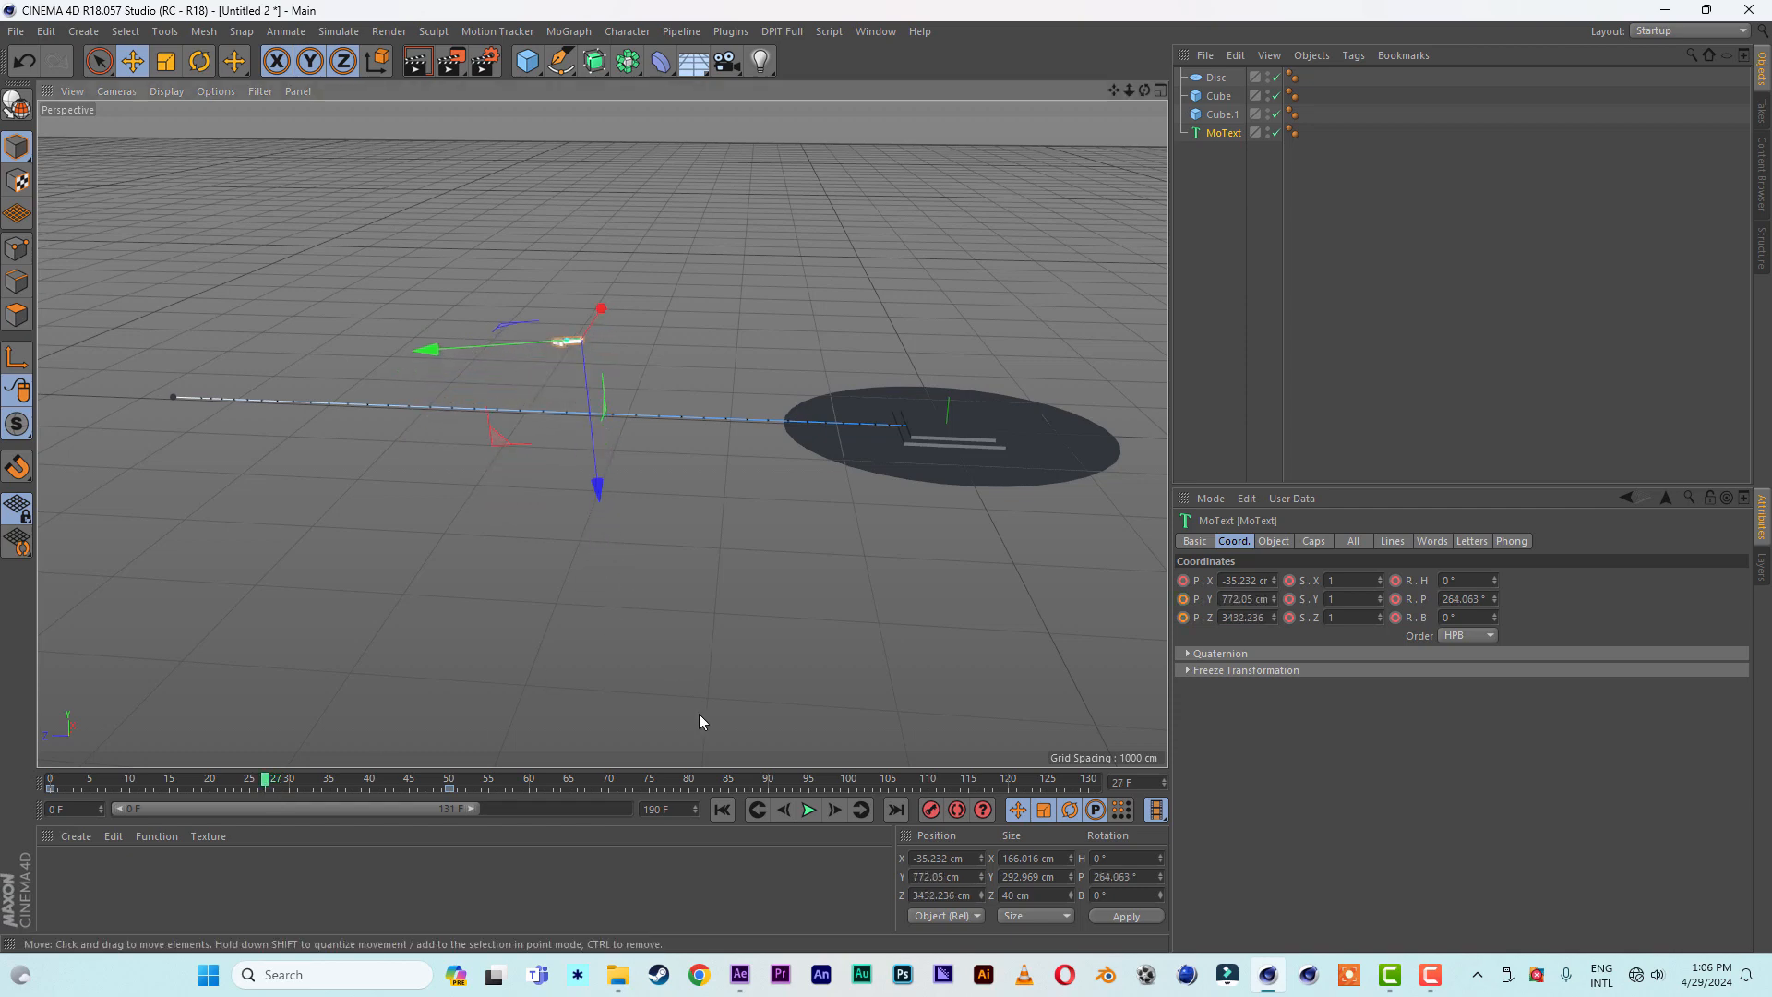
click(929, 811)
- Keyframe the MoText number's X, Y and Z scale at 0 on frame 0
drag(265, 783, 0, 772)
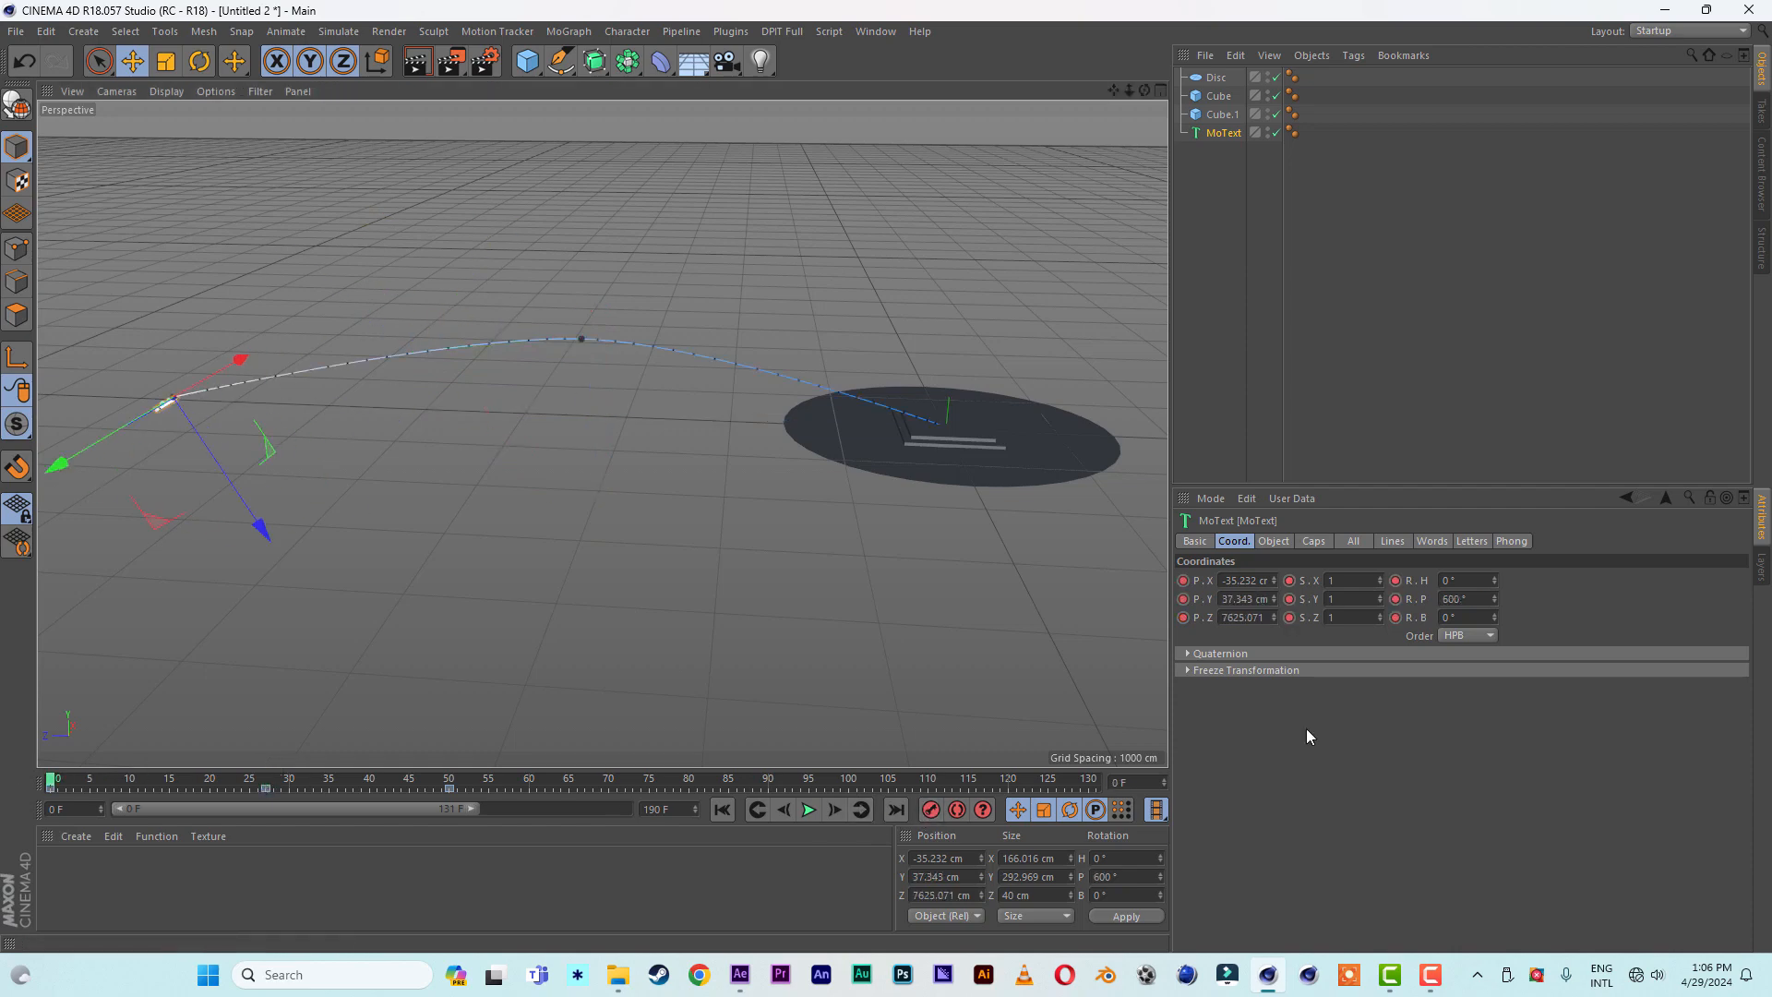
click(1361, 613)
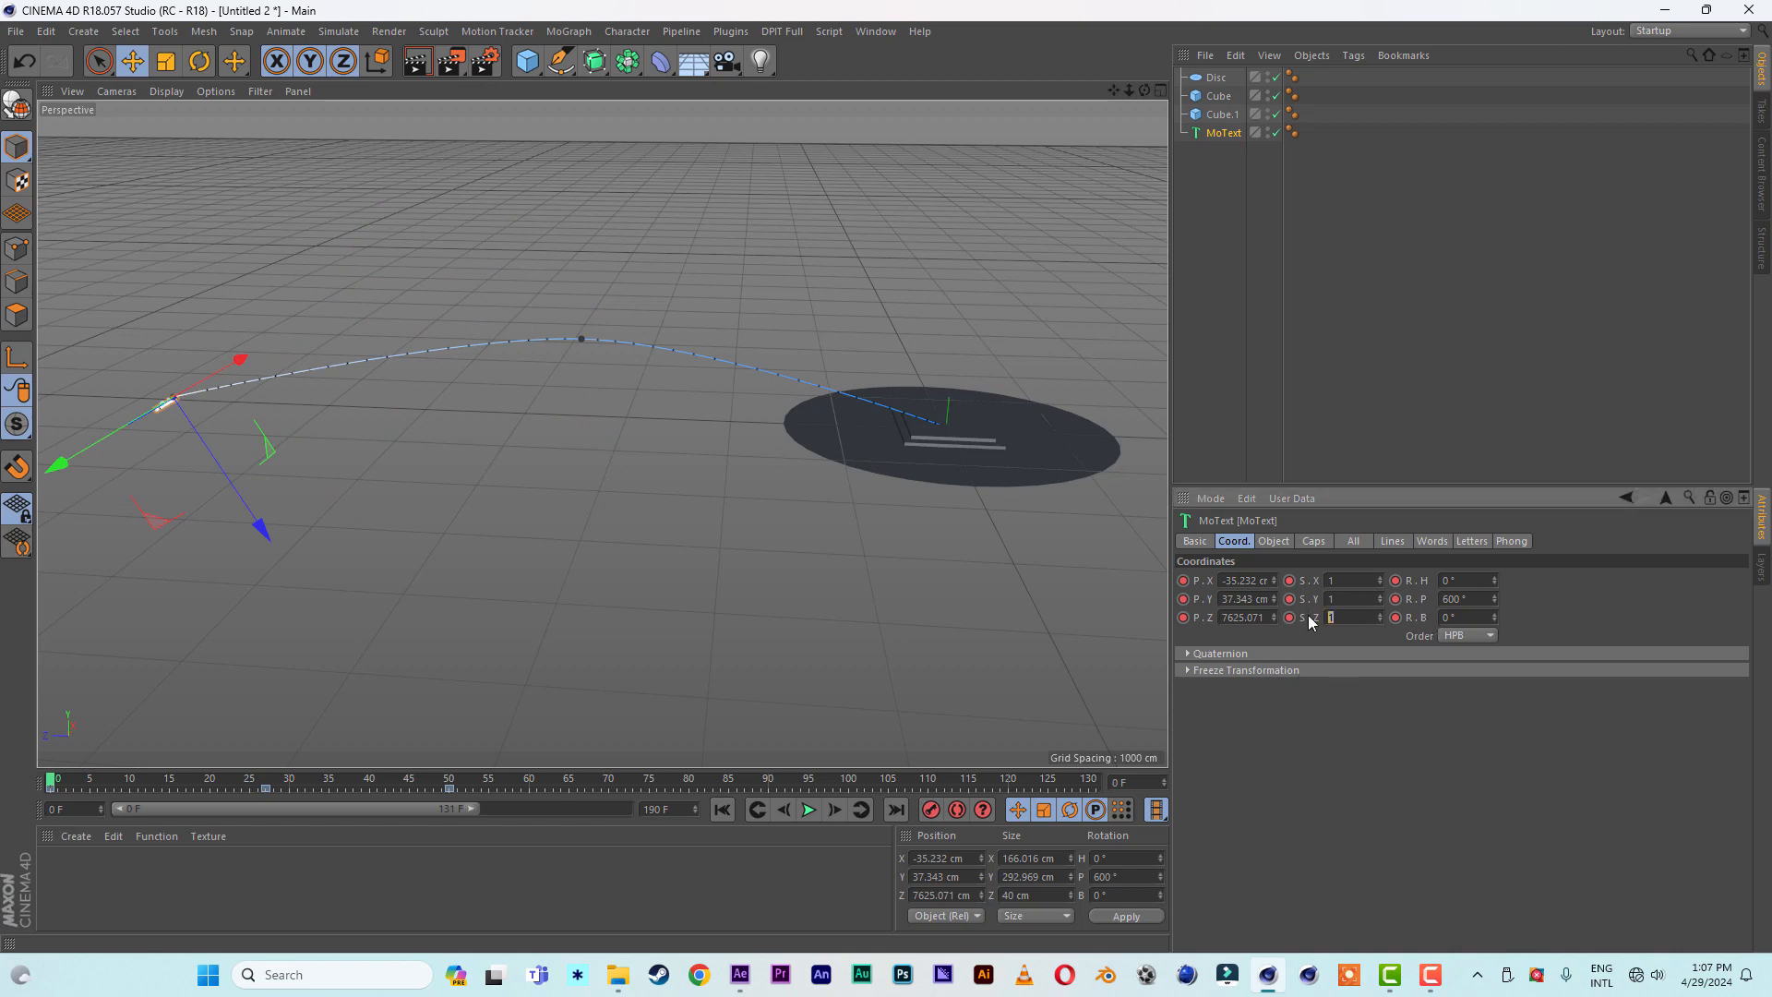
click(1339, 598)
text(0)
key(Return)
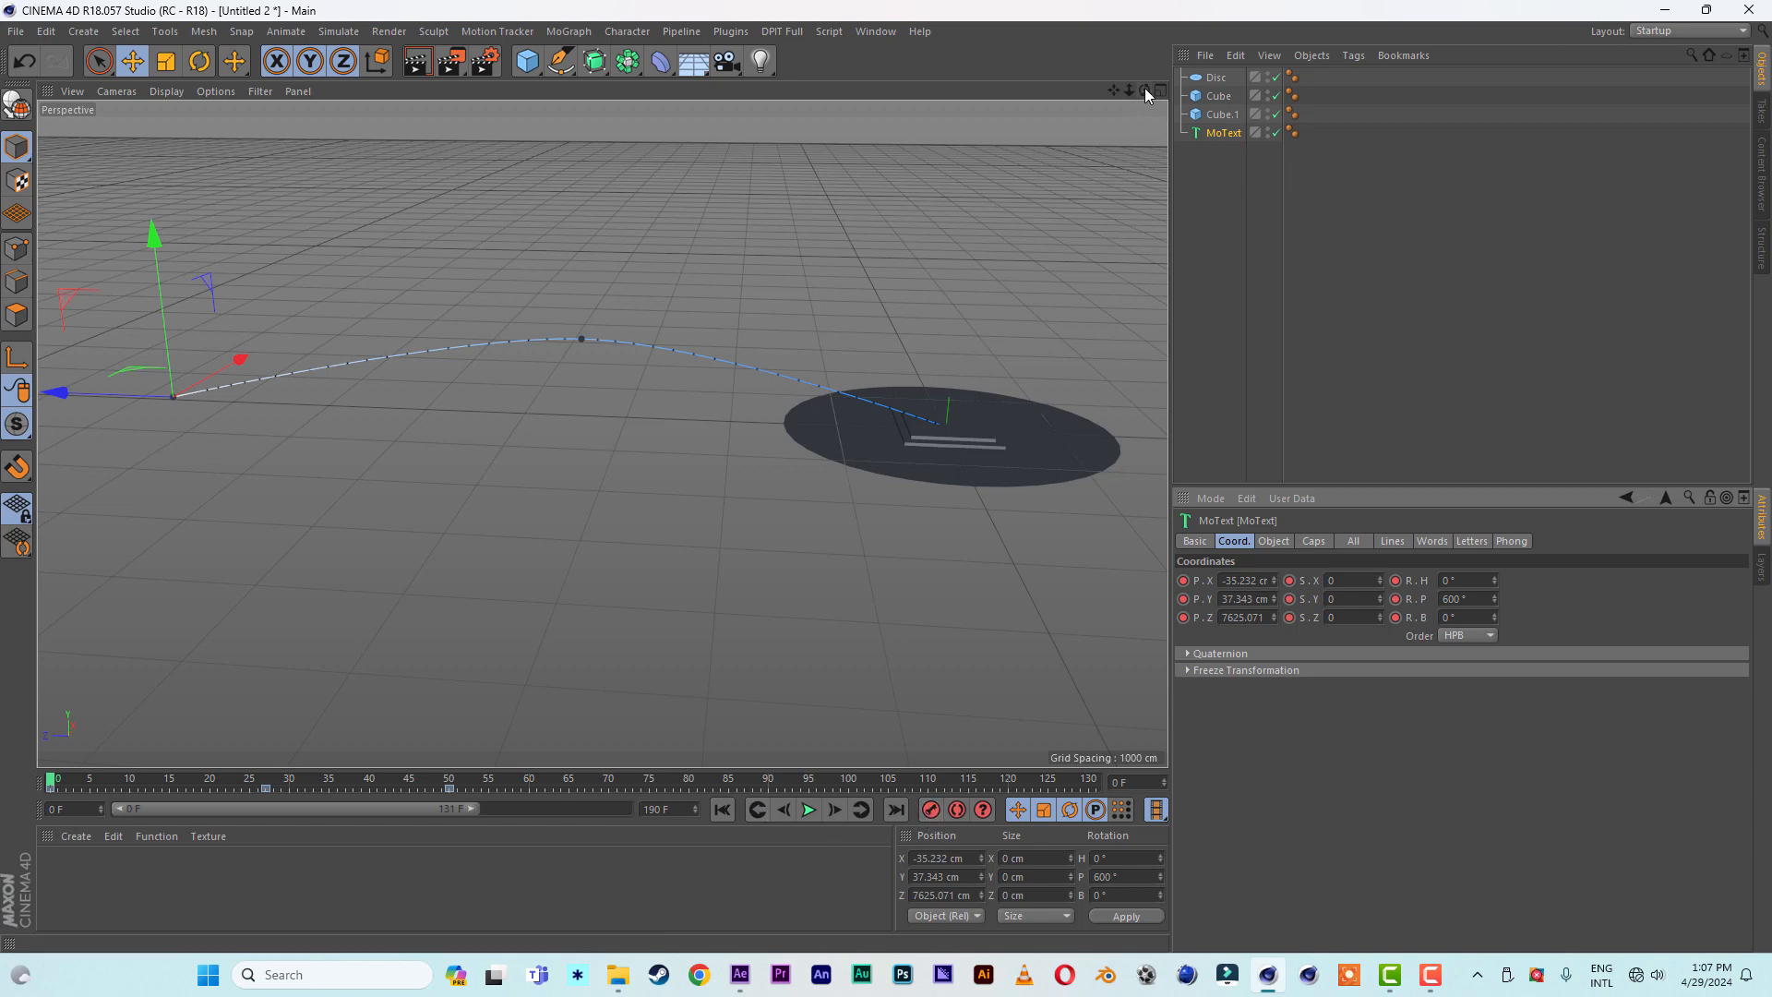
- Play the animation to review the number flying in and landing on the slabs
drag(1144, 89, 1012, 83)
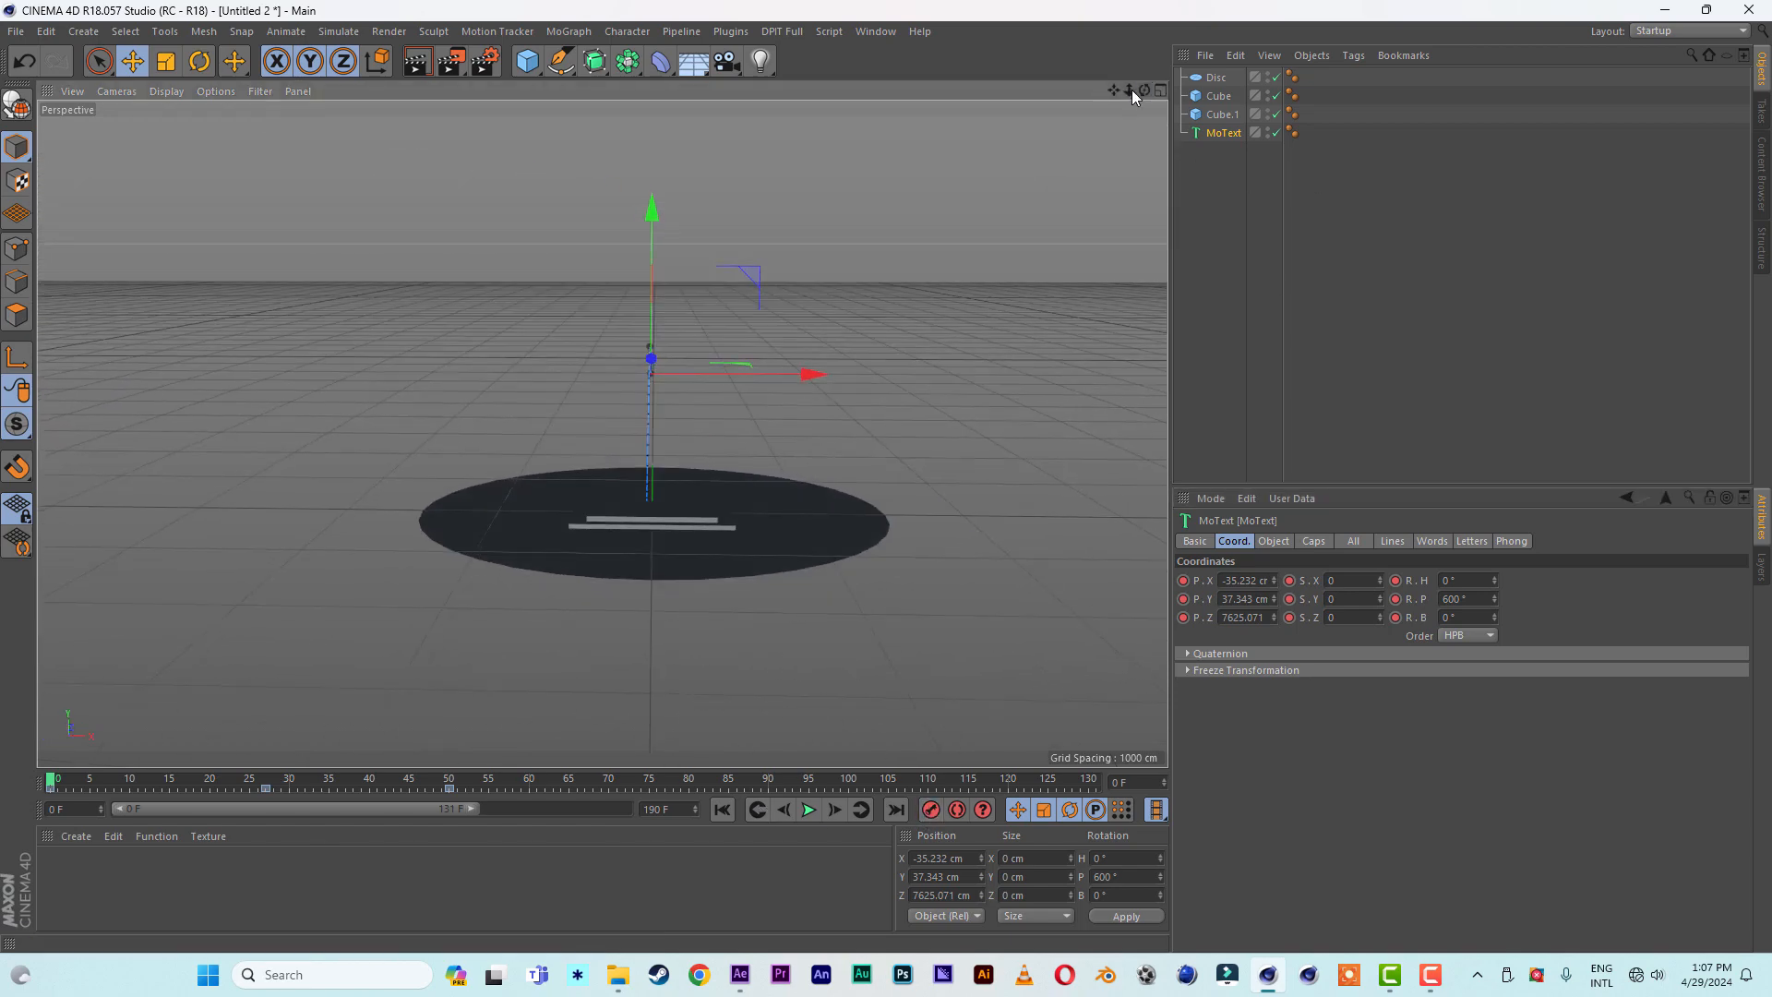
drag(1129, 89, 1183, 92)
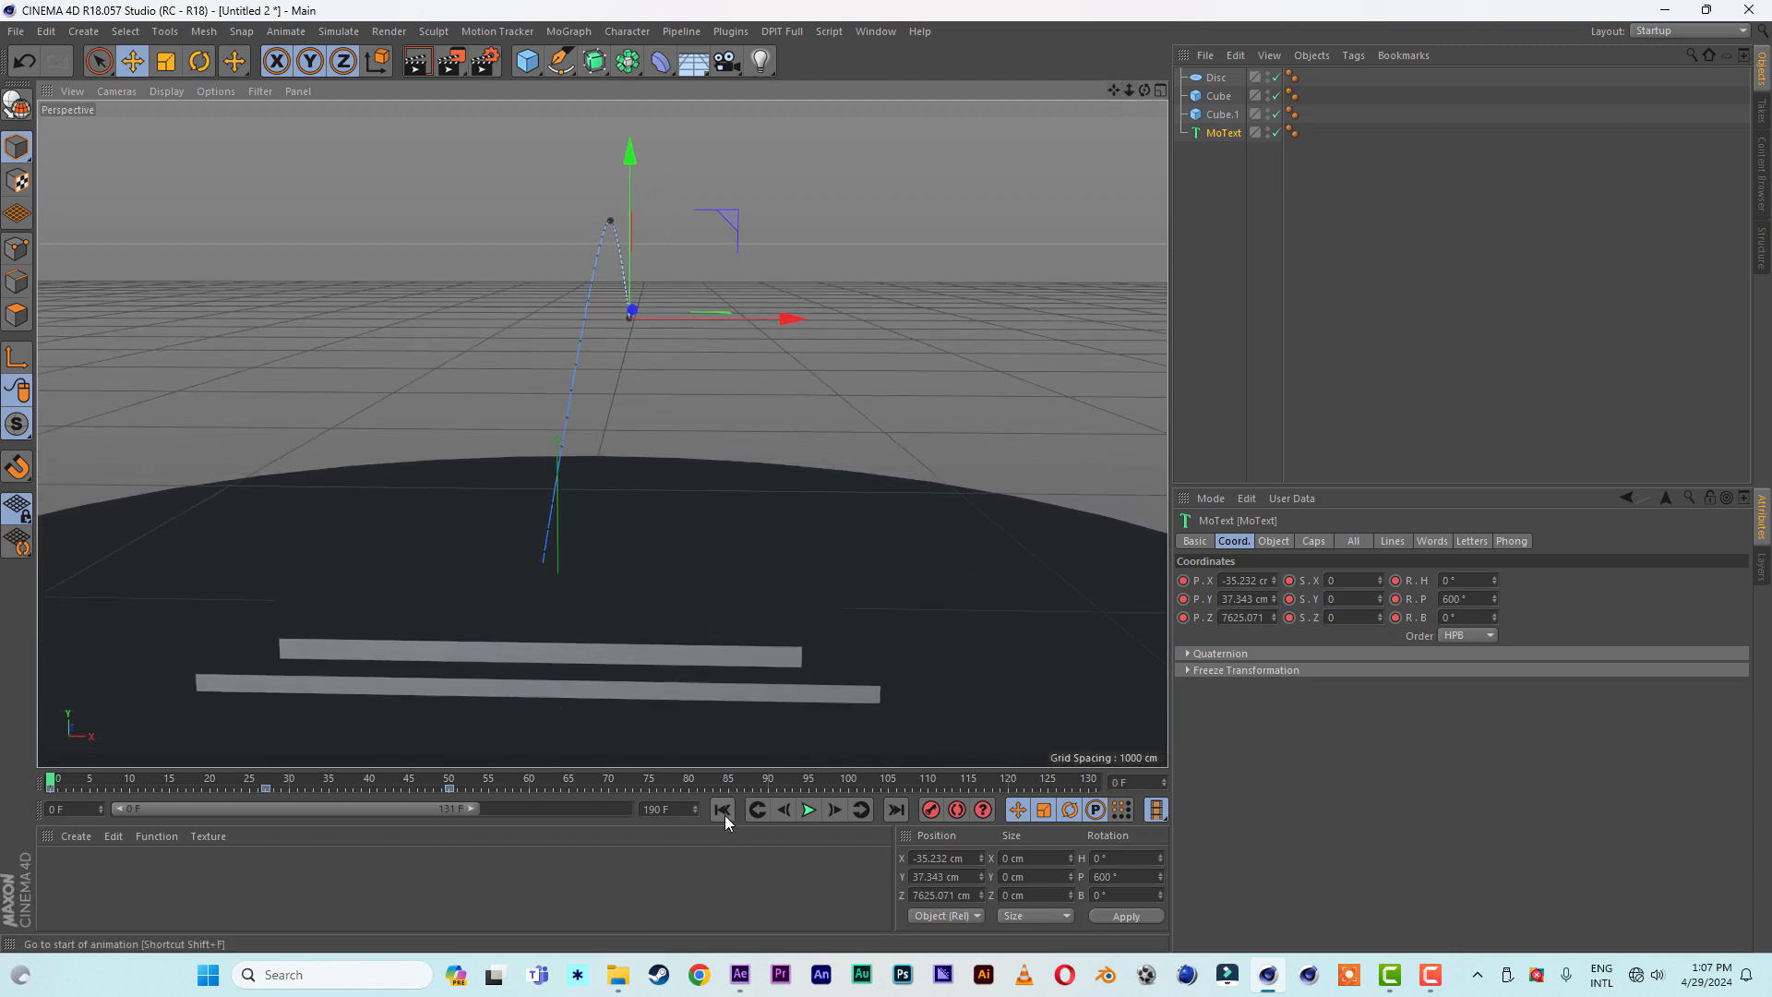
click(810, 810)
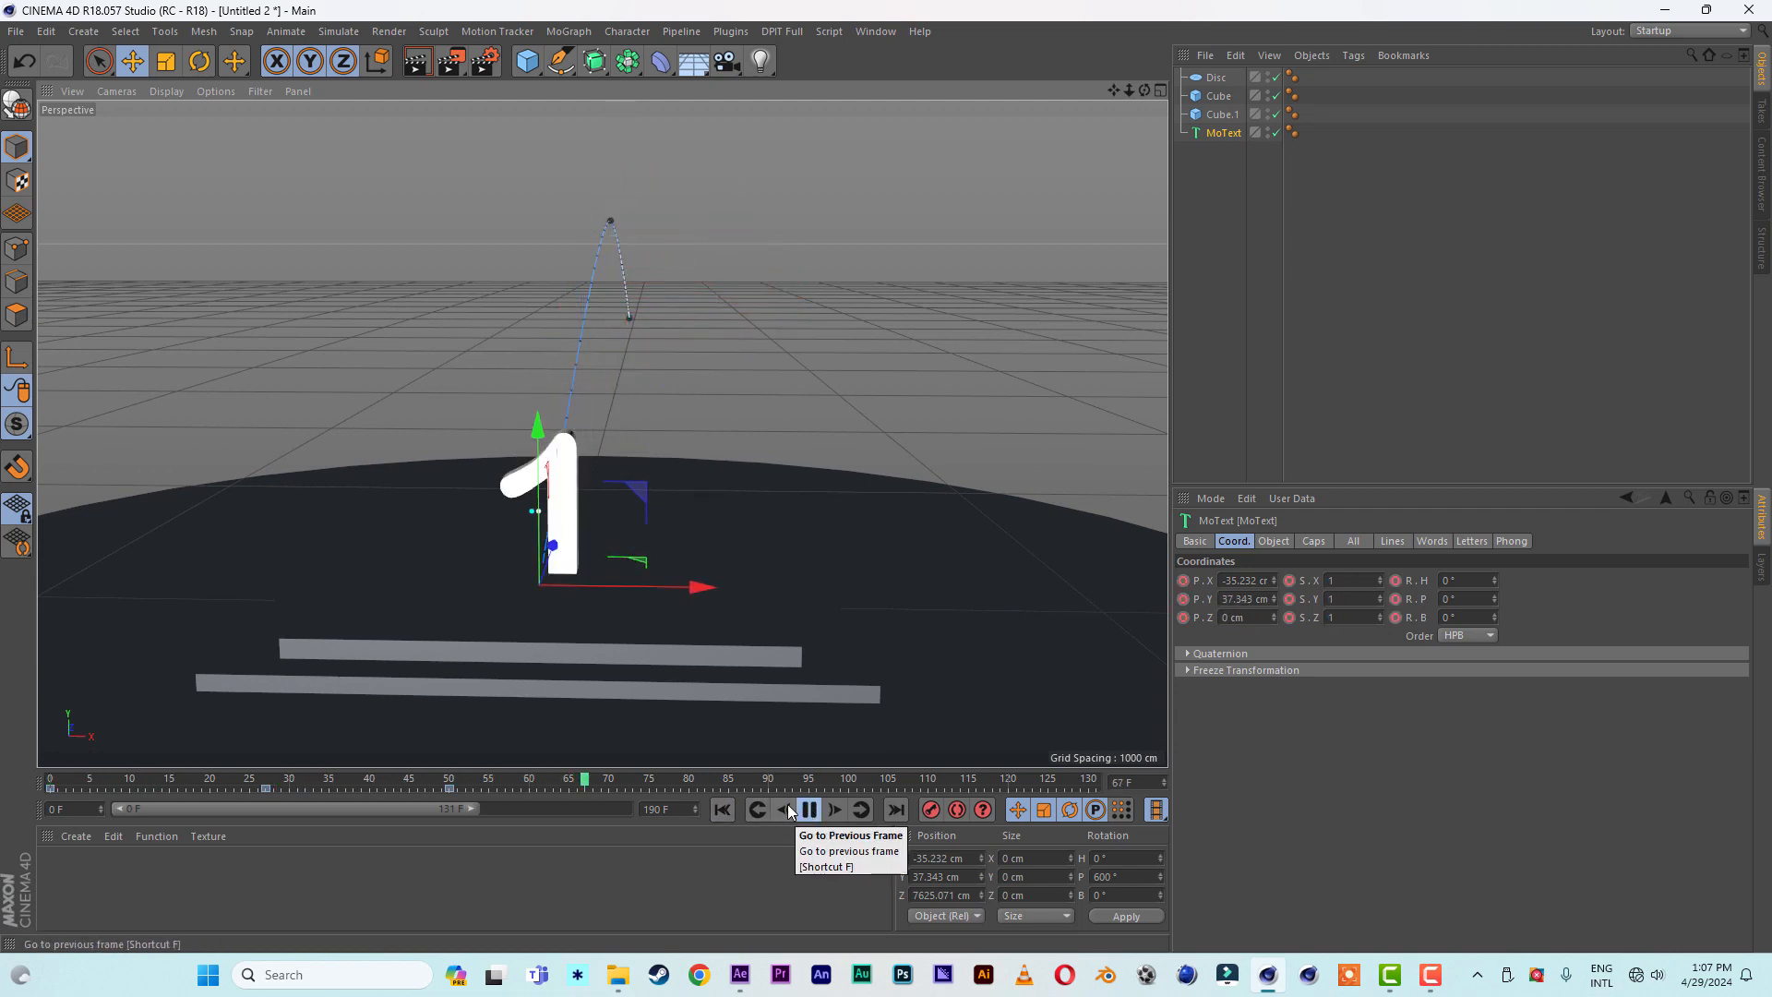
- Replay the animation from the first frame, stop it at frame 83, and clear the selection
click(723, 811)
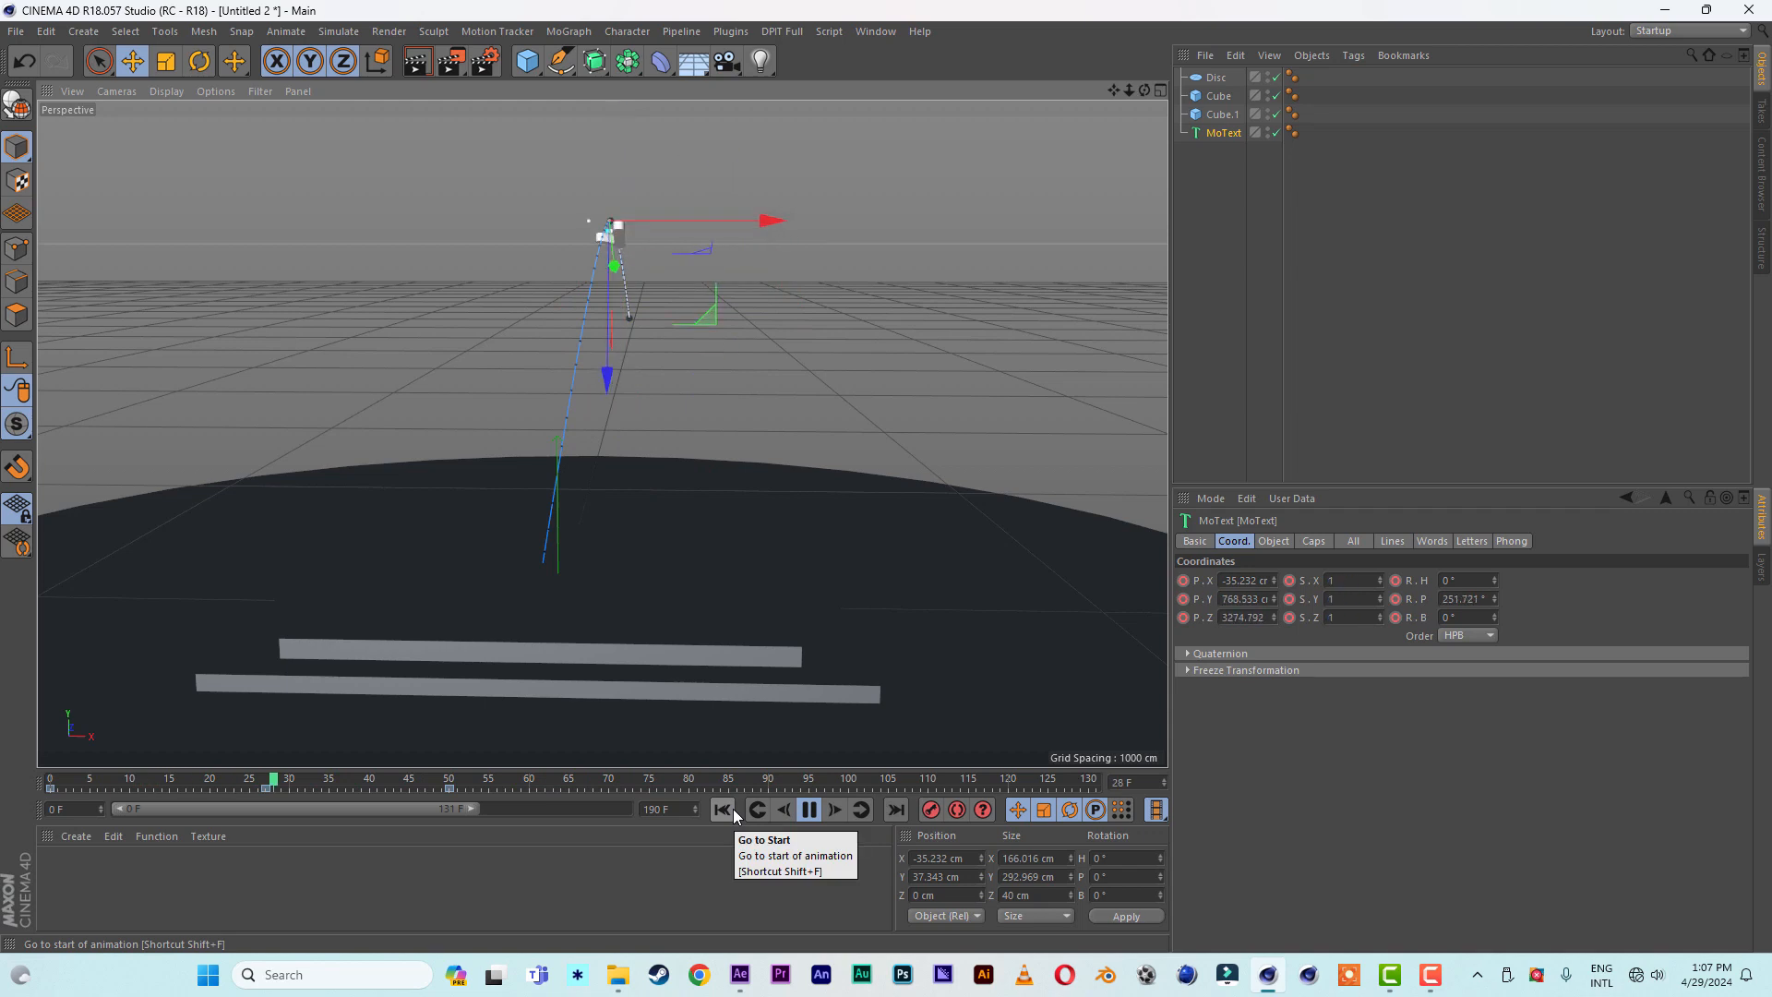
click(809, 809)
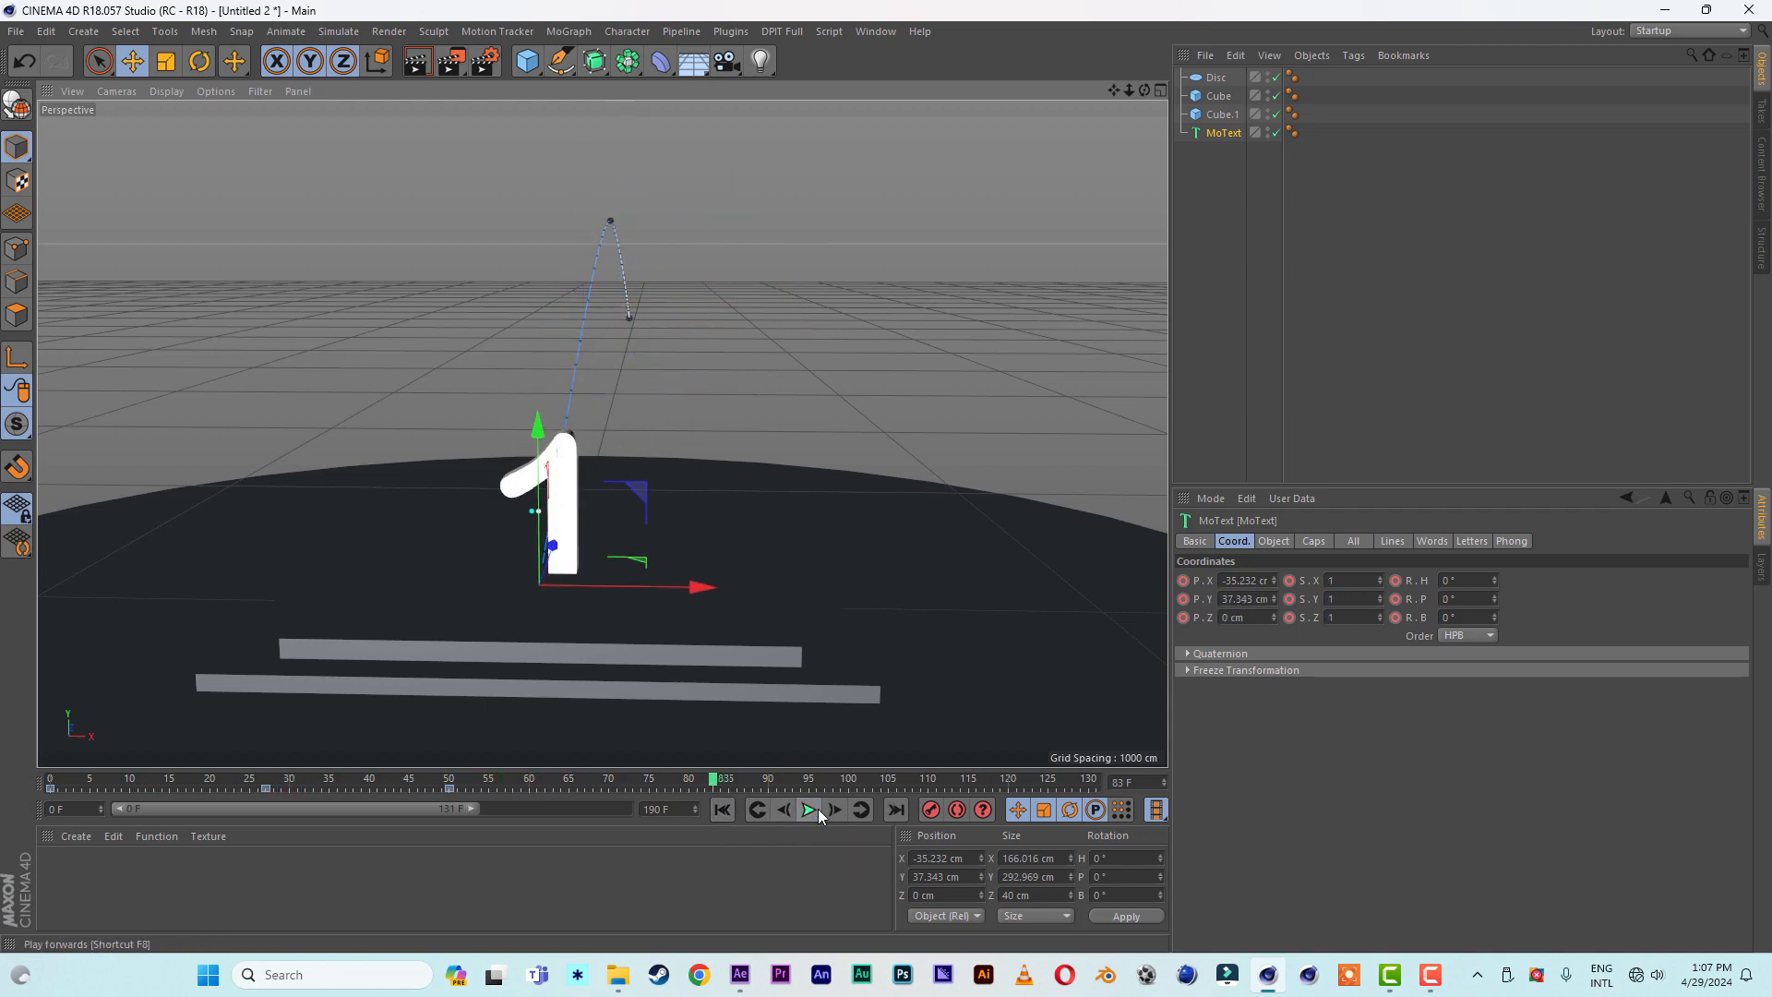
click(1210, 202)
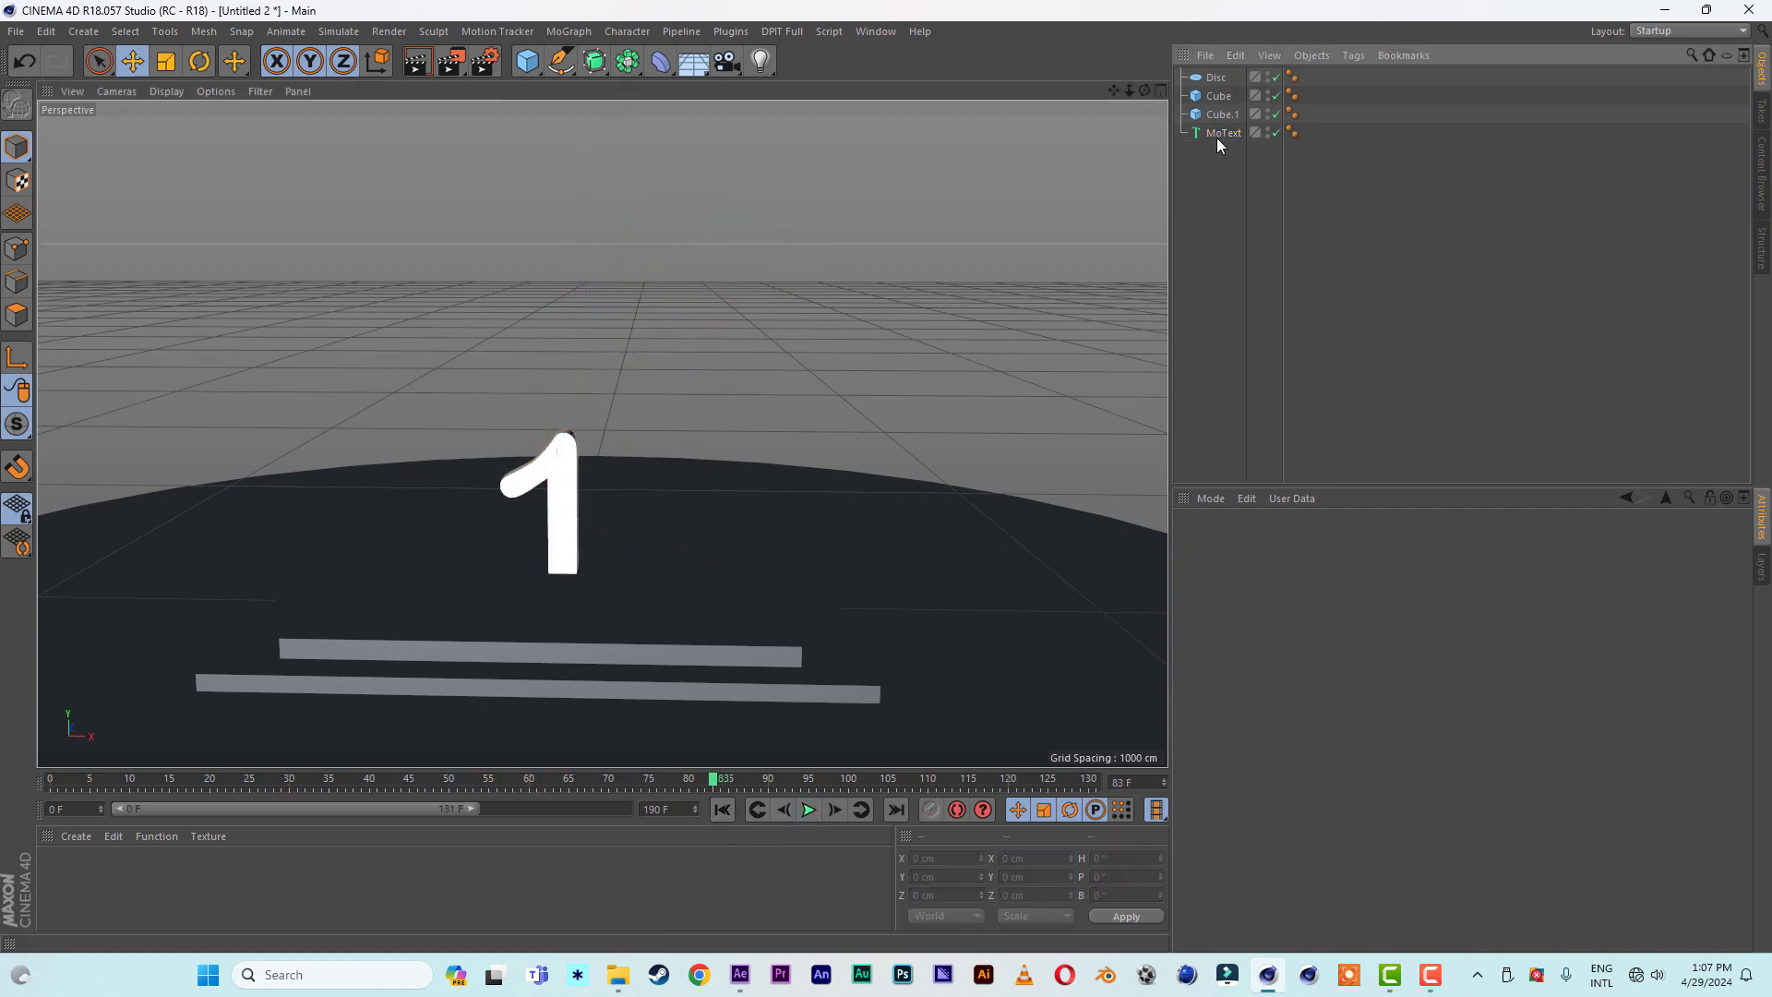
- Rename the ground disc as floor
click(1218, 134)
double_click(1218, 77)
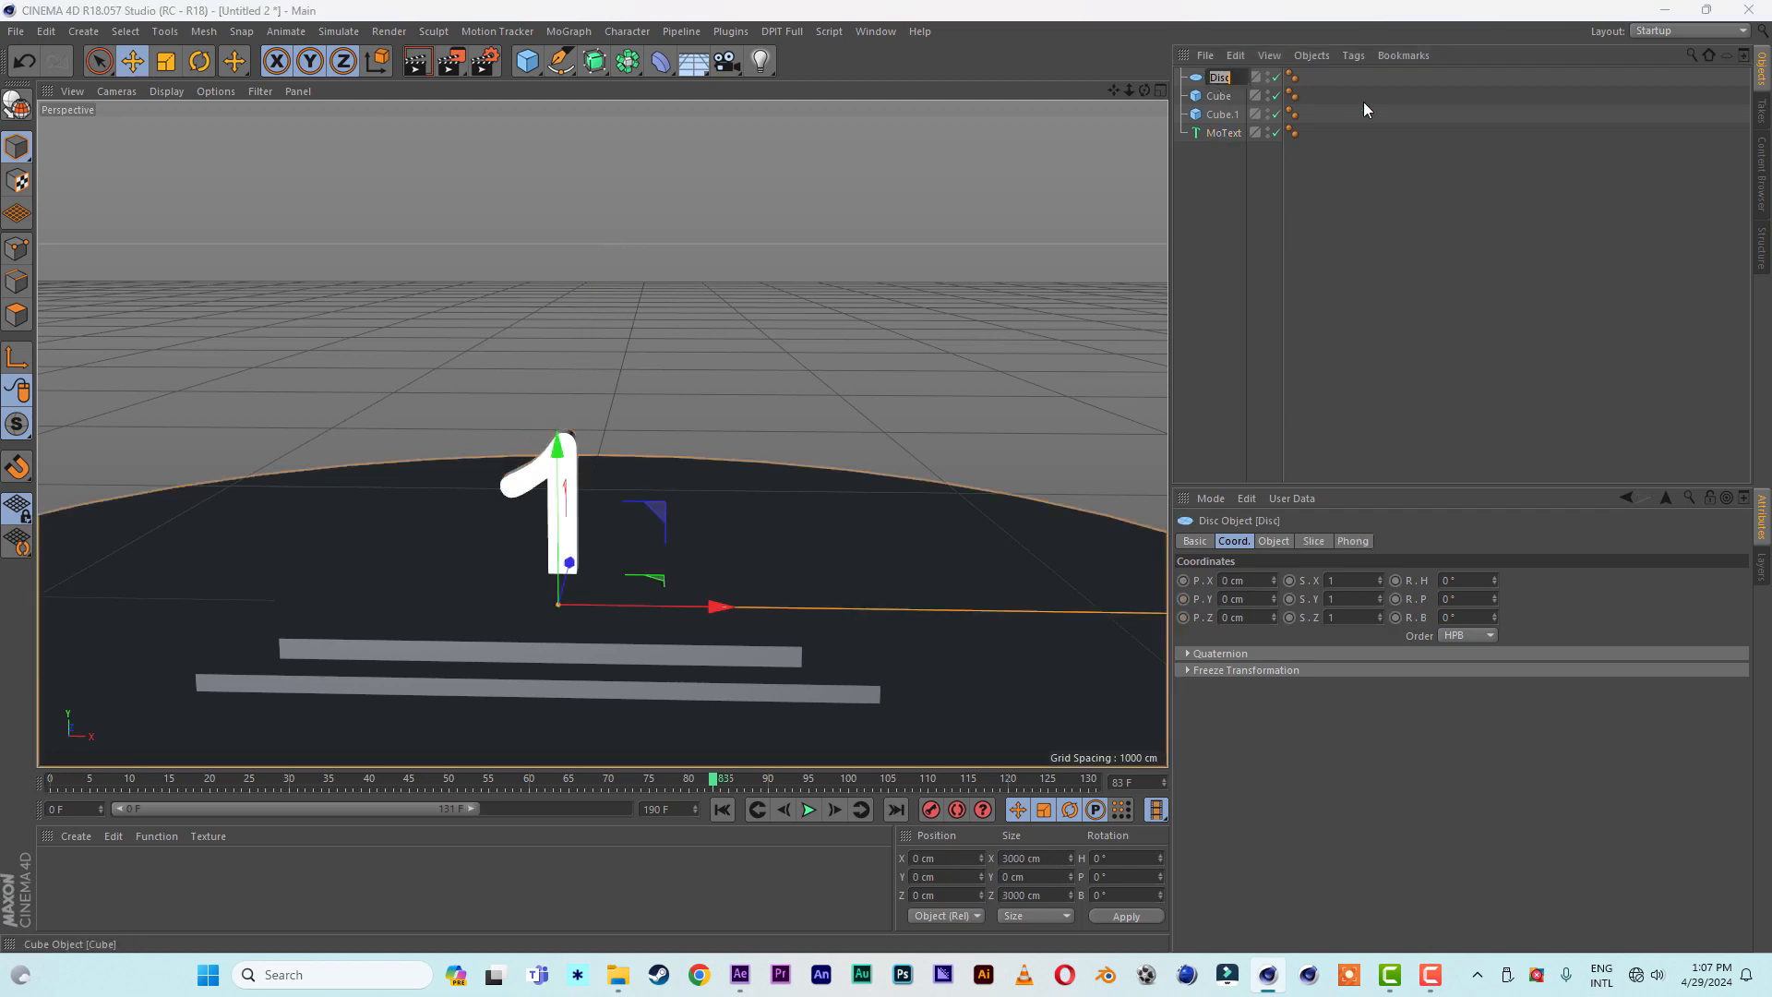
text(floor)
key(Return)
- Add a Collider Body simulation tag to the floor
right_click(1210, 81)
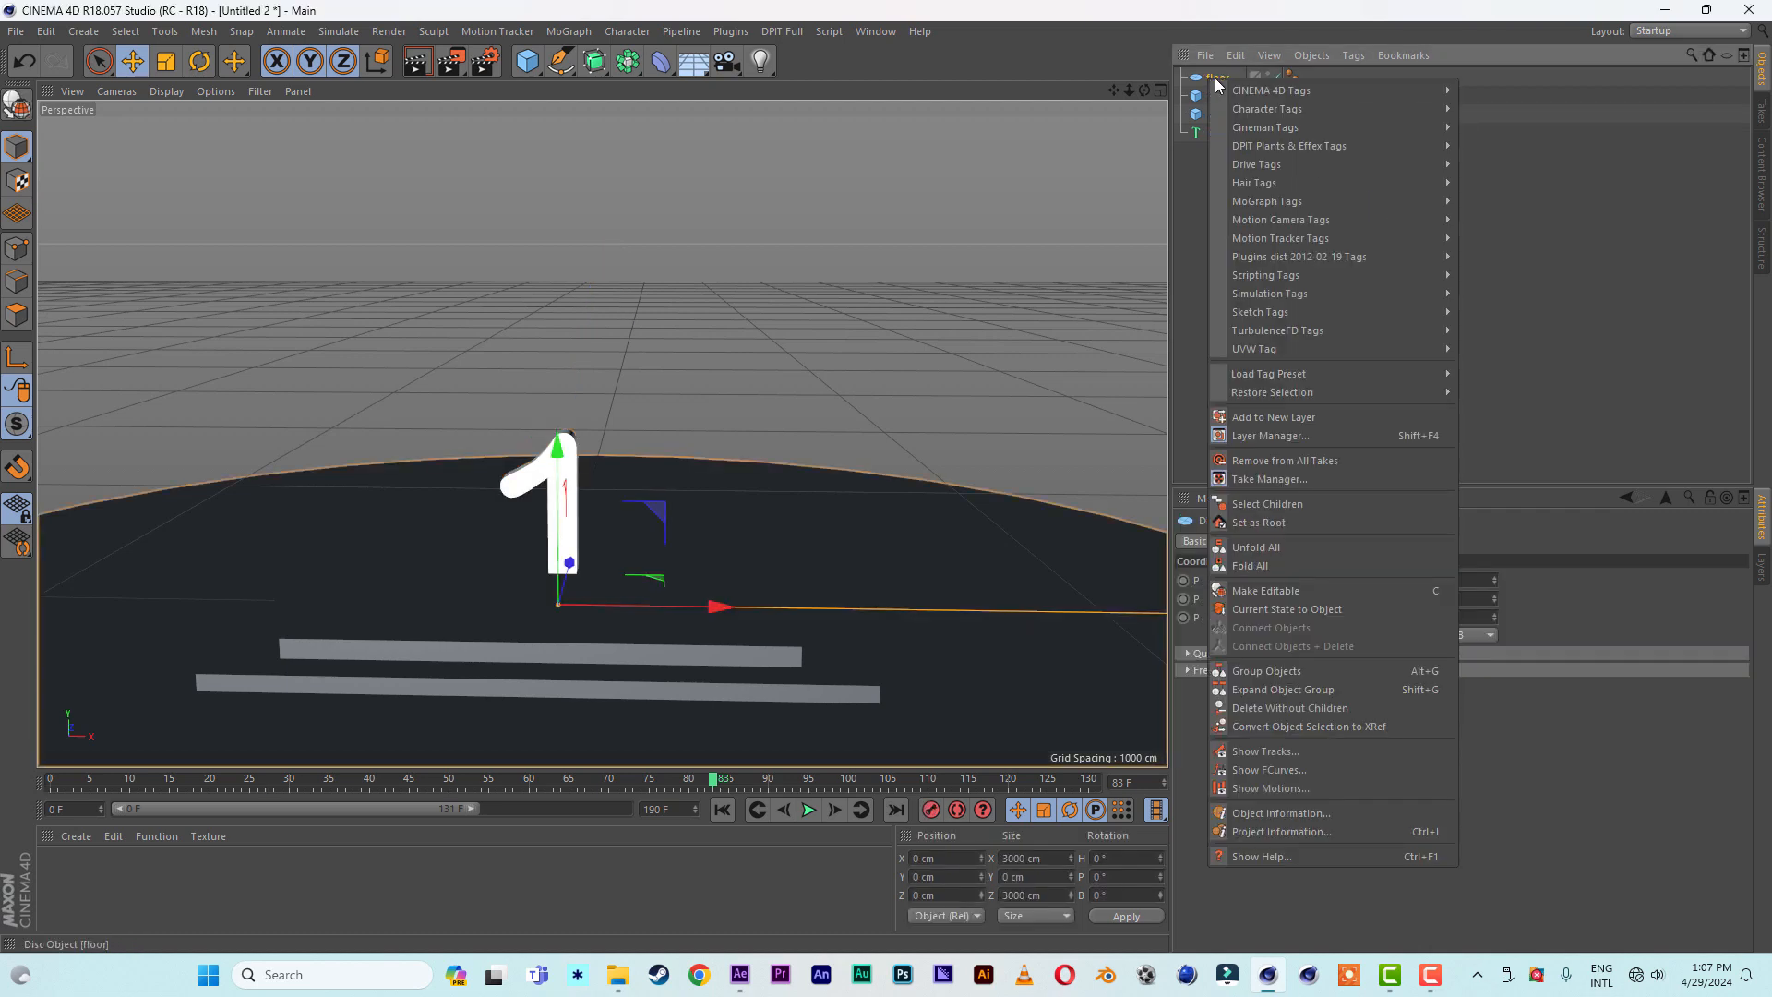
mouse_move(1277, 292)
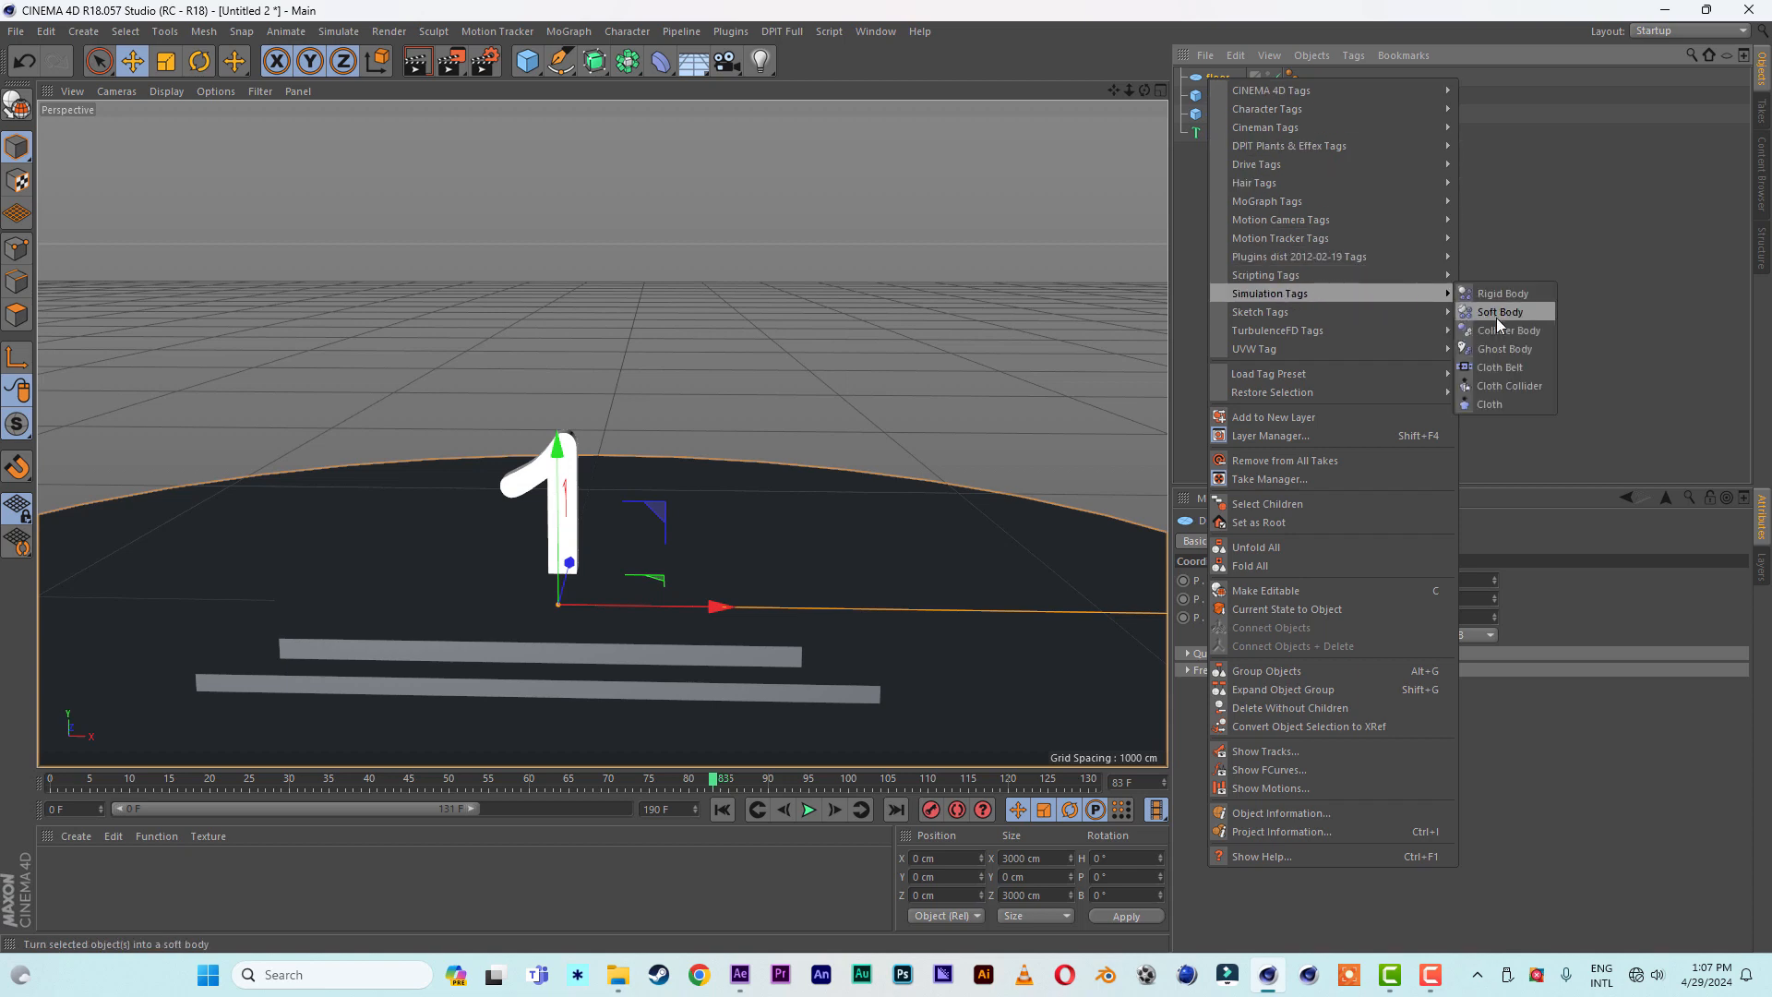
click(1520, 331)
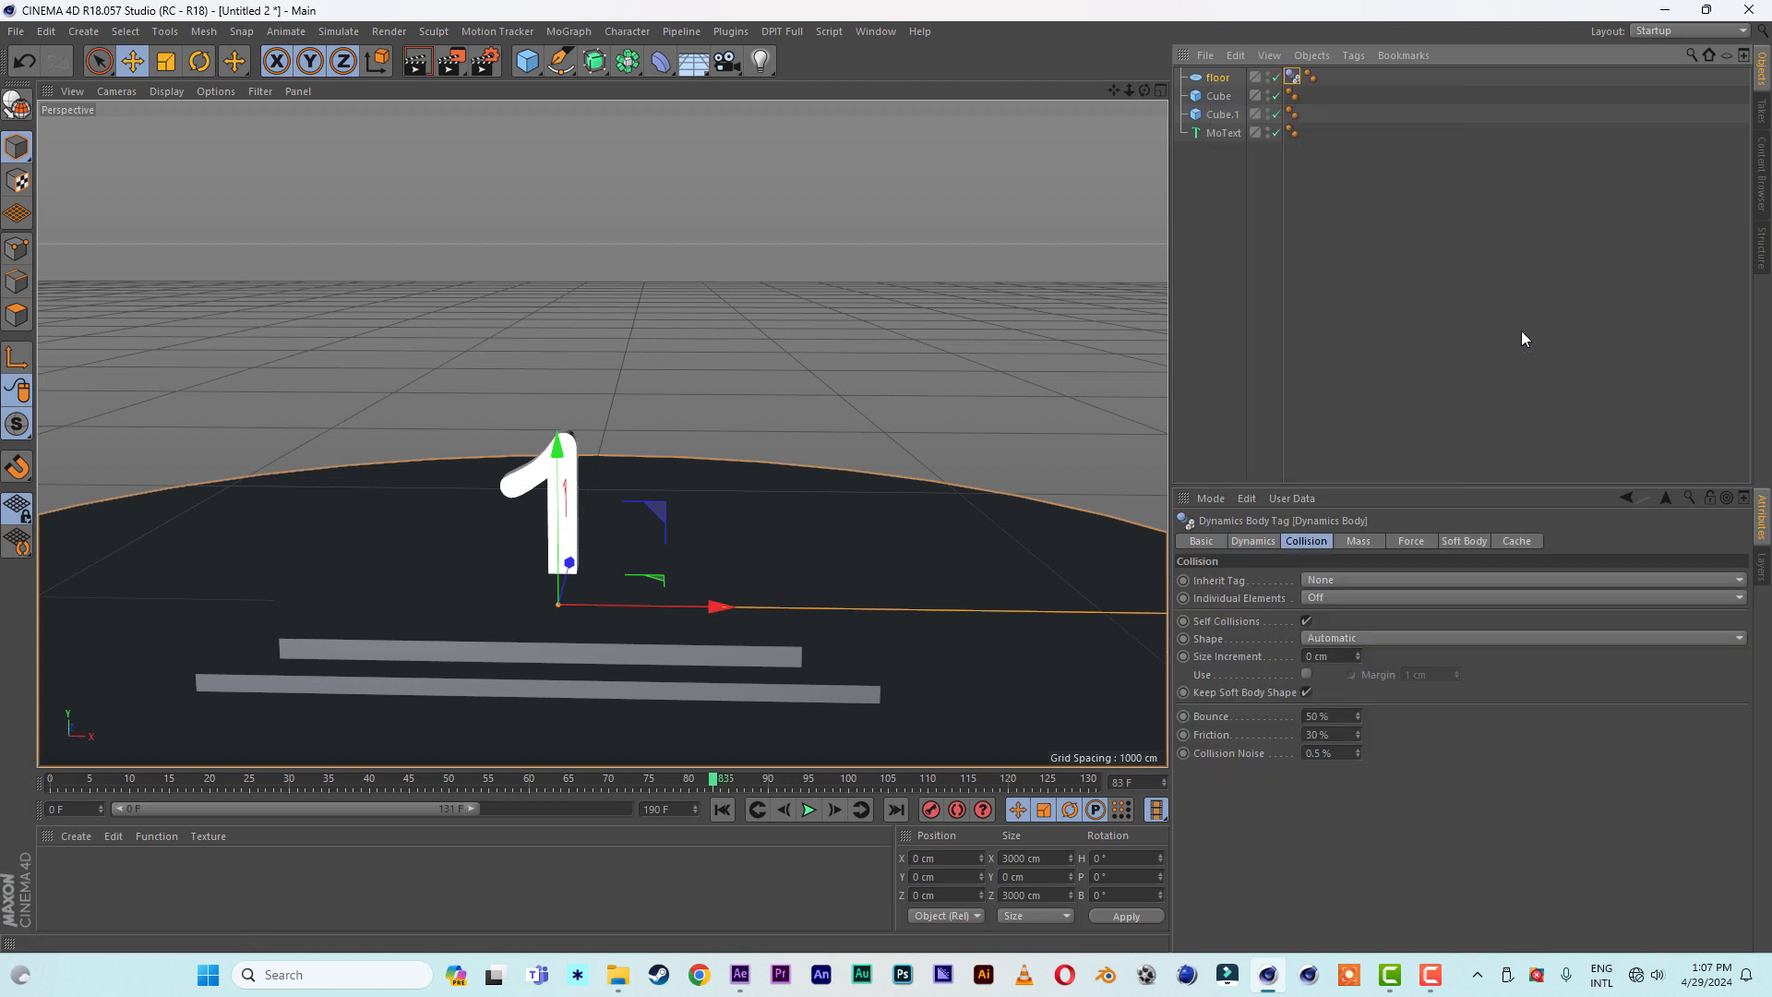
- Add a Rigid Body tag to the lower slab, Cube.1, with its collision shape set to Static Mesh
click(1219, 113)
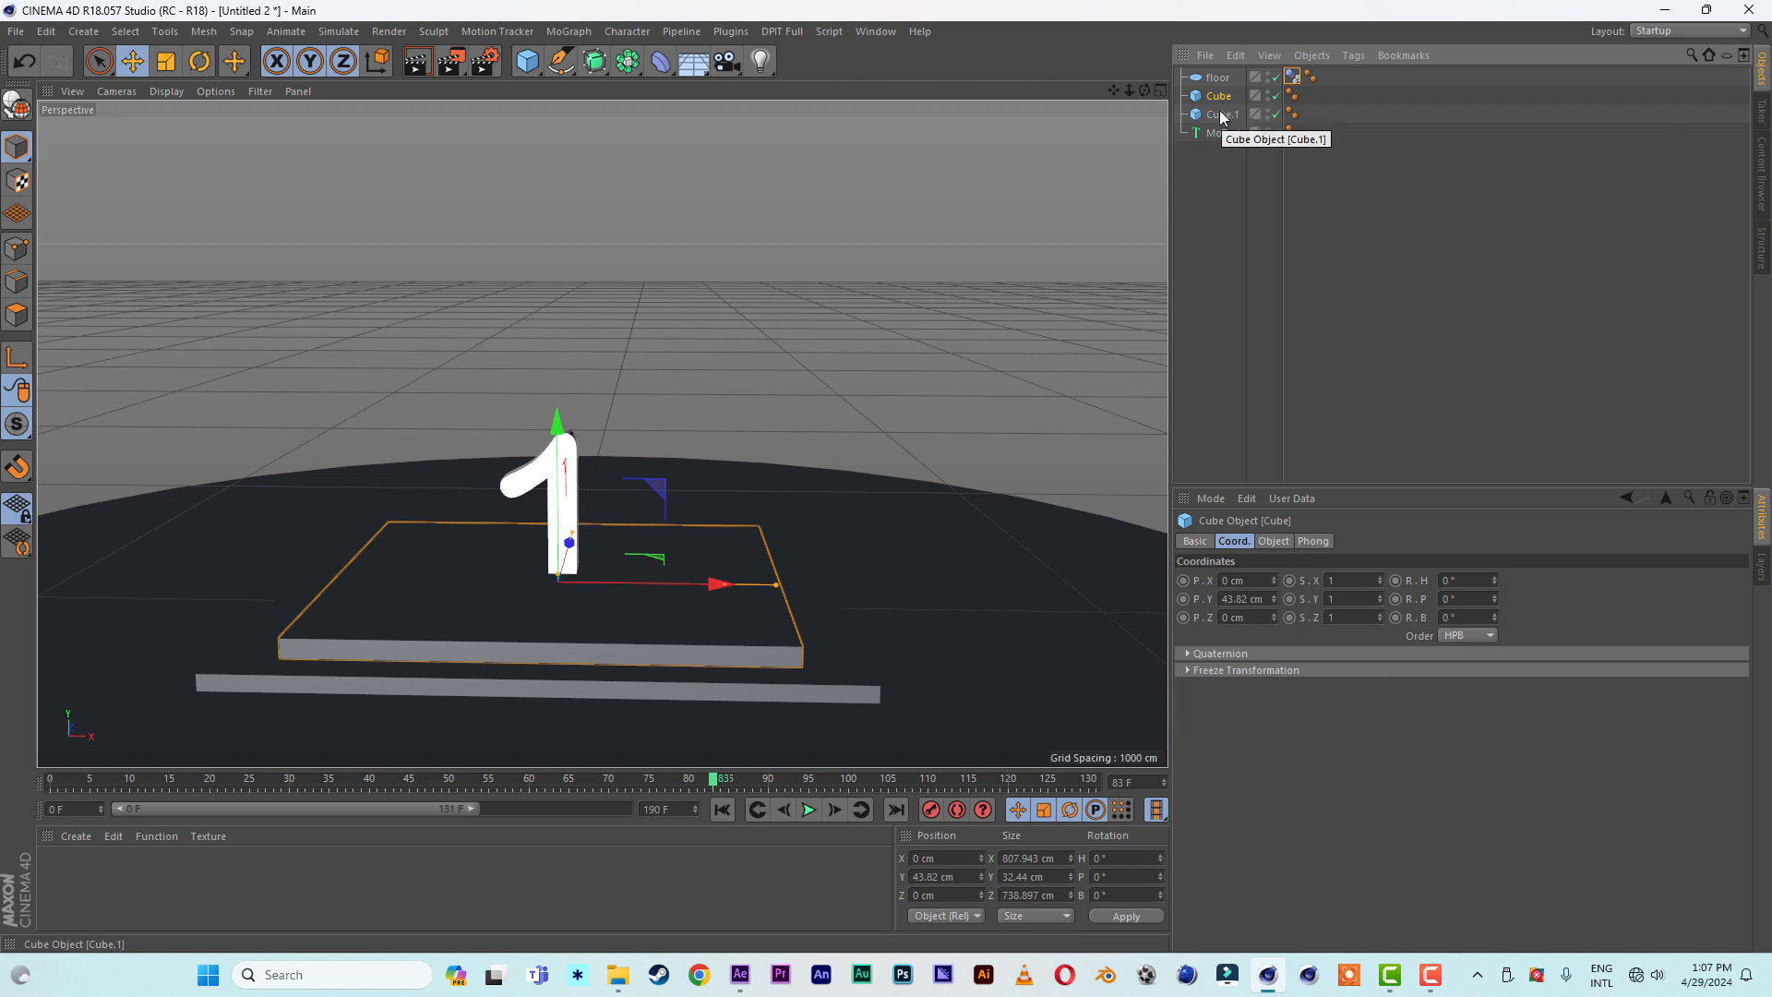
right_click(1218, 115)
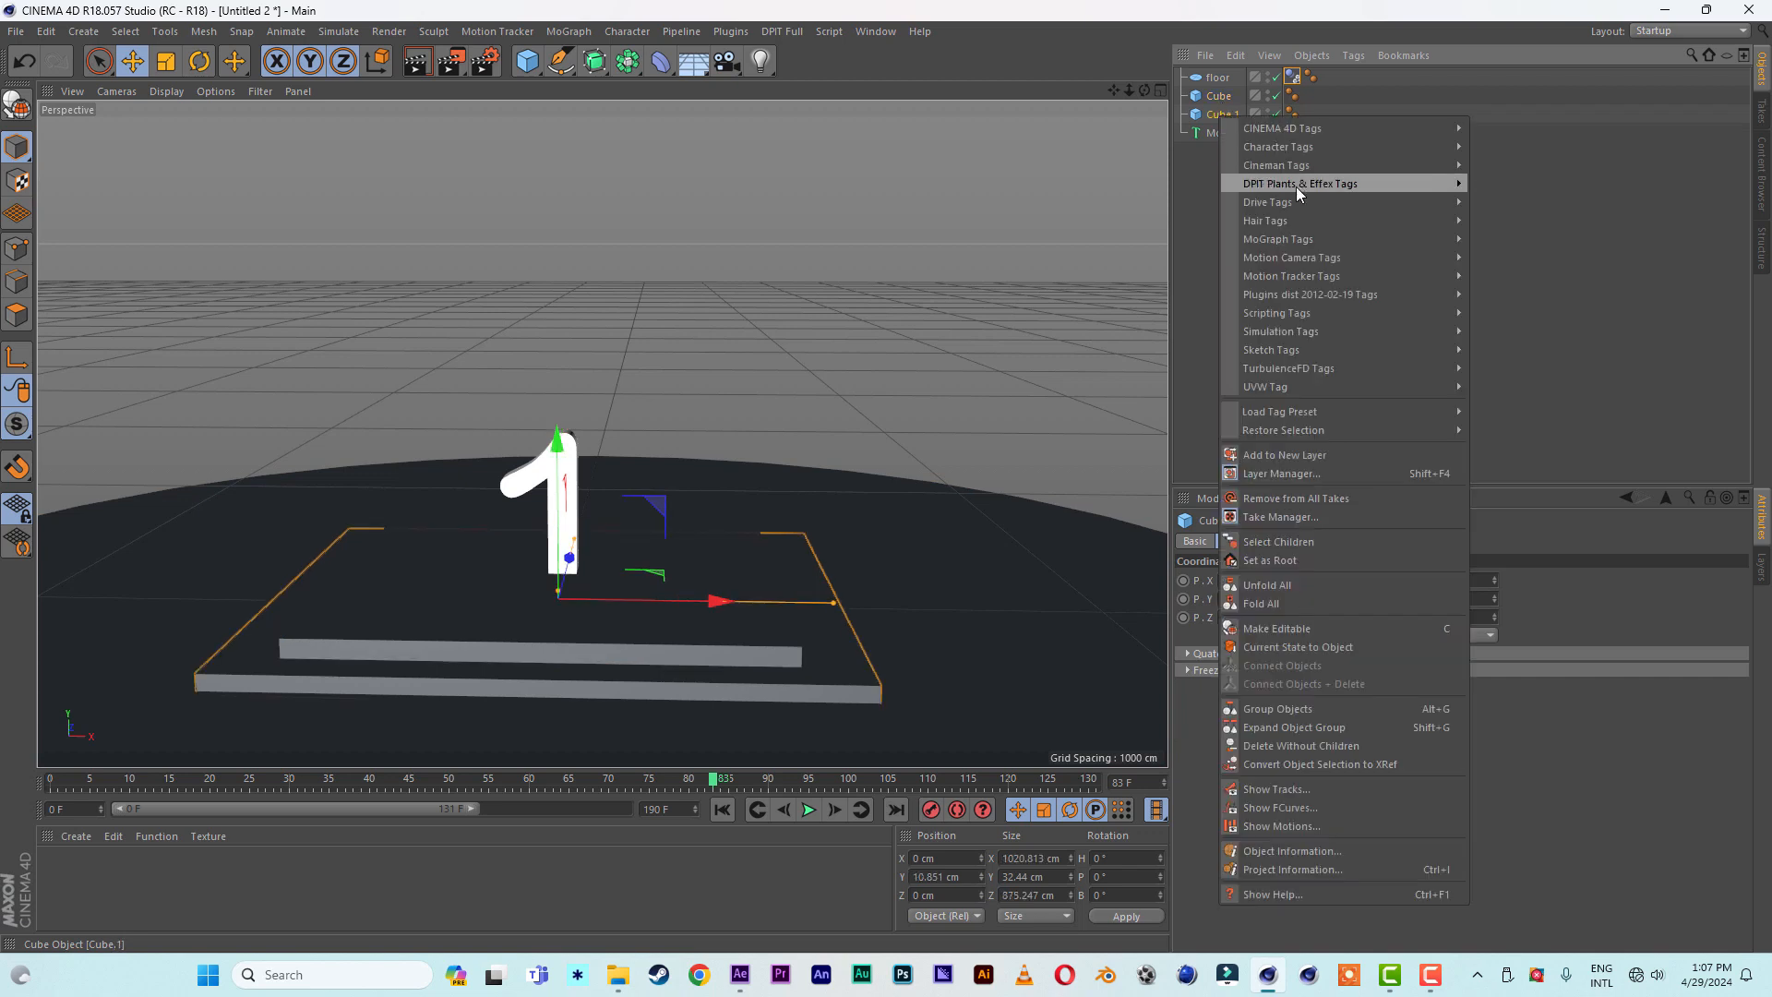
mouse_move(1307, 330)
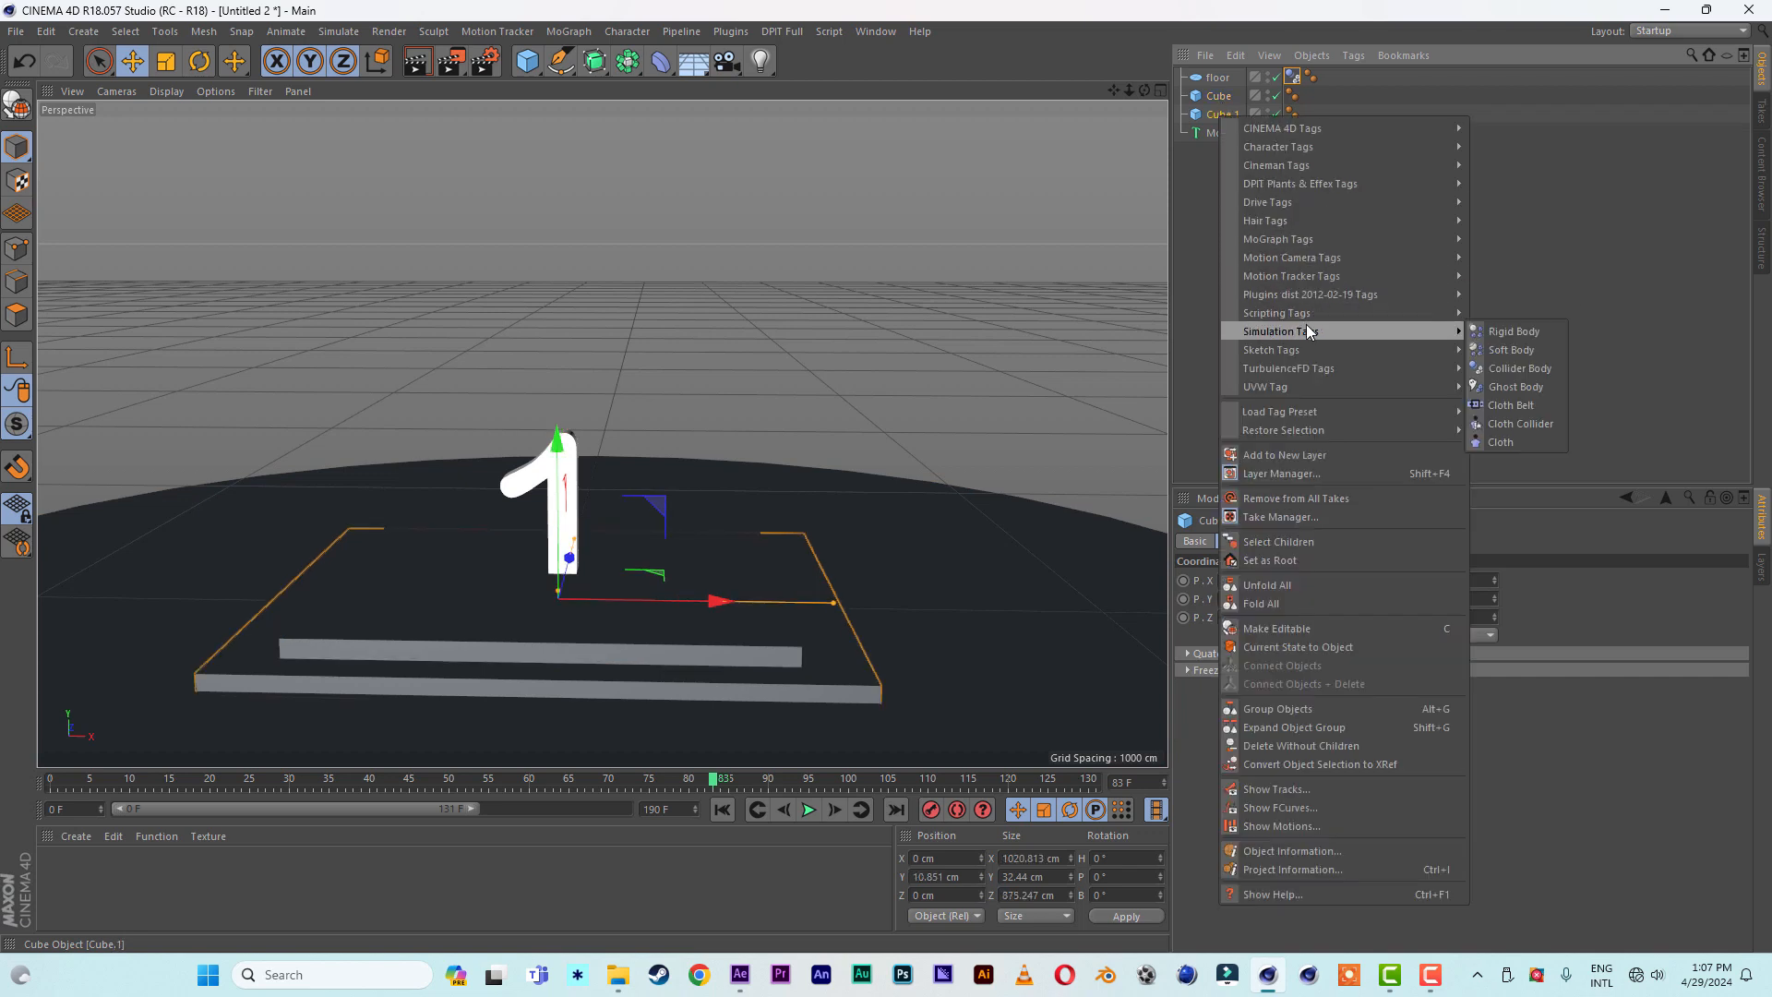
click(1506, 331)
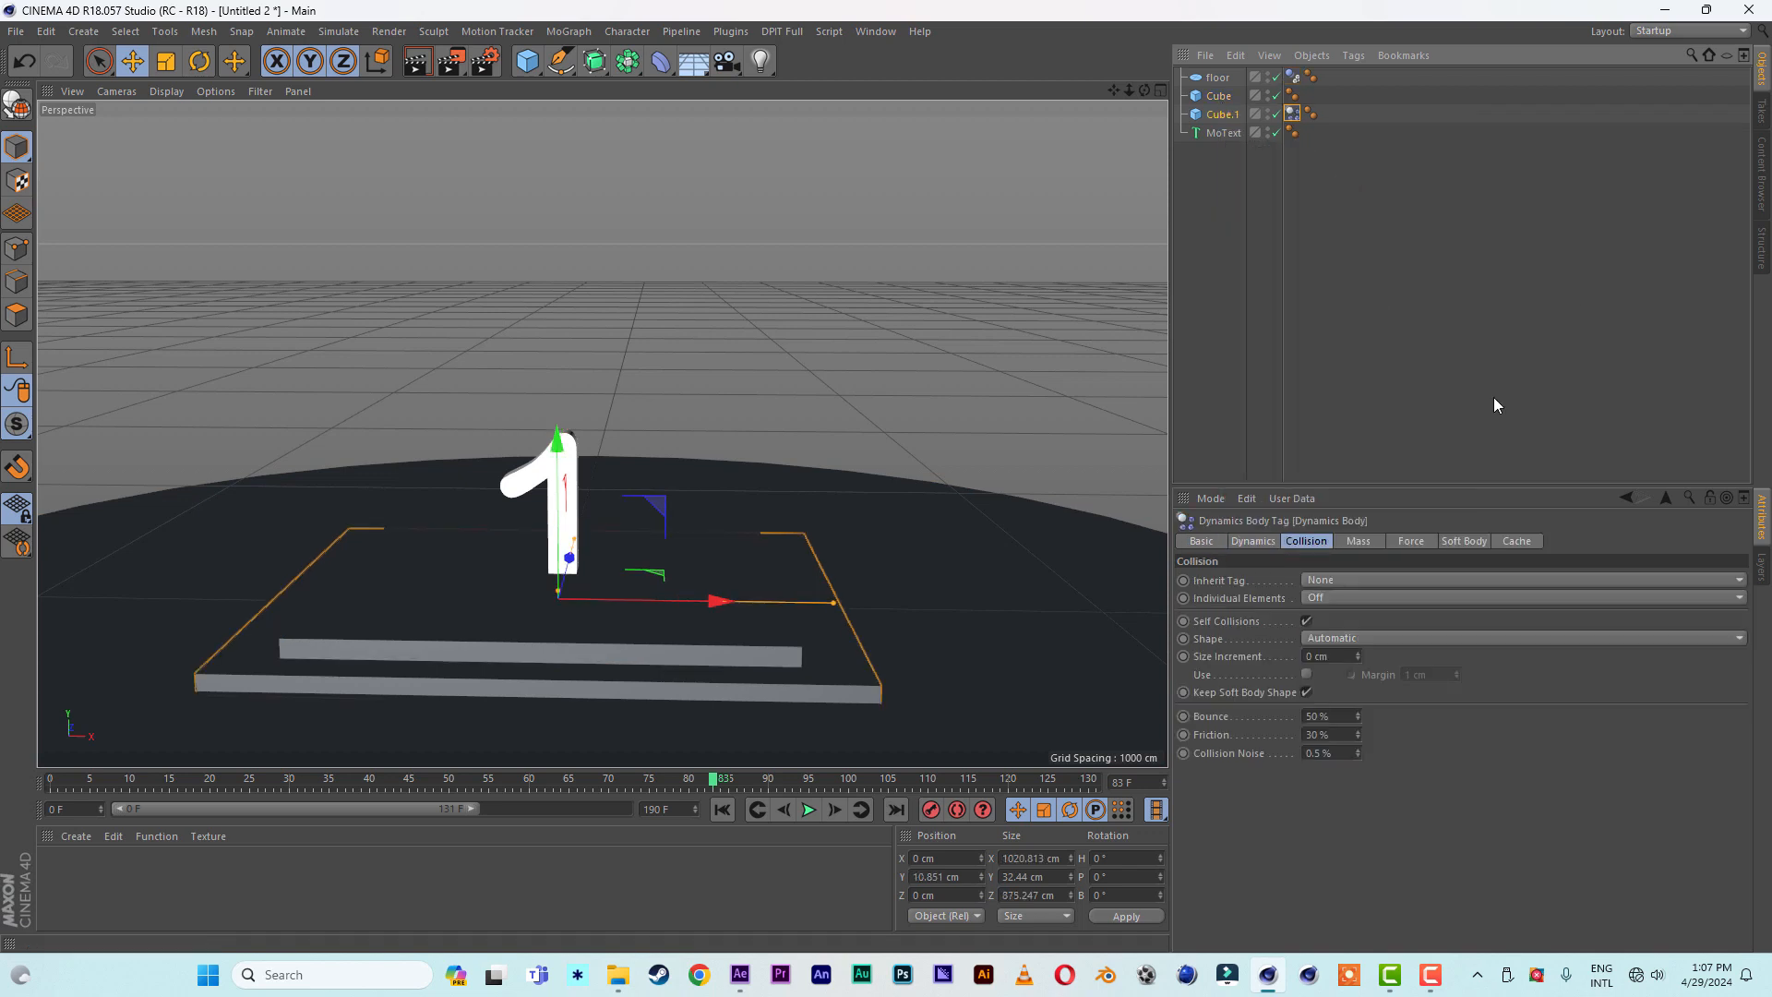
click(1343, 639)
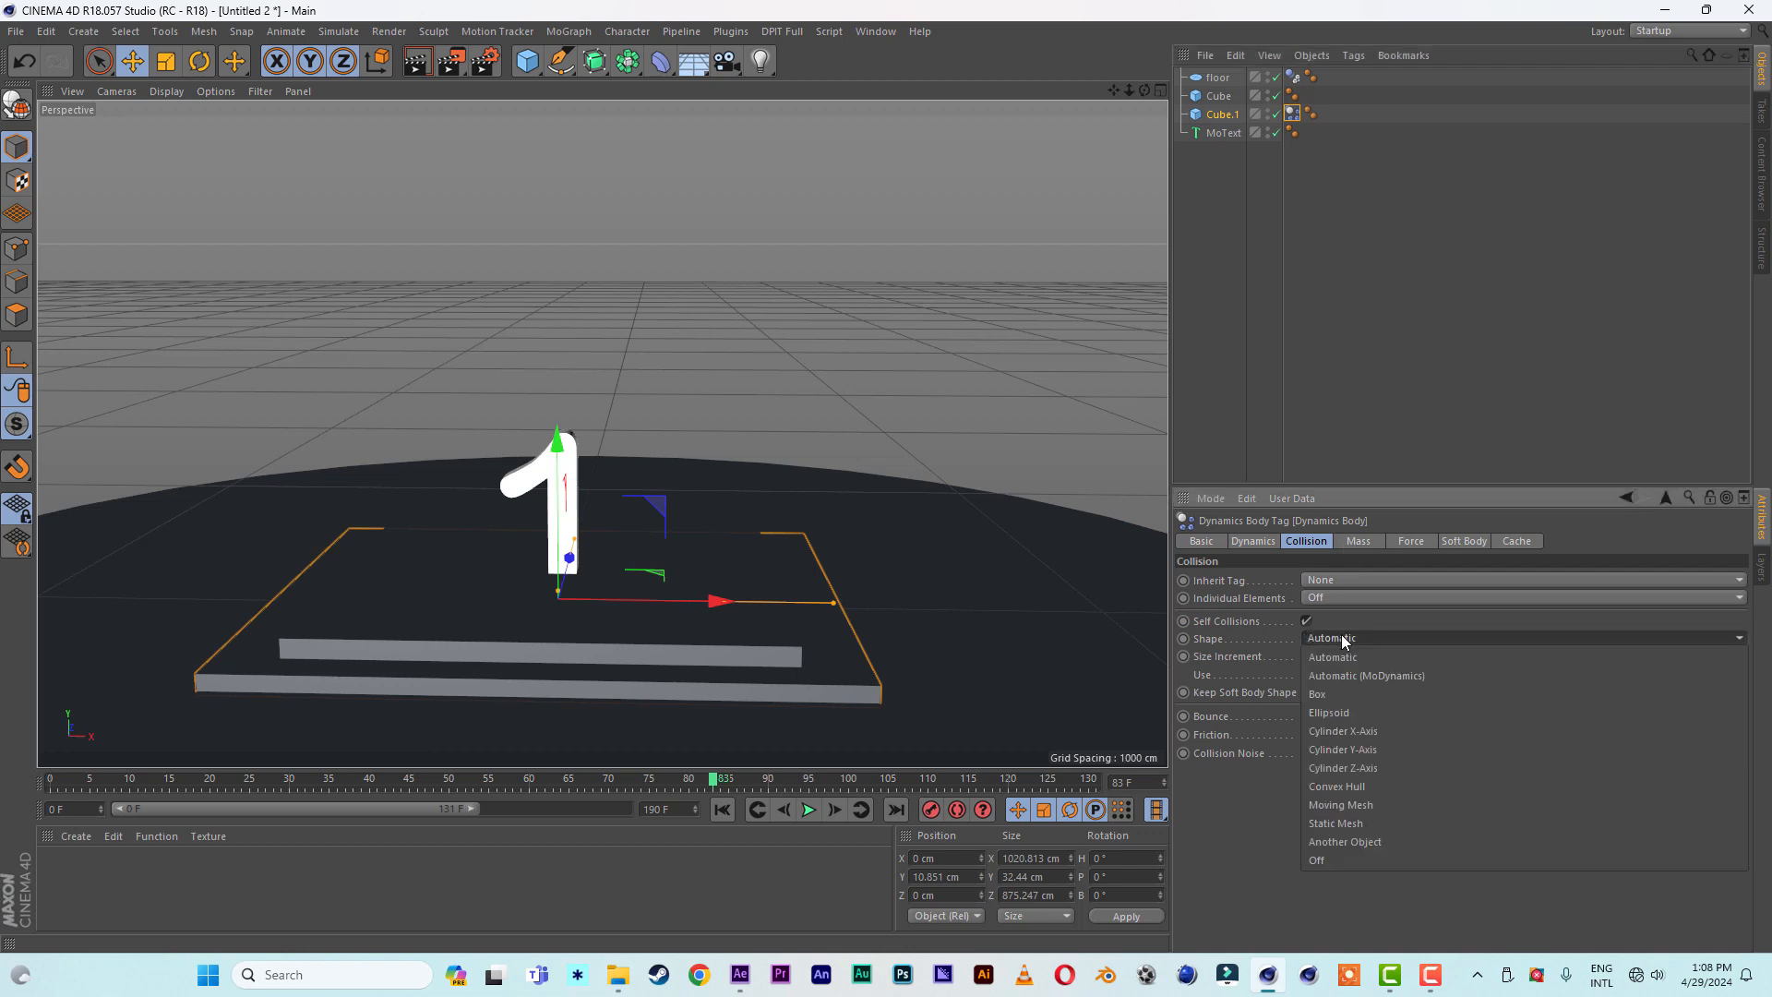
click(1348, 822)
- Return to frame 0, add a Voronoi Fracture object, and make the upper slab, Cube, its child
click(1218, 99)
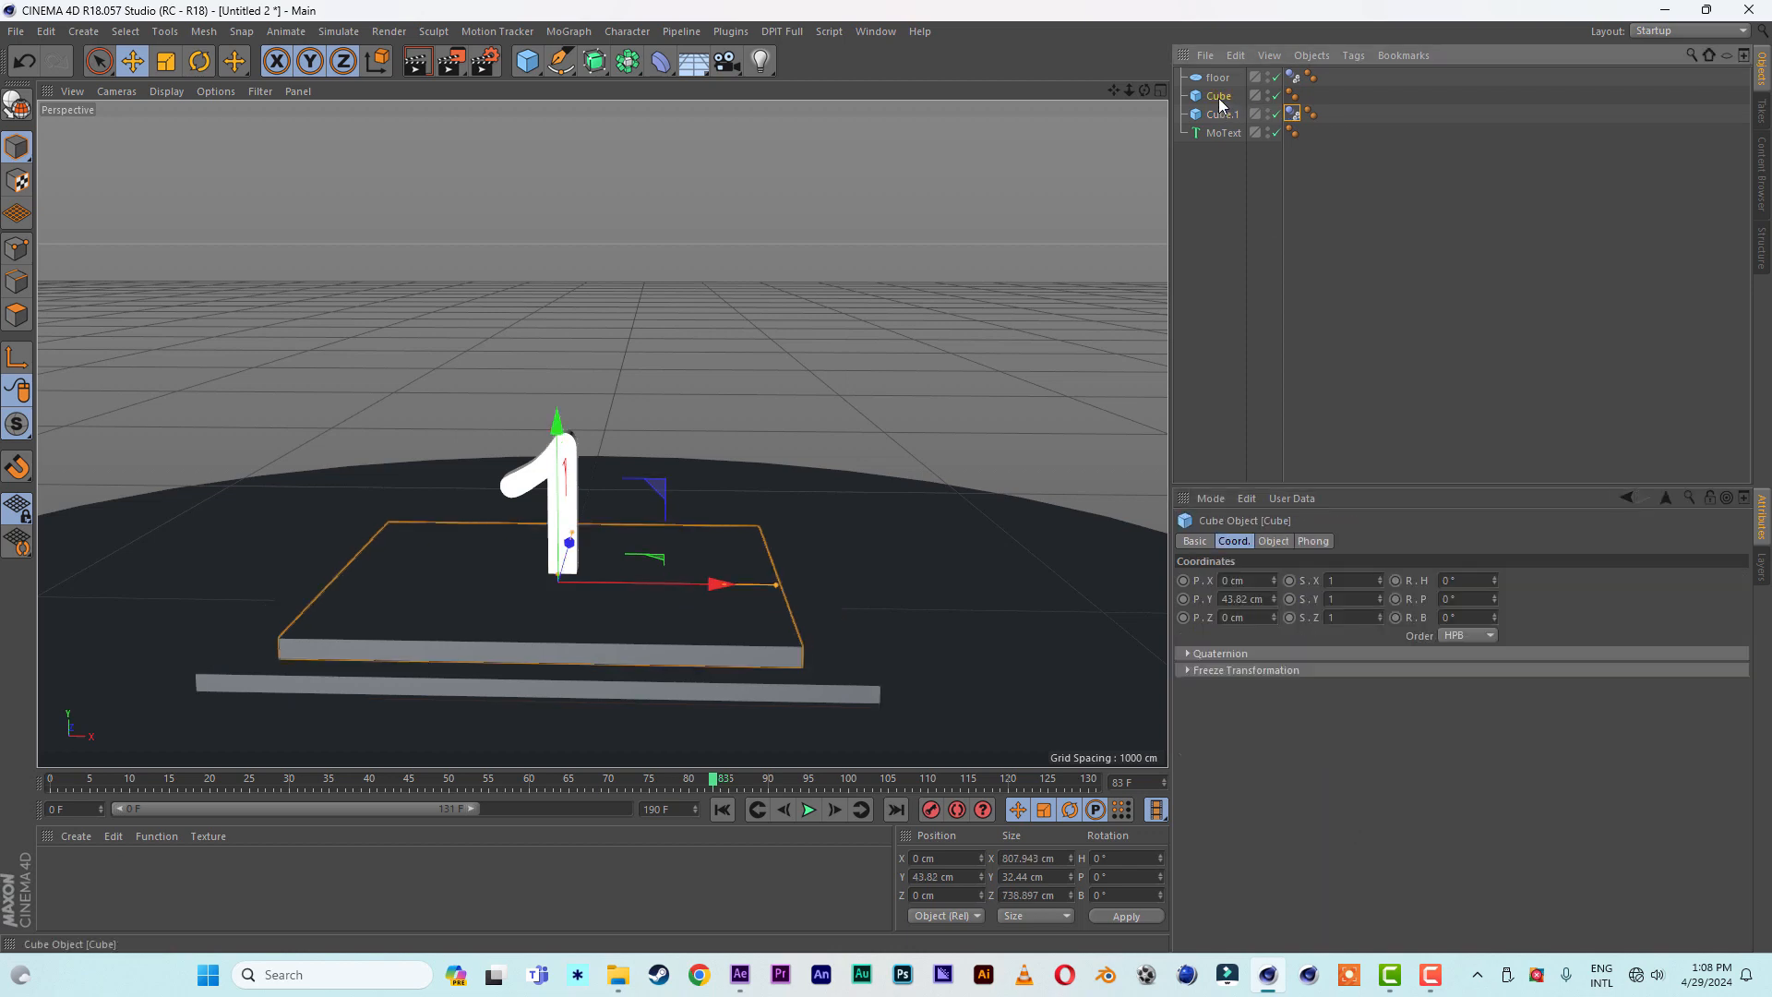
key(shift+f)
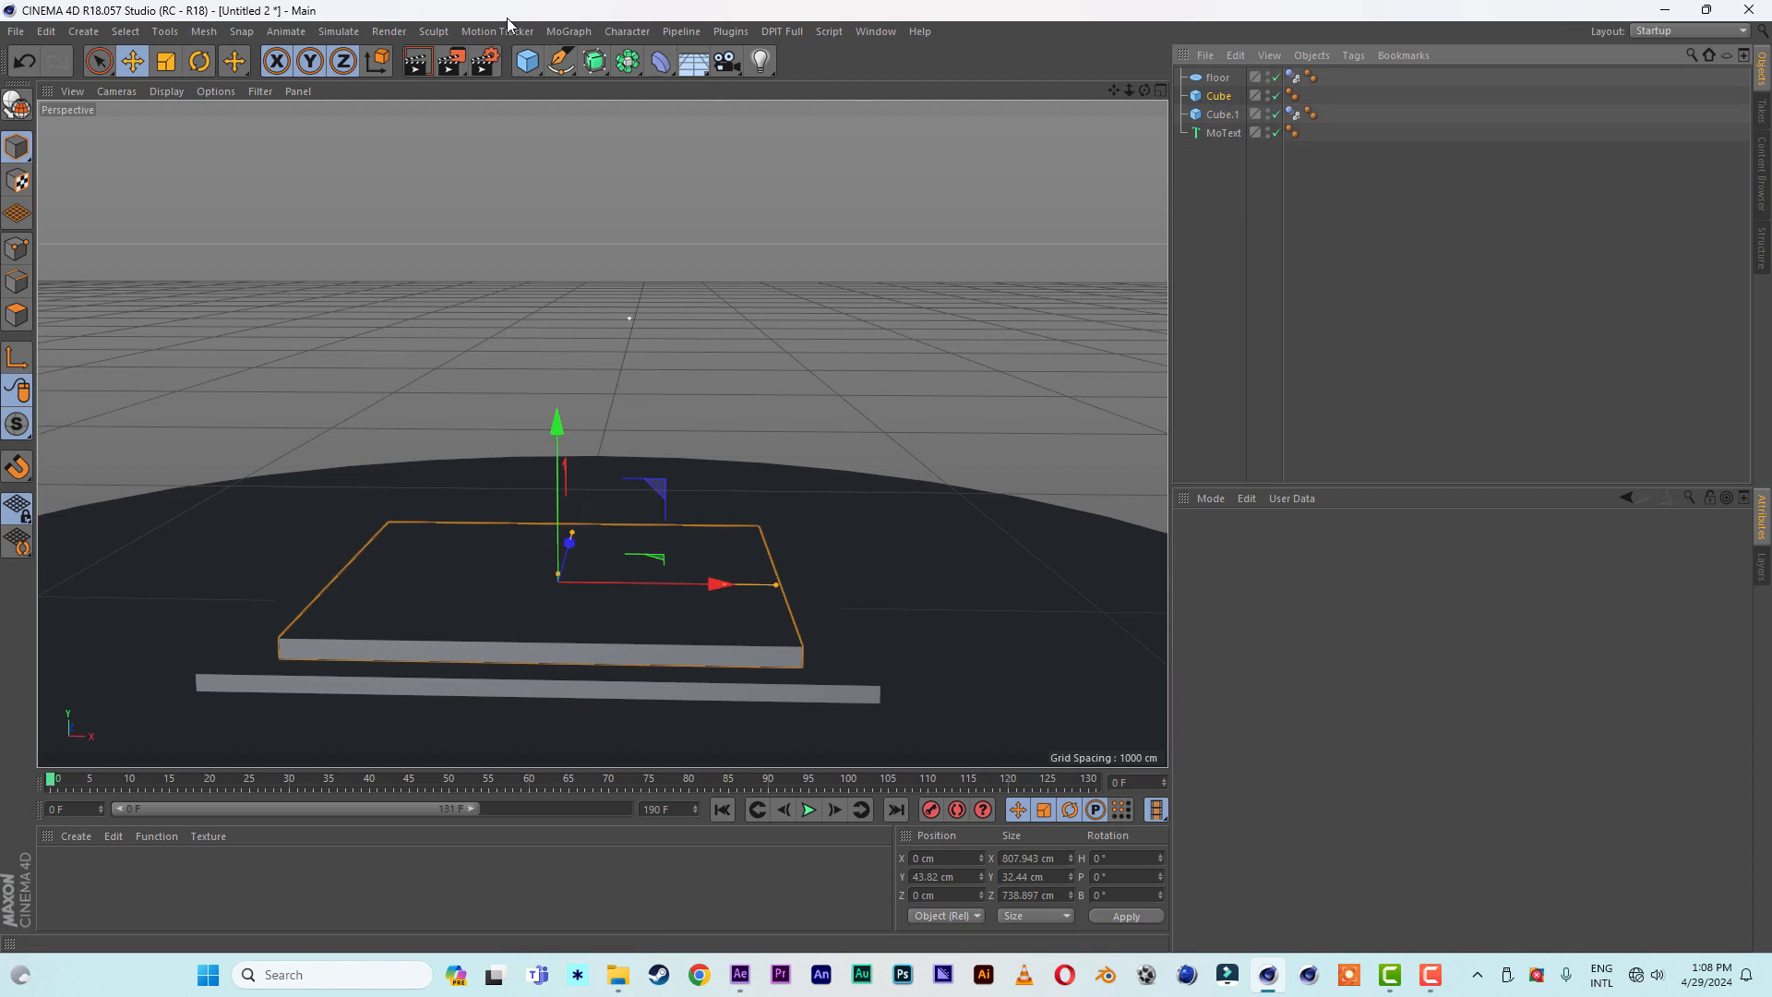
click(558, 32)
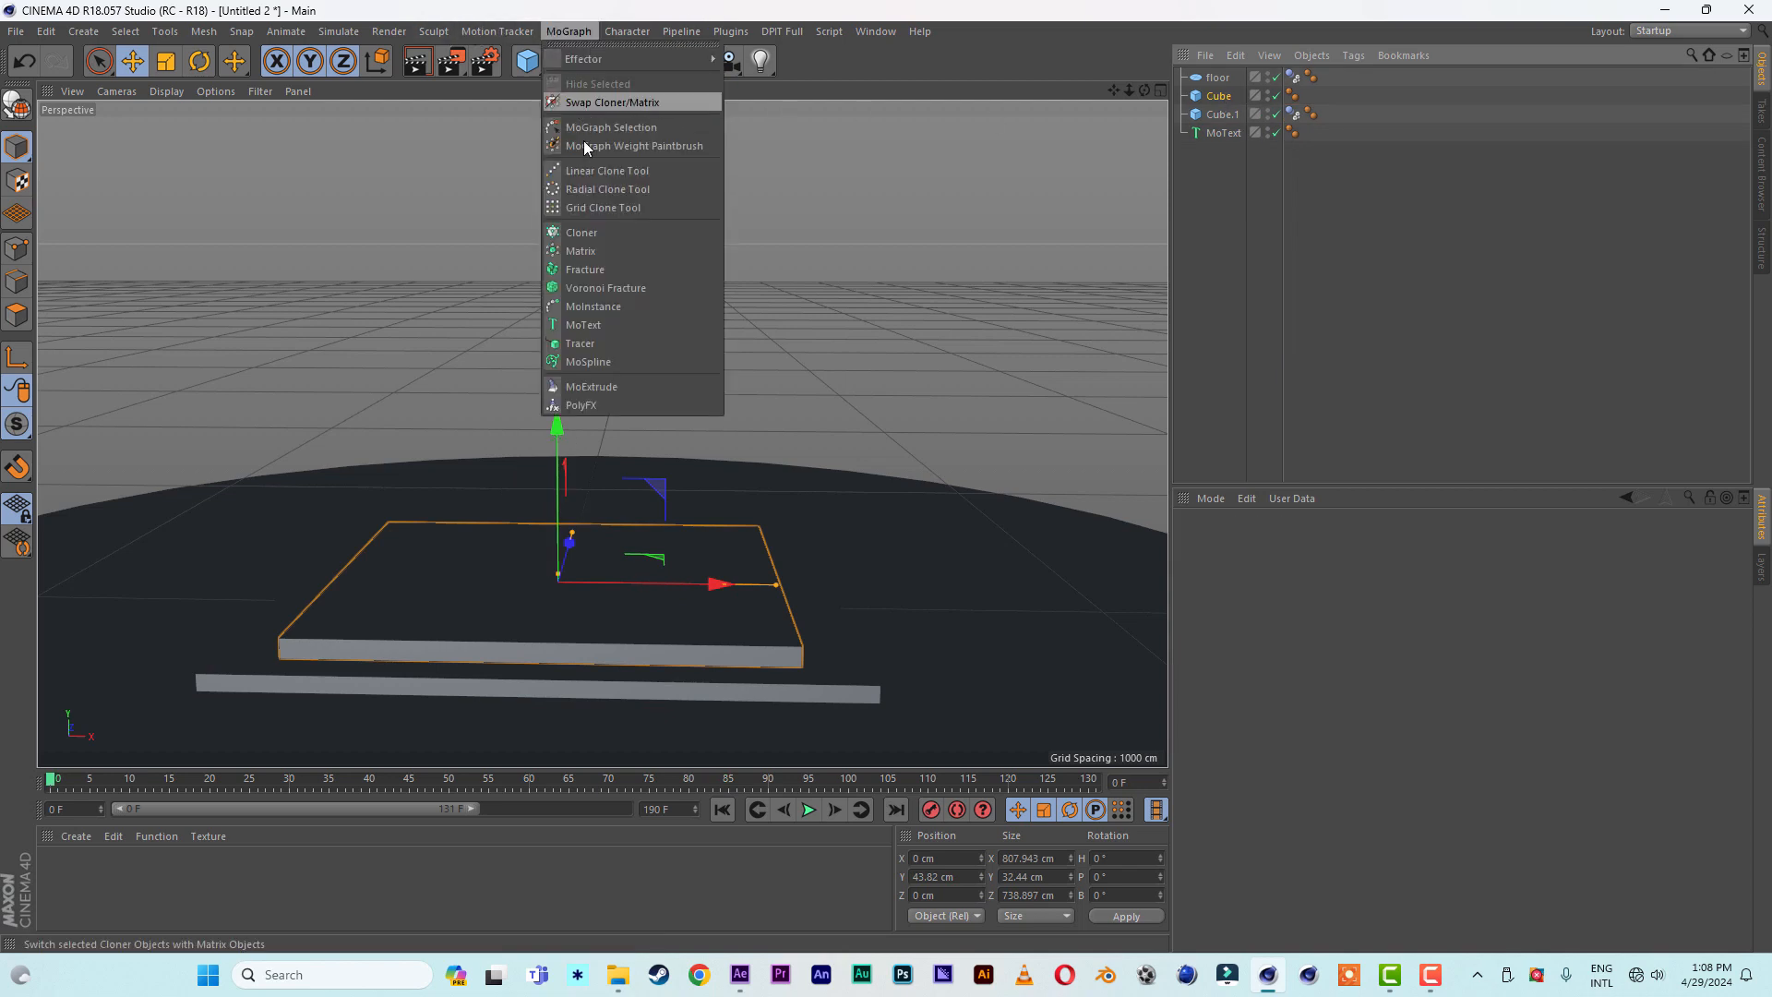
click(604, 287)
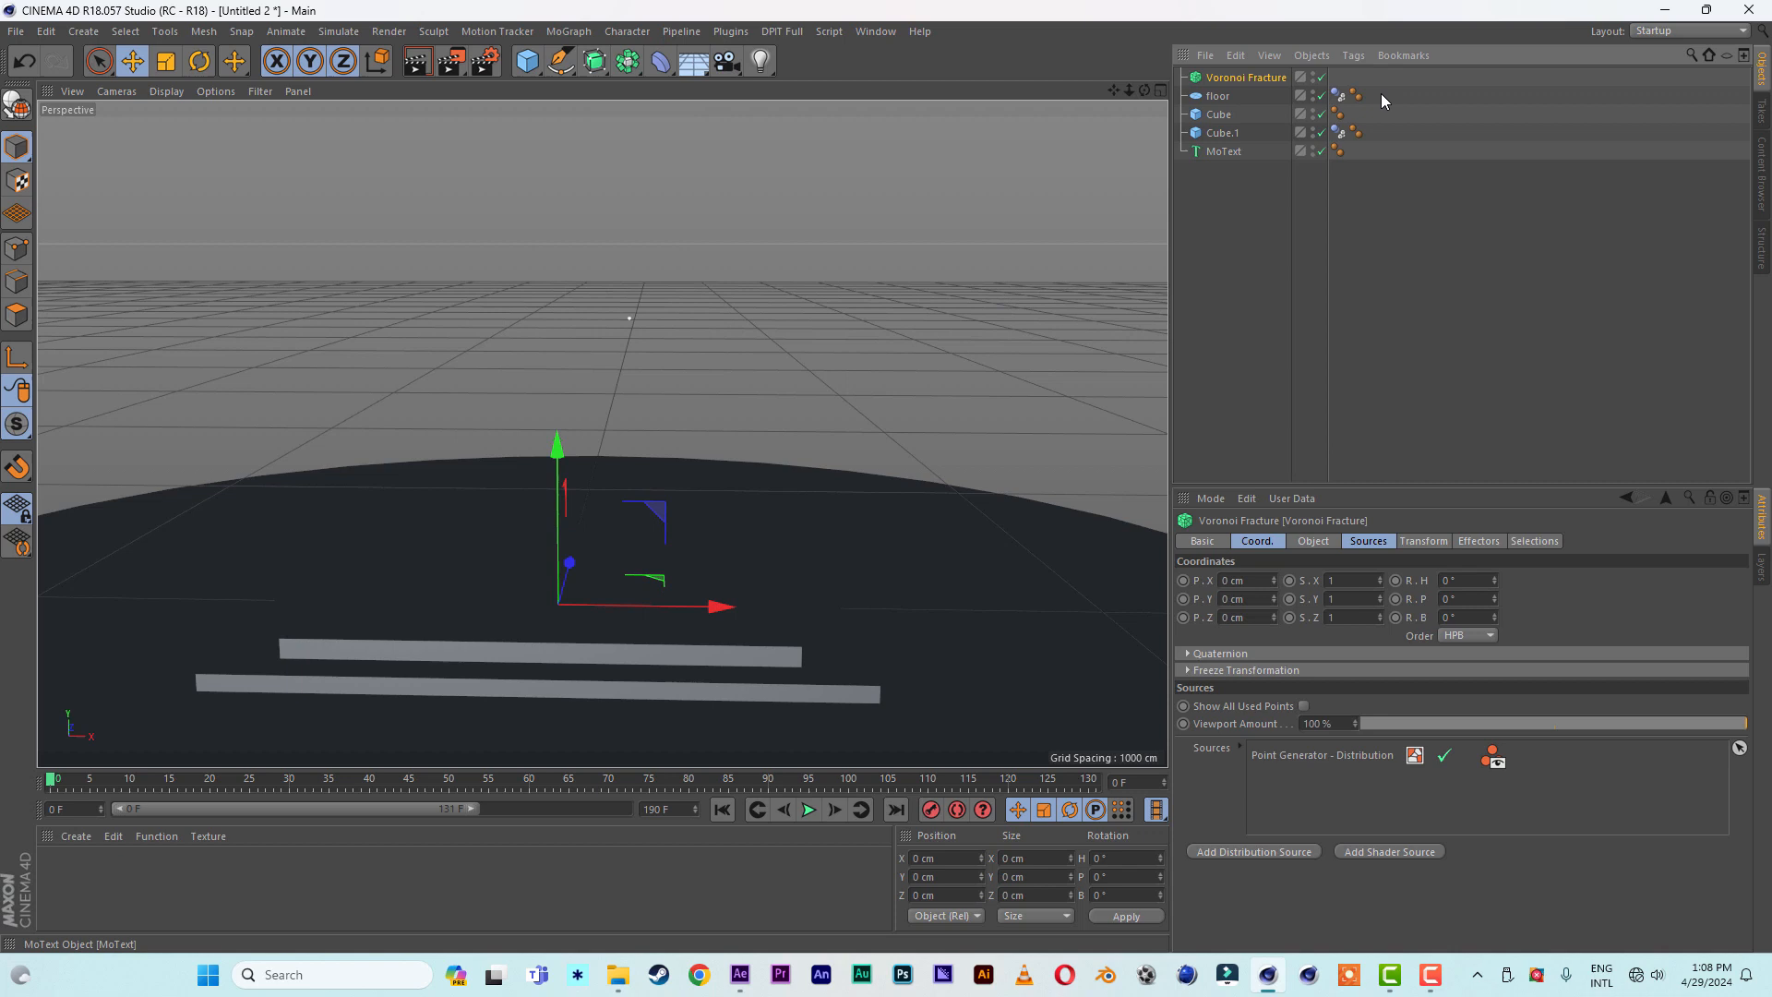
click(1217, 116)
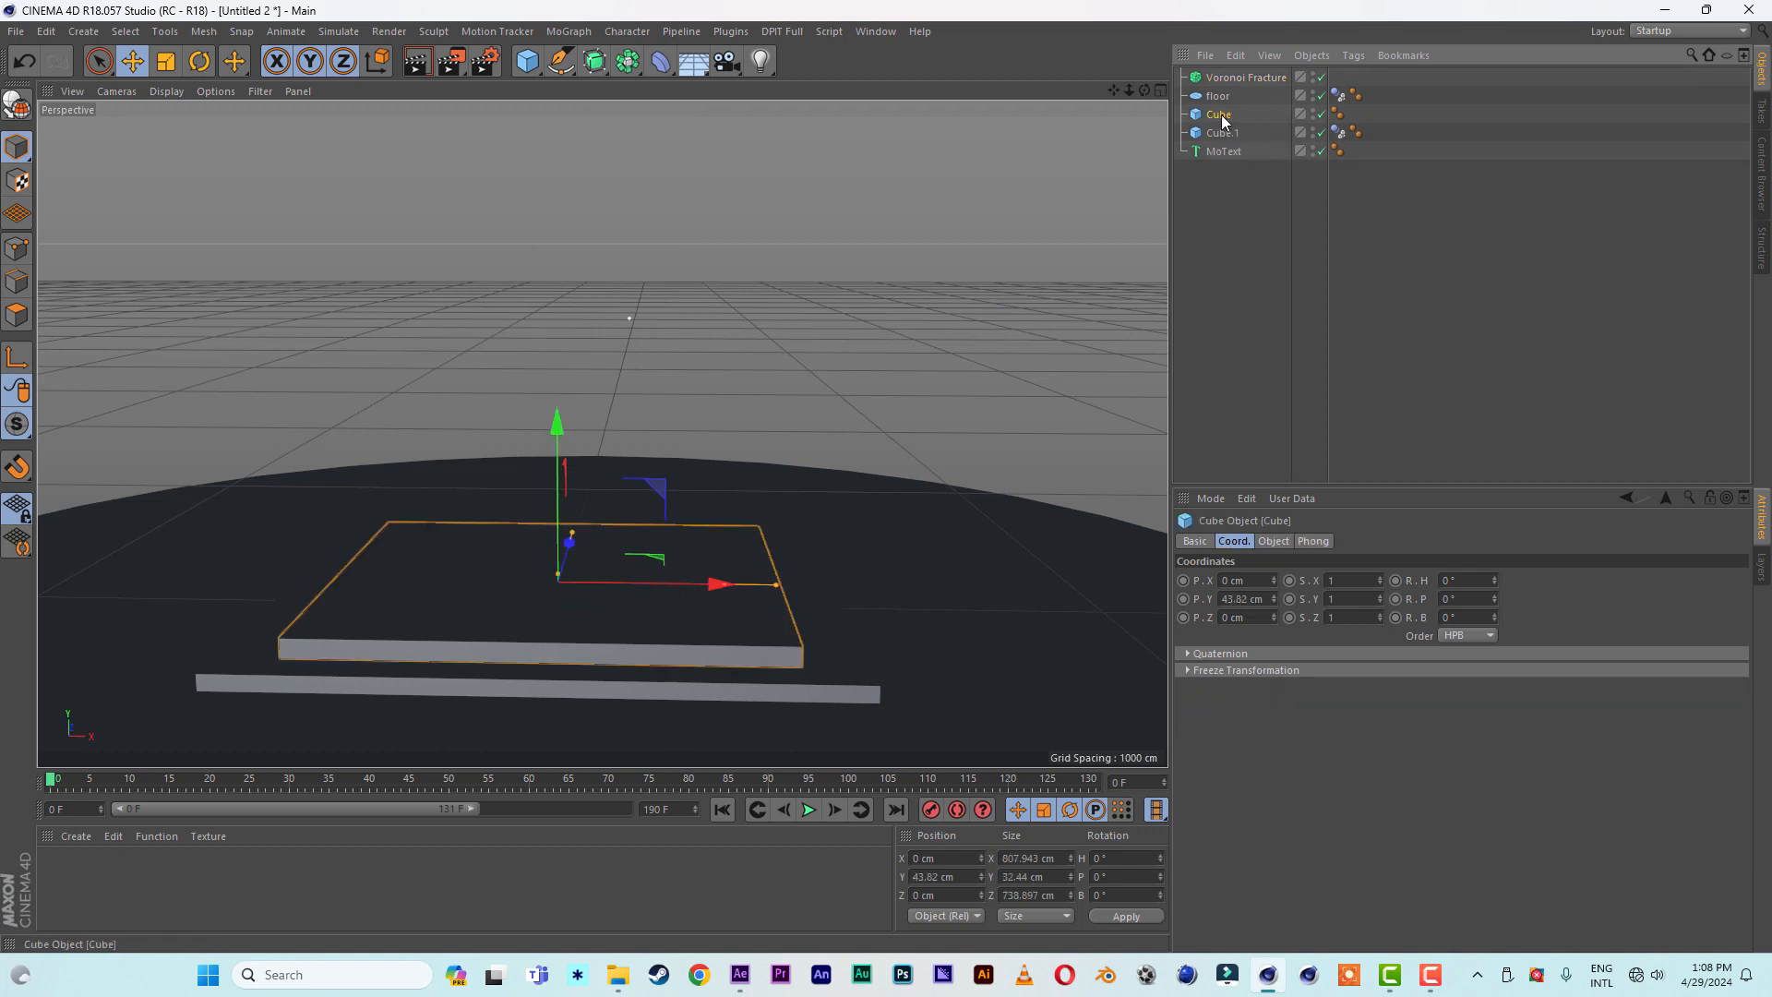
drag(1233, 81, 1225, 121)
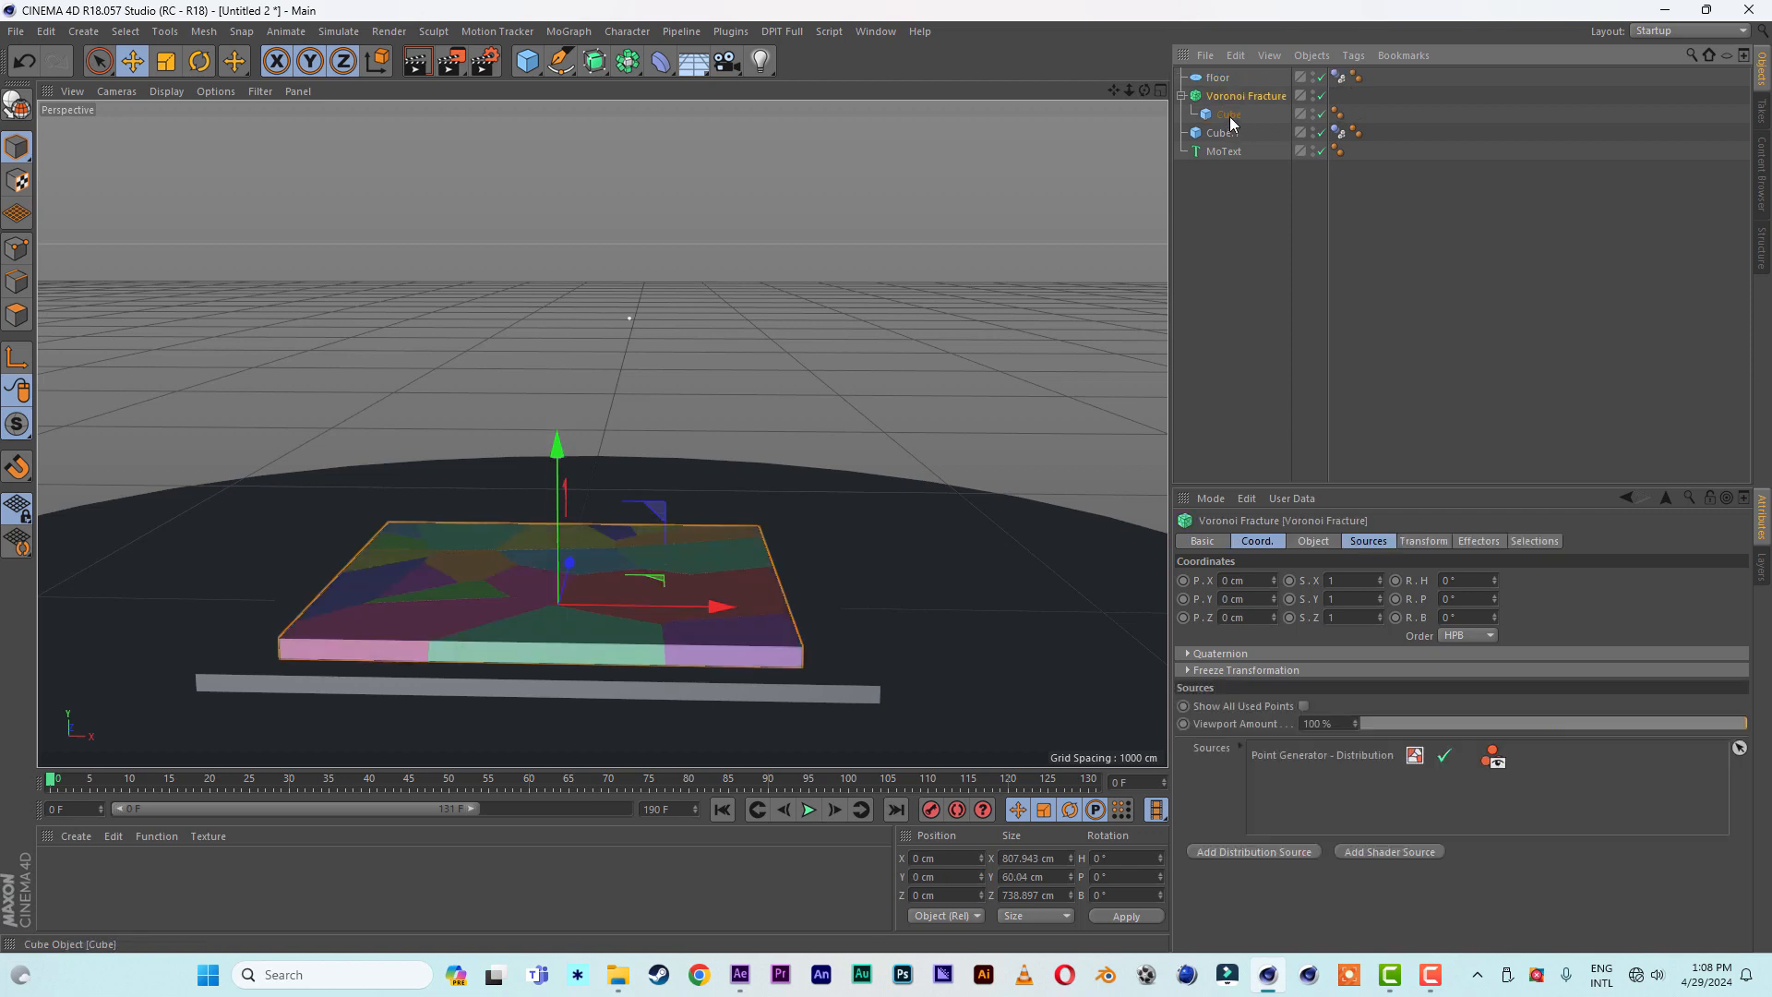
click(1182, 96)
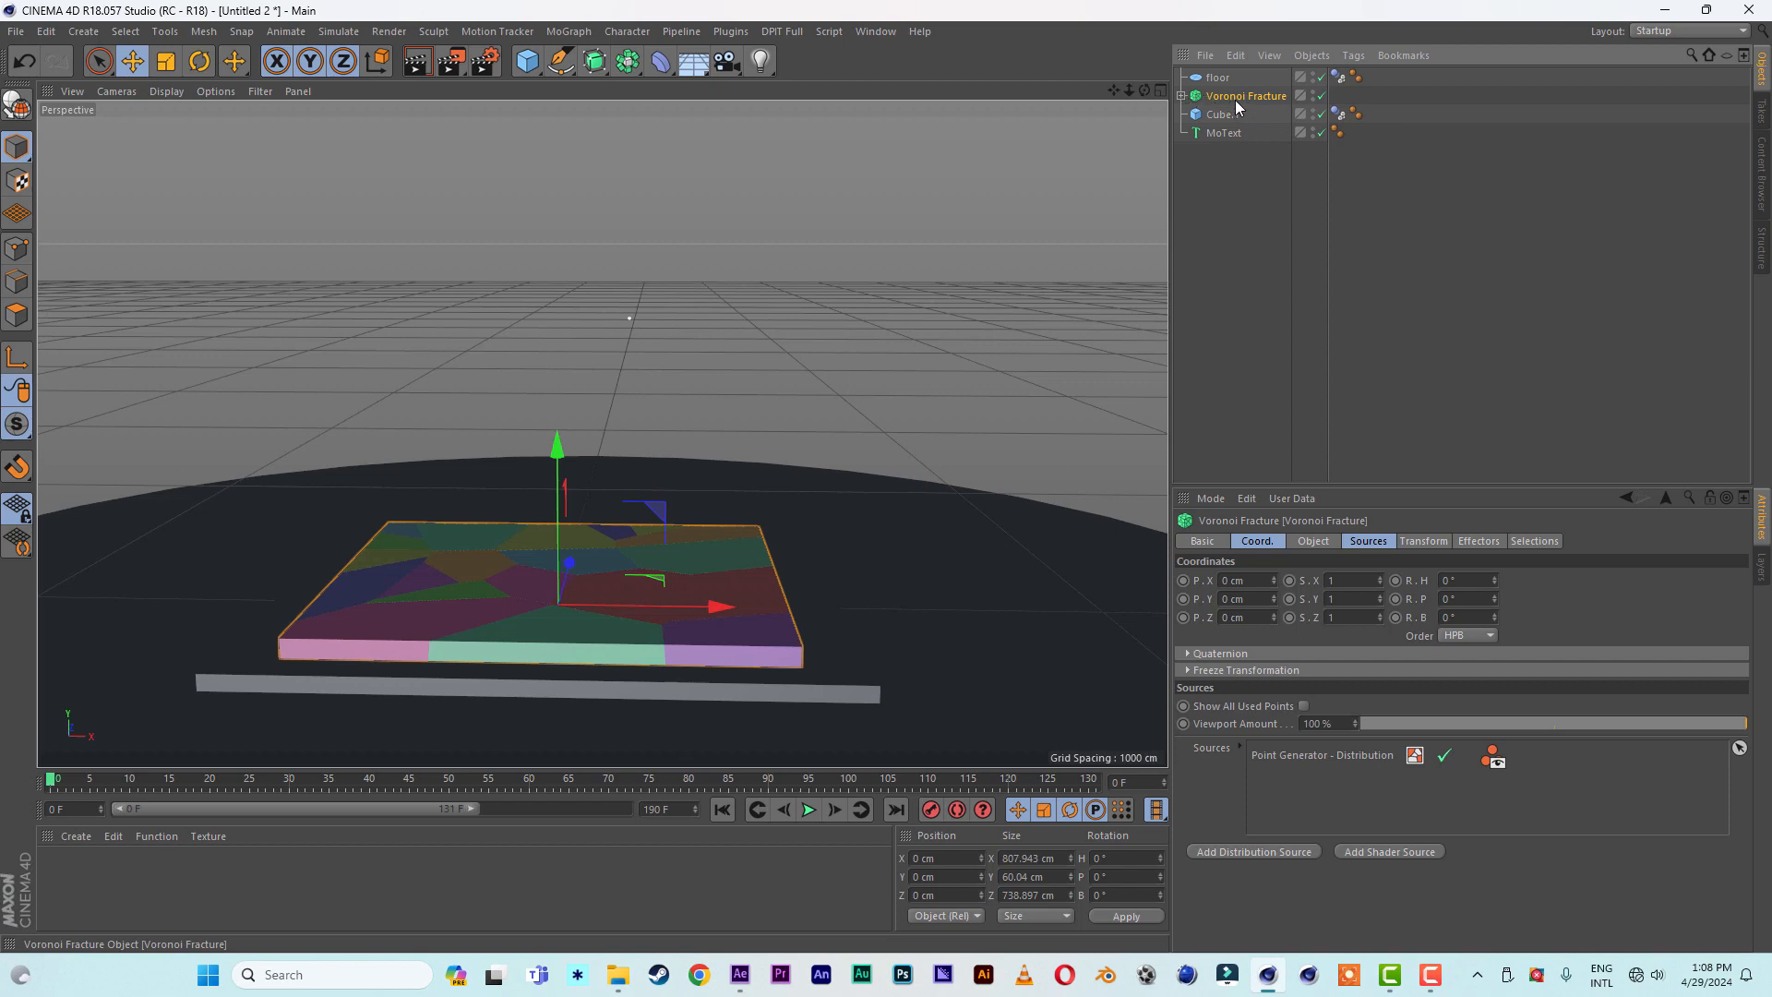
- Set the Voronoi Fracture's point generator to 250 points with the Normal distribution type
click(1365, 547)
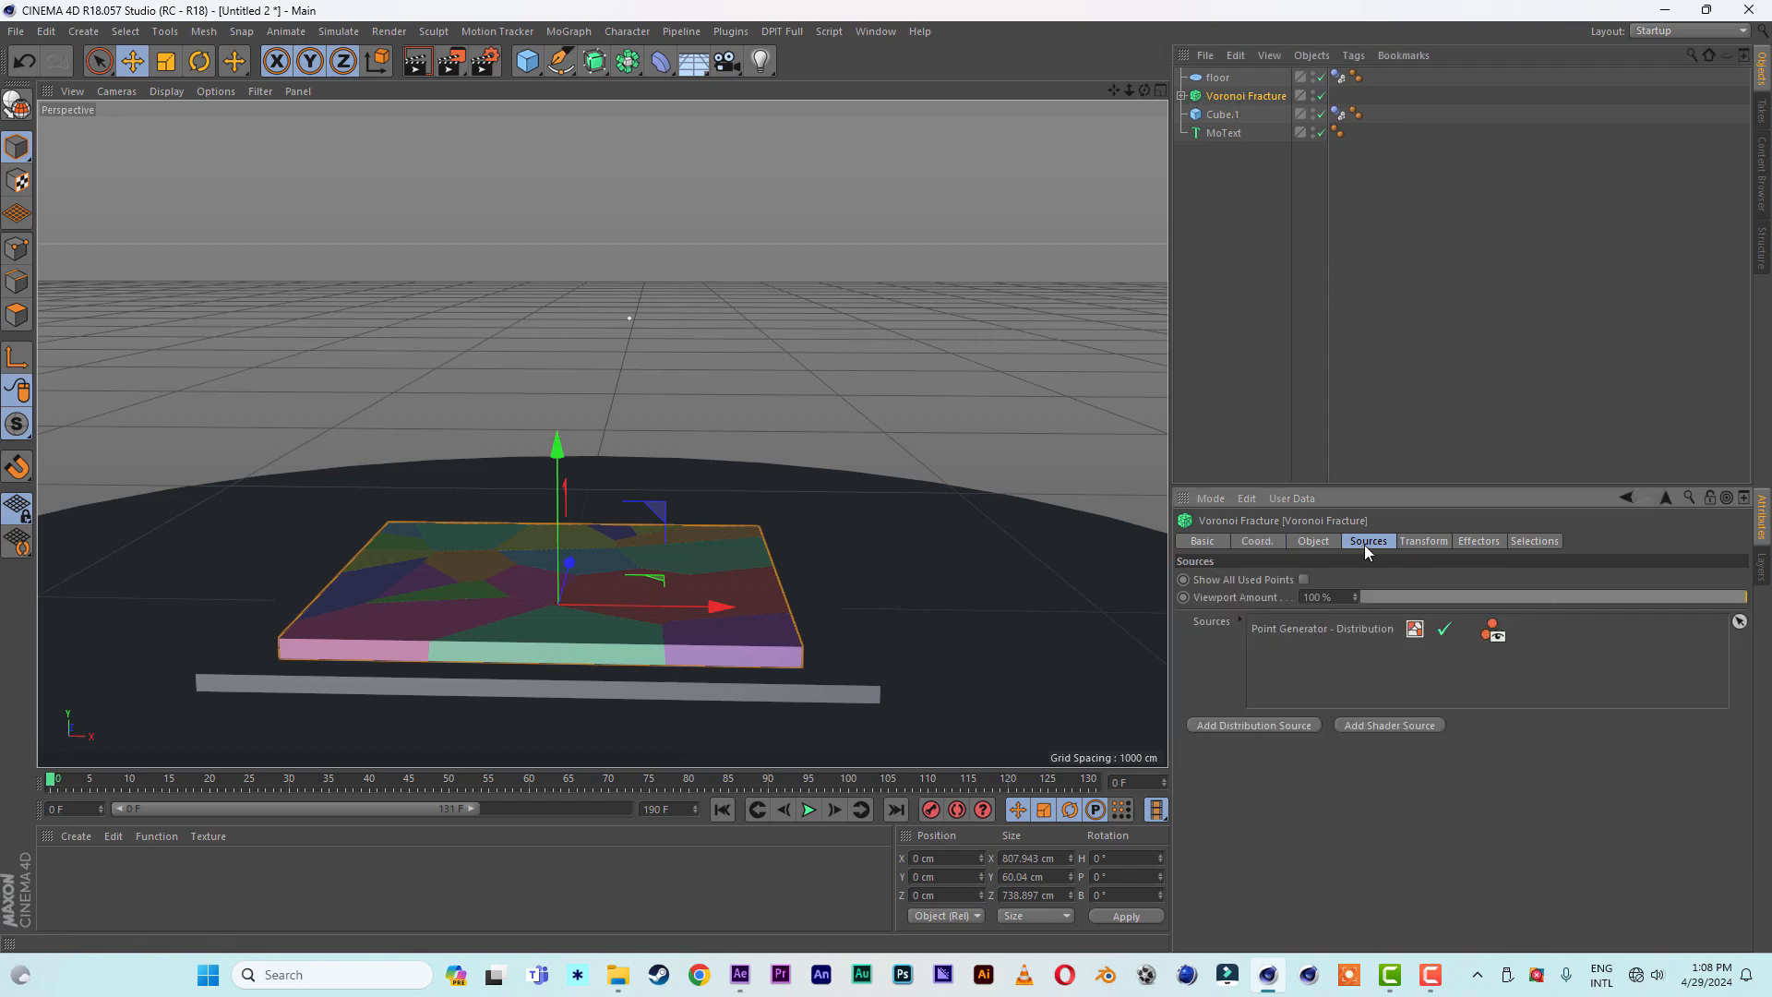
click(1329, 628)
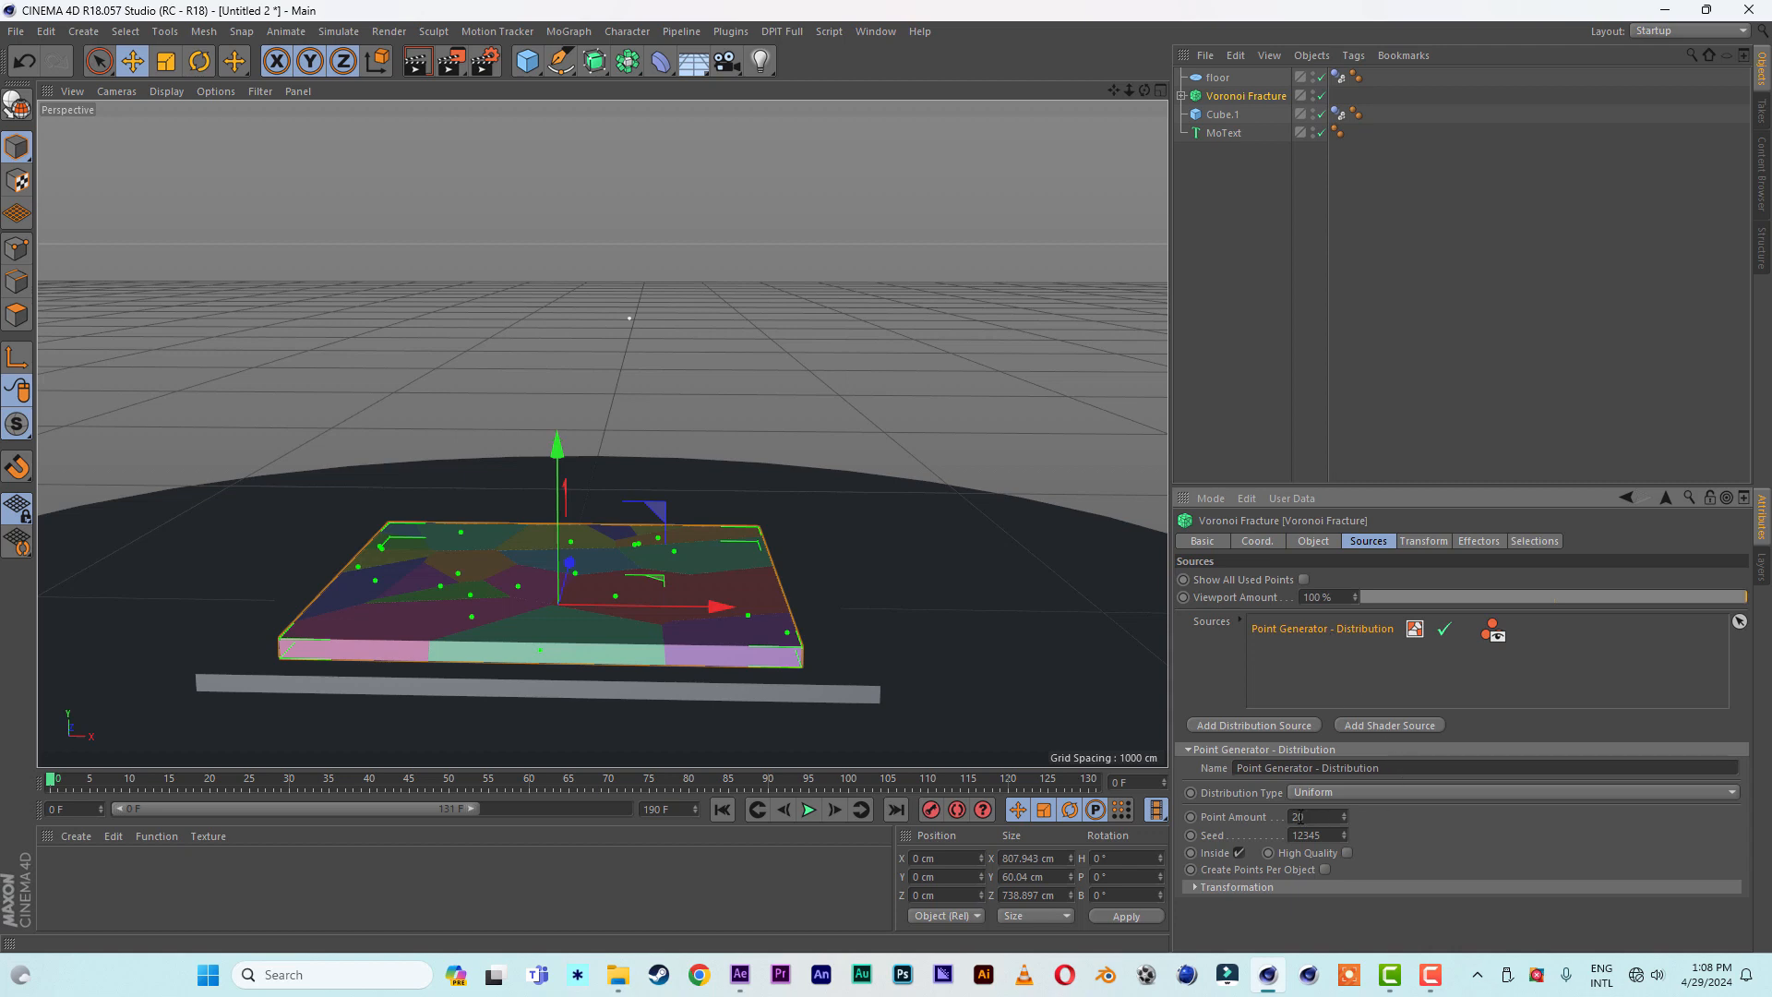
text(250)
key(Return)
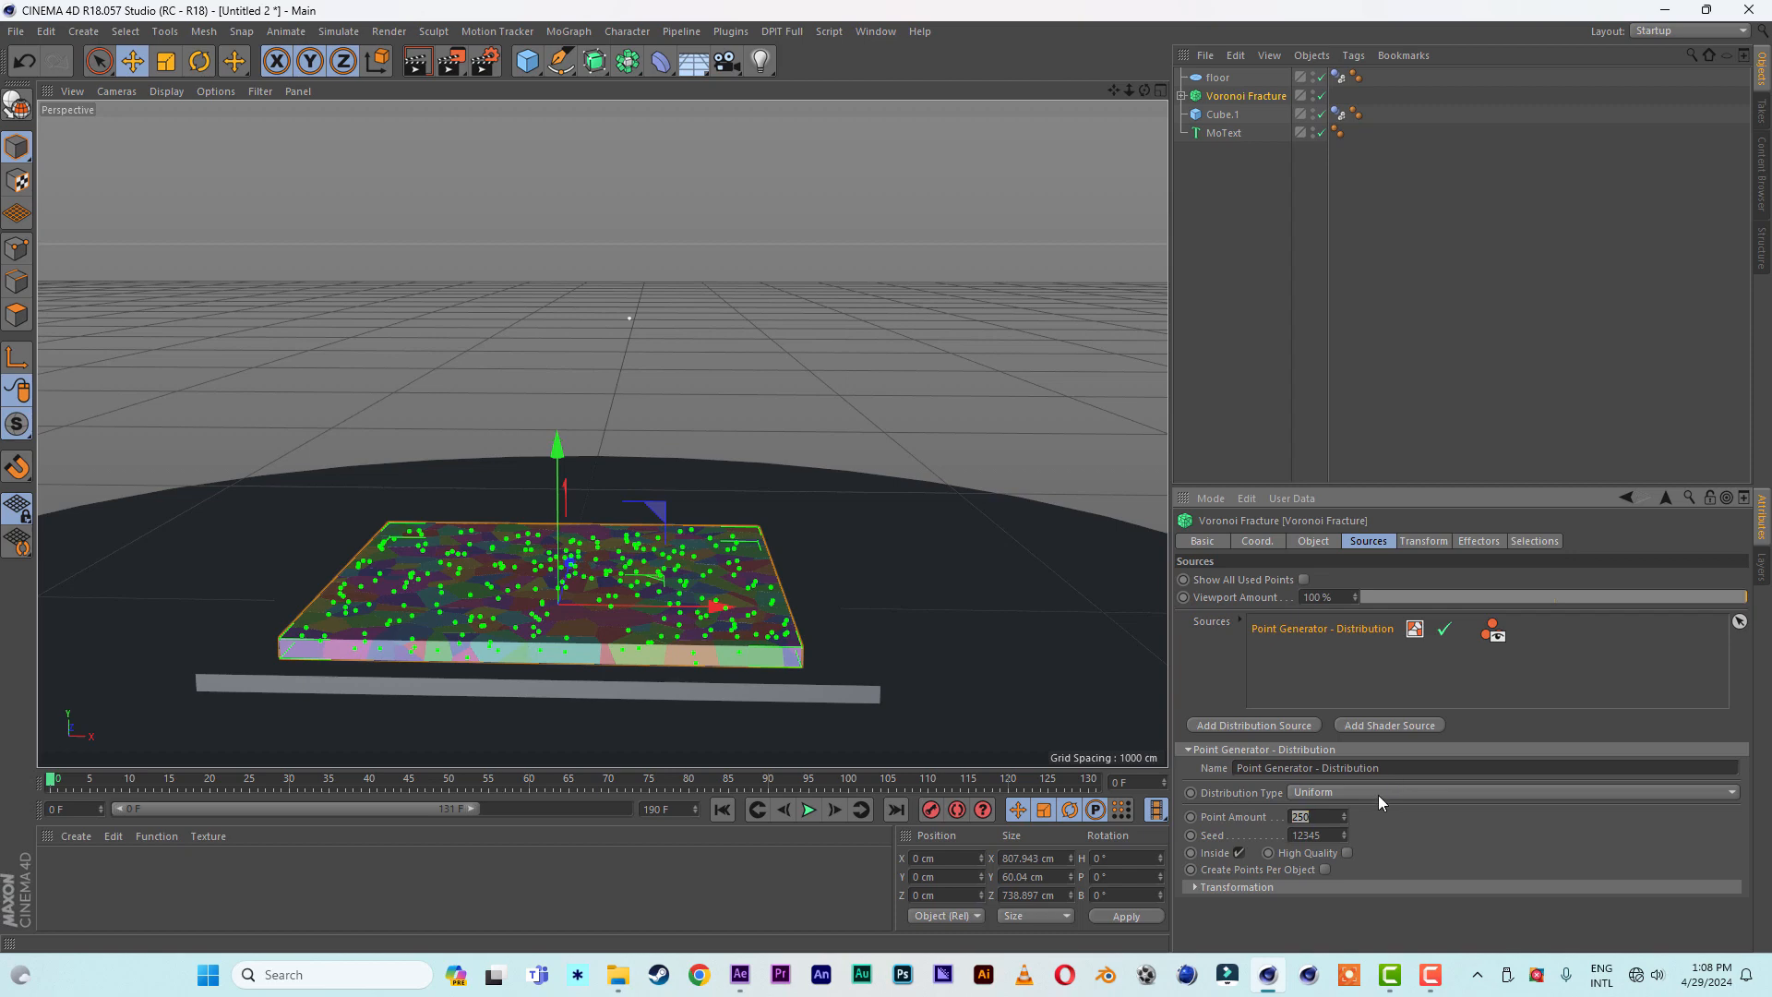
click(1377, 795)
click(1359, 829)
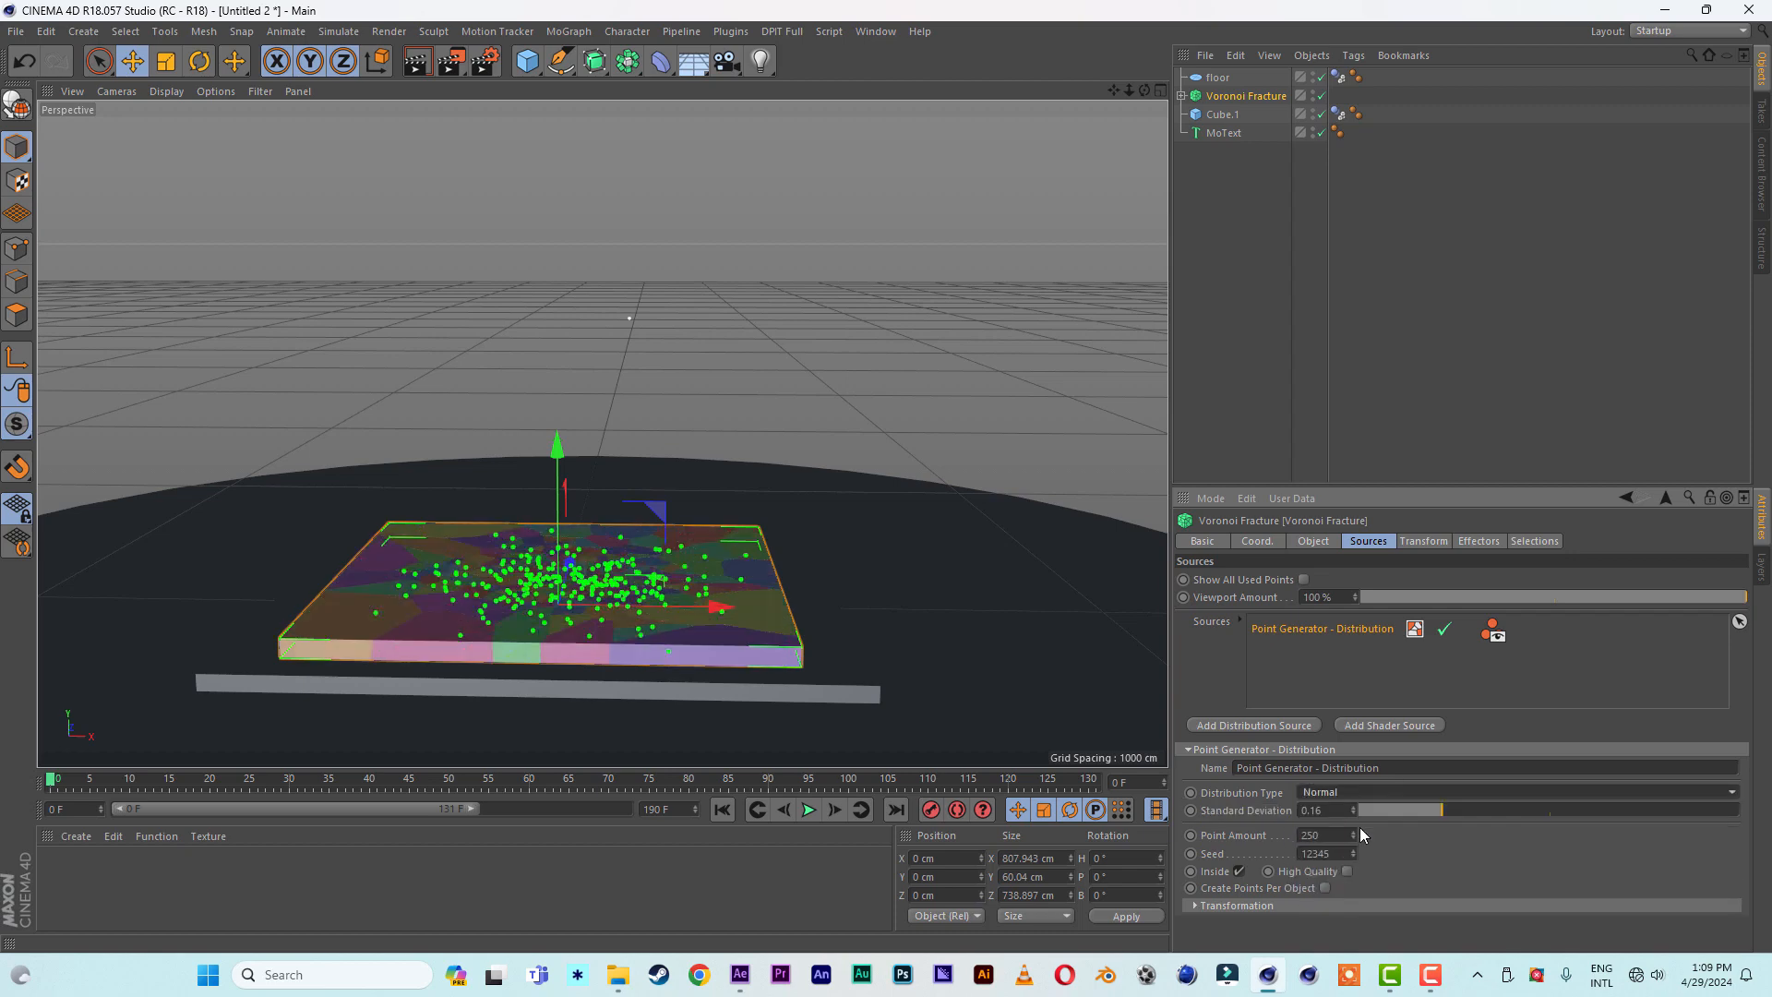
click(1258, 260)
- Add a Rigid Body tag to the MoText number with its collision shape set to Static Mesh
click(1224, 135)
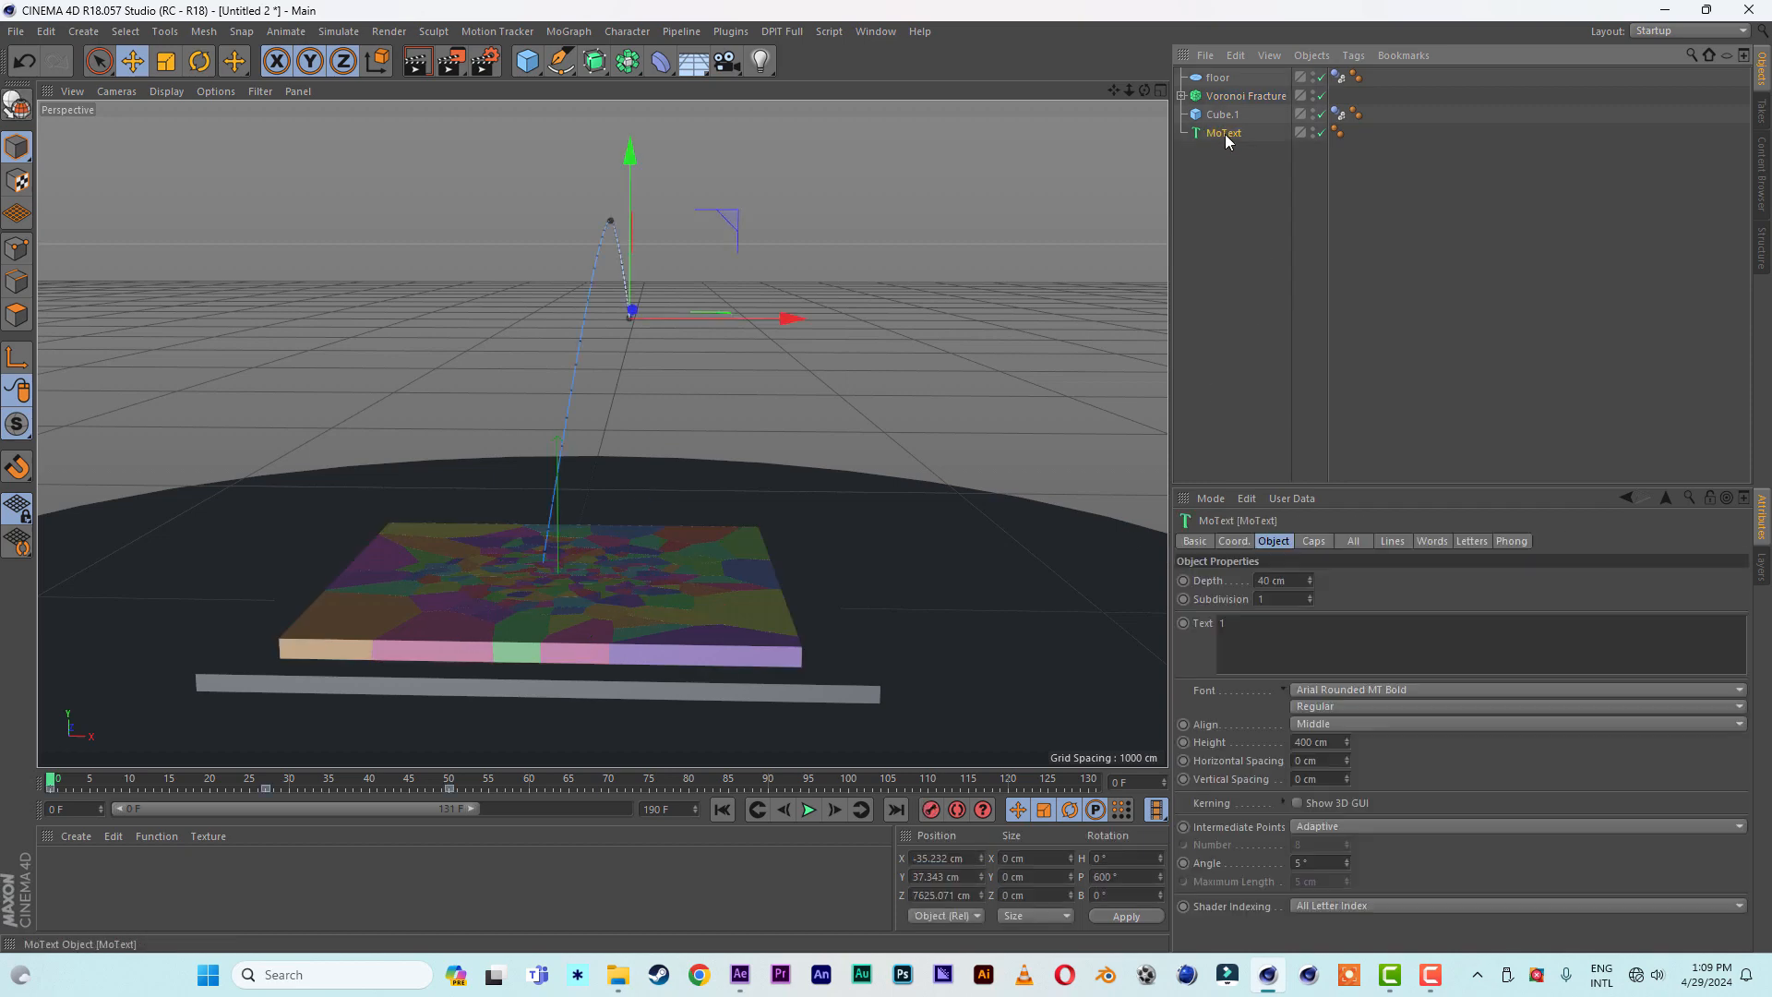
right_click(1225, 135)
mouse_move(1292, 352)
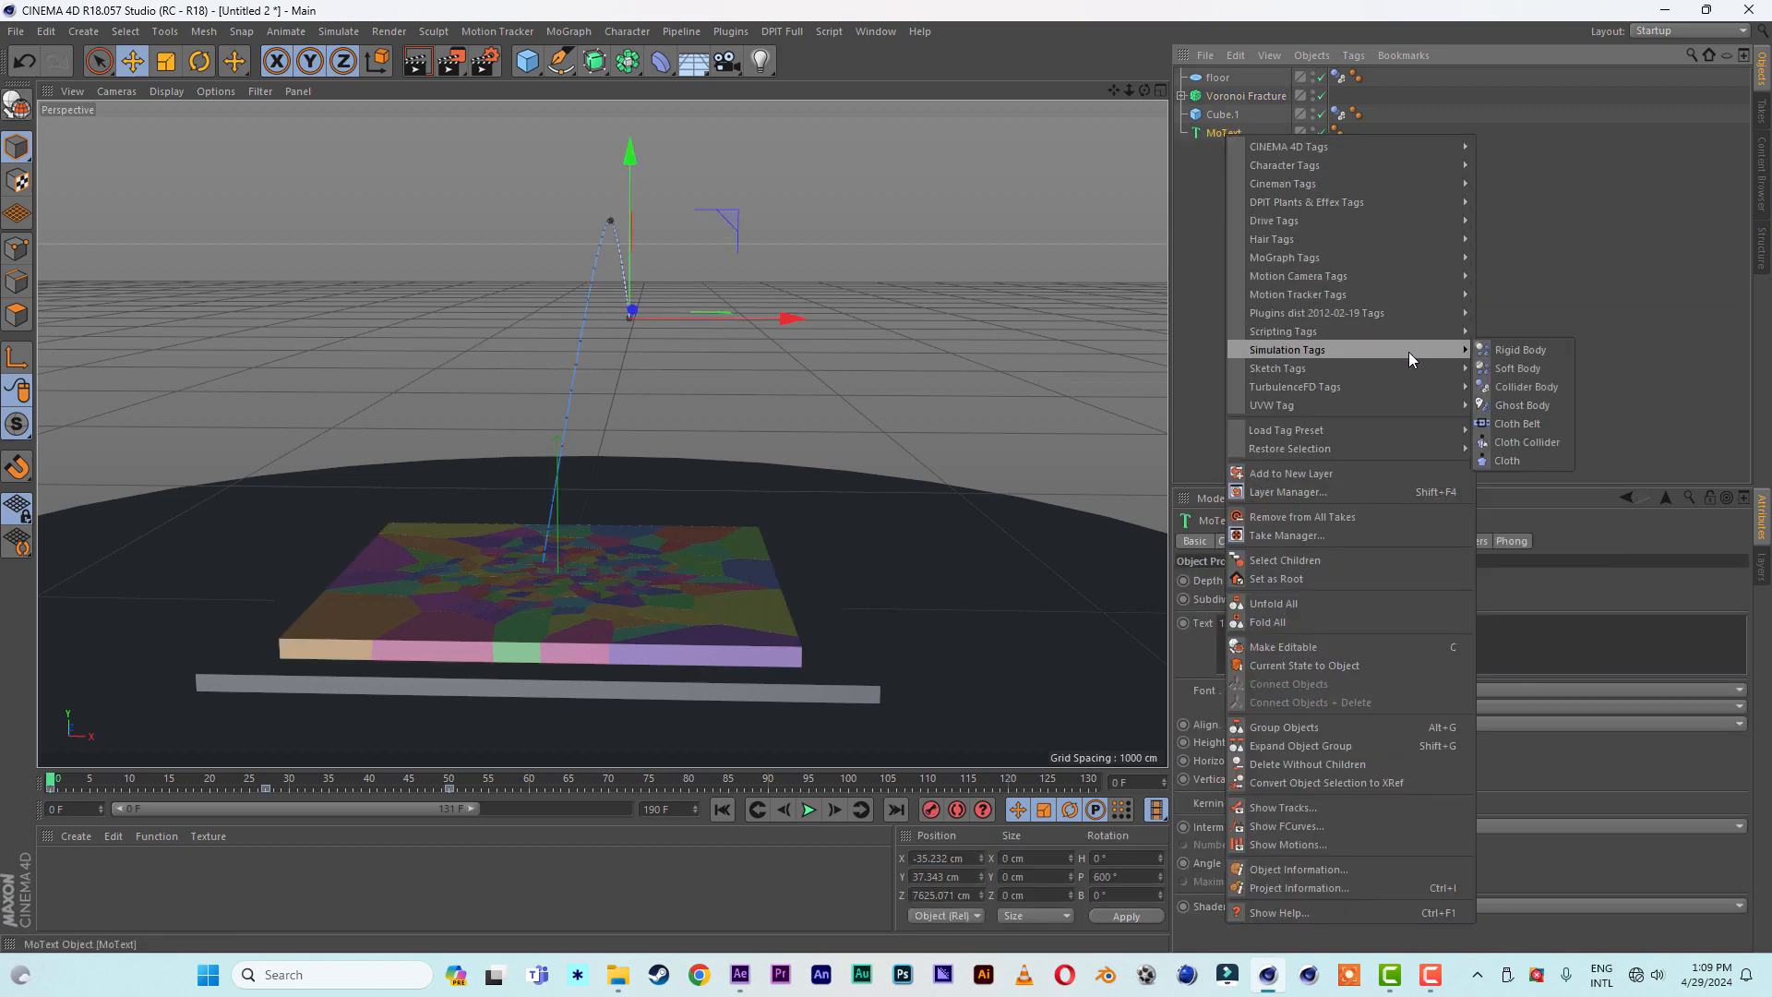
click(1521, 350)
click(1386, 639)
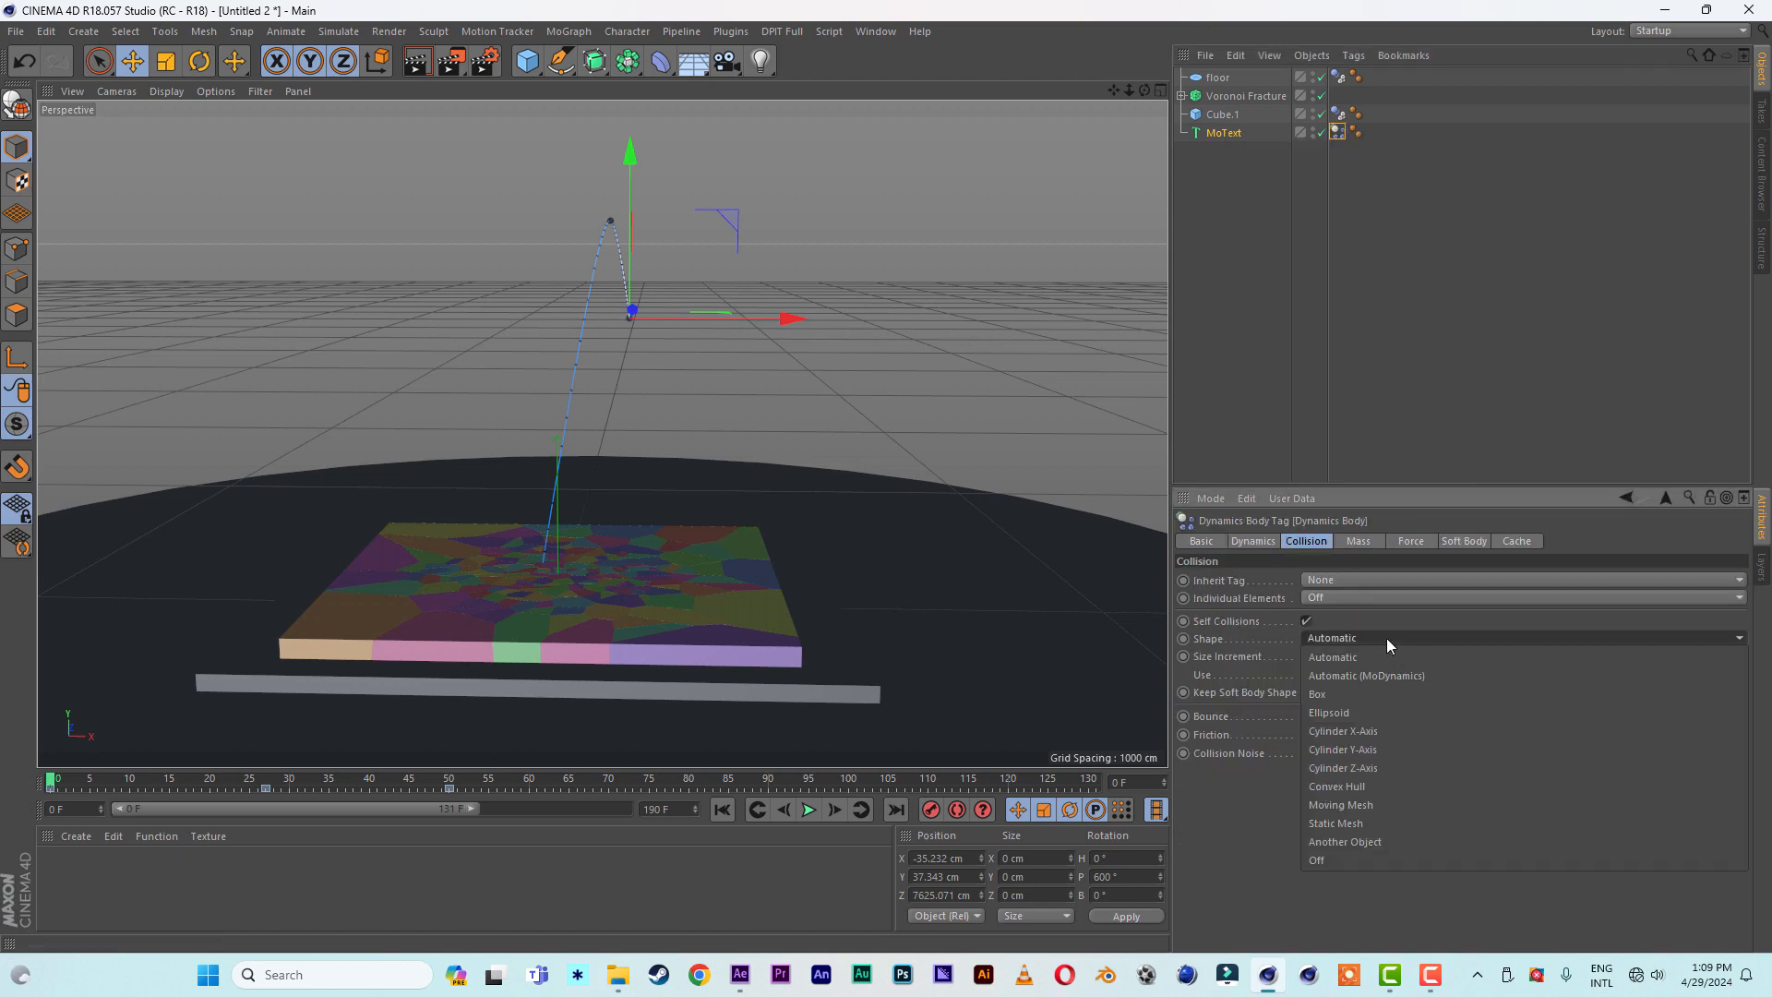
click(1373, 822)
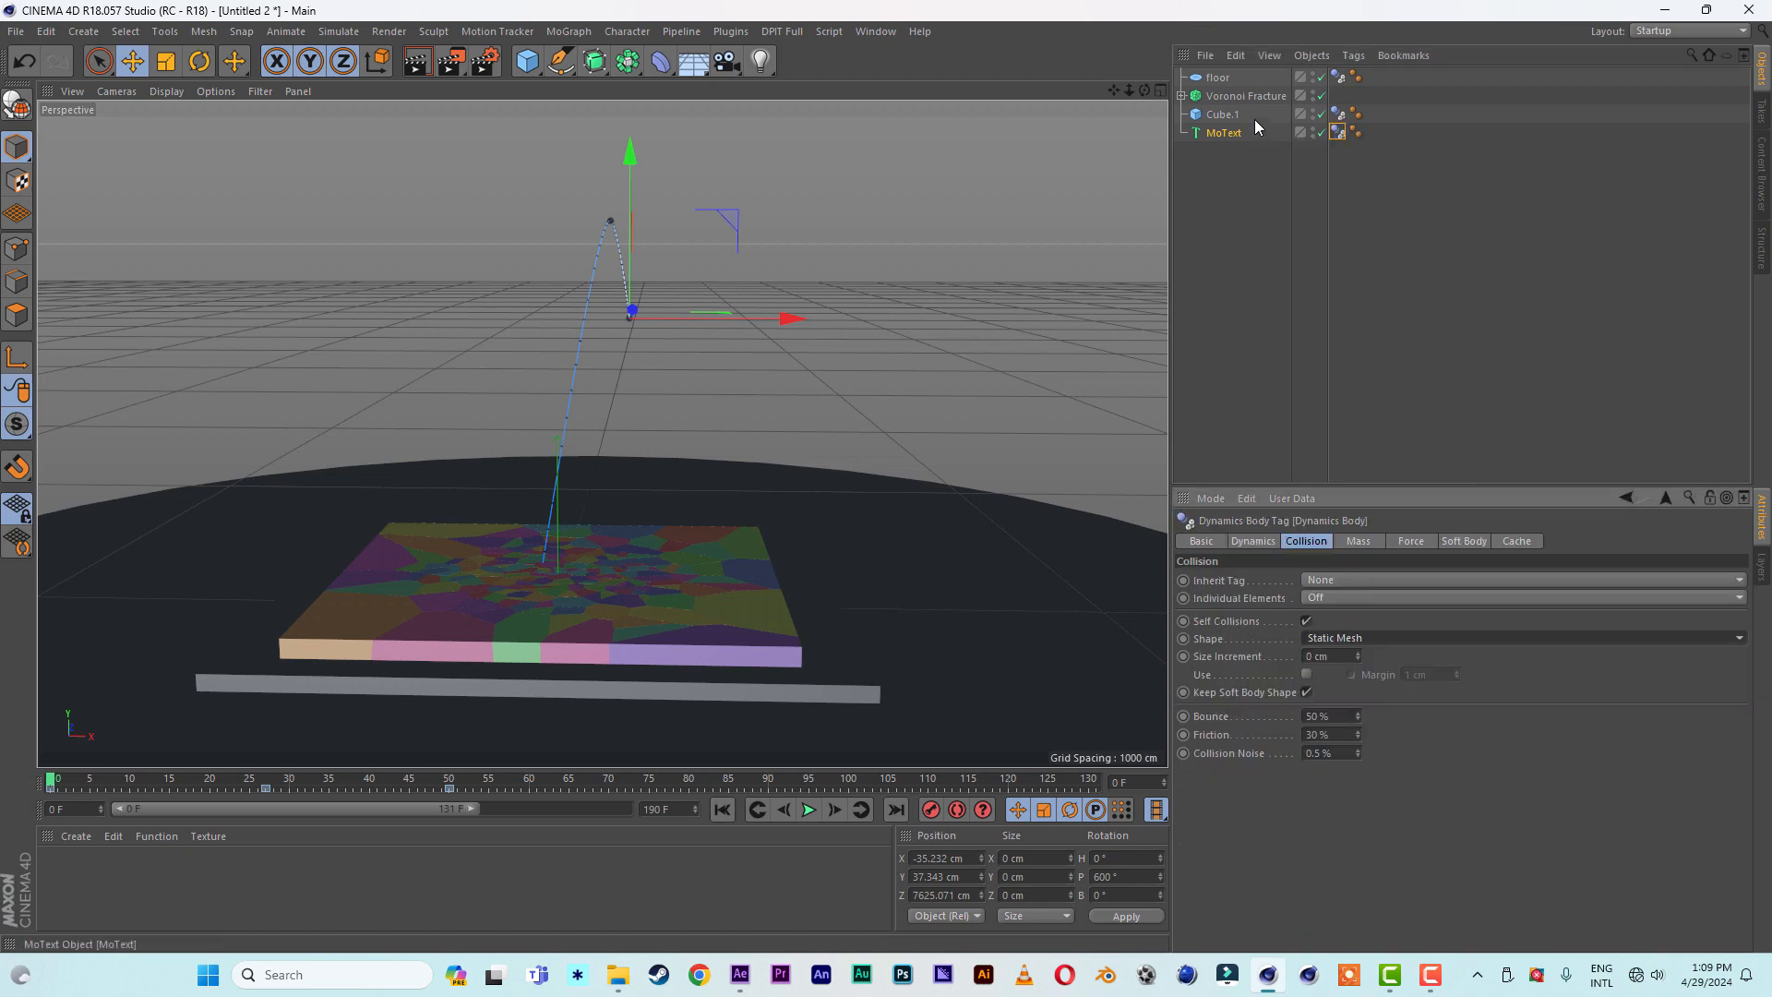
- Add a Rigid Body simulation tag to the Voronoi Fracture object
click(1244, 96)
right_click(1243, 98)
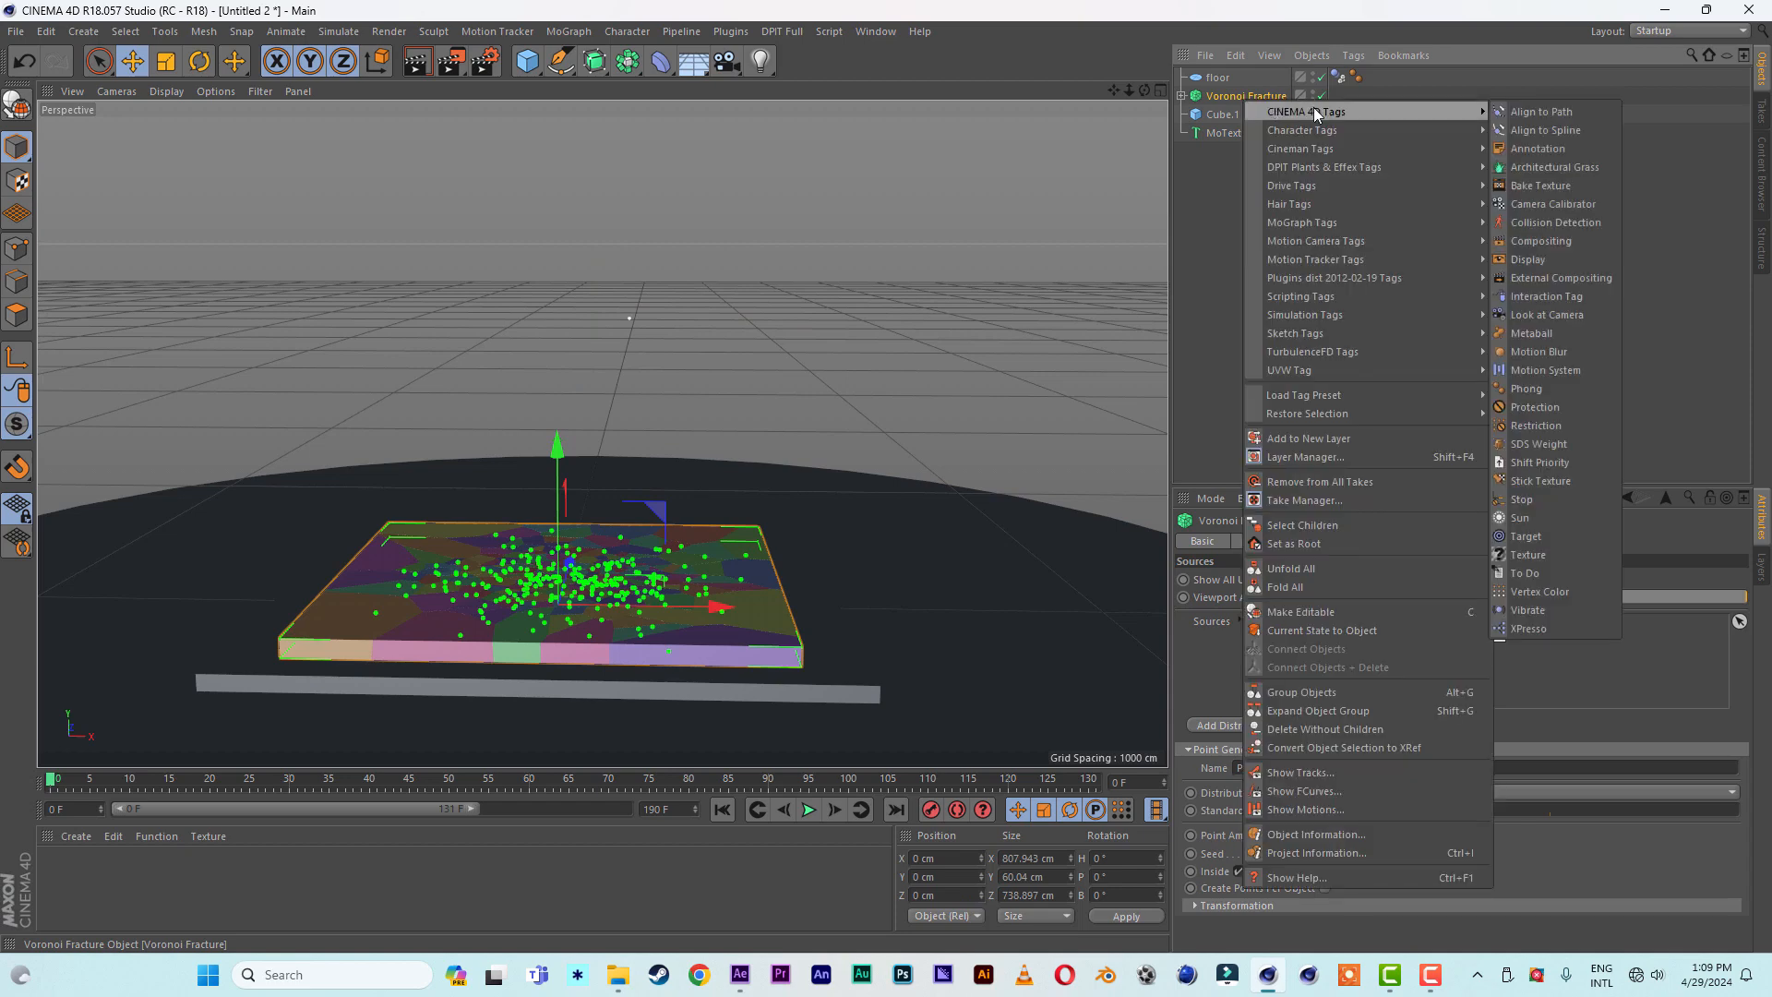
mouse_move(1337, 316)
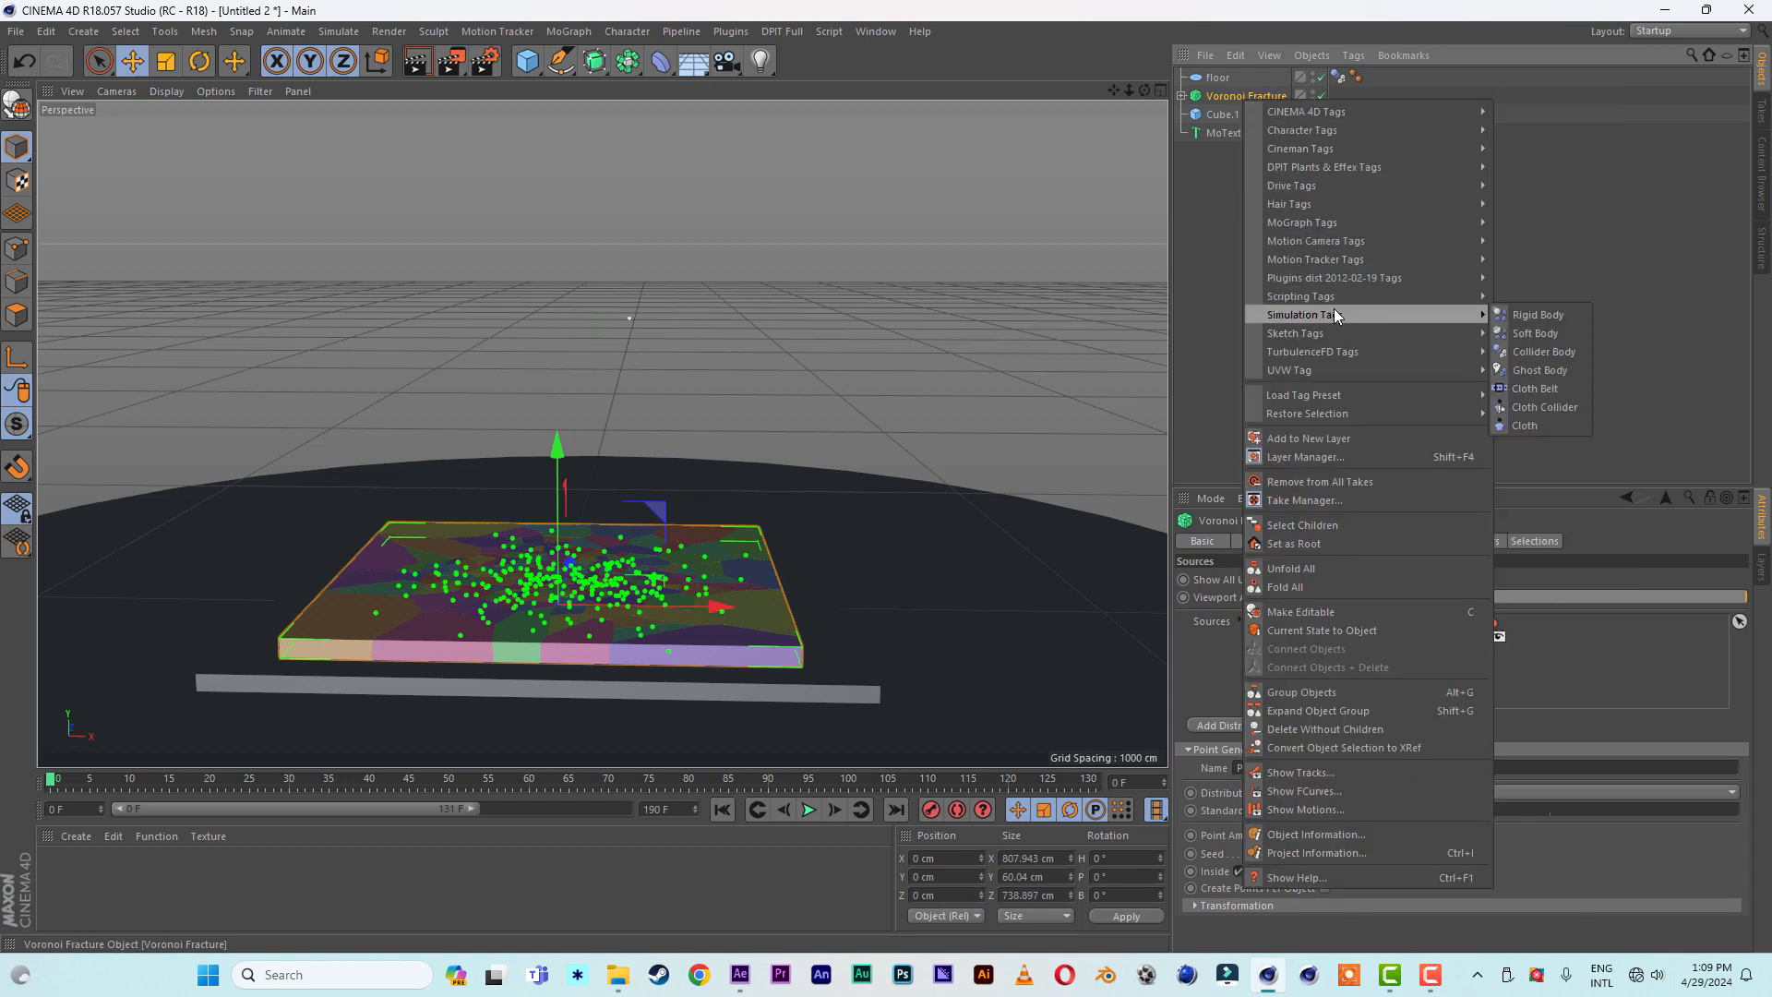
click(1539, 315)
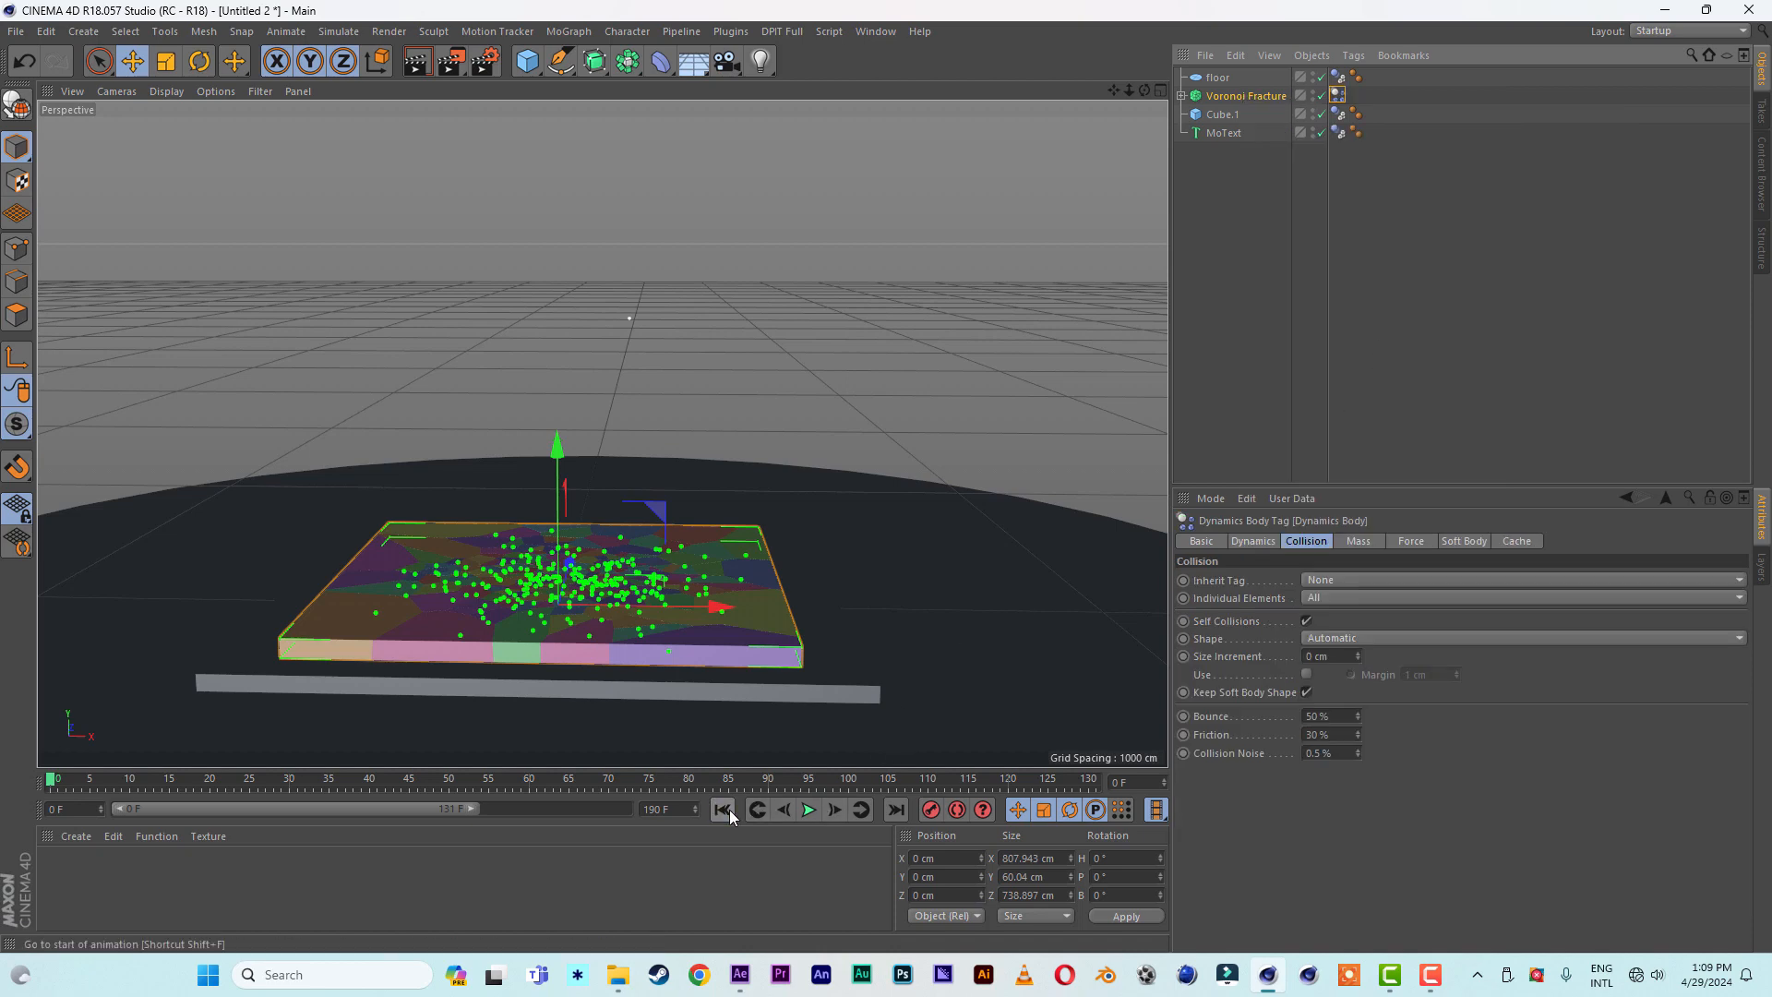
- Play the simulation to review the number's impact on the fractured slab, and replay it from the start in a closer view
click(809, 810)
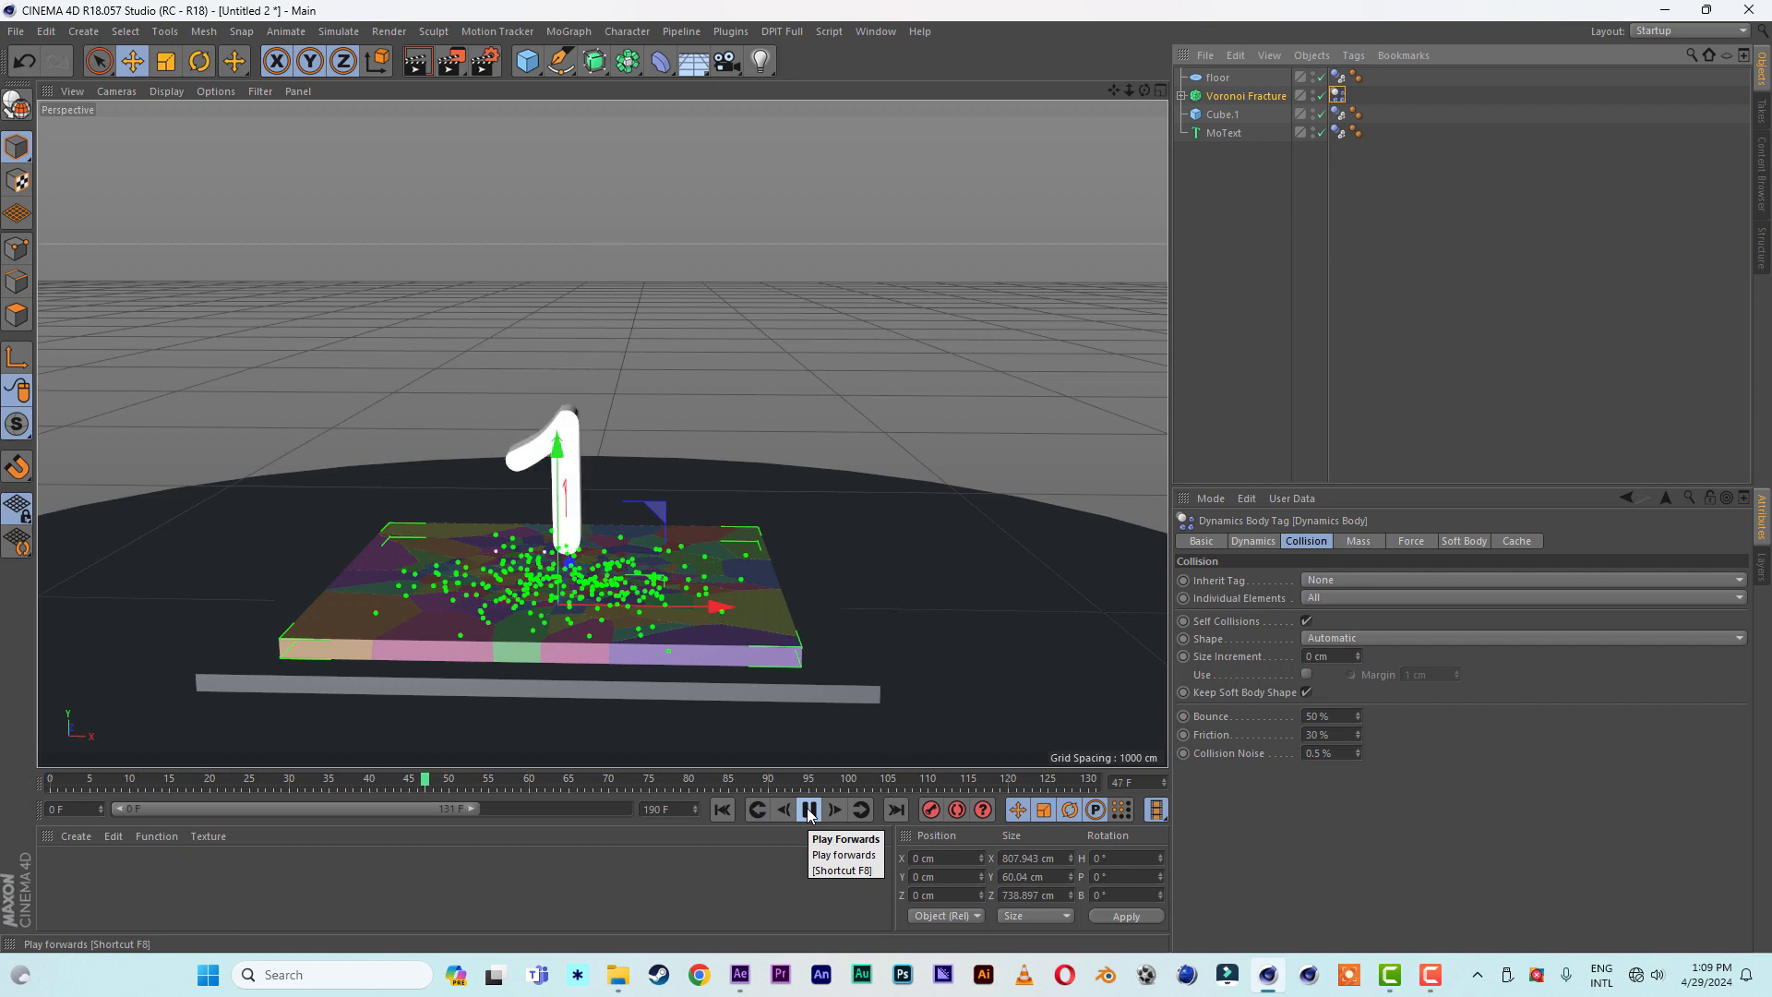
click(809, 810)
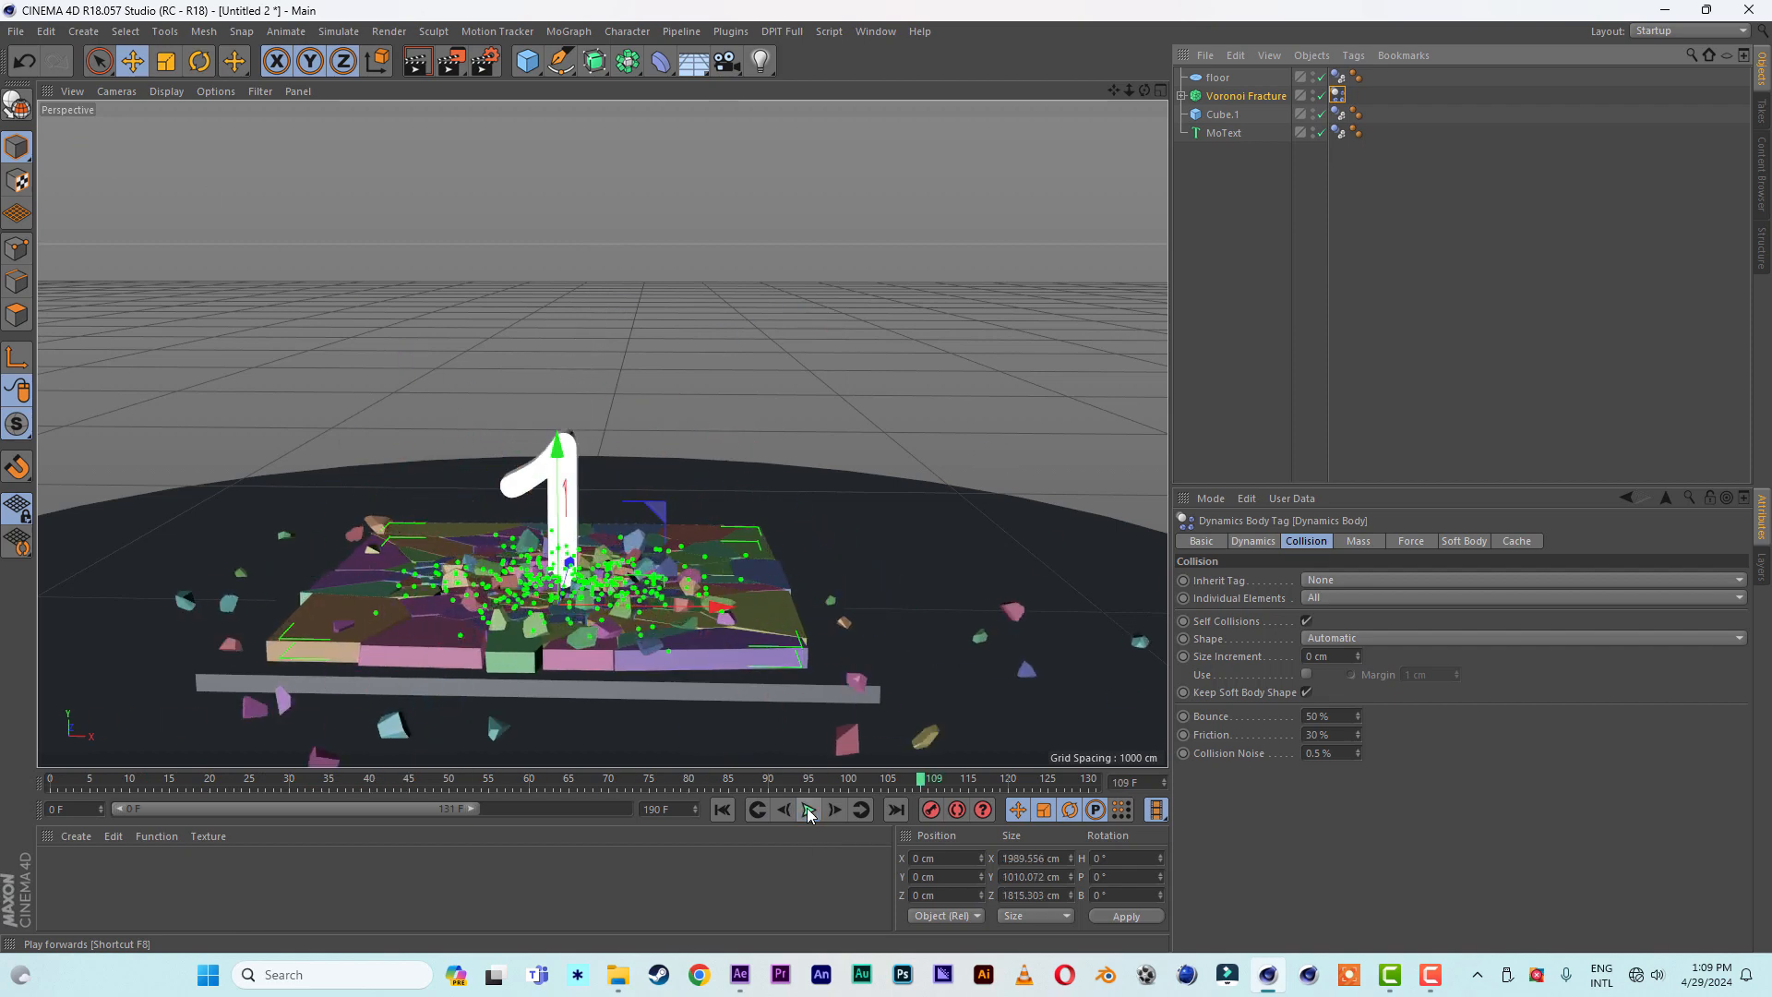
mouse_move(761, 439)
alt+mouse_down()
mouse_move(766, 464)
mouse_move(766, 428)
alt+mouse_up()
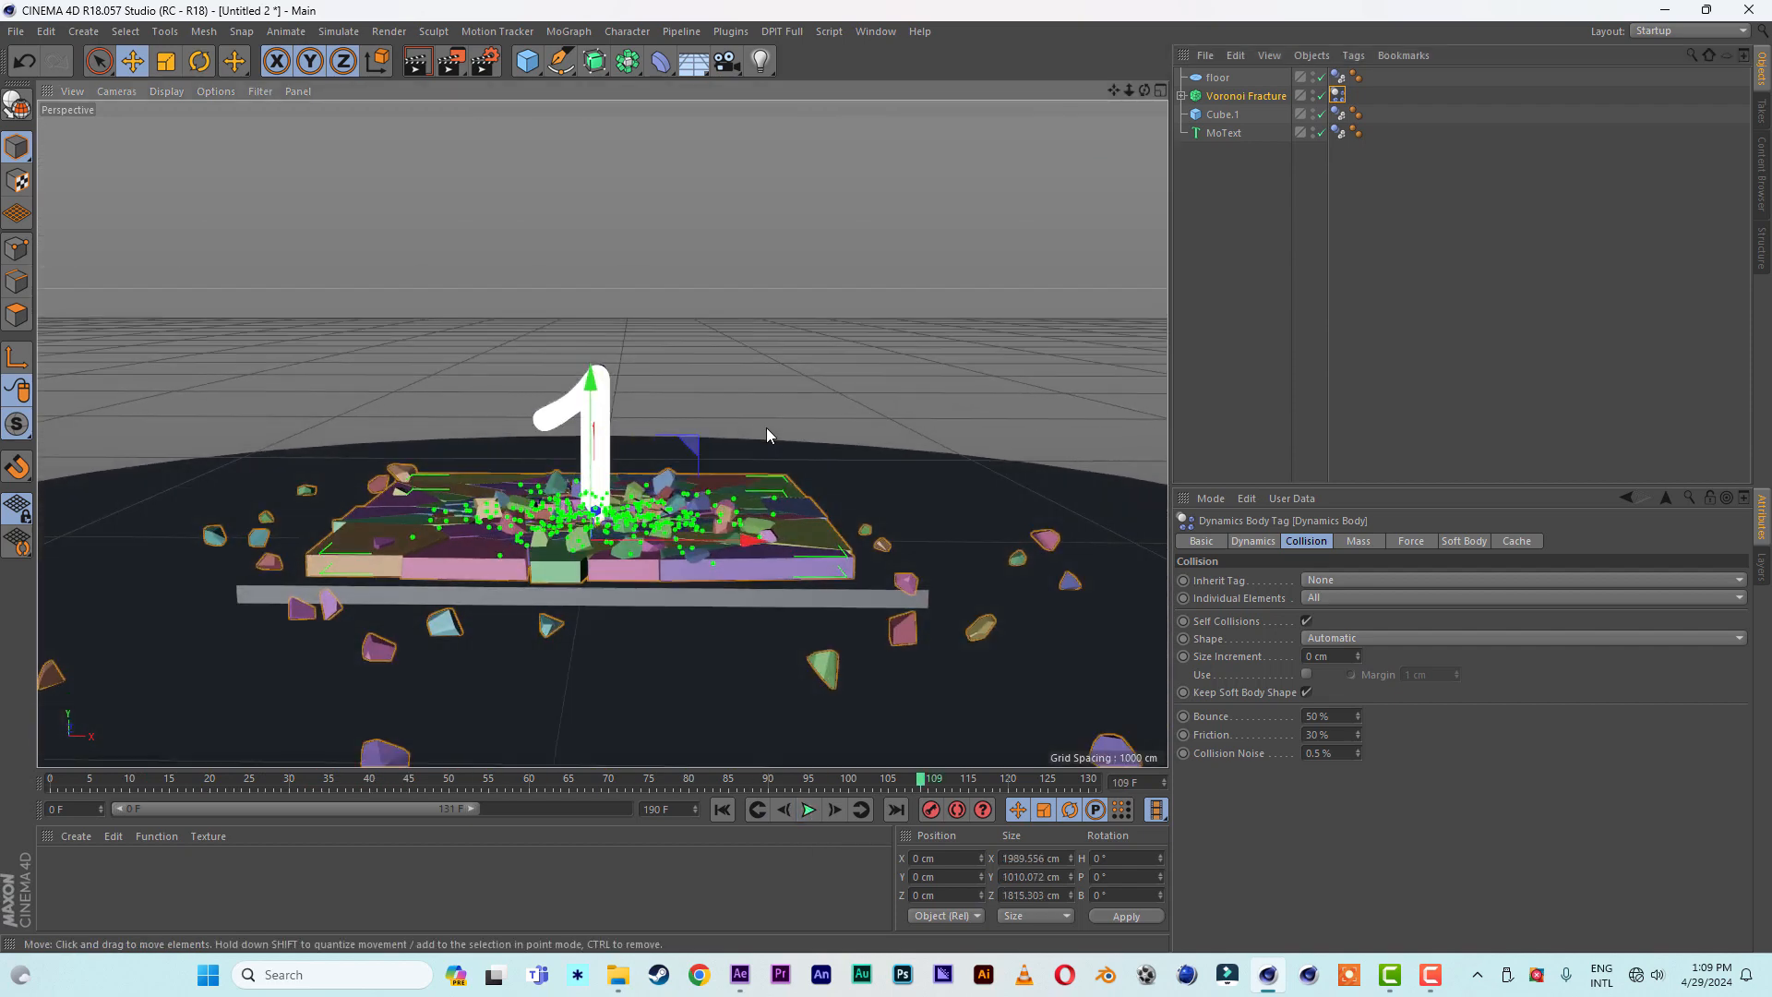
drag(1130, 91, 1207, 91)
drag(1115, 91, 1151, 14)
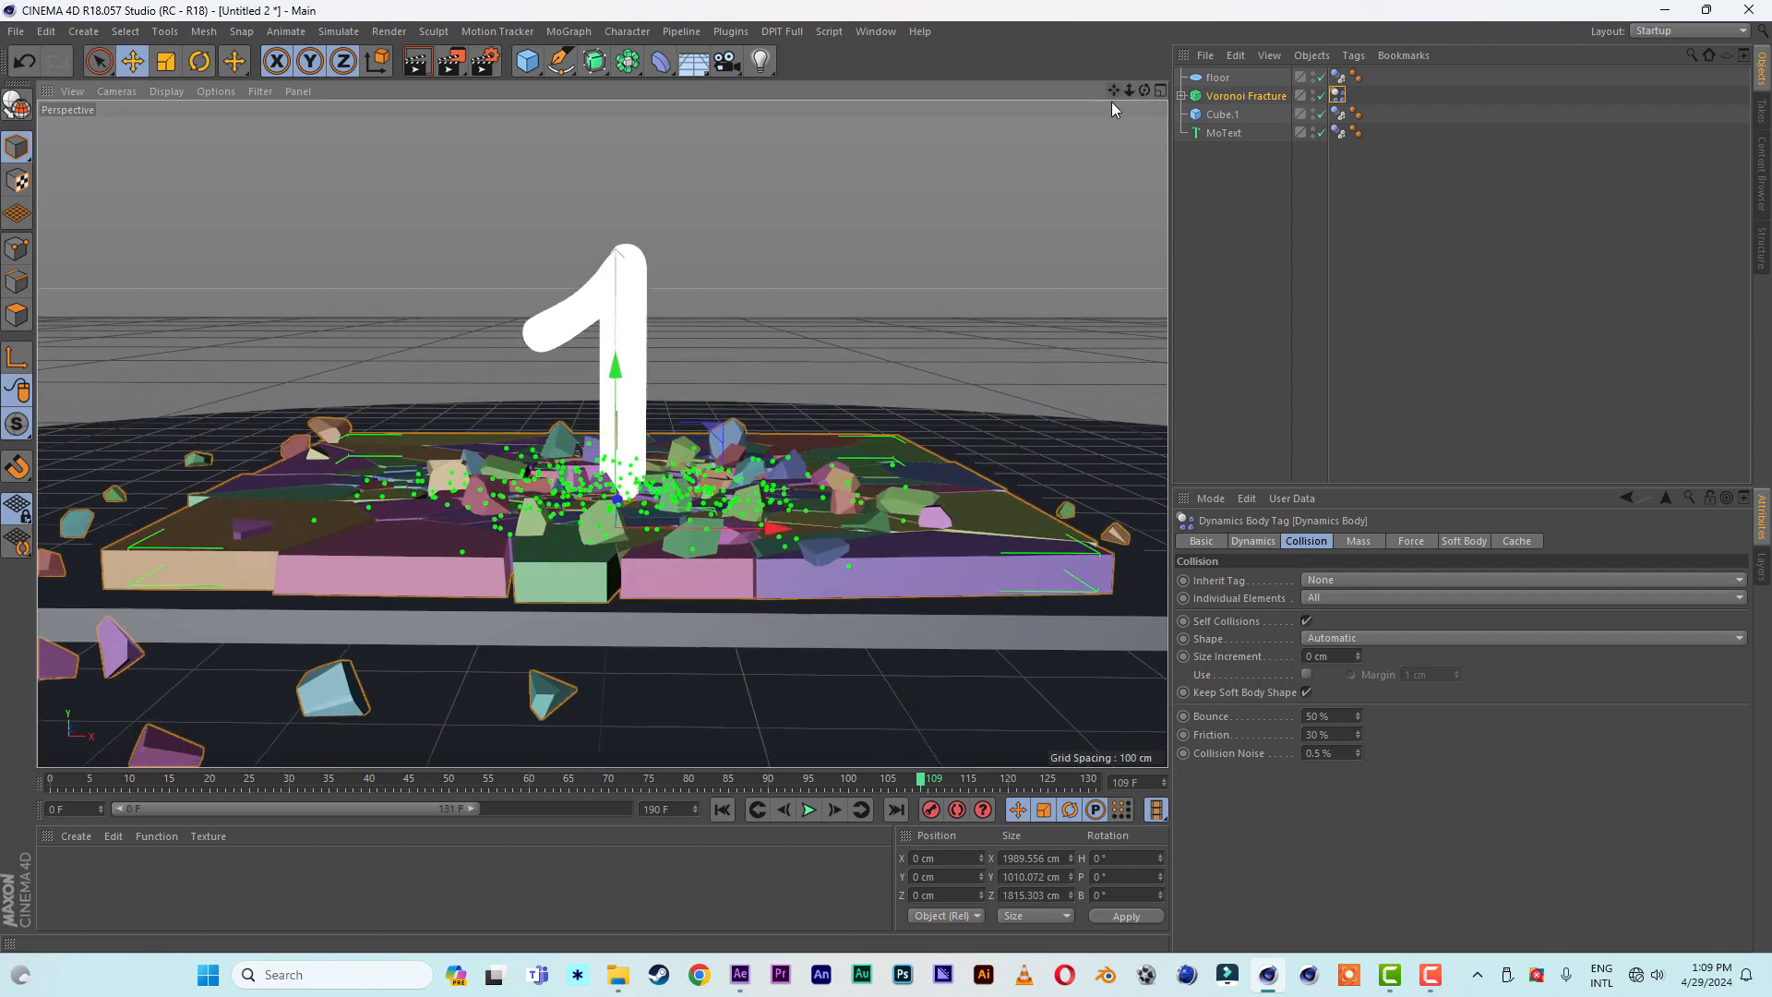
click(722, 810)
click(808, 810)
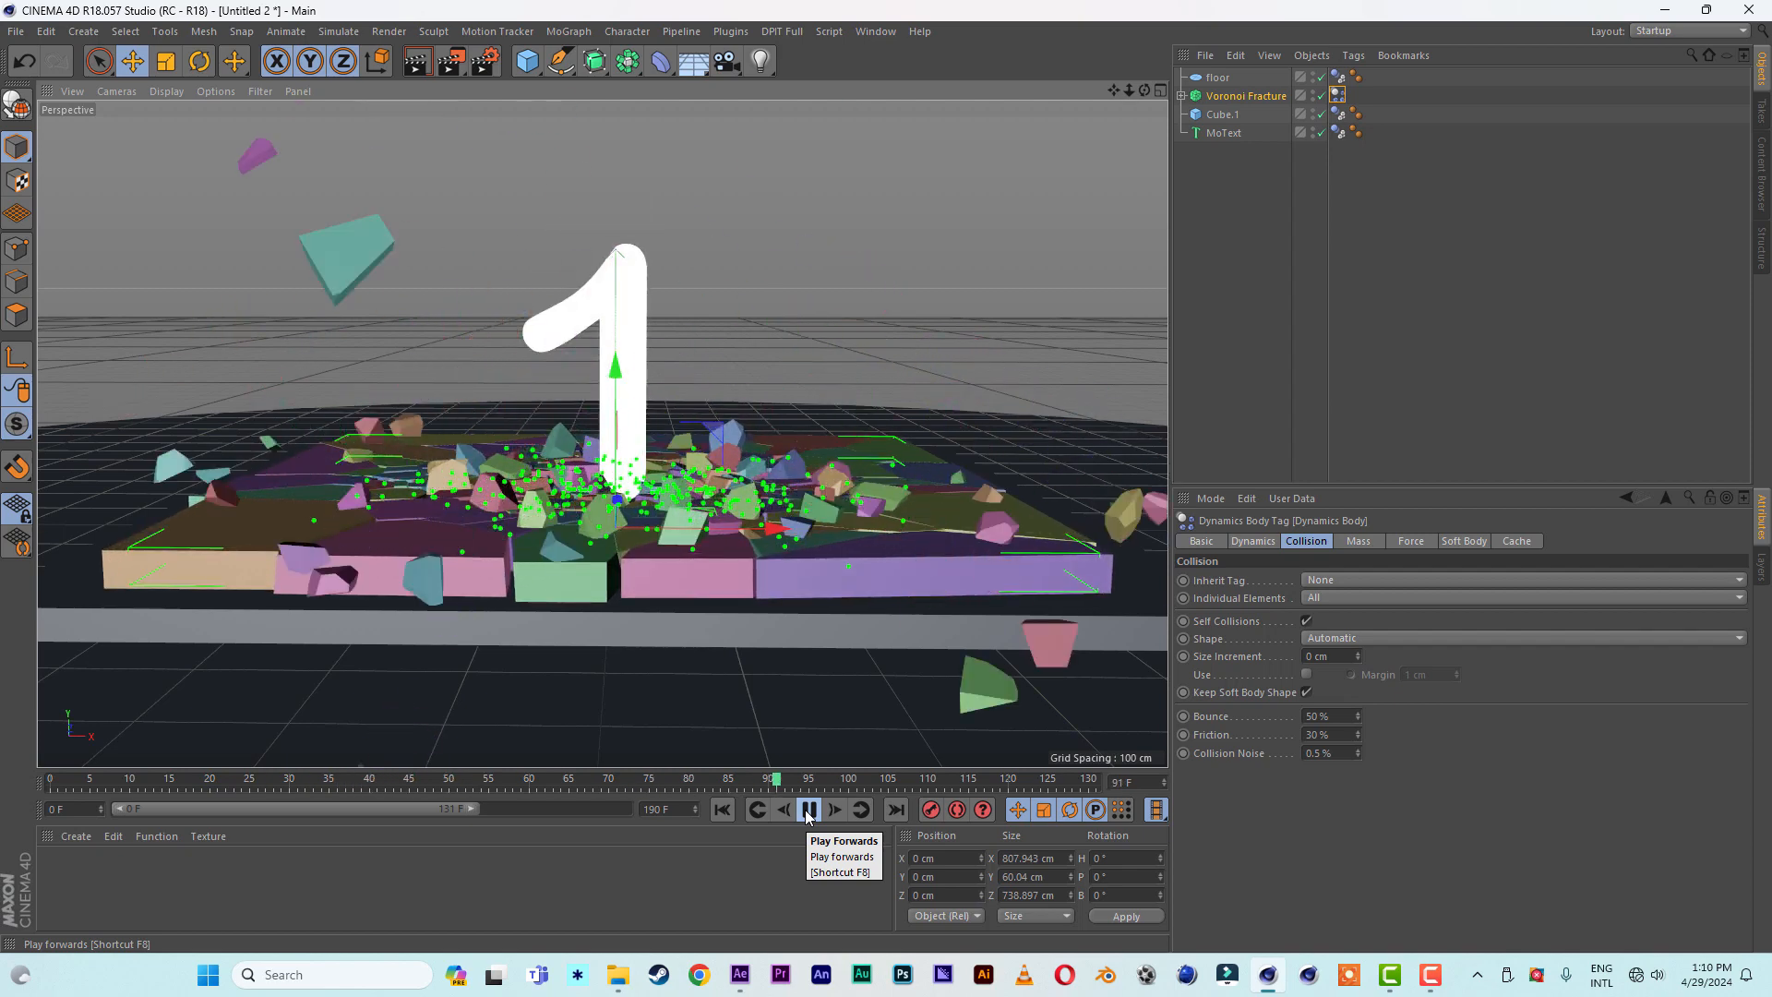
- Stop the current simulation, switch to the open break3.c4d scene and play its May Day animation
click(1263, 234)
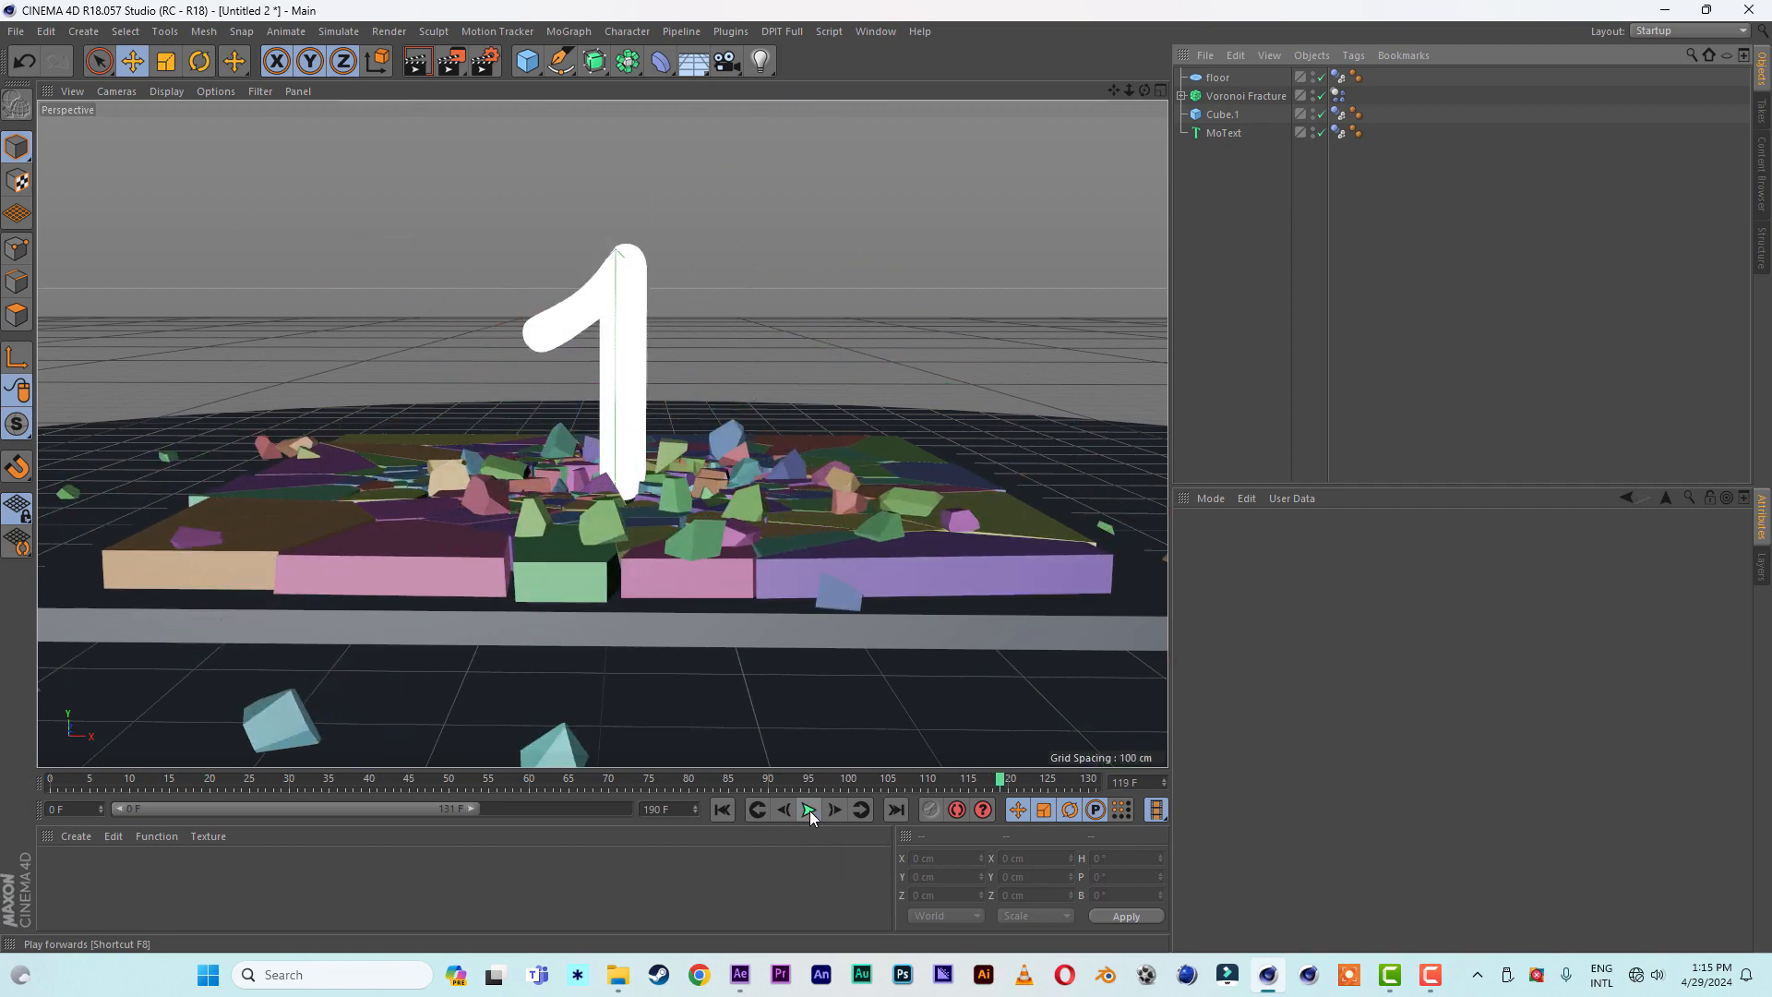
click(810, 811)
click(873, 34)
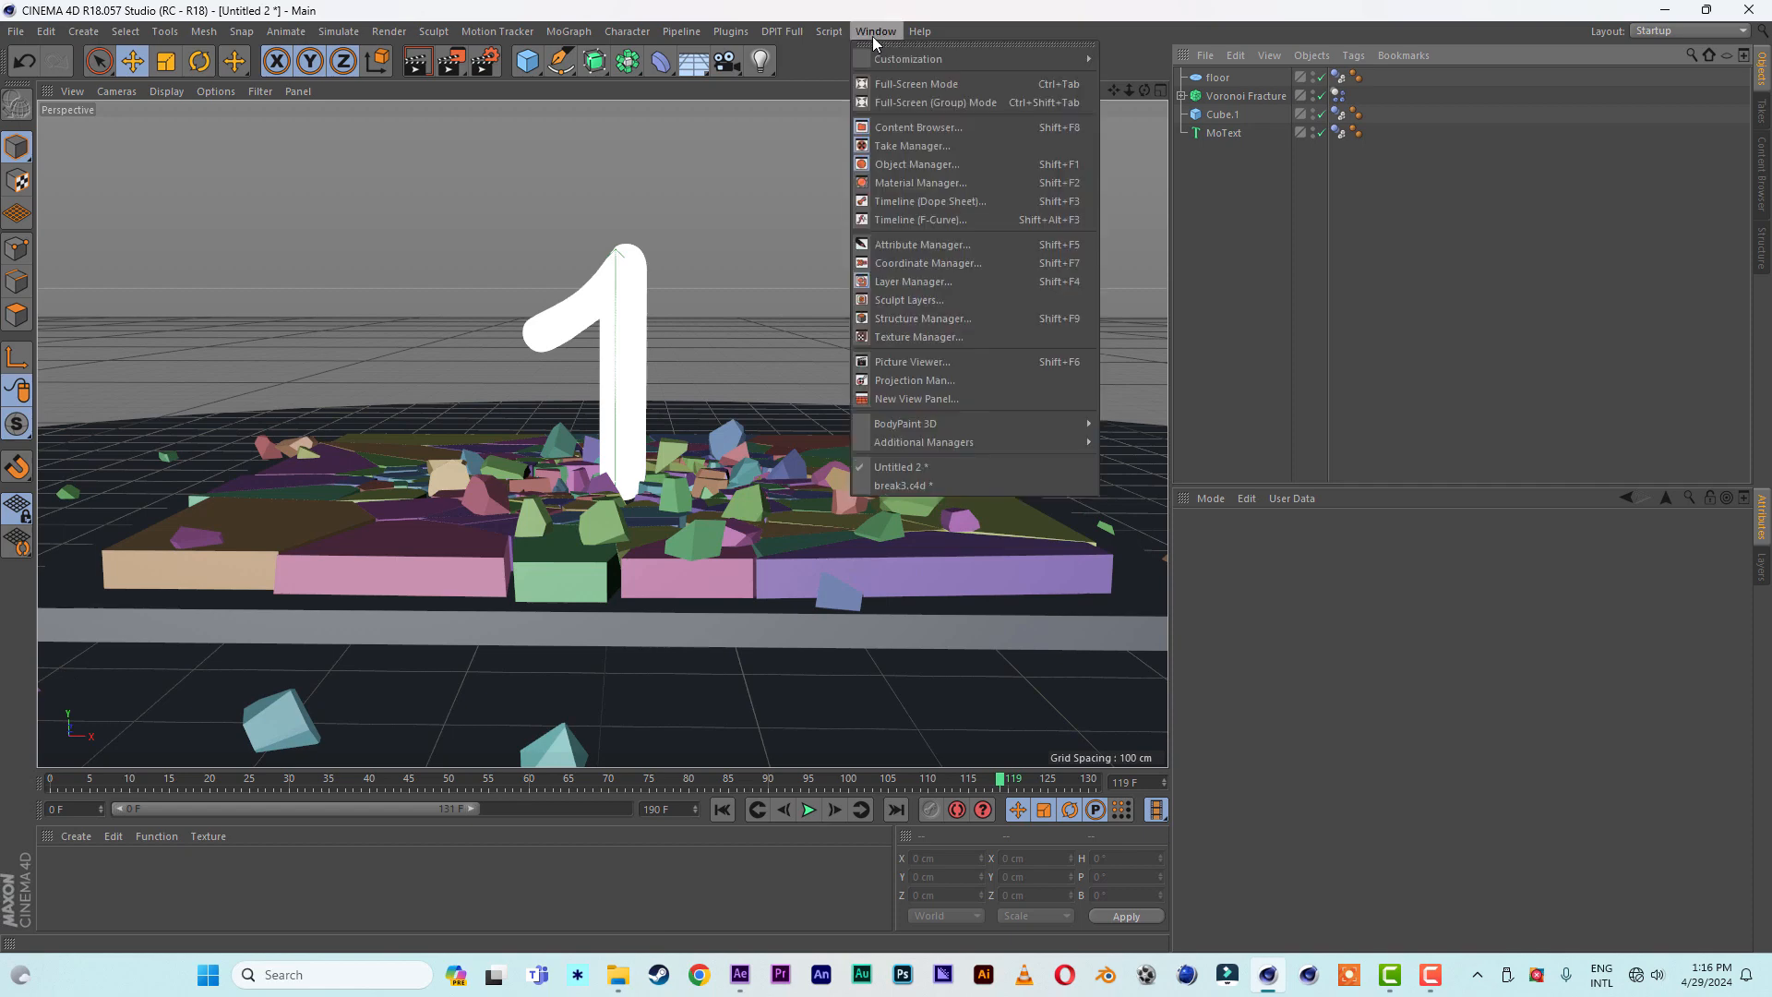
click(893, 487)
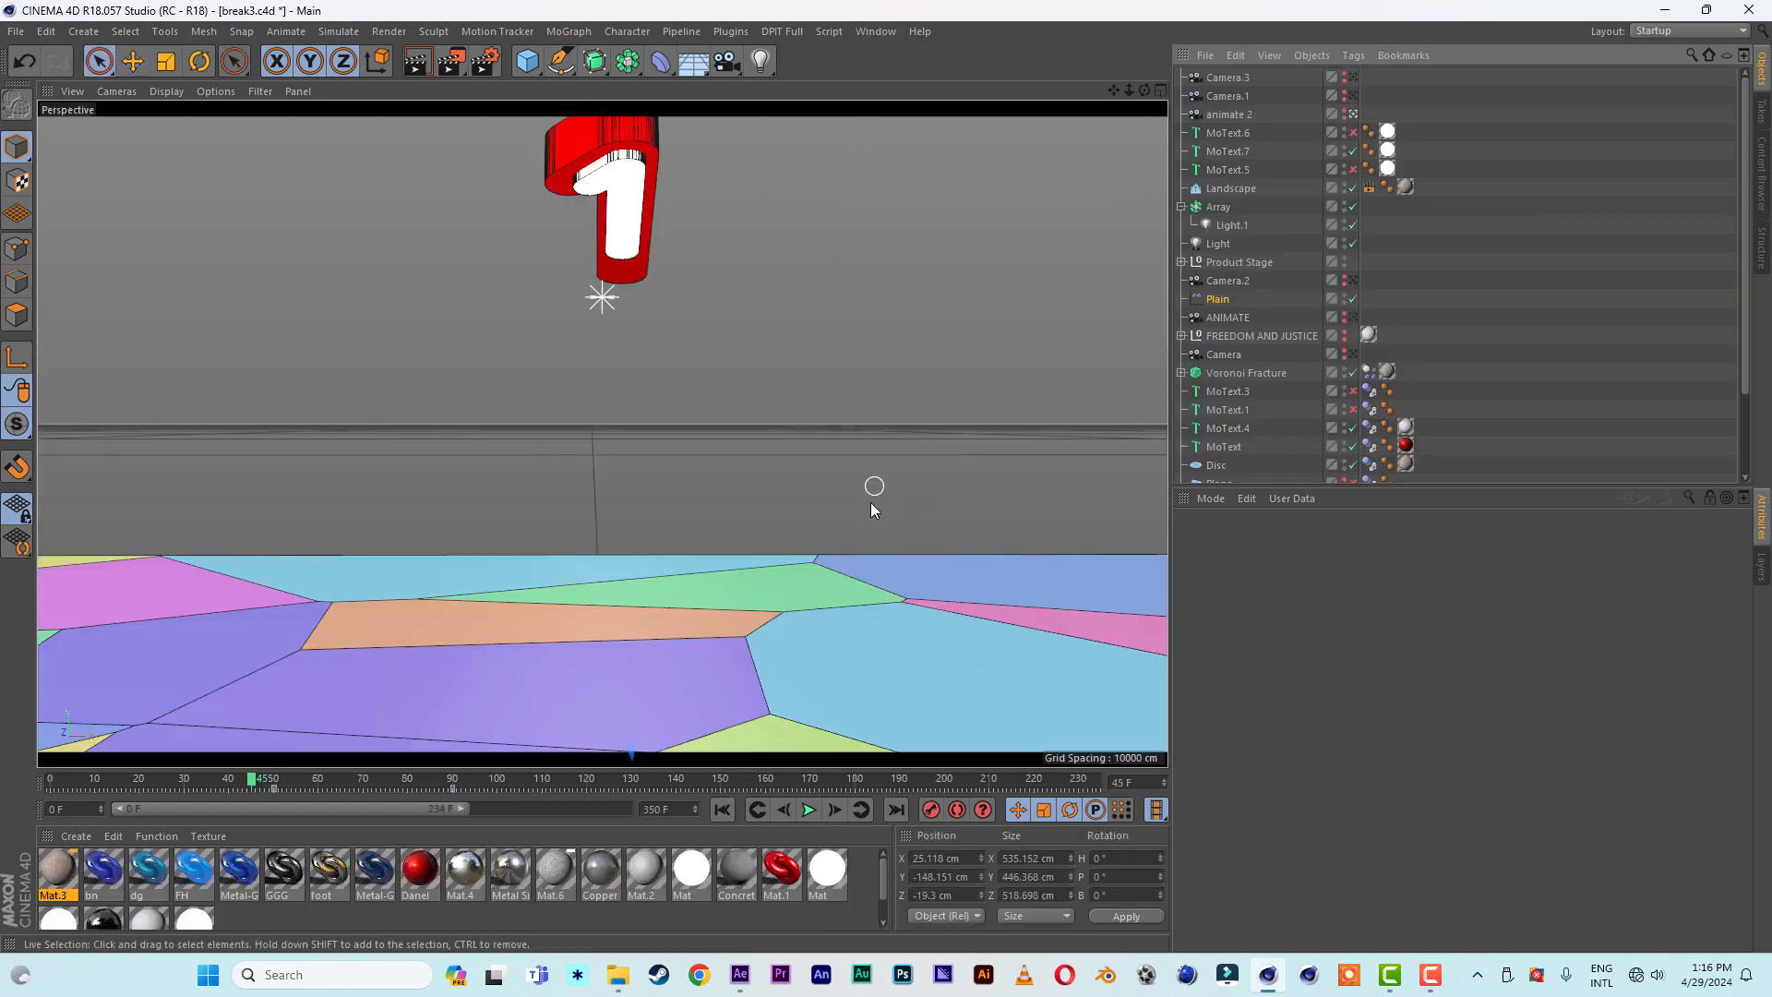
click(809, 810)
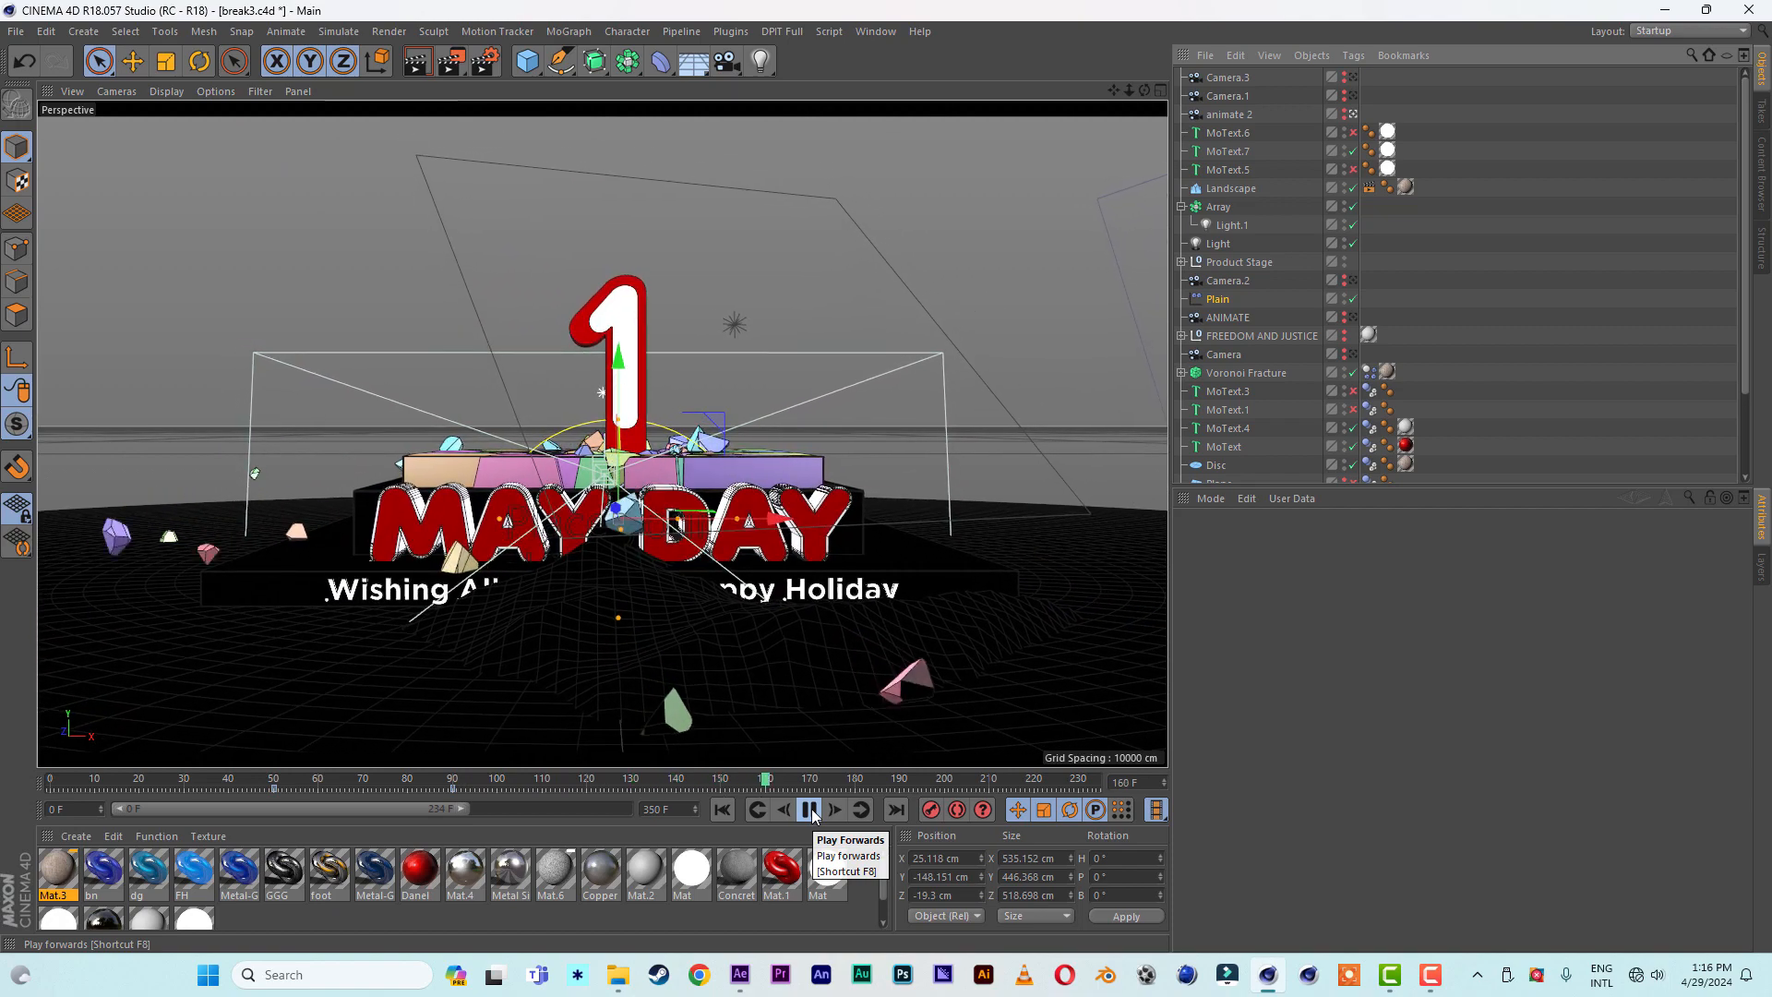
click(809, 810)
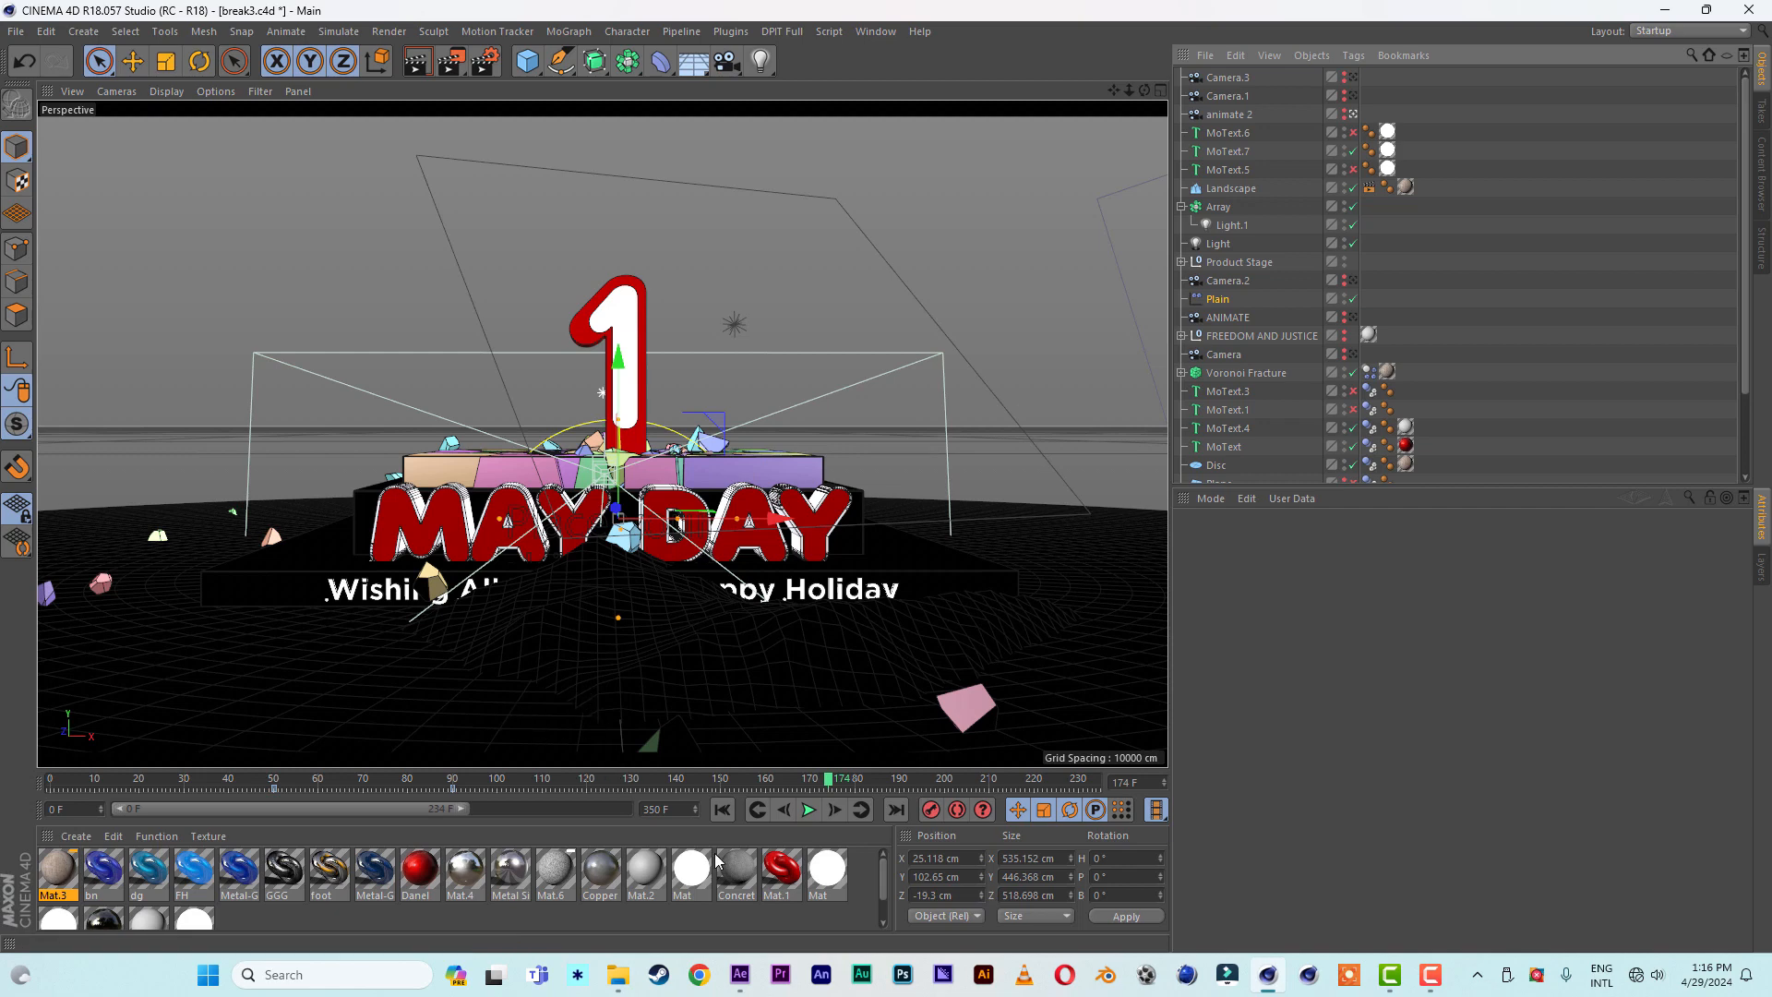
- Replay the break3.c4d animation from the first frame to examine how the number 1 shatters the slab
click(721, 809)
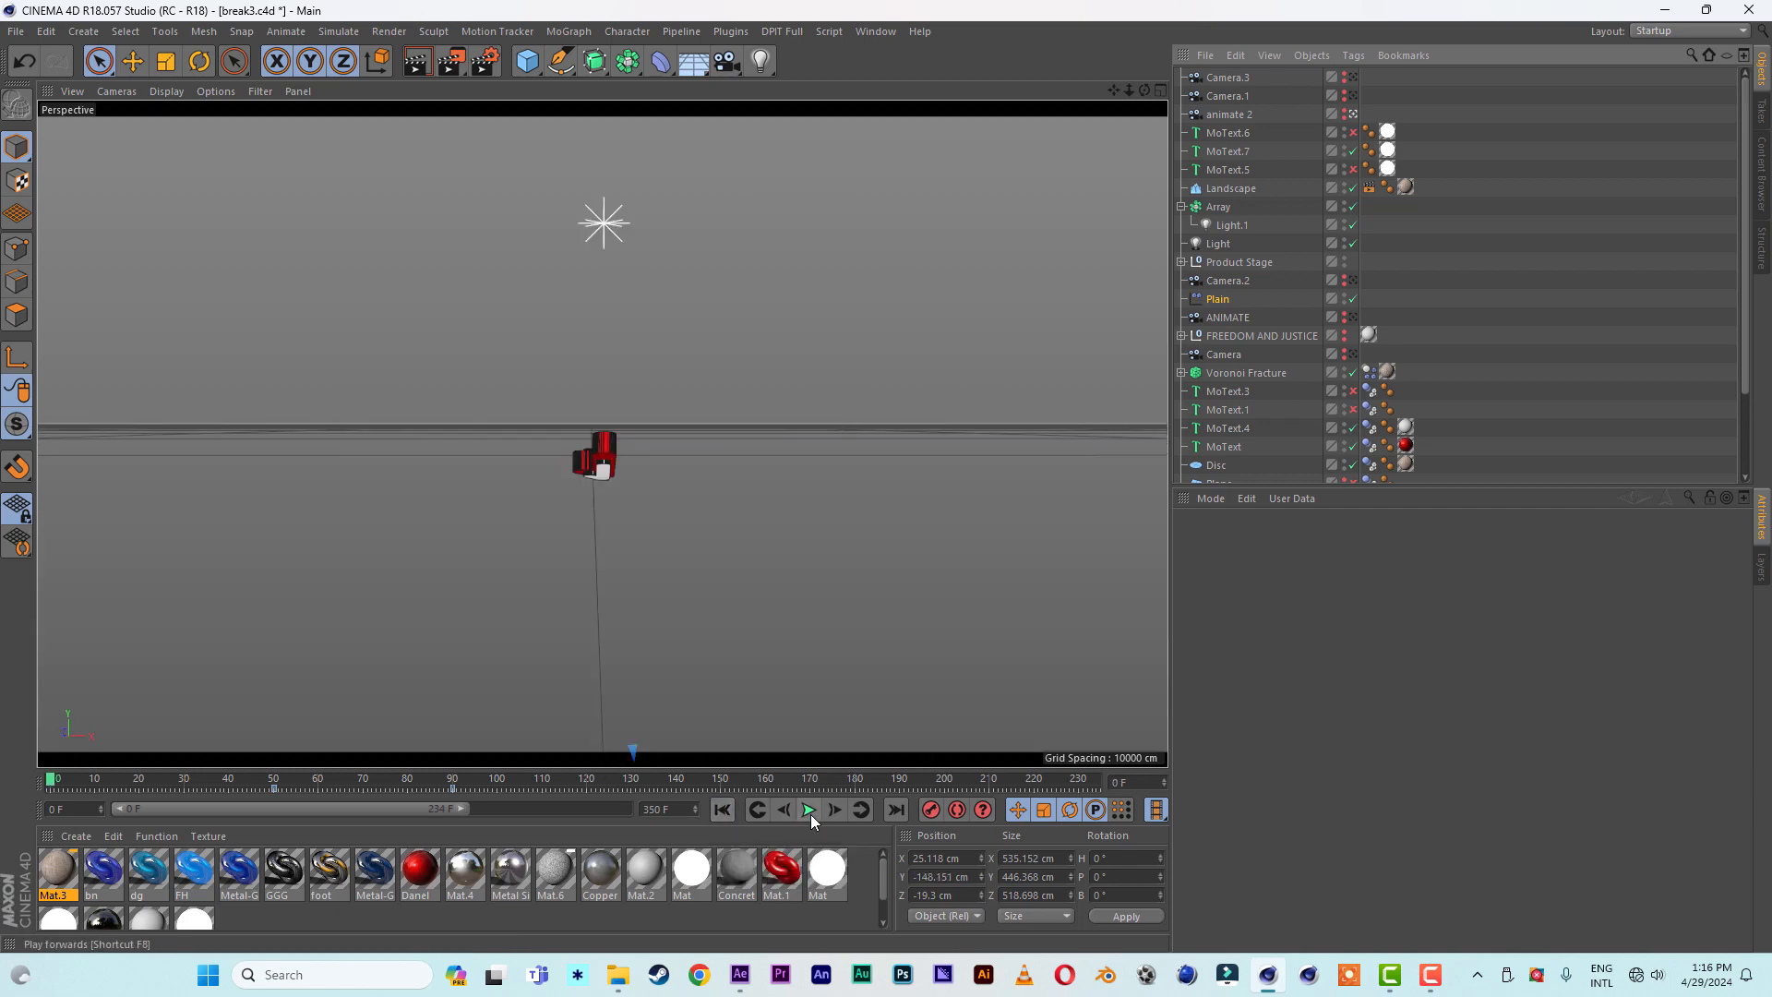
click(811, 816)
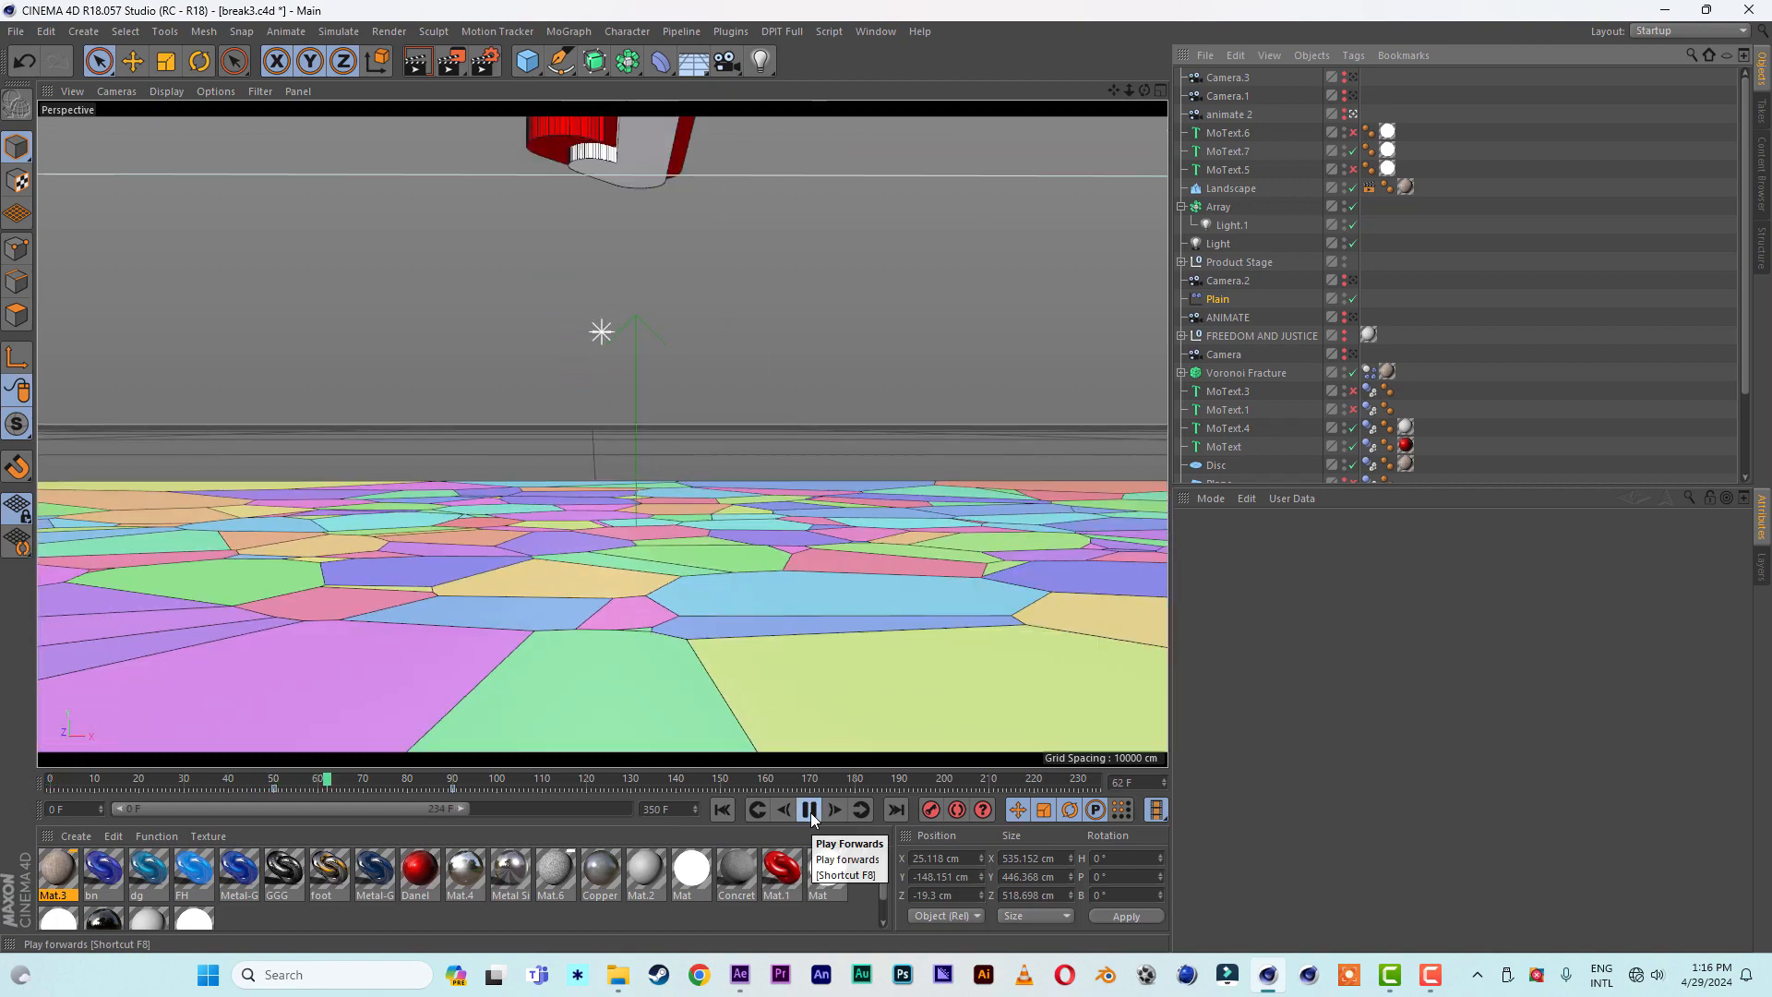
click(810, 810)
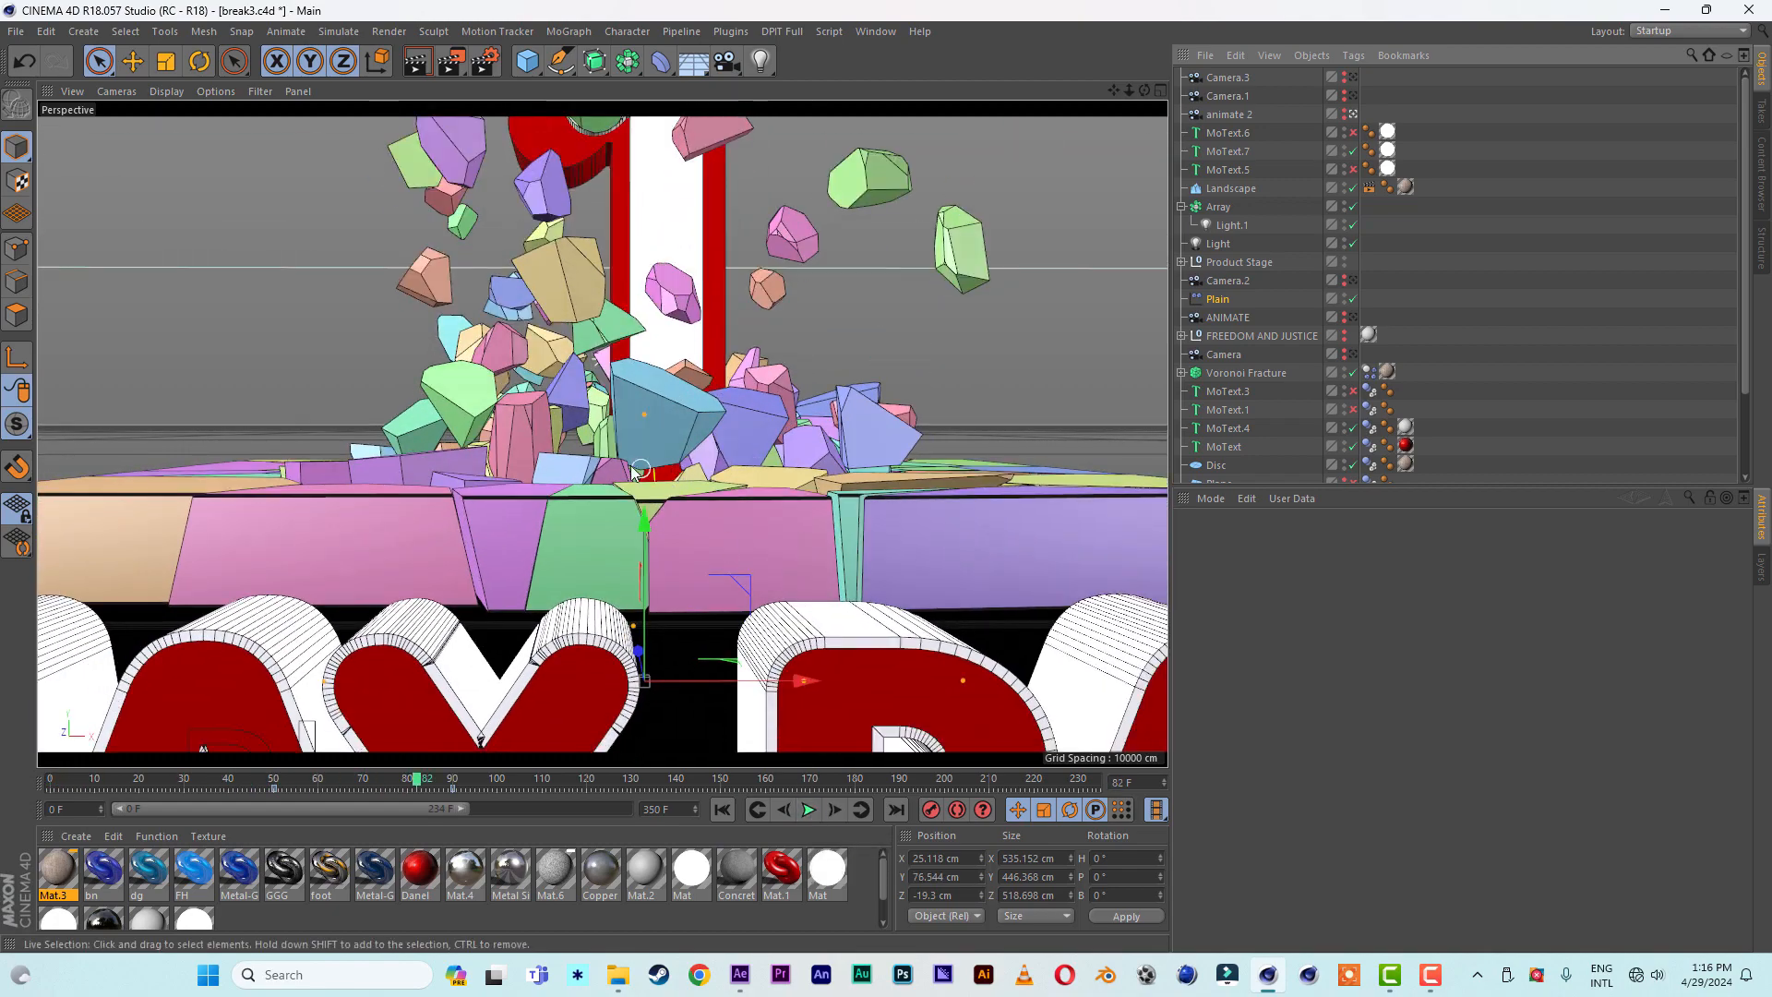
click(633, 522)
mouse_move(592, 513)
alt+mouse_down()
mouse_move(808, 550)
mouse_move(571, 521)
alt+mouse_up()
scroll(803, 549, down, 8)
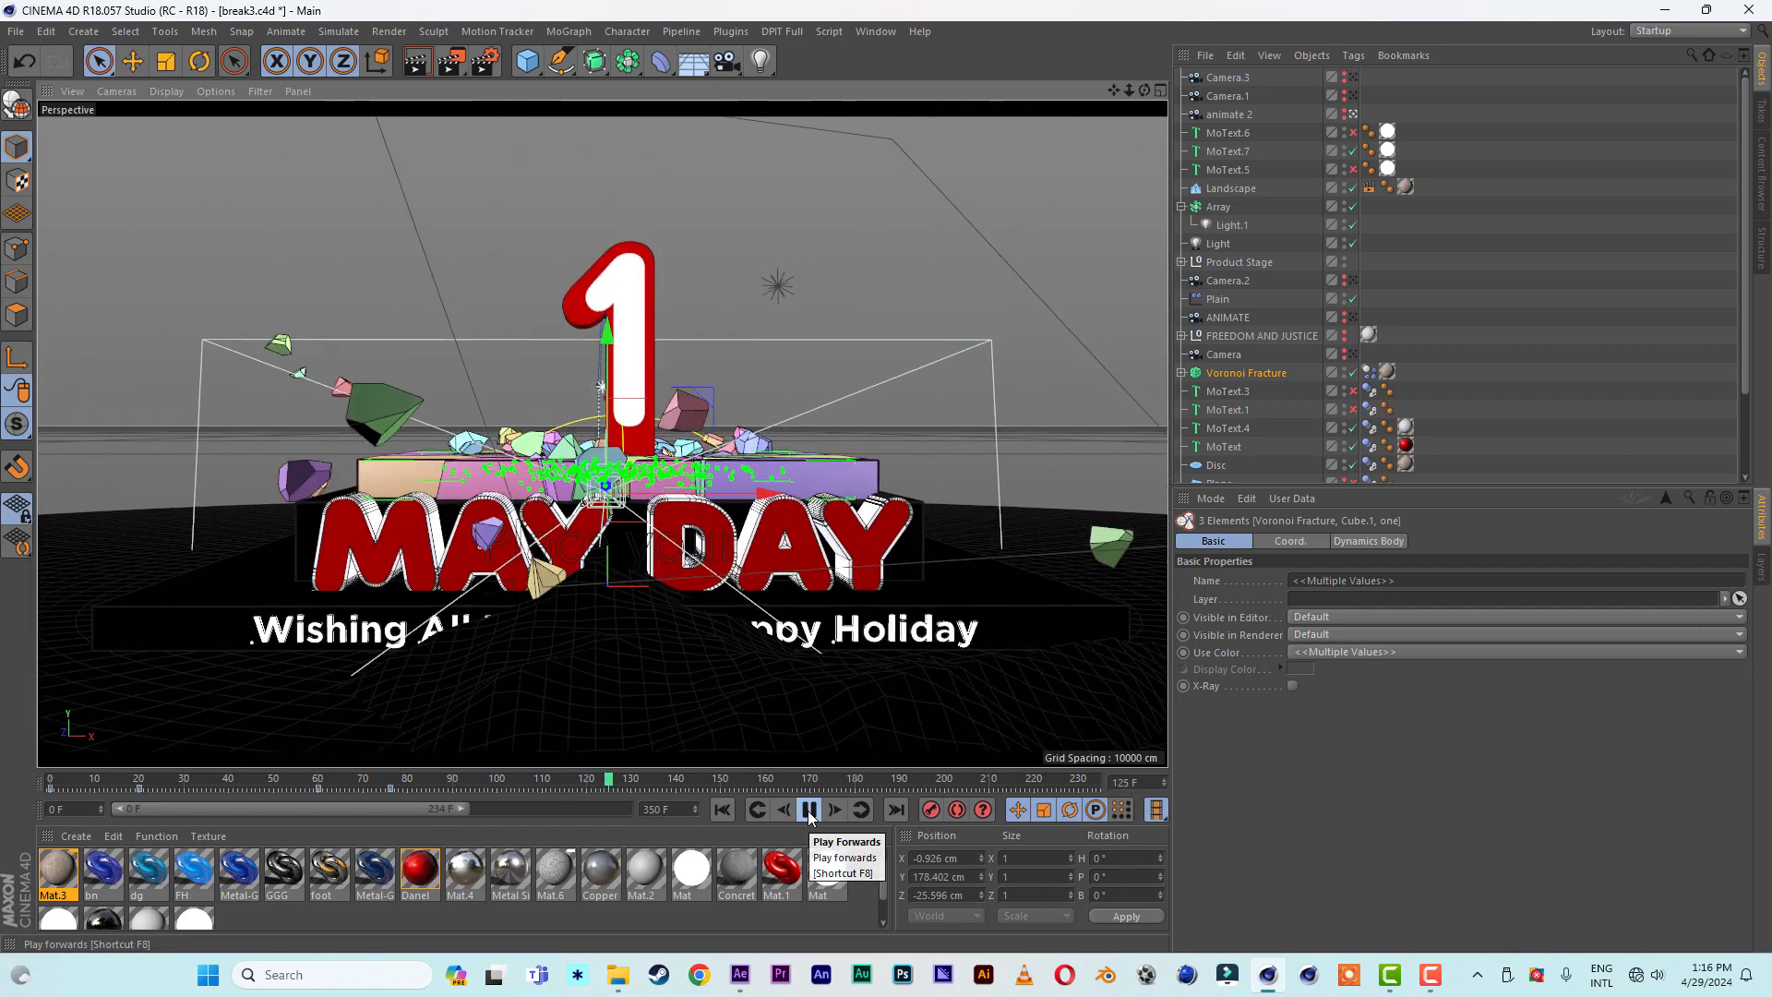
click(809, 811)
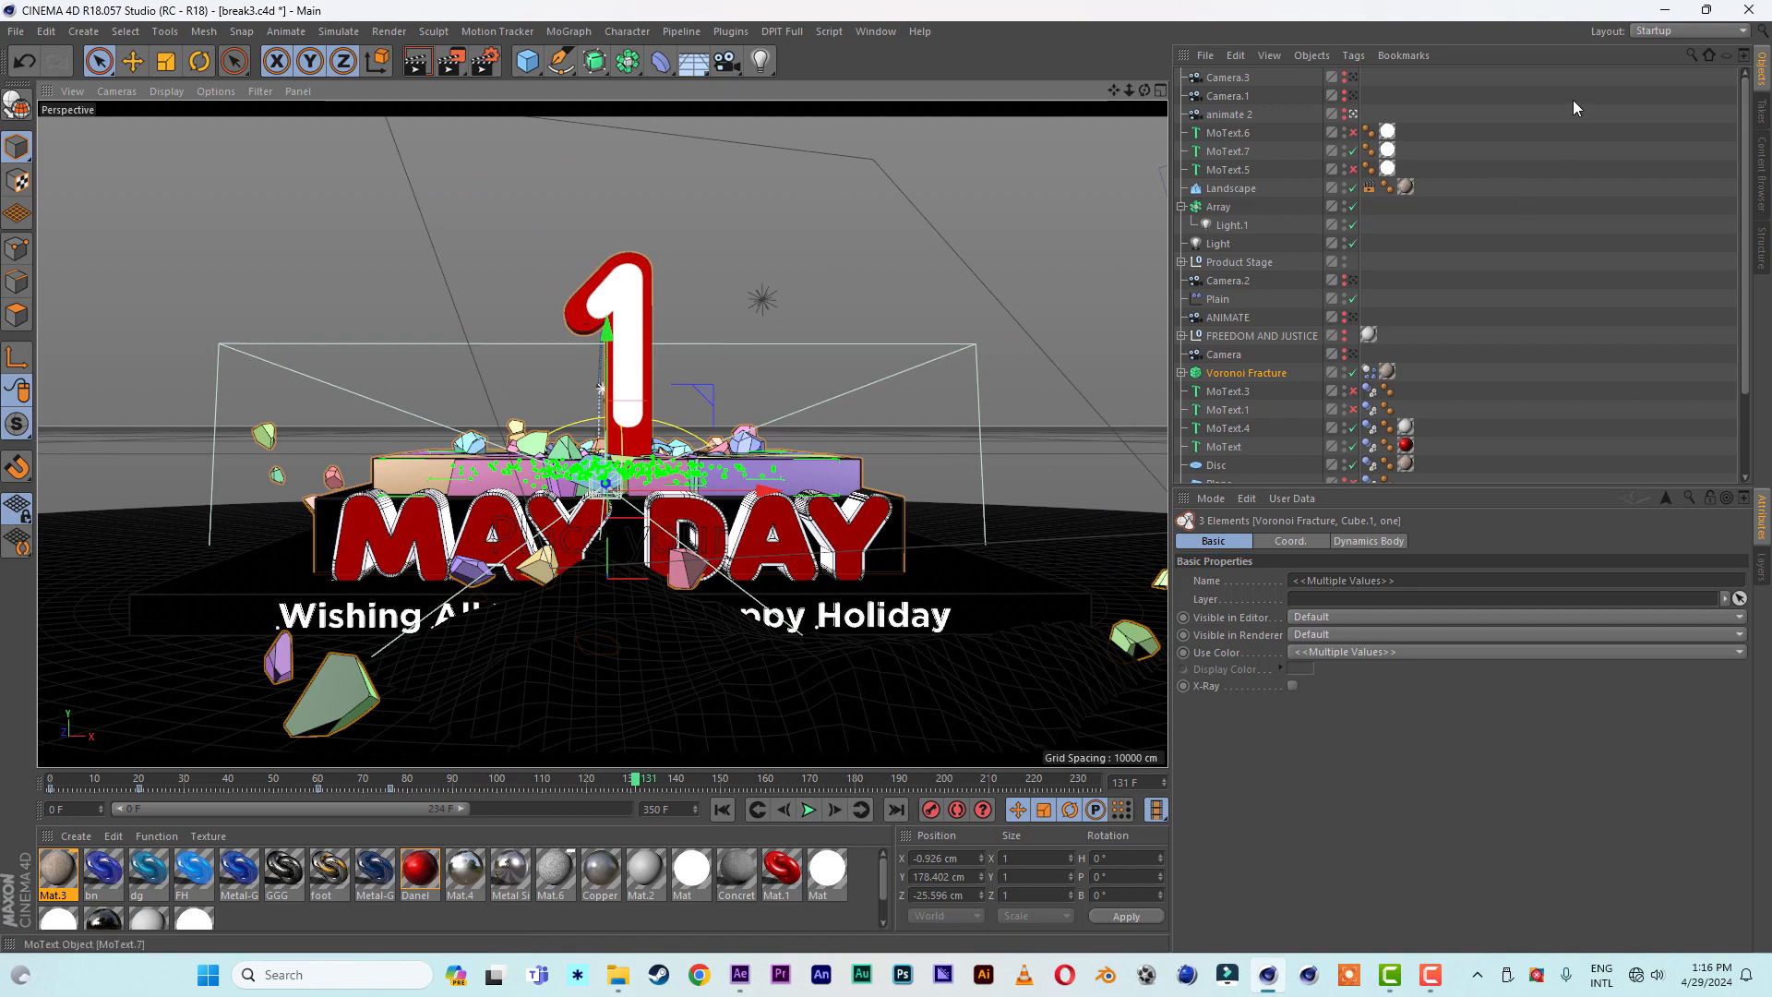
- Switch to After Effects and preview the end composition from its start
click(1666, 16)
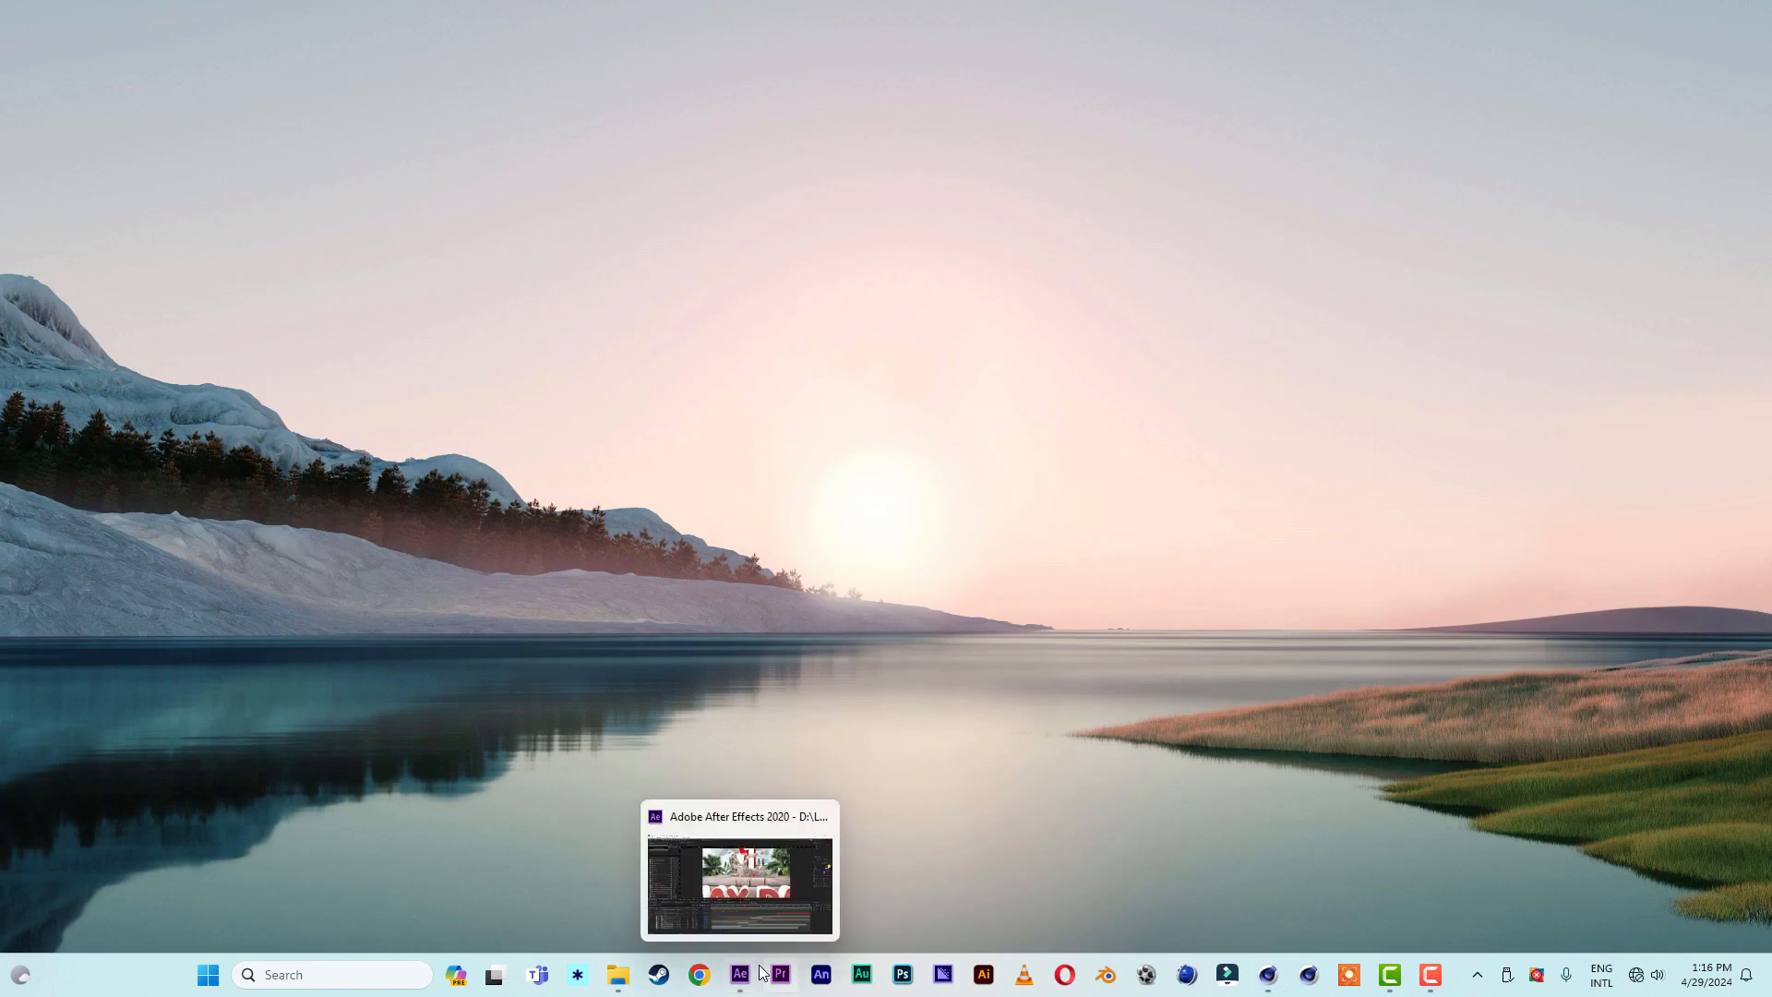
click(740, 975)
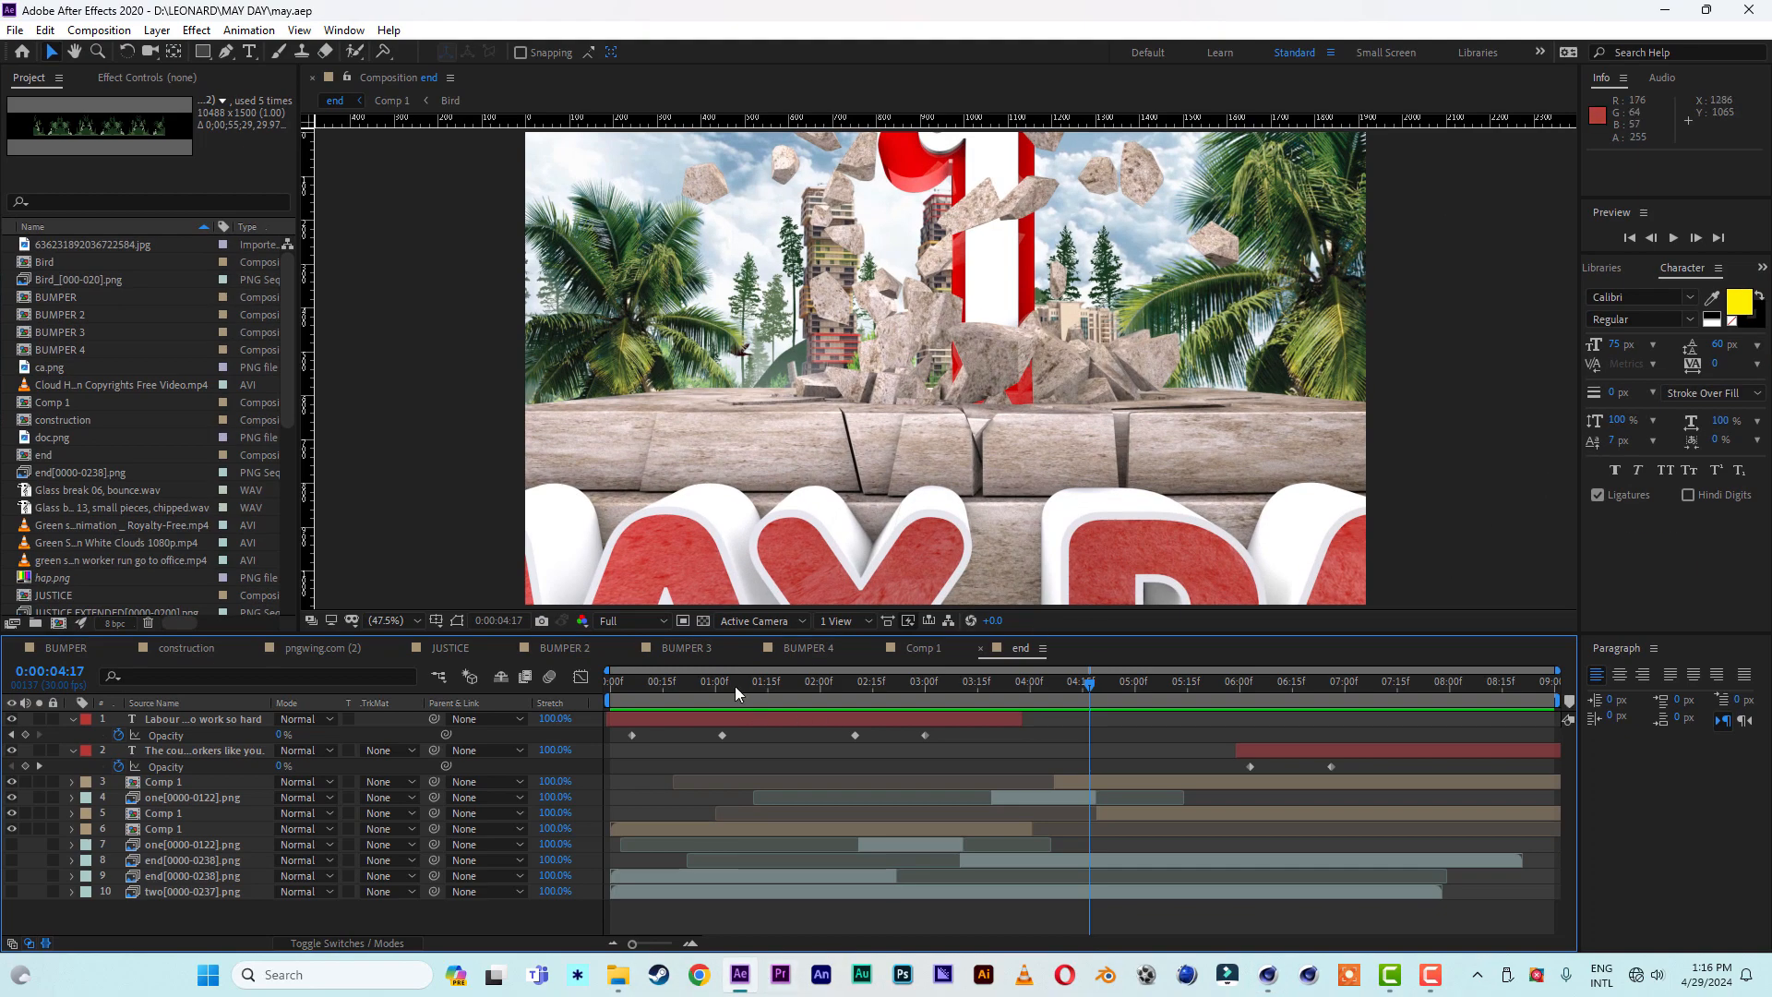
drag(737, 691, 558, 701)
key(space)
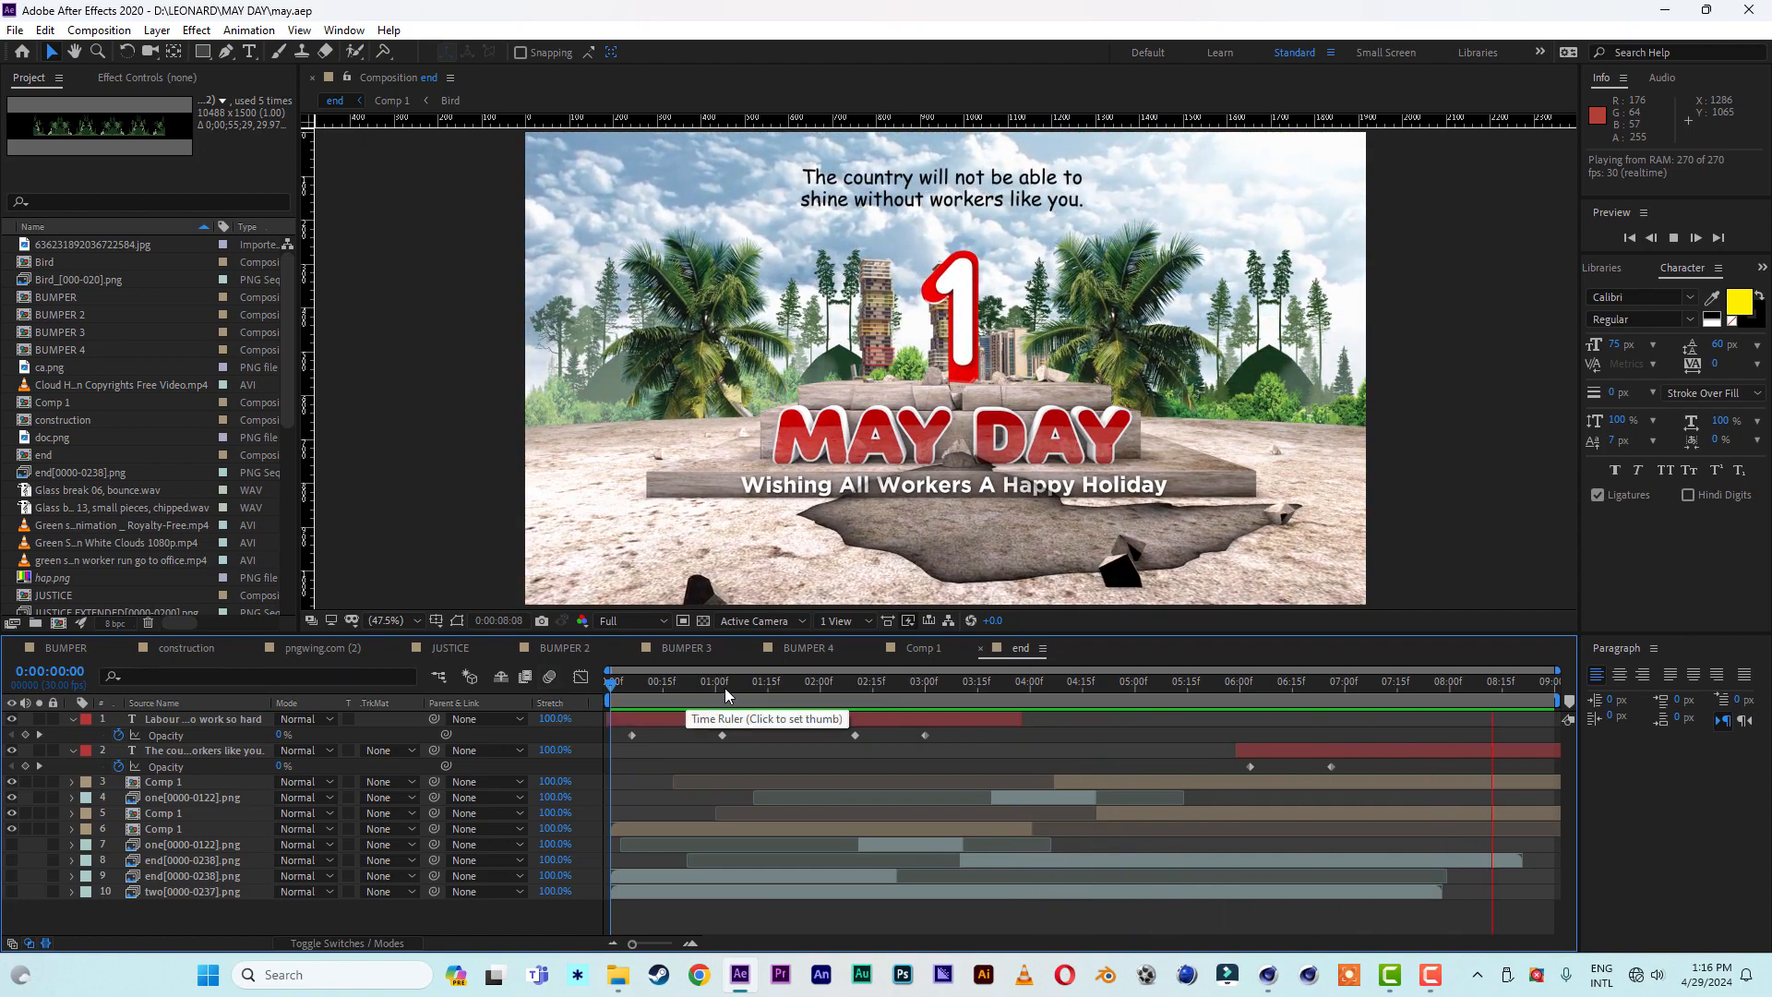
mouse_move(723, 690)
mouse_down()
mouse_move(661, 691)
mouse_move(722, 691)
mouse_up()
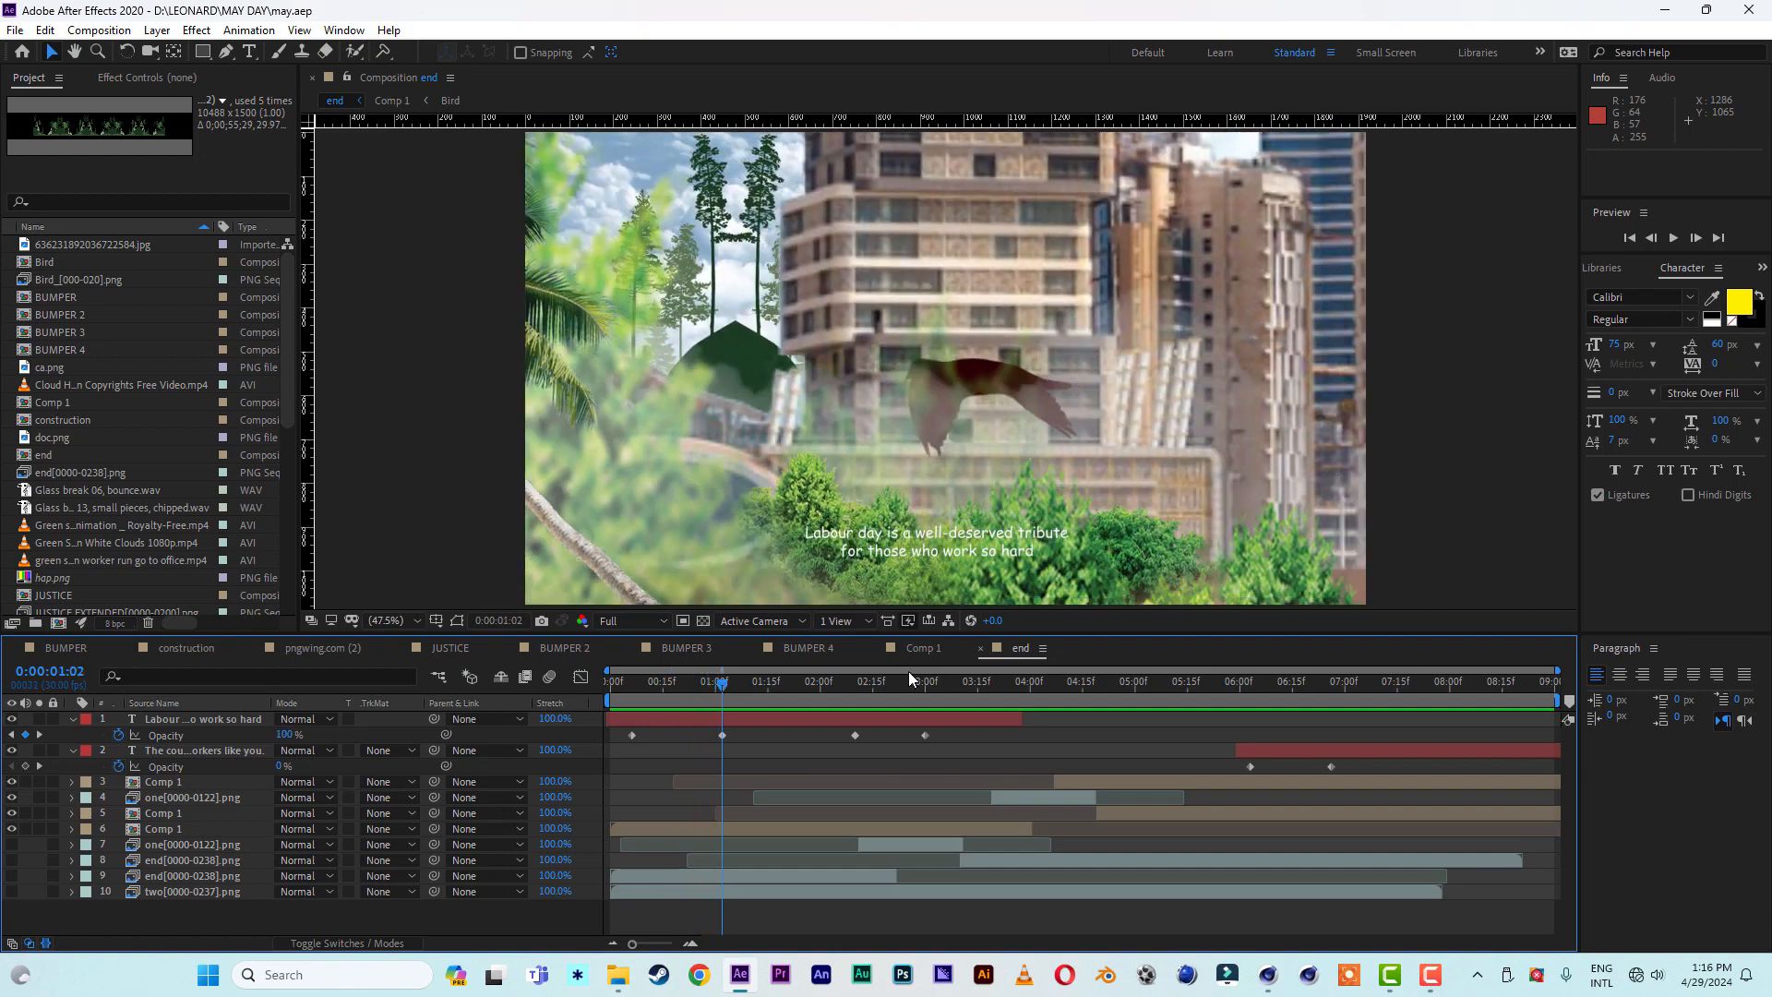
- Open the Comp 1 composition and preview it from the beginning to review its layered scene
click(924, 648)
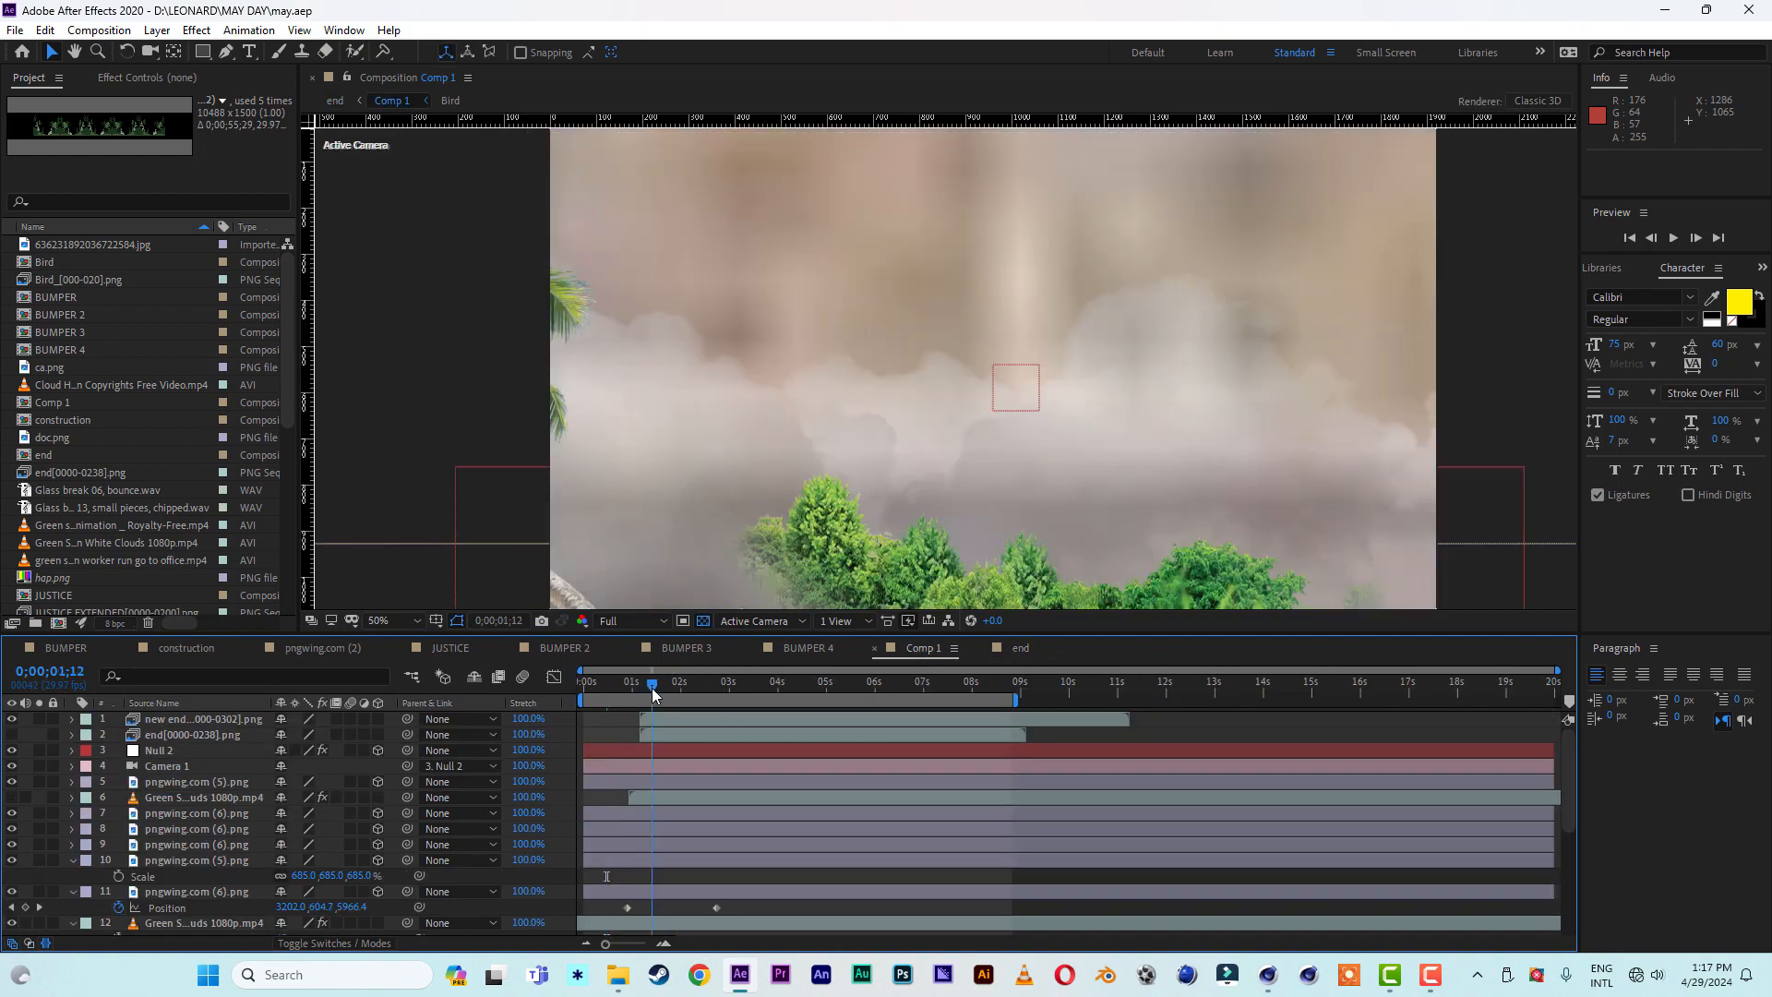
drag(652, 692, 514, 690)
click(646, 767)
key(space)
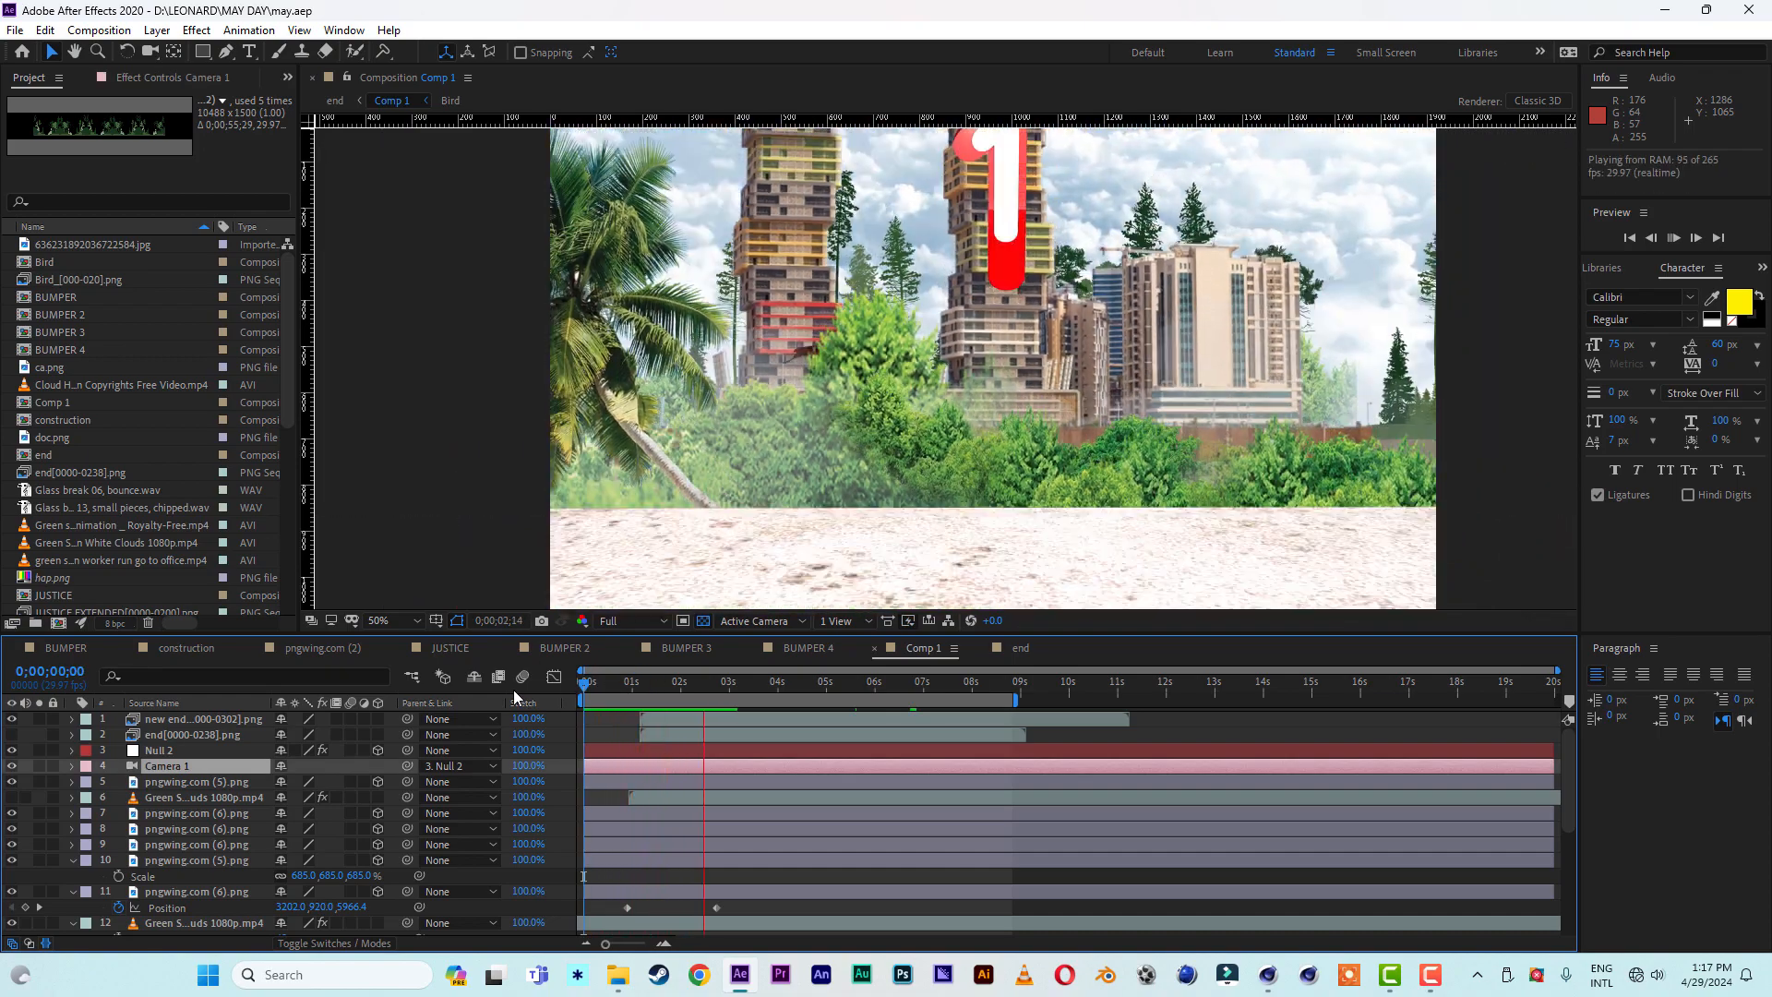
click(612, 695)
drag(687, 690, 563, 689)
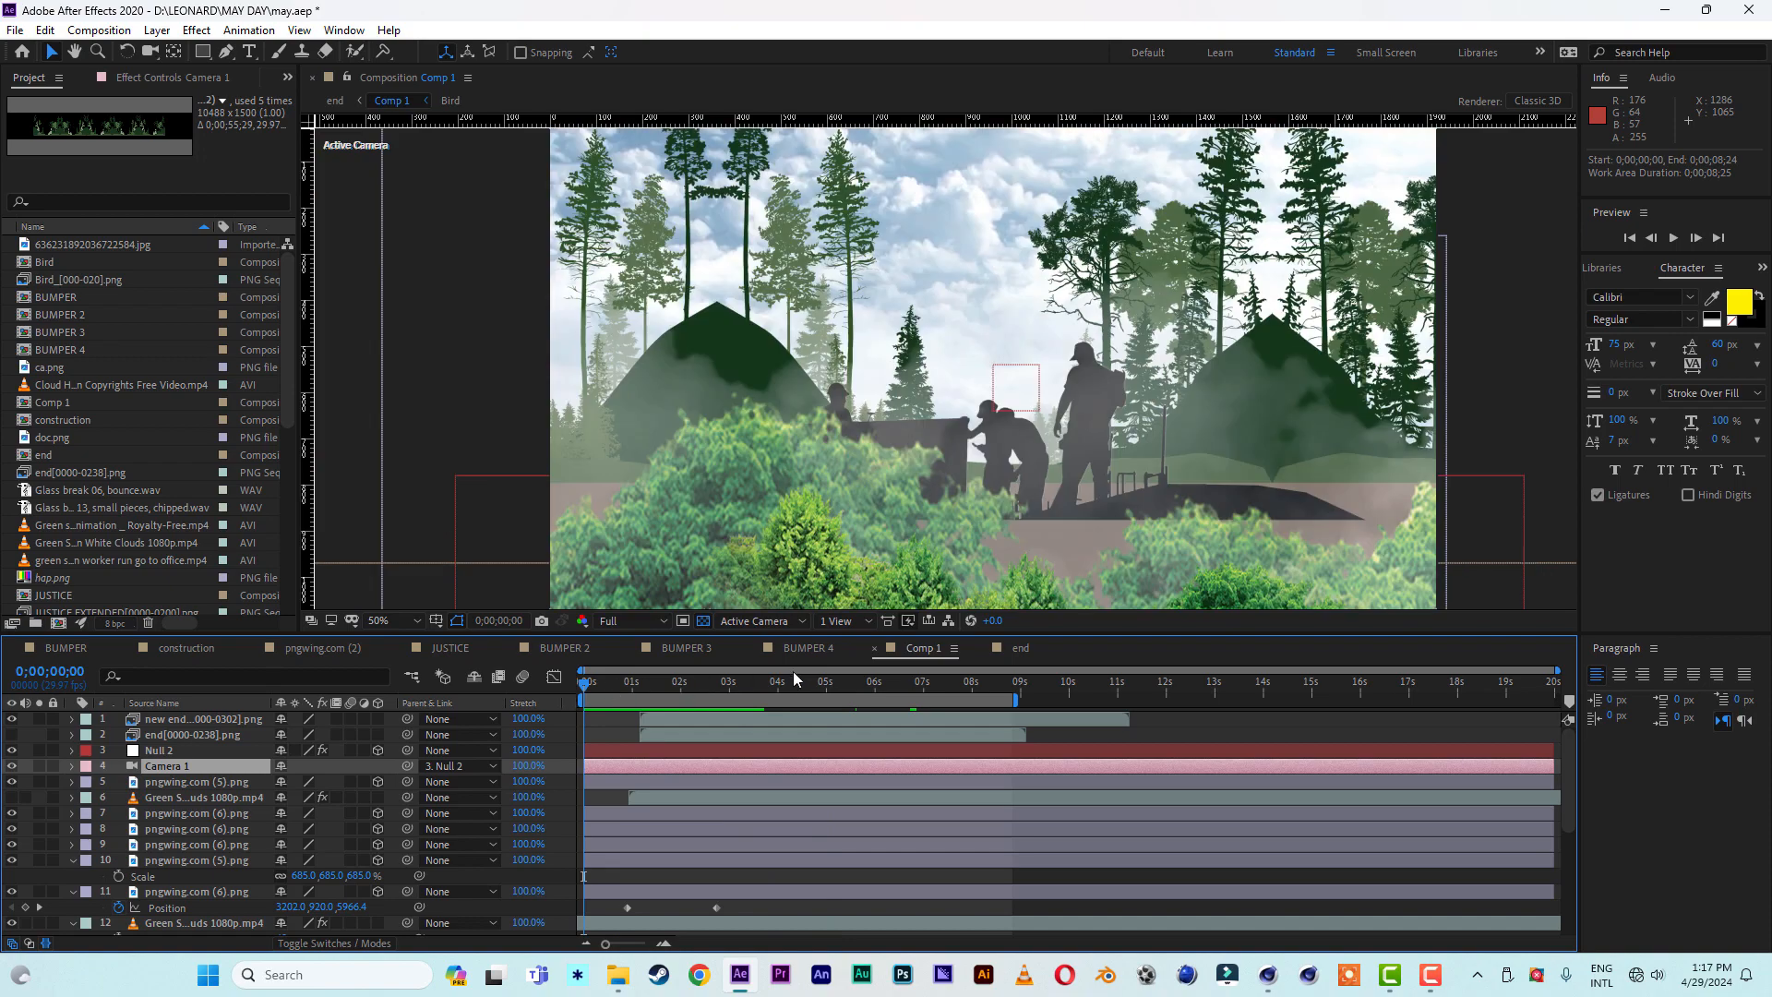
- Look over the BUMPER 4 composition and preview the BUMPER 3 and end compositions
click(809, 649)
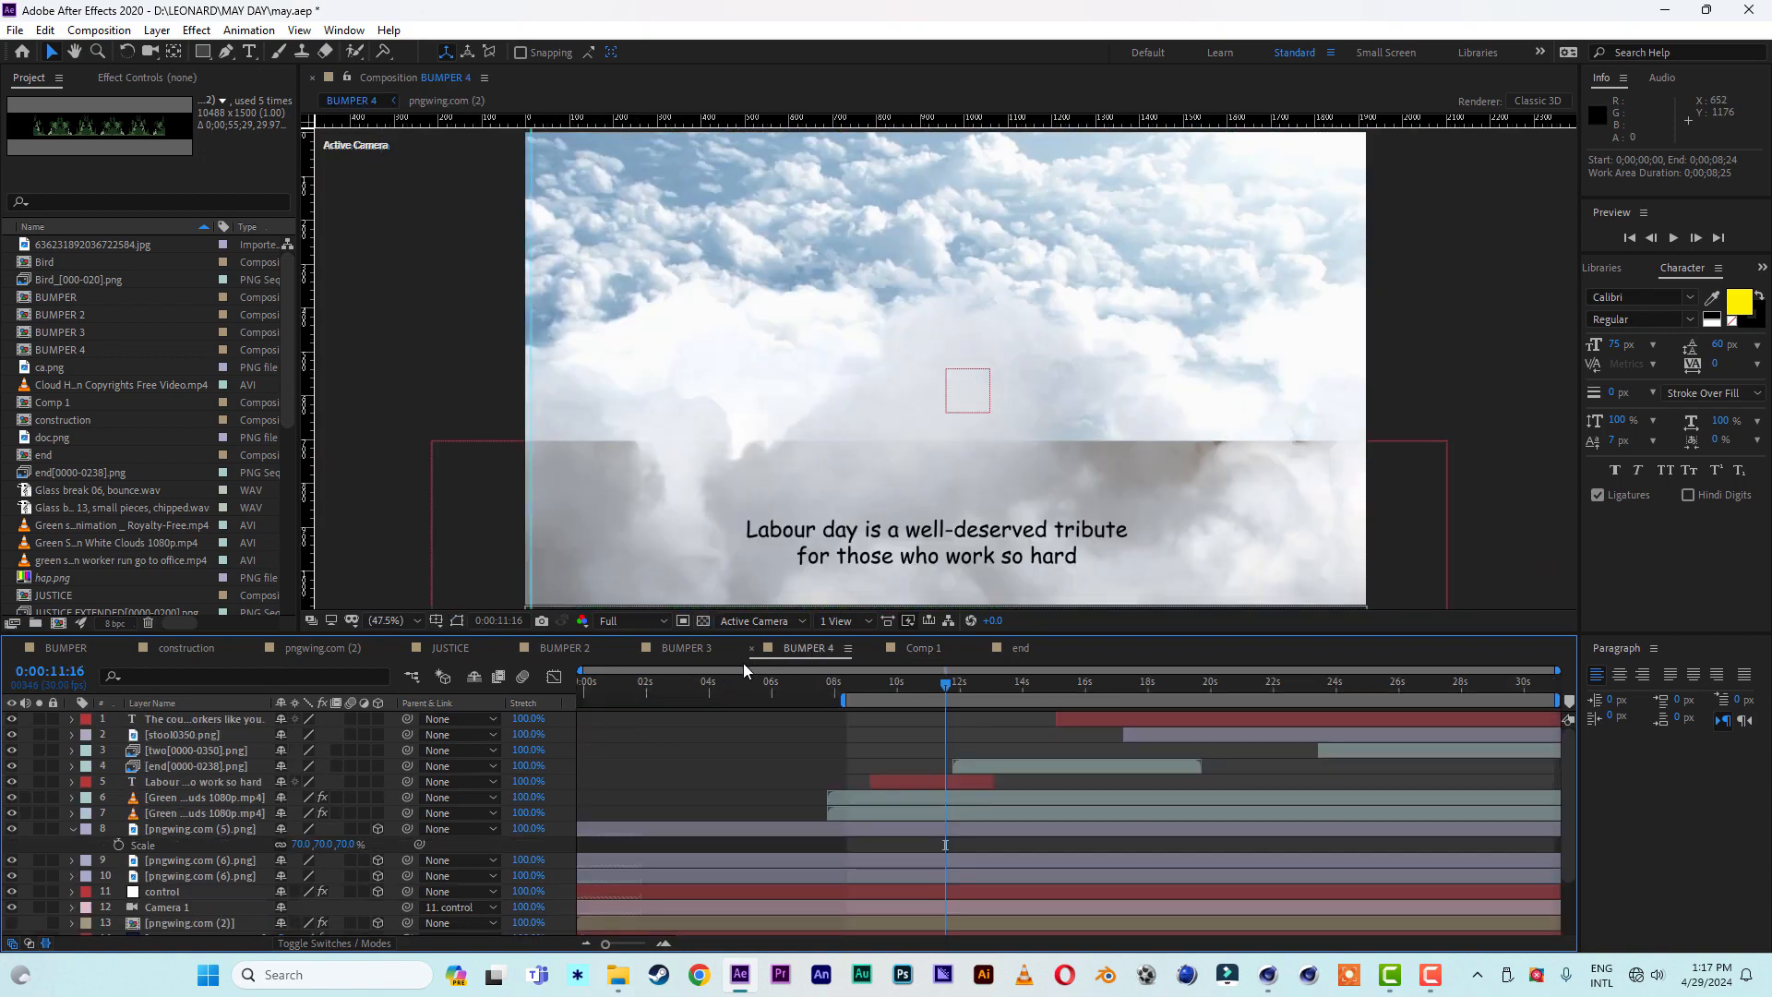
click(699, 656)
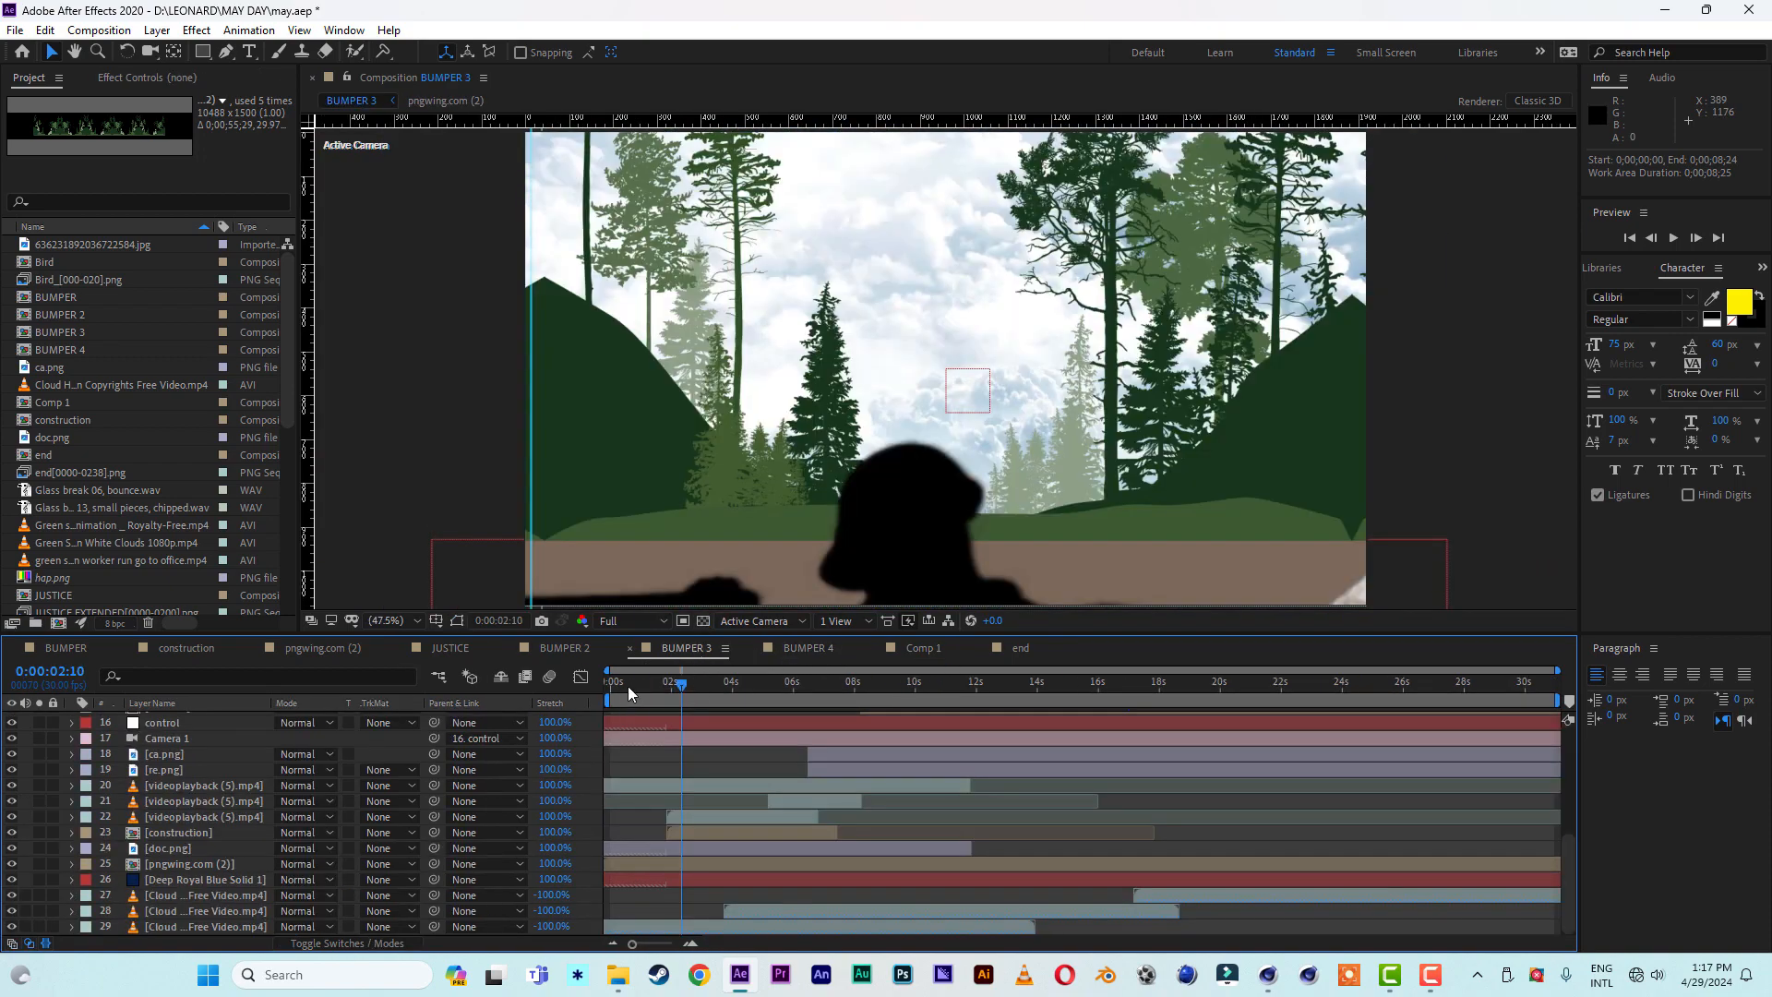
key(space)
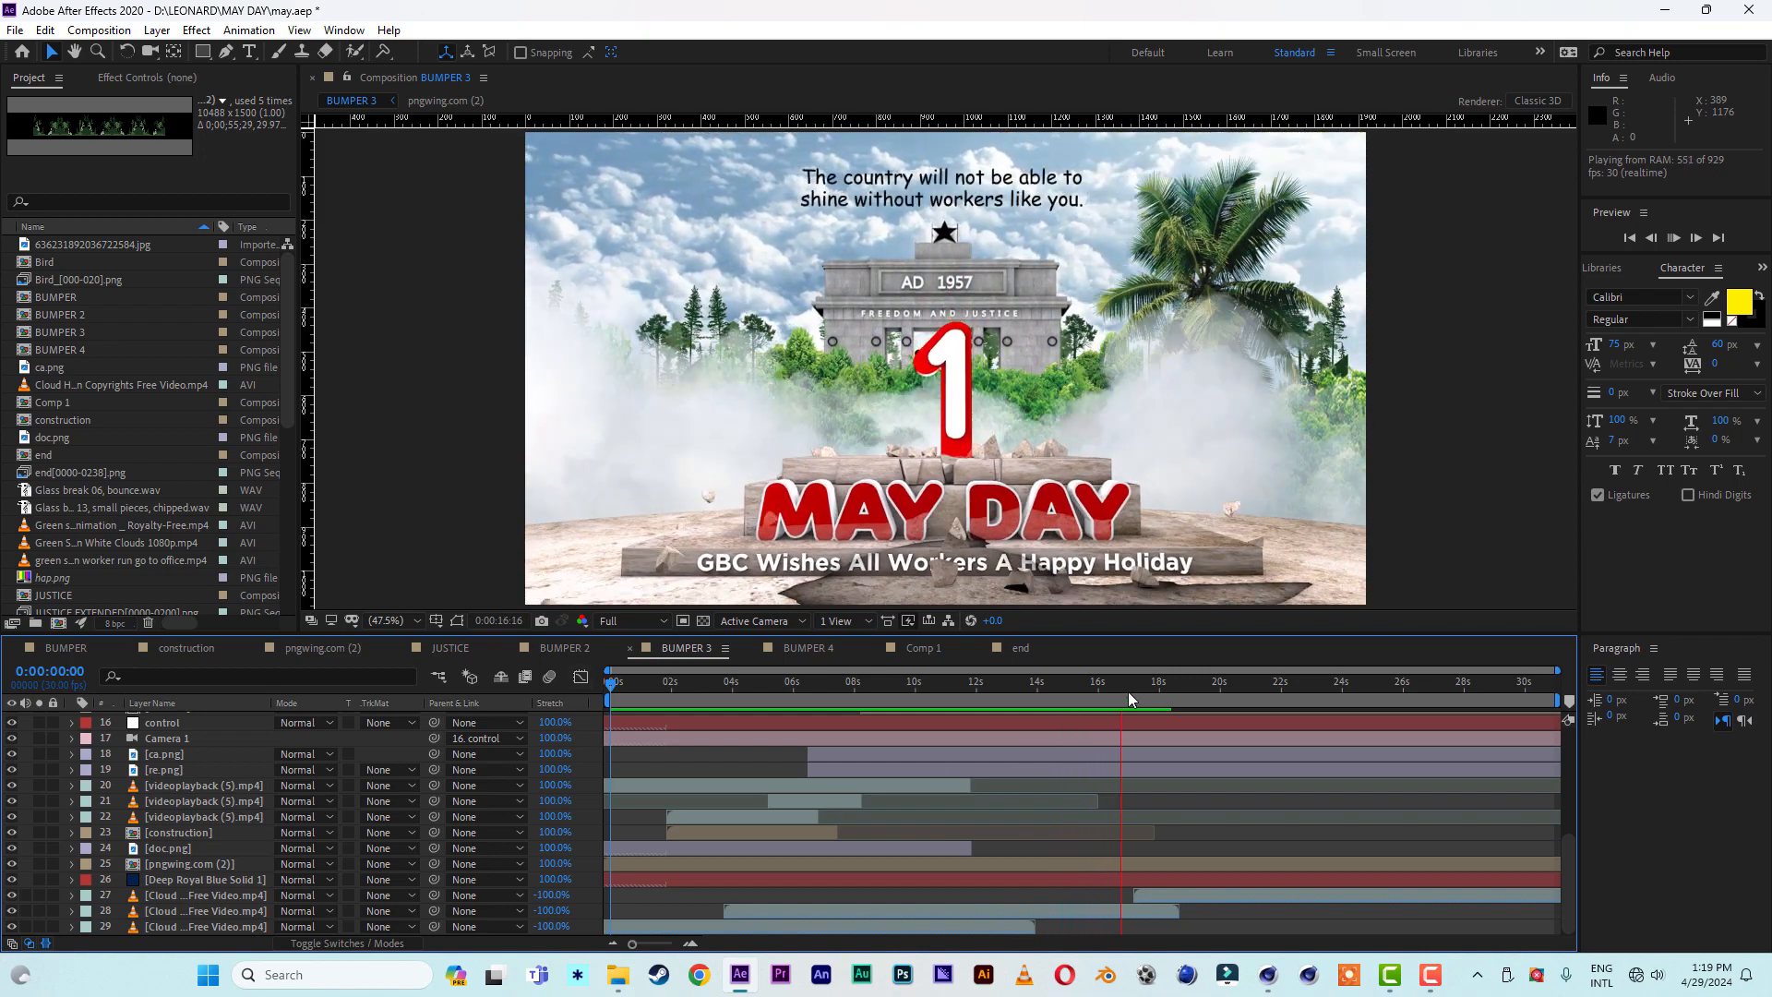
key(space)
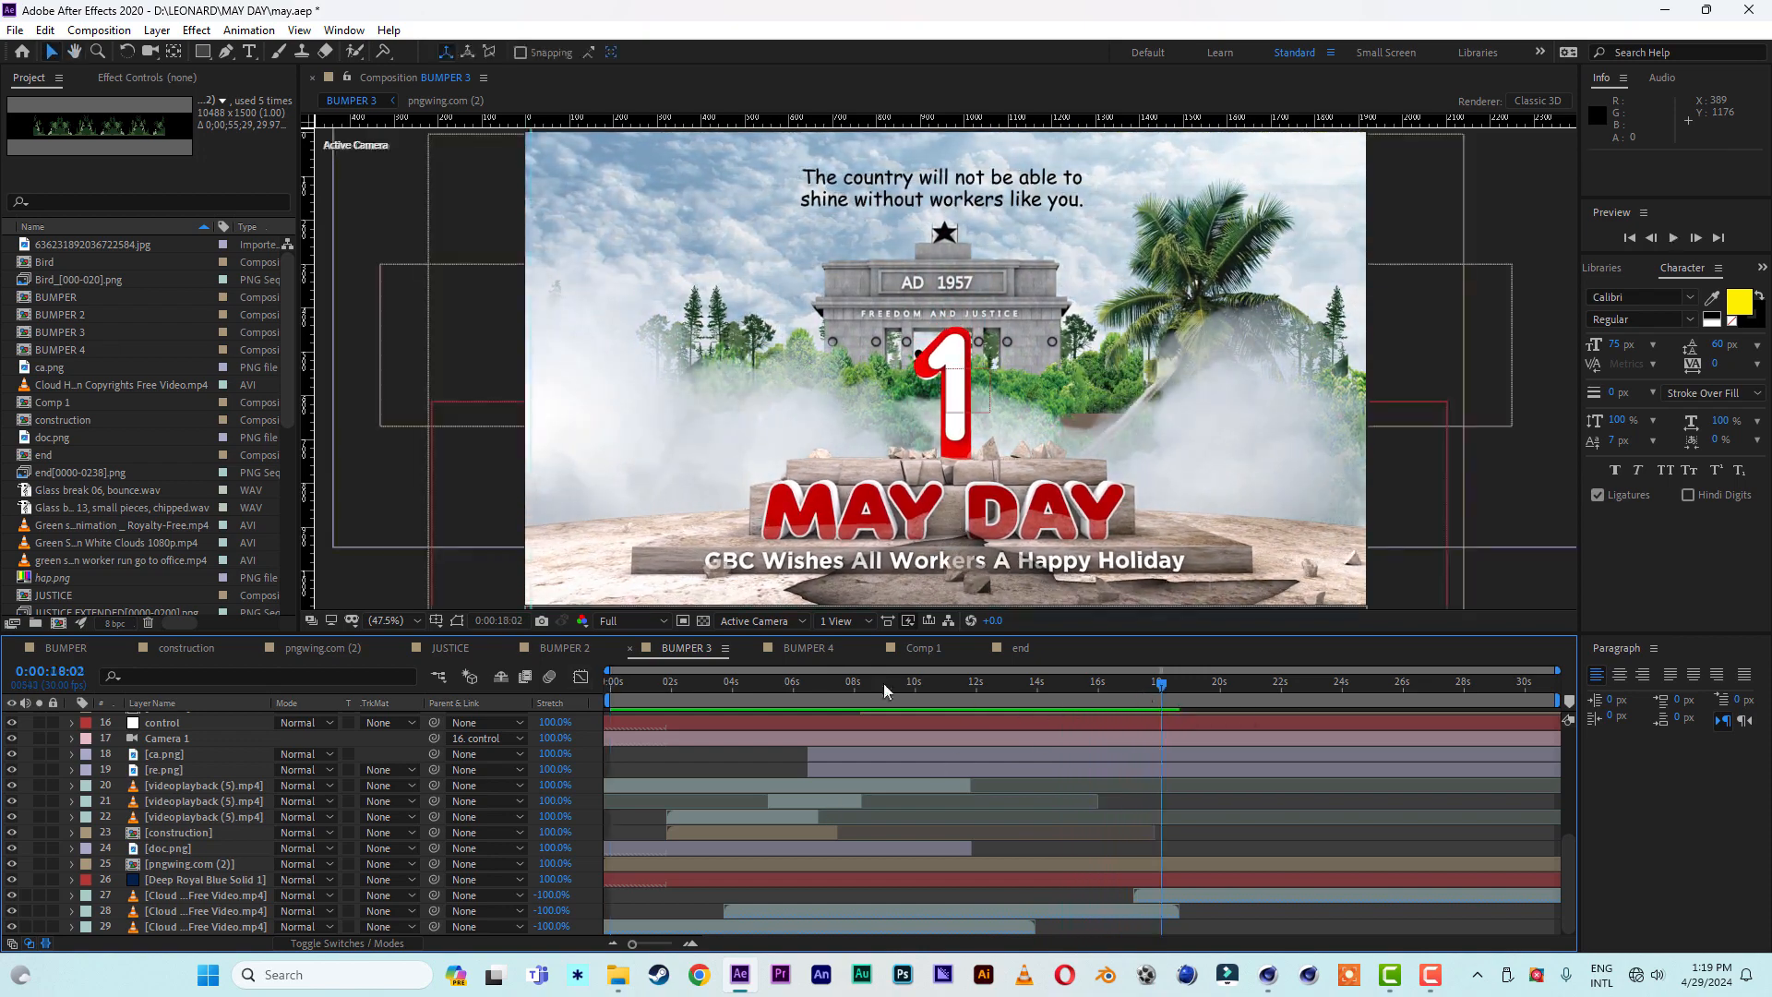
click(1021, 648)
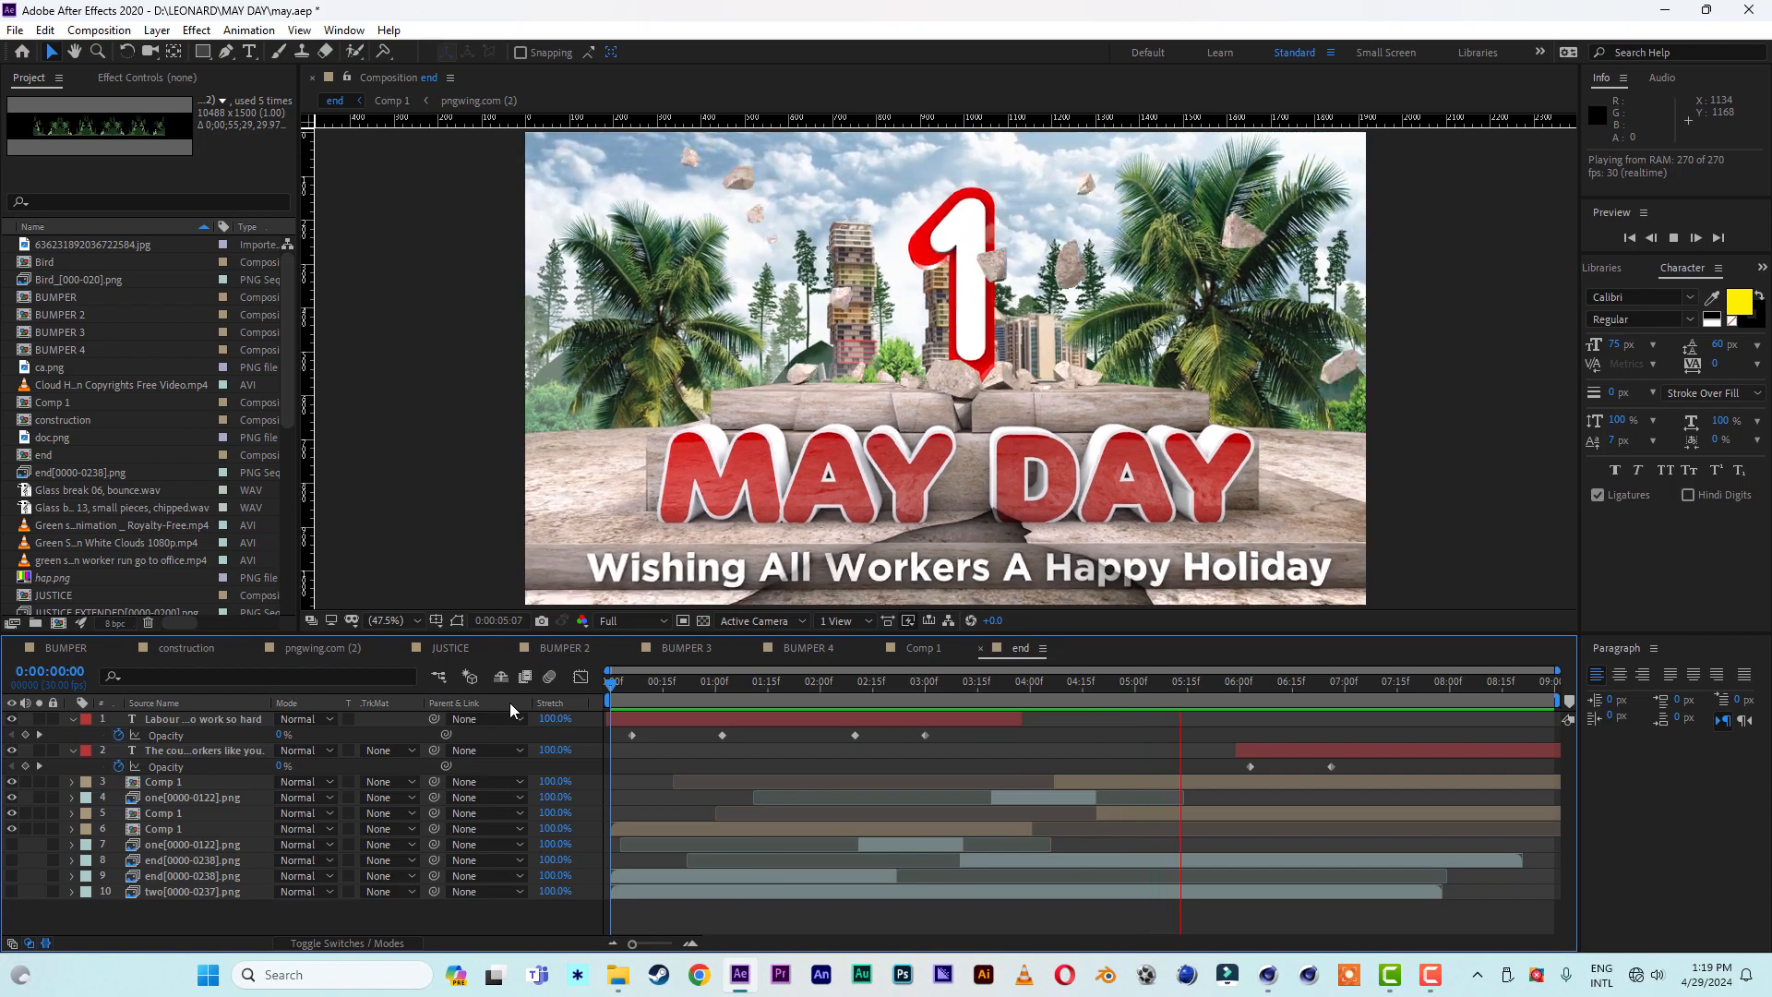
click(1365, 683)
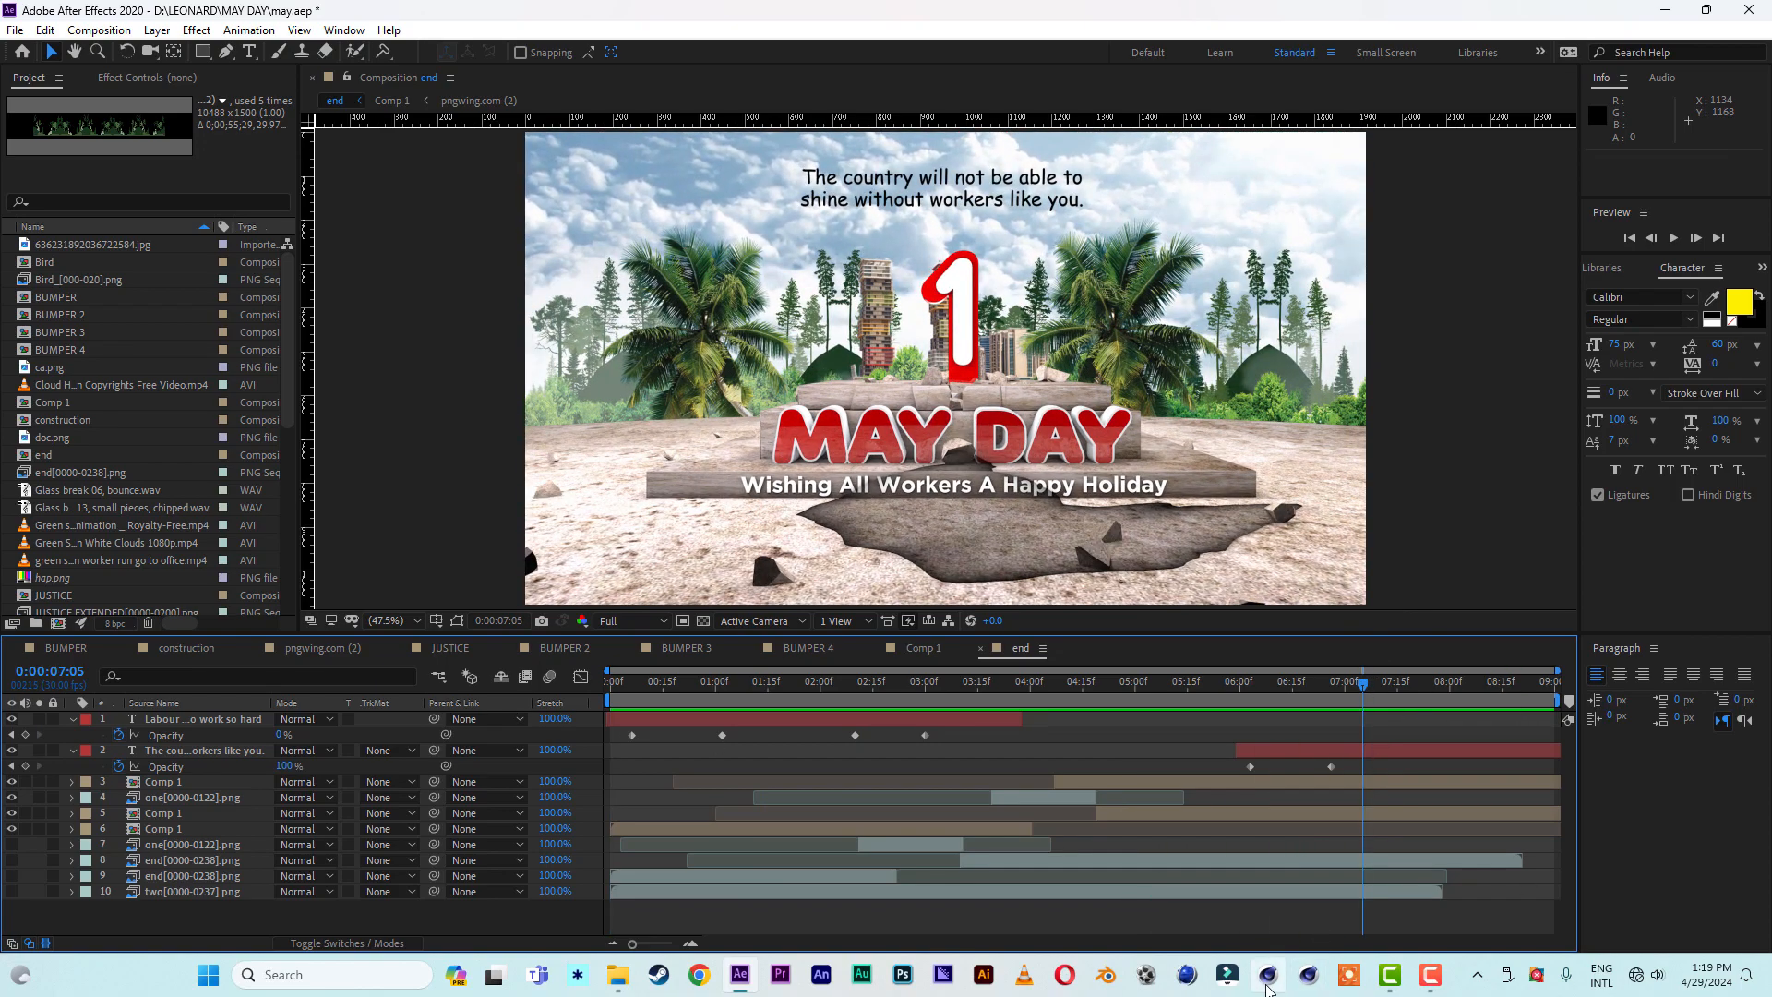
- Return to the Untitled 2 scene in CINEMA 4D and create a new material with Reflectance disabled
click(1268, 987)
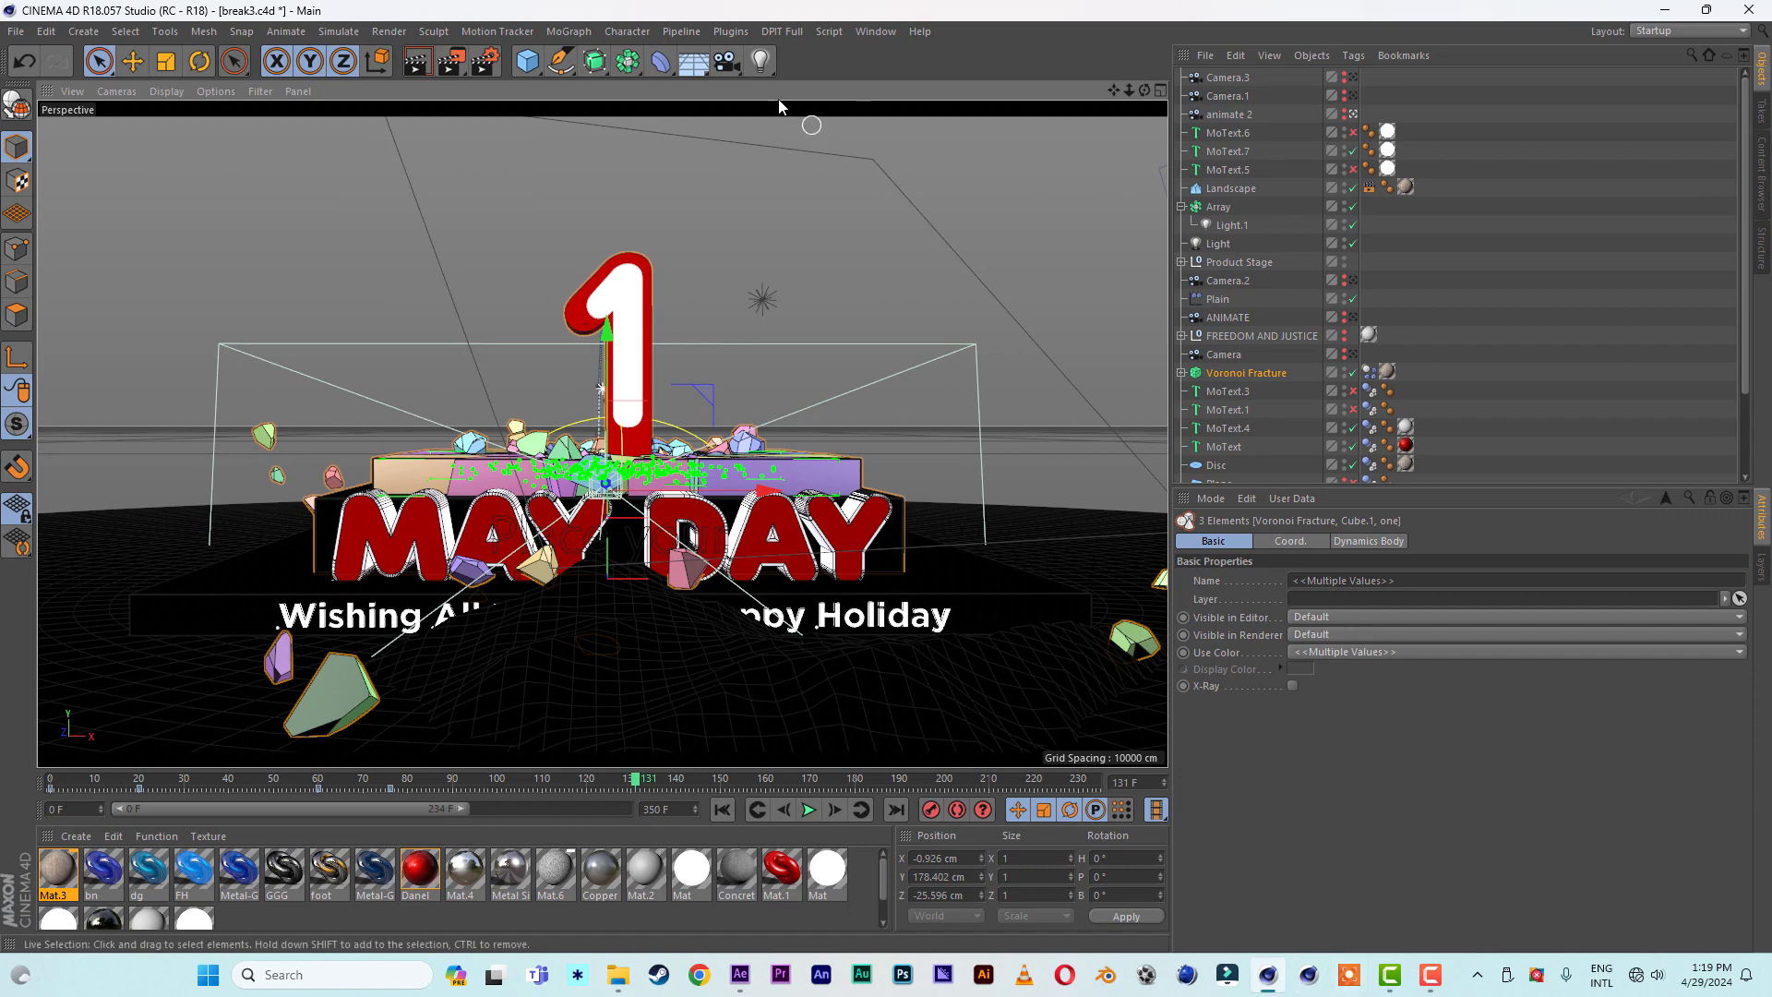
click(875, 31)
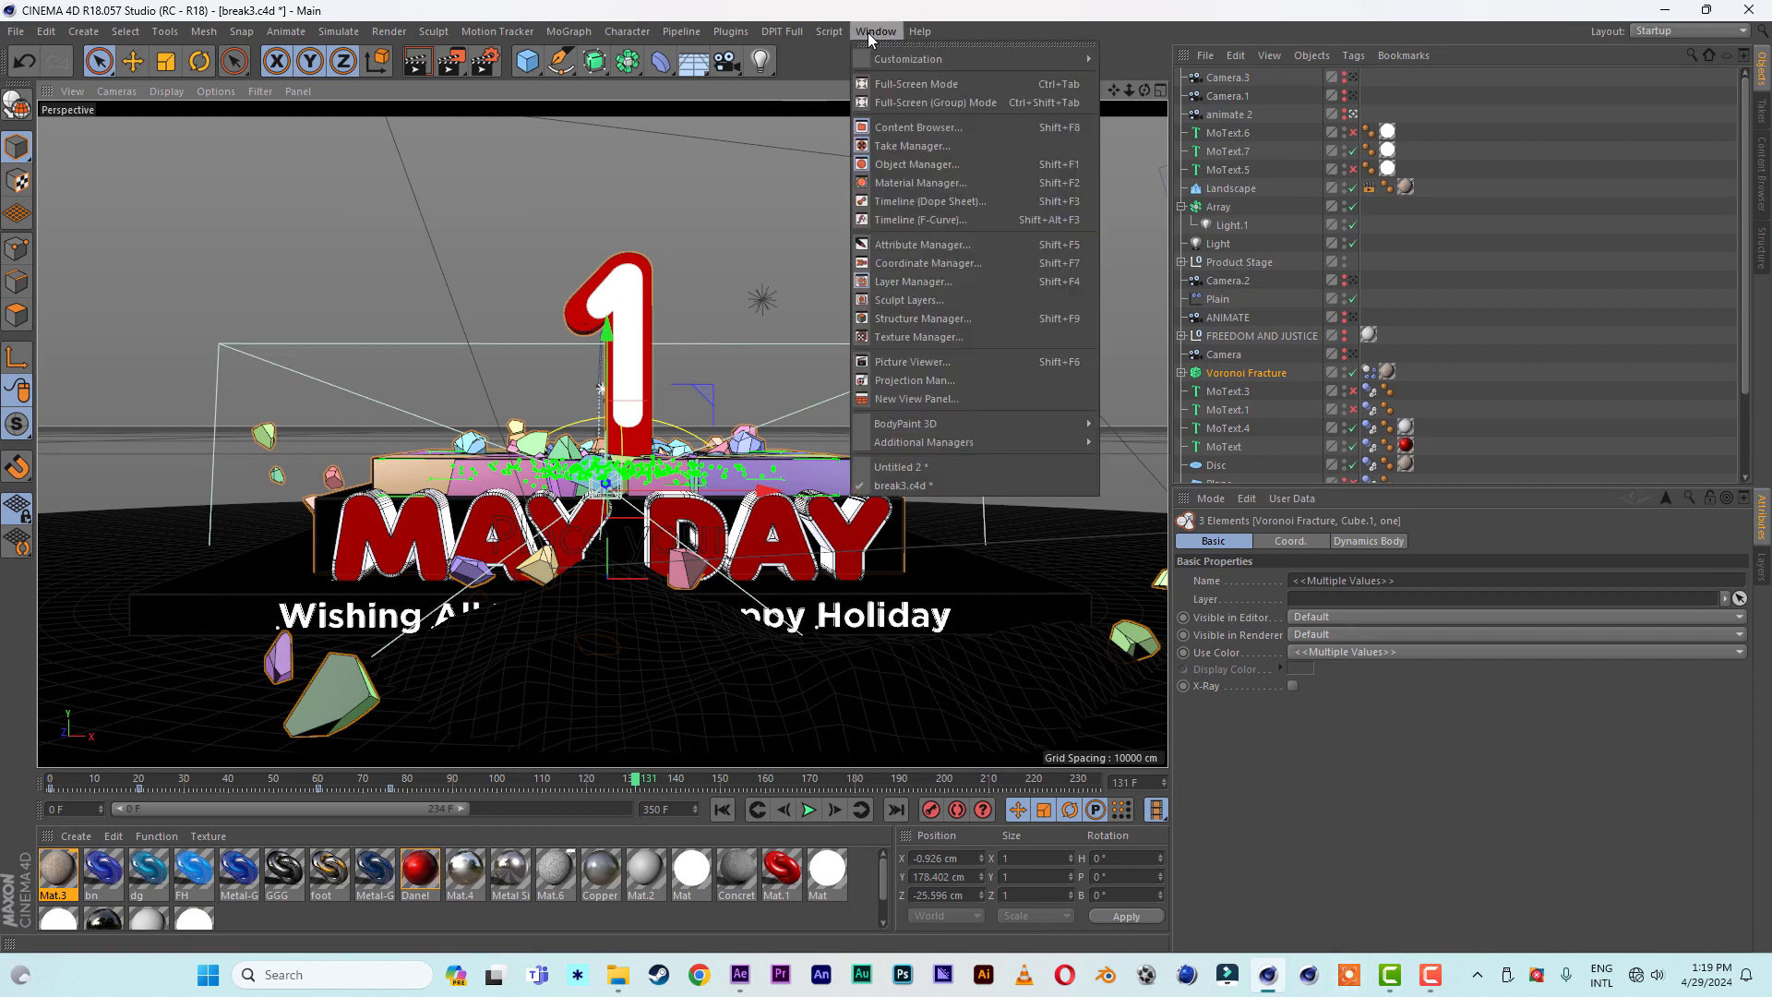
click(909, 468)
double_click(94, 884)
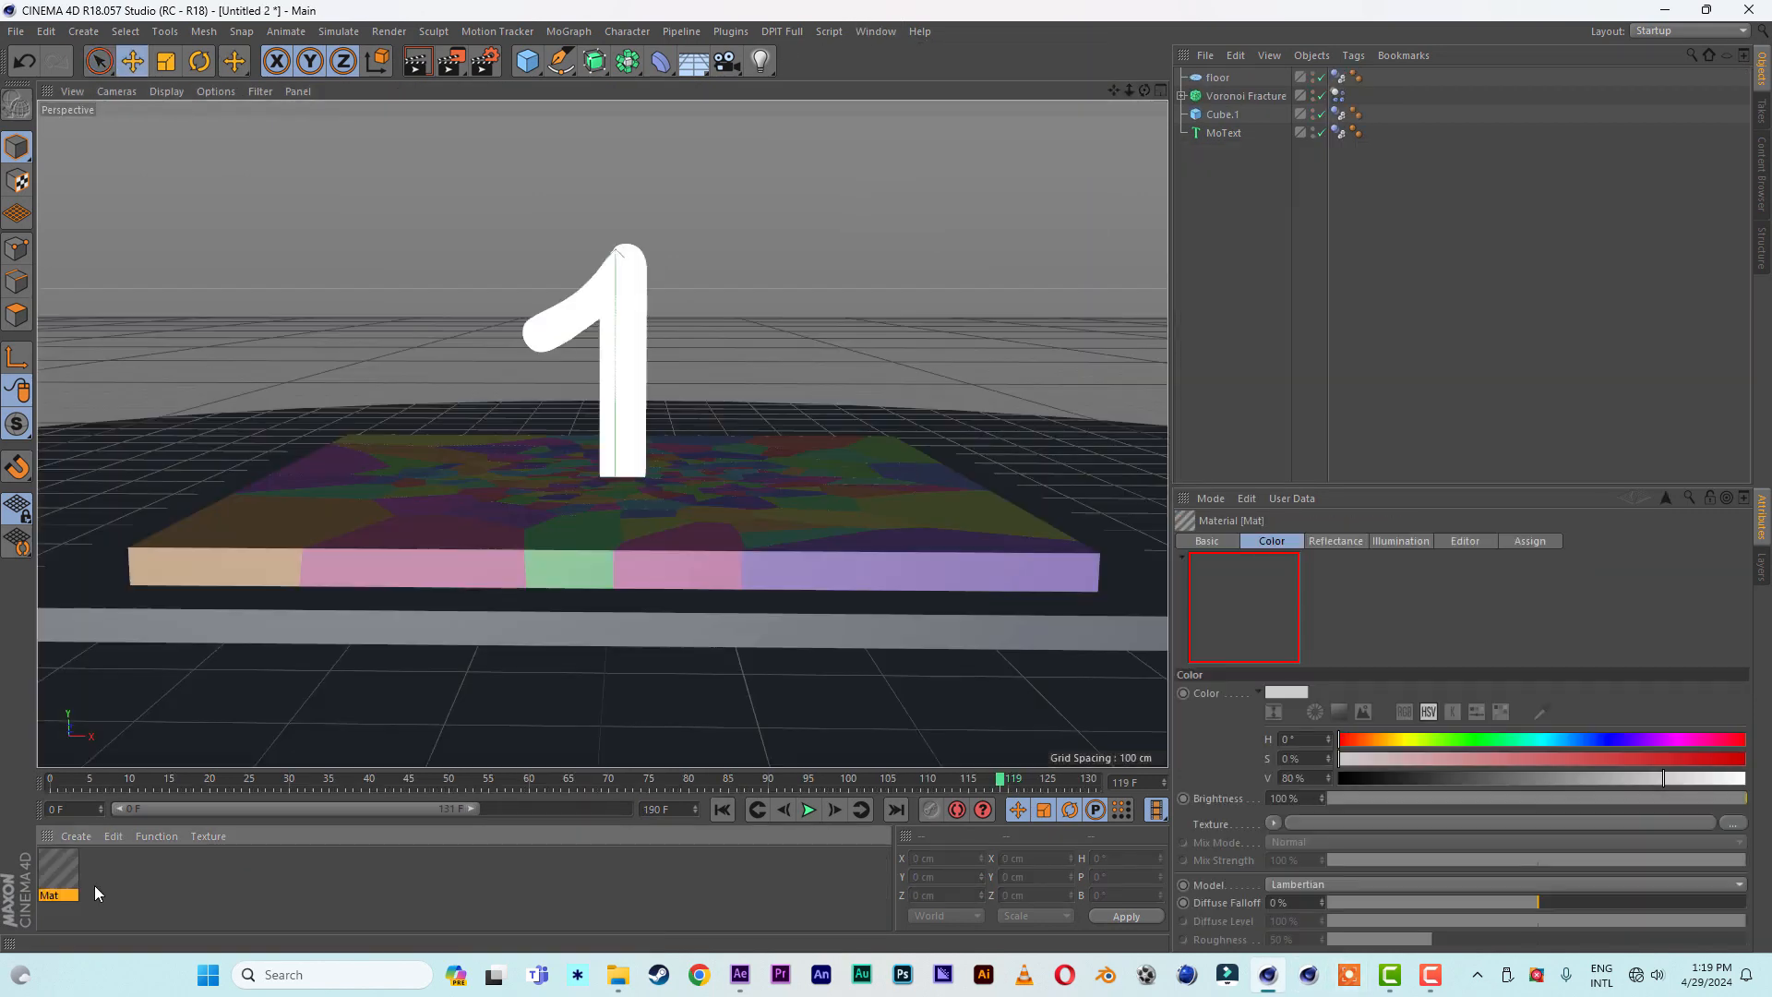
double_click(78, 881)
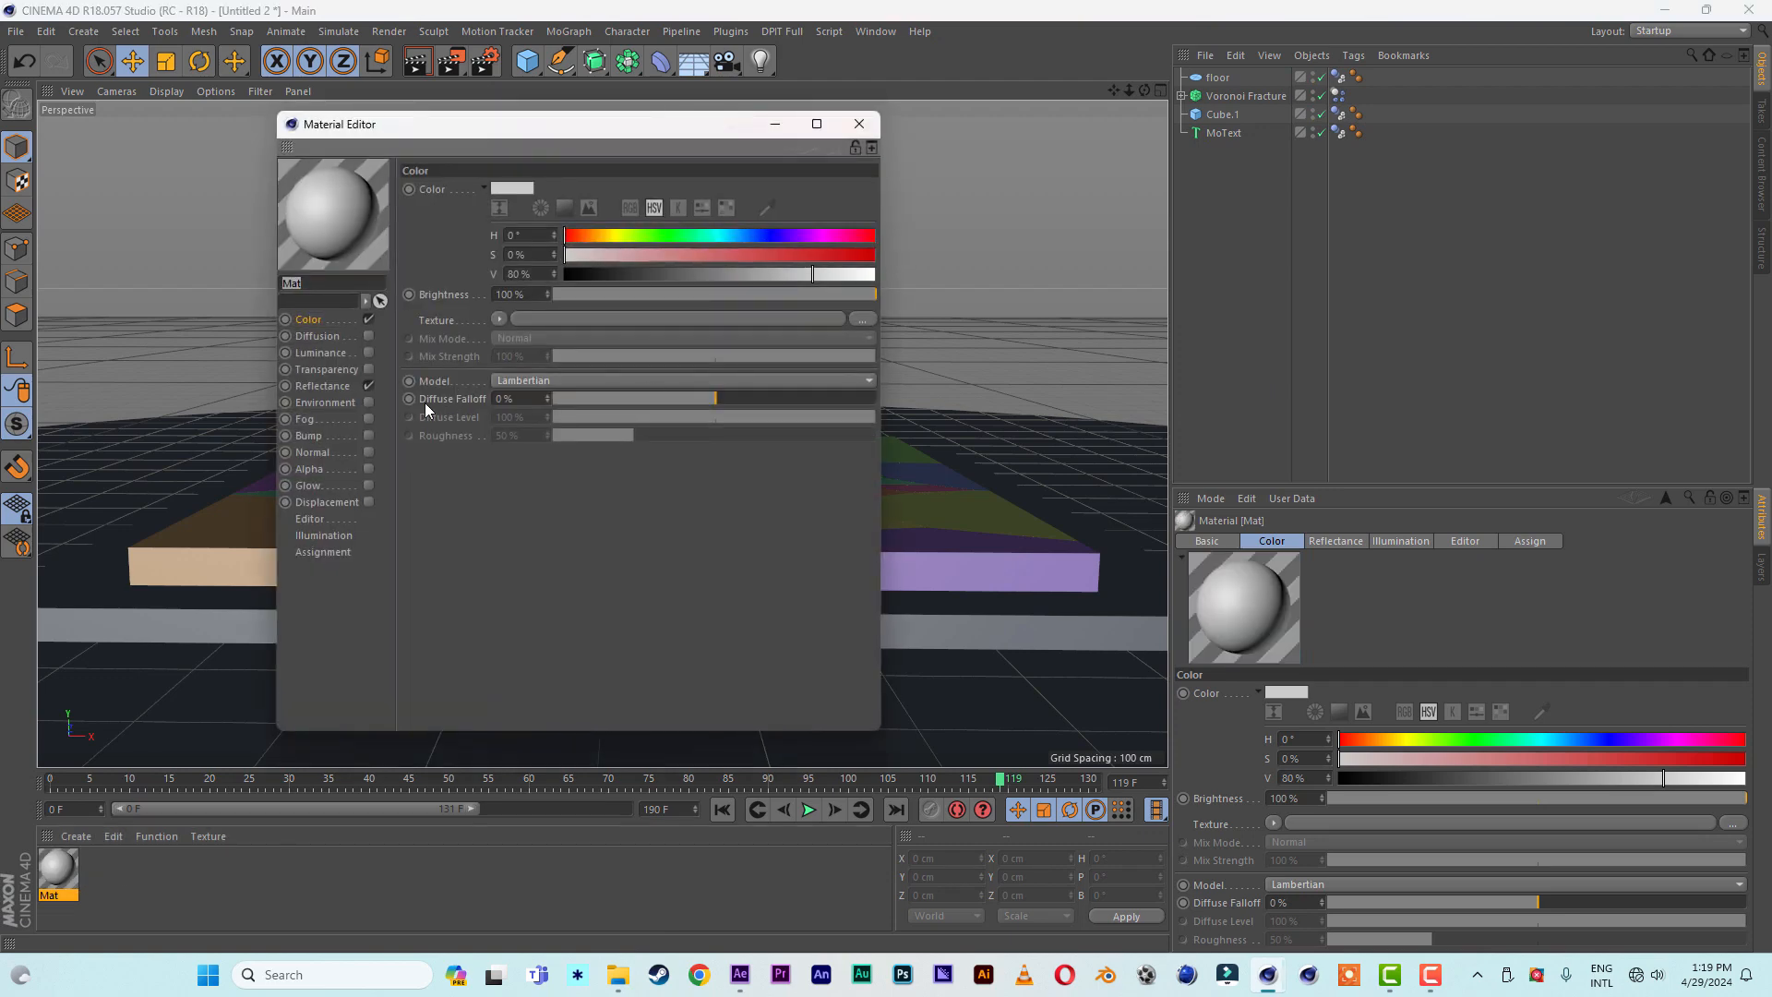
click(369, 385)
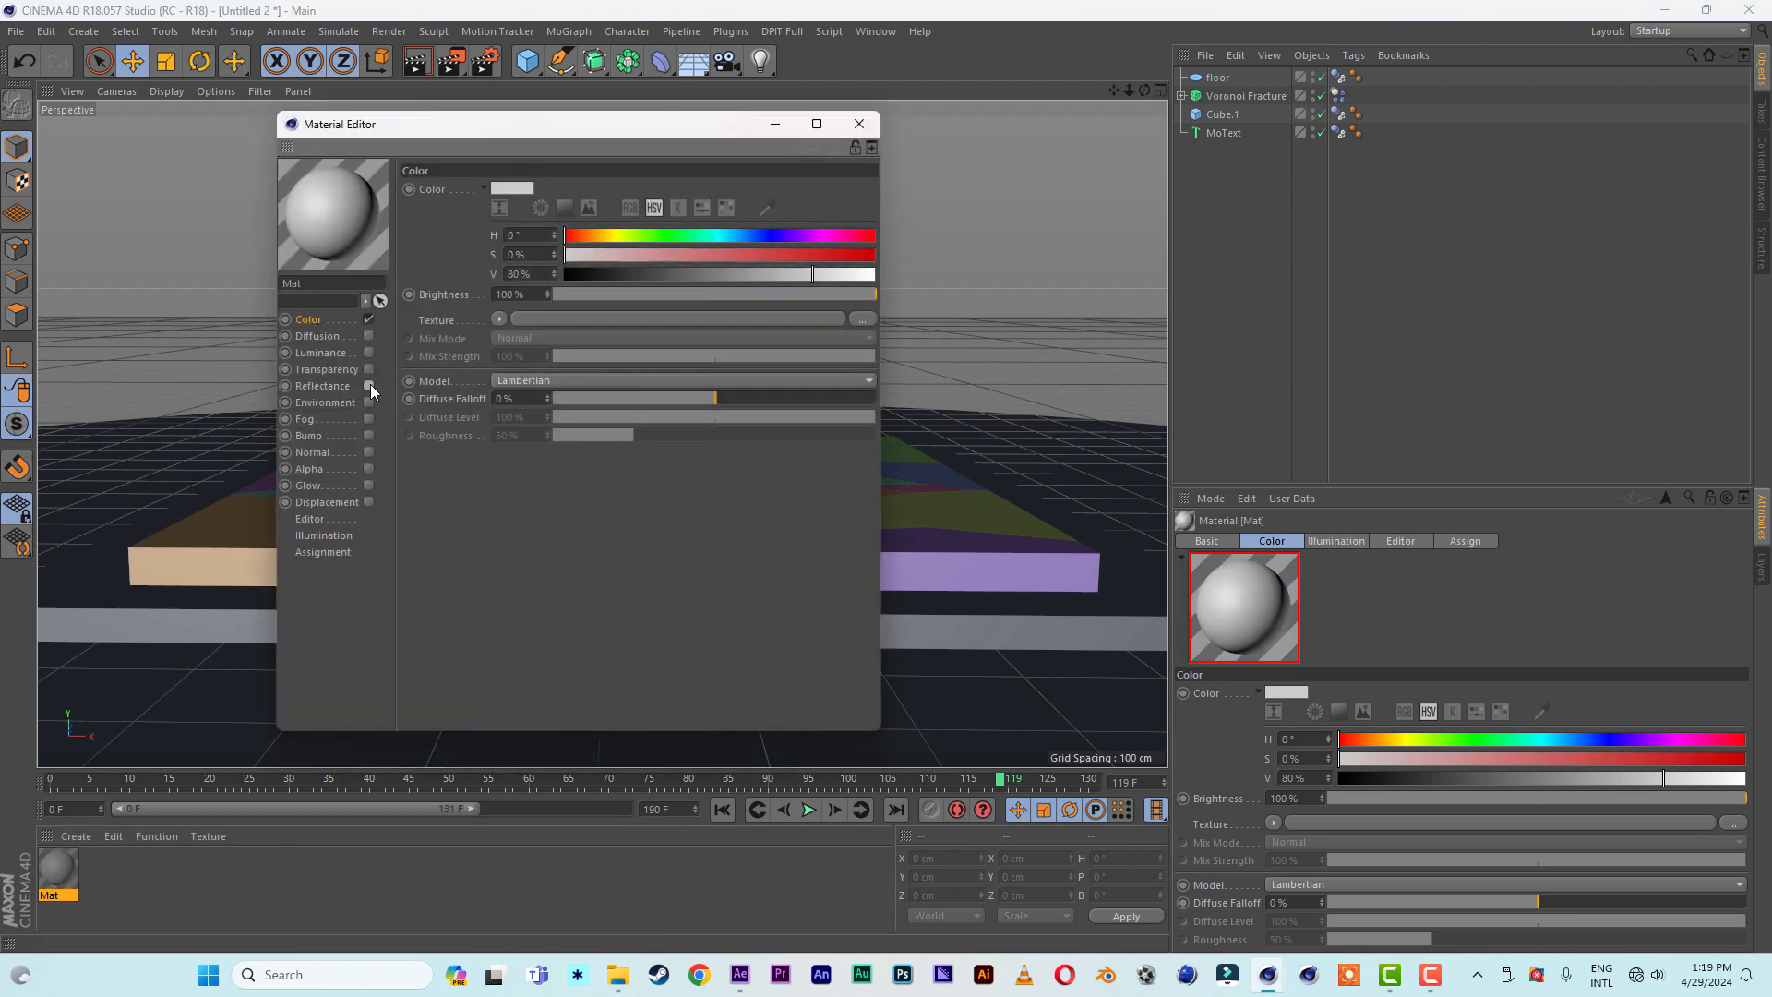
- Load Grunge_03.jpg as the material's color texture, copying the image to the project location
click(864, 319)
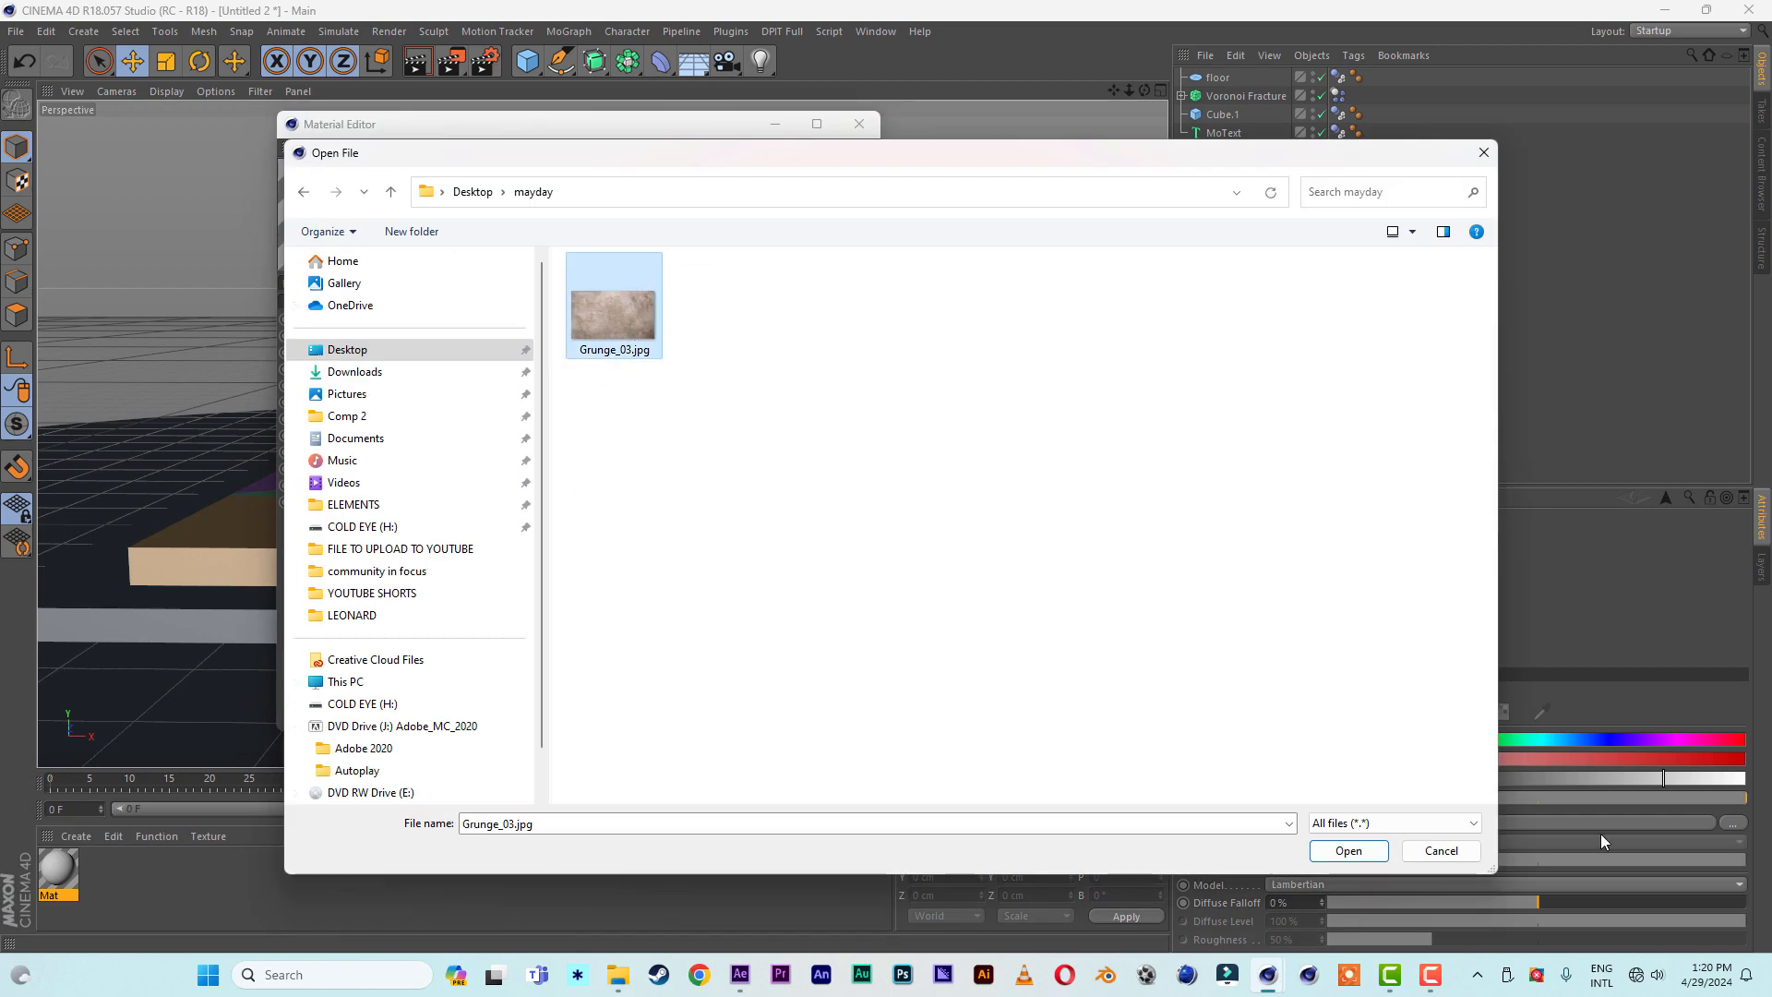
click(1348, 850)
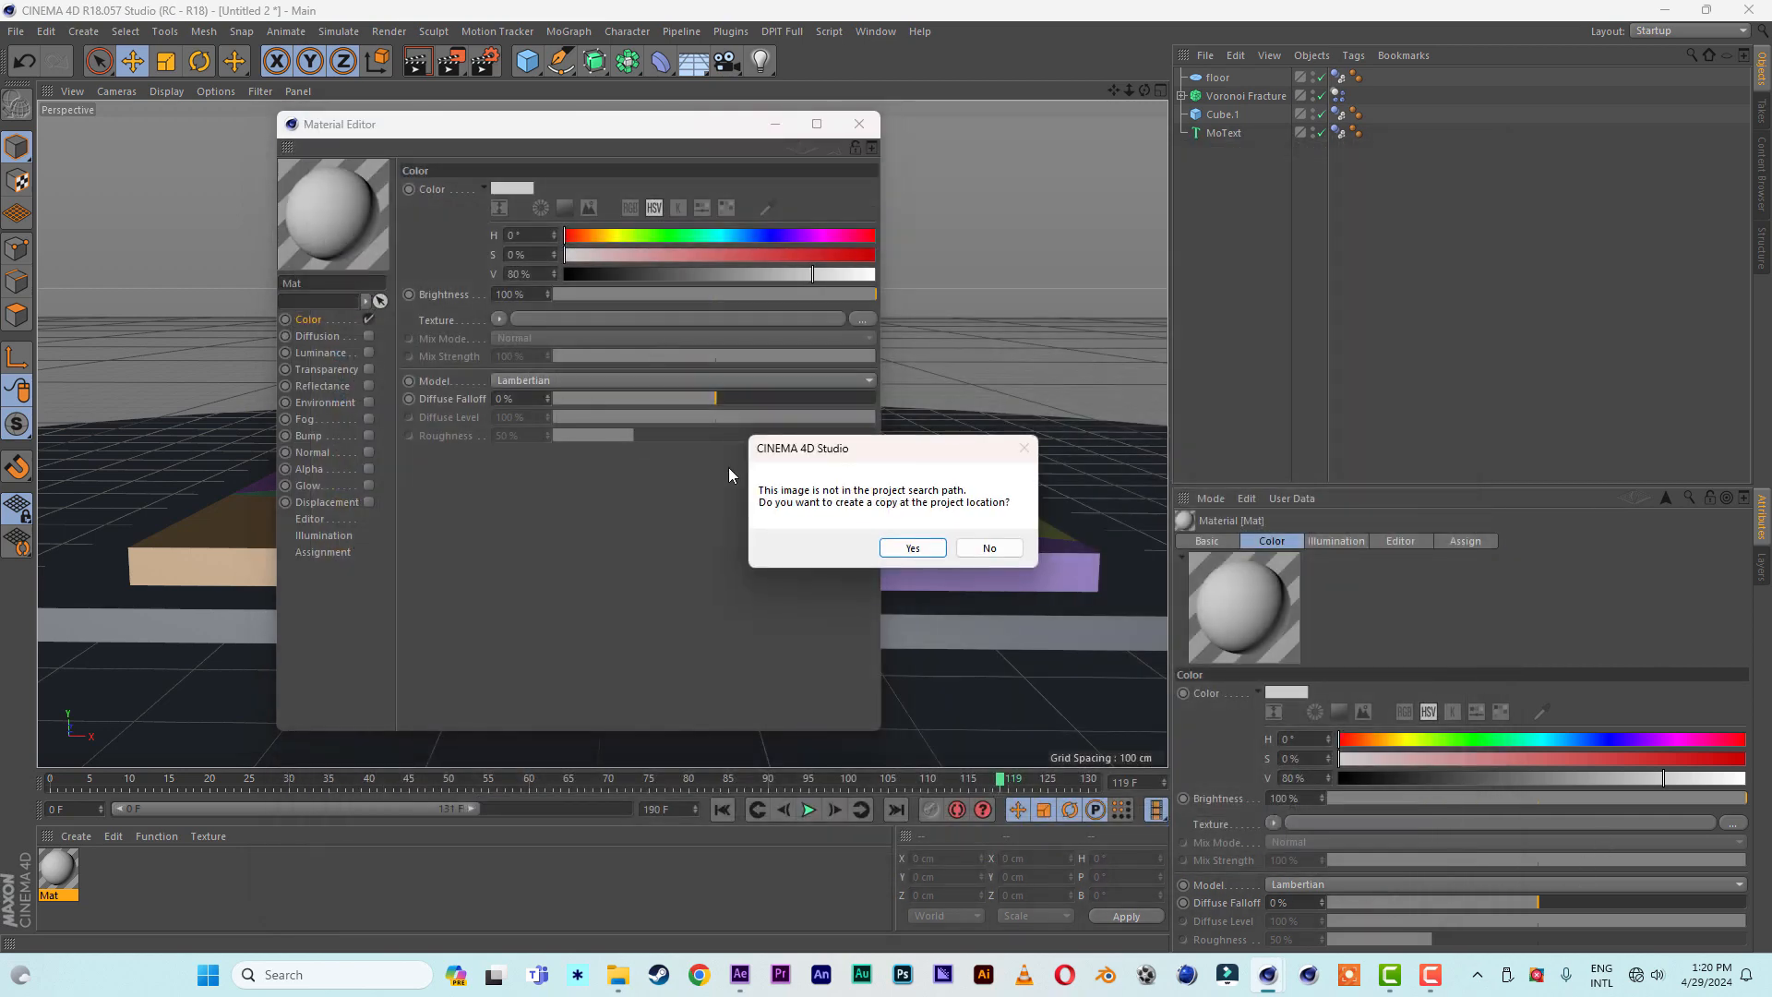
click(895, 551)
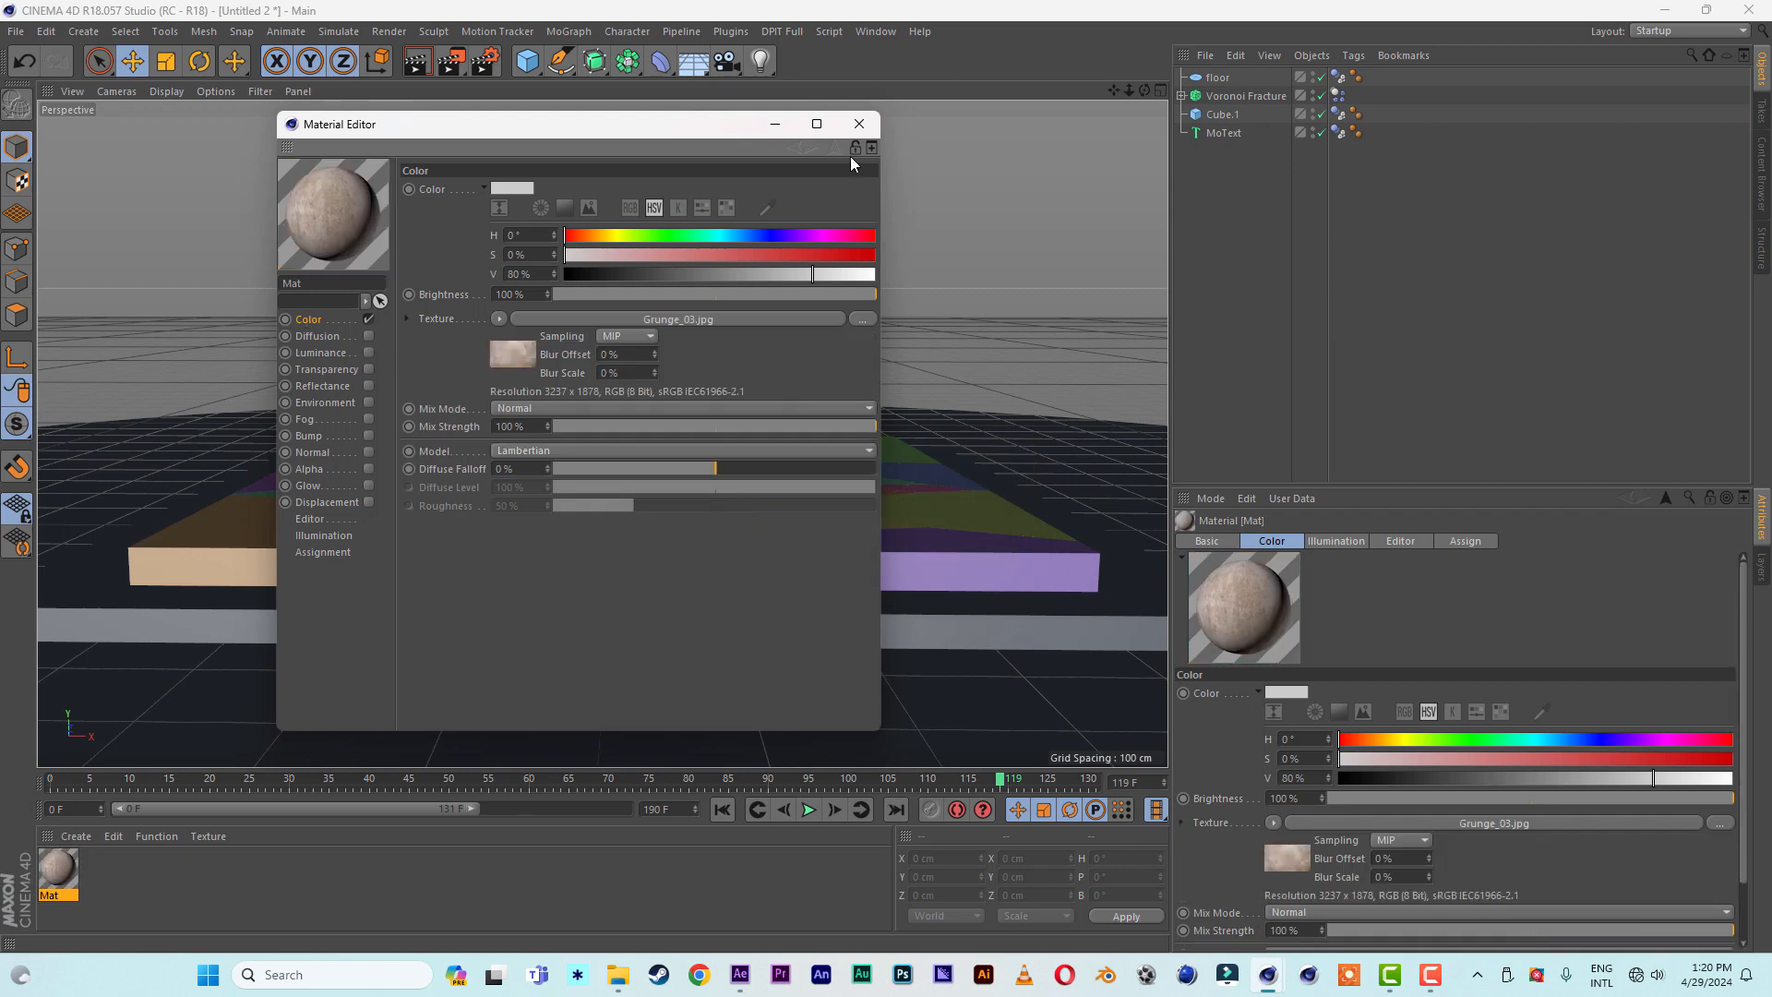
click(860, 125)
- Apply the grunge material to Cube.1, the Voronoi Fracture and the floor, with a test render of the view
drag(68, 880, 1145, 350)
drag(1226, 113, 1227, 112)
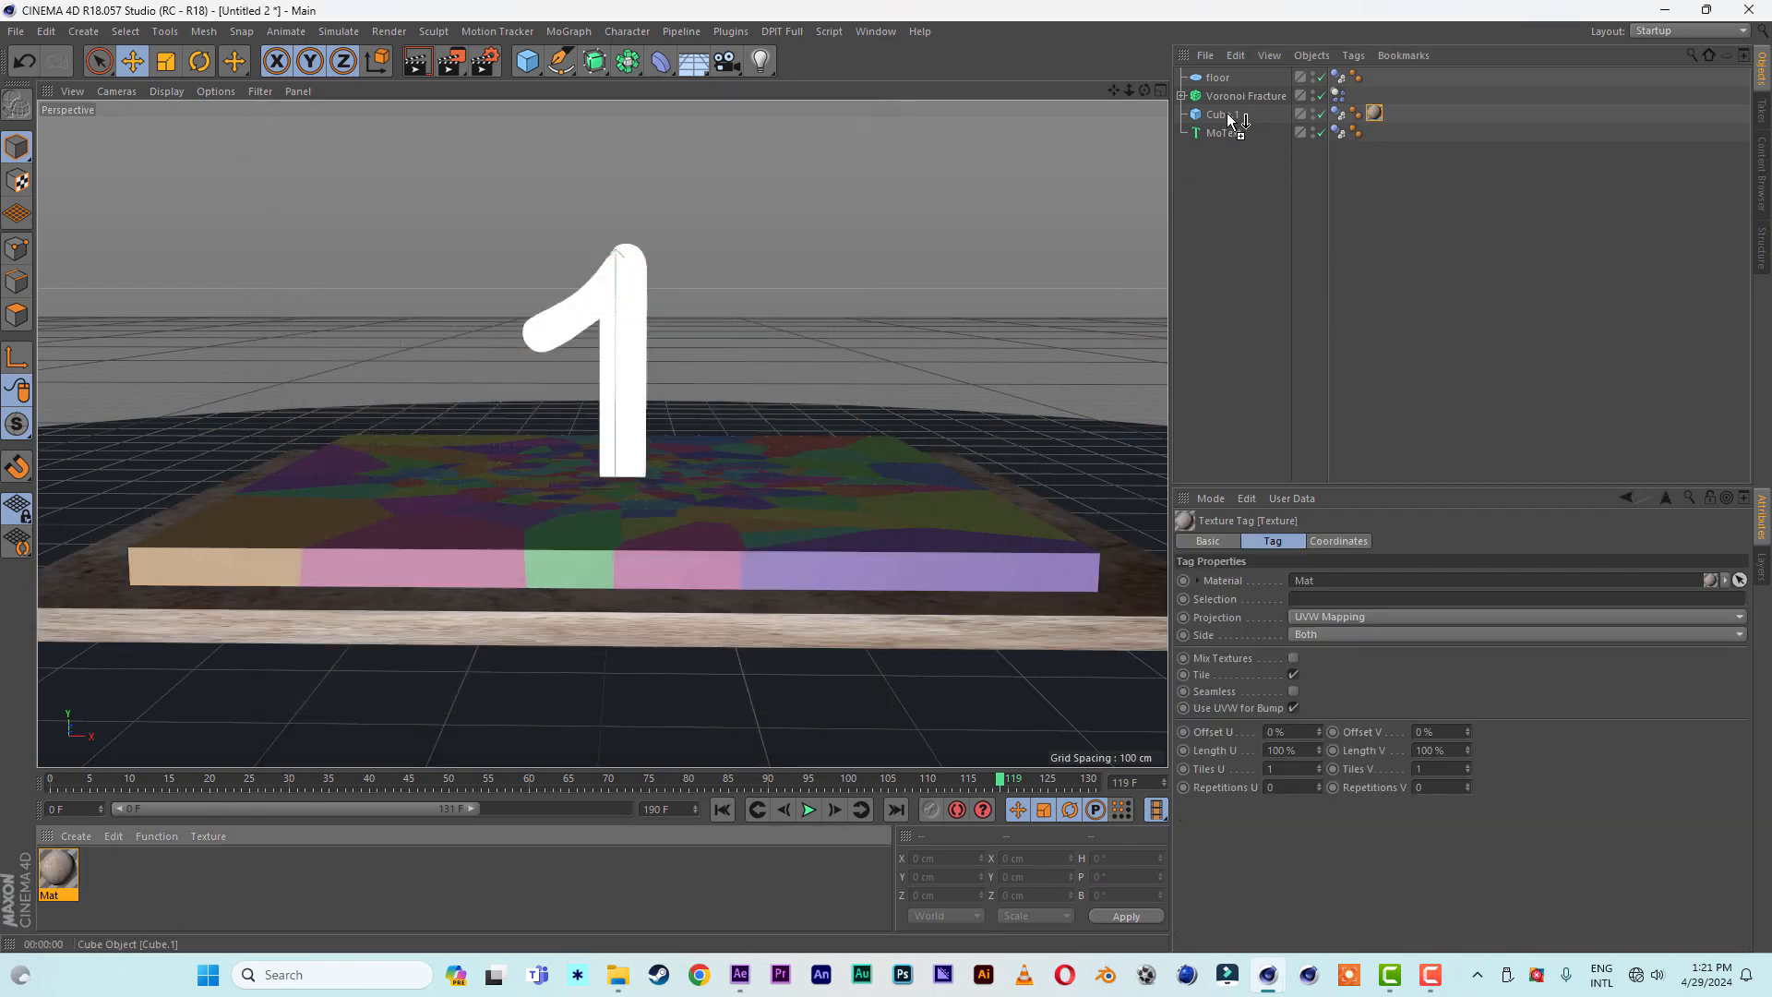
drag(61, 878, 1283, 165)
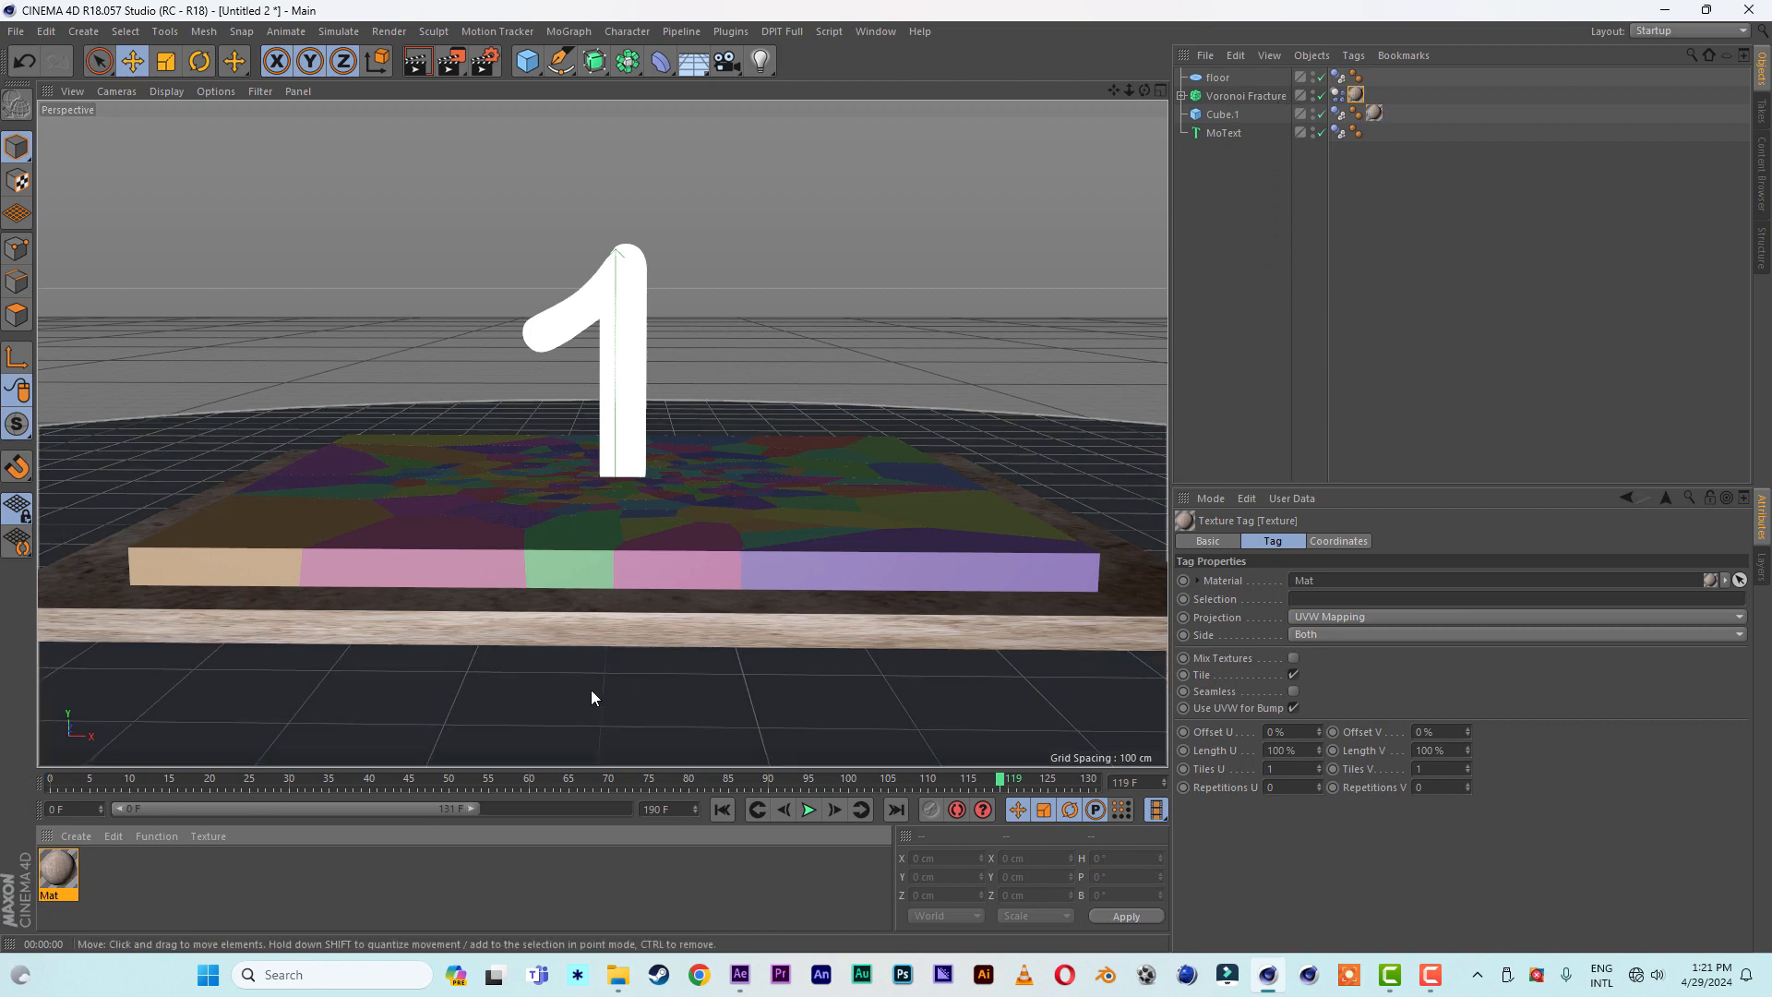
click(416, 64)
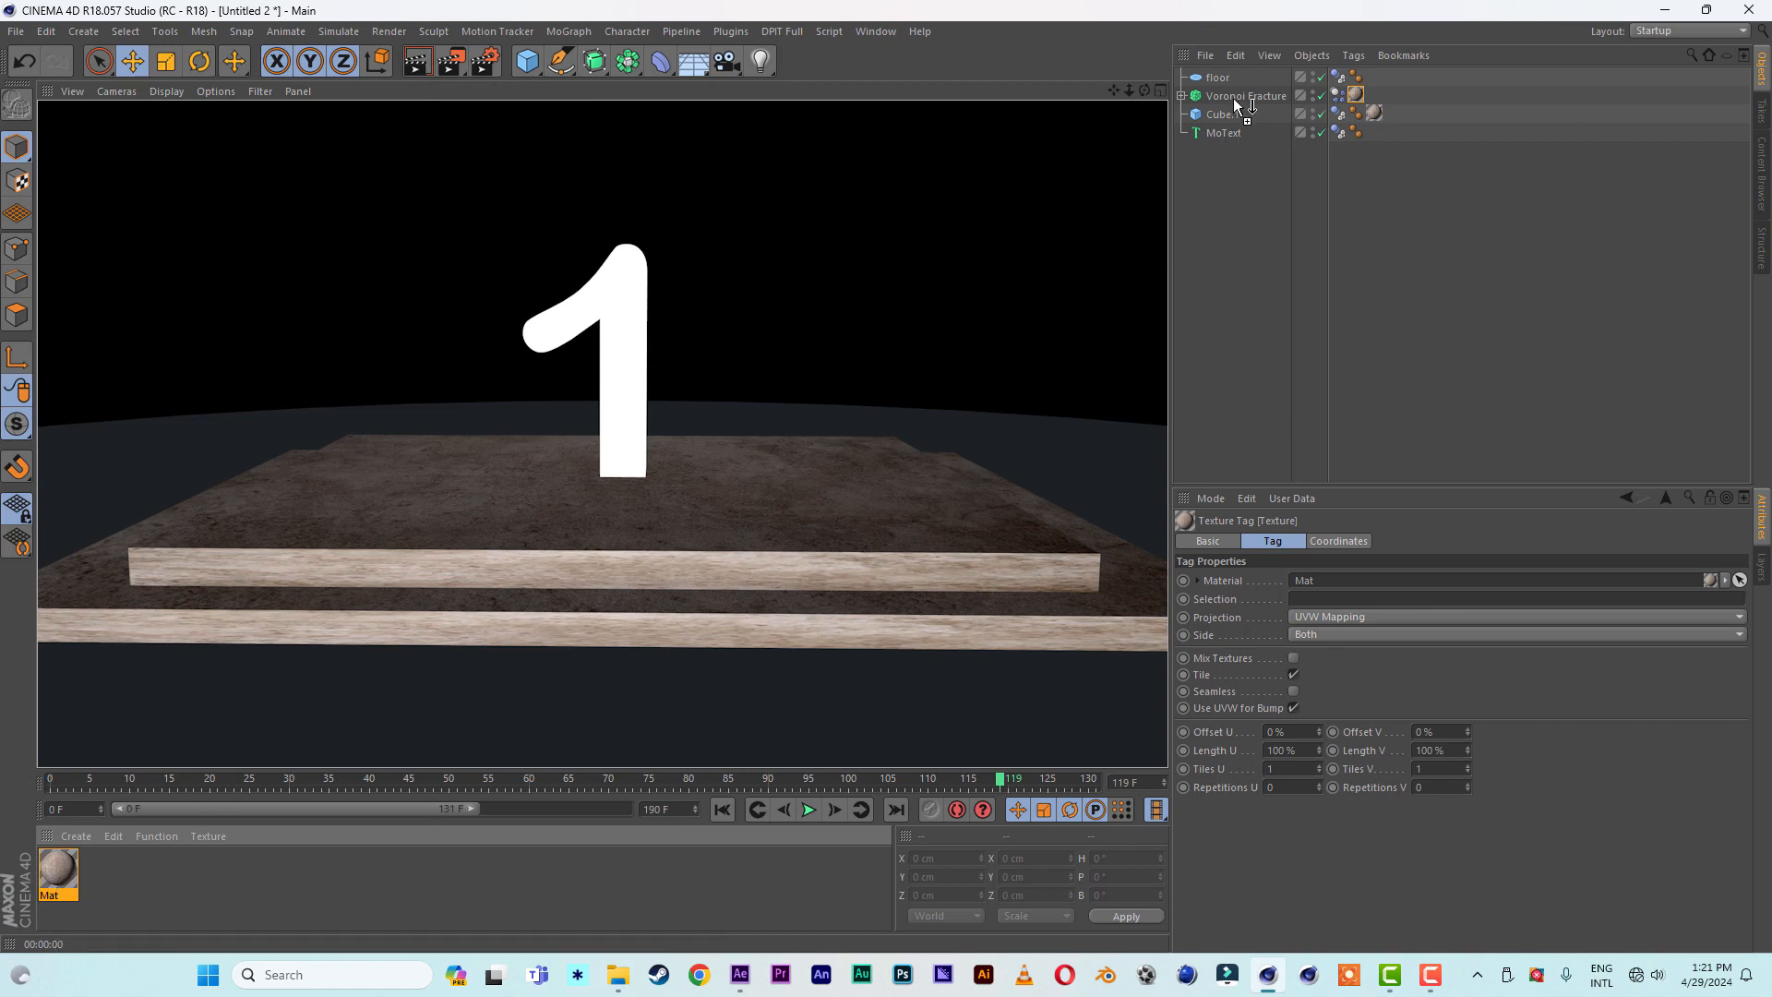
drag(1234, 79, 1235, 79)
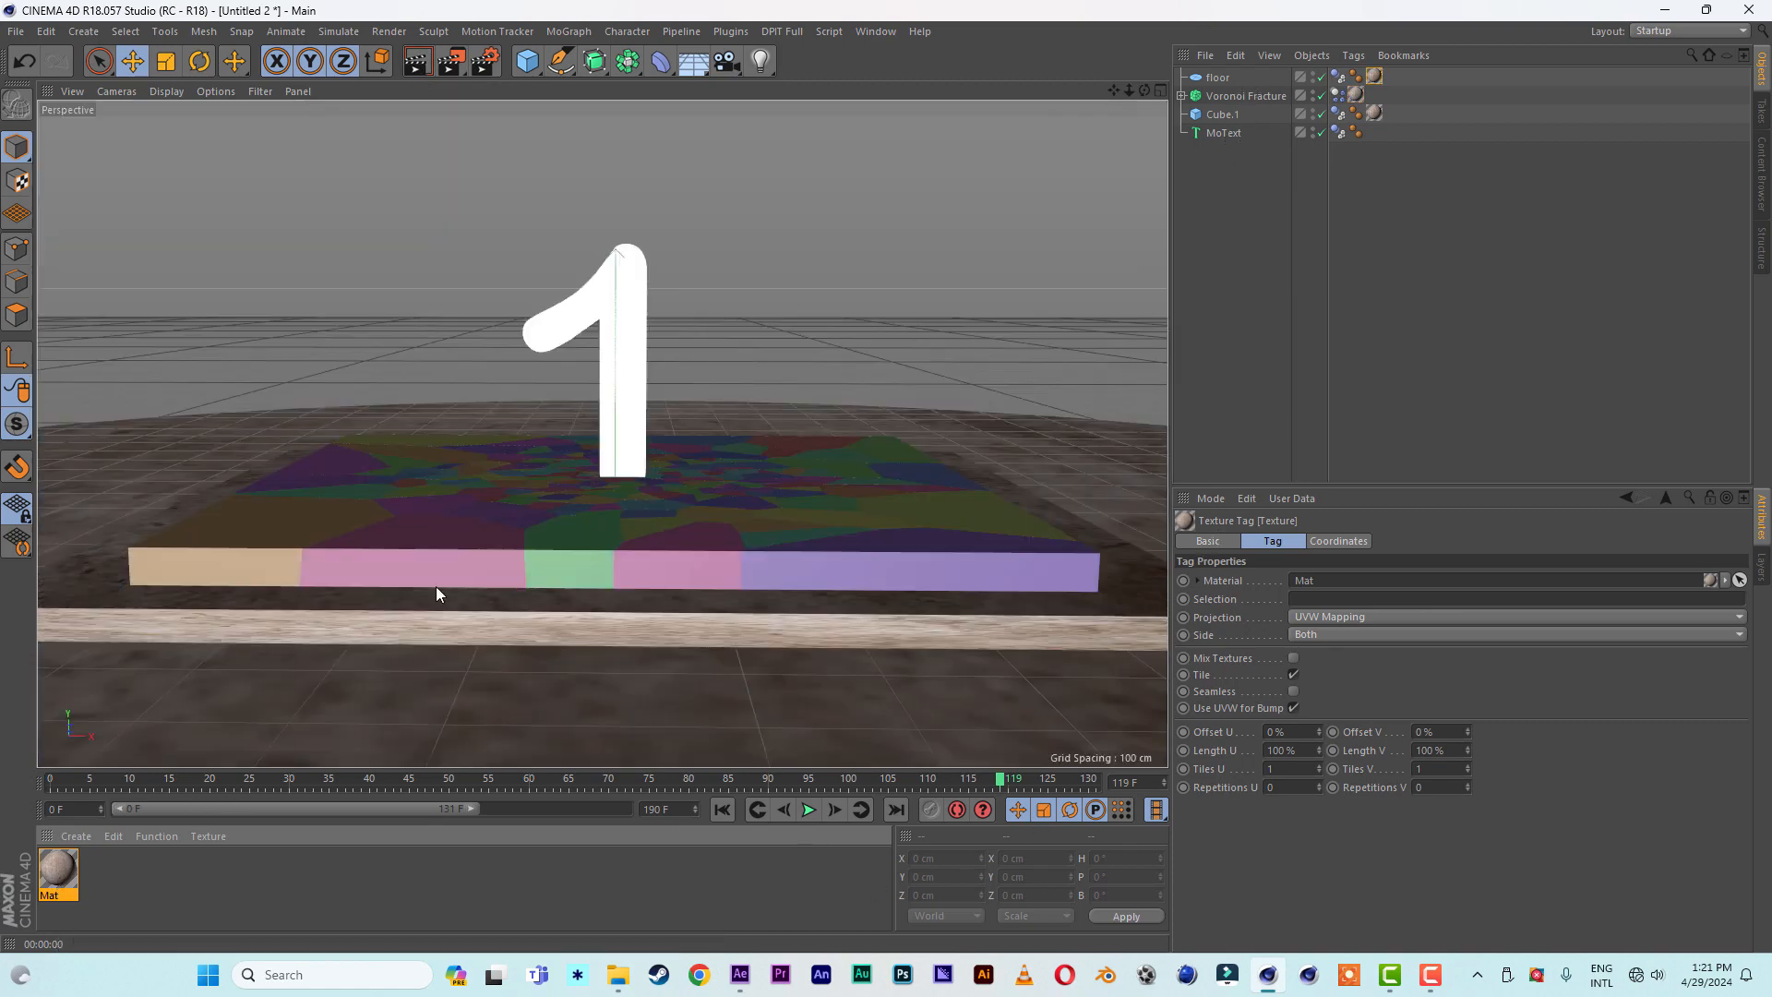
- Test-render the textured scene, then replay the shatter simulation from the first frame and stop at frame 104
click(418, 64)
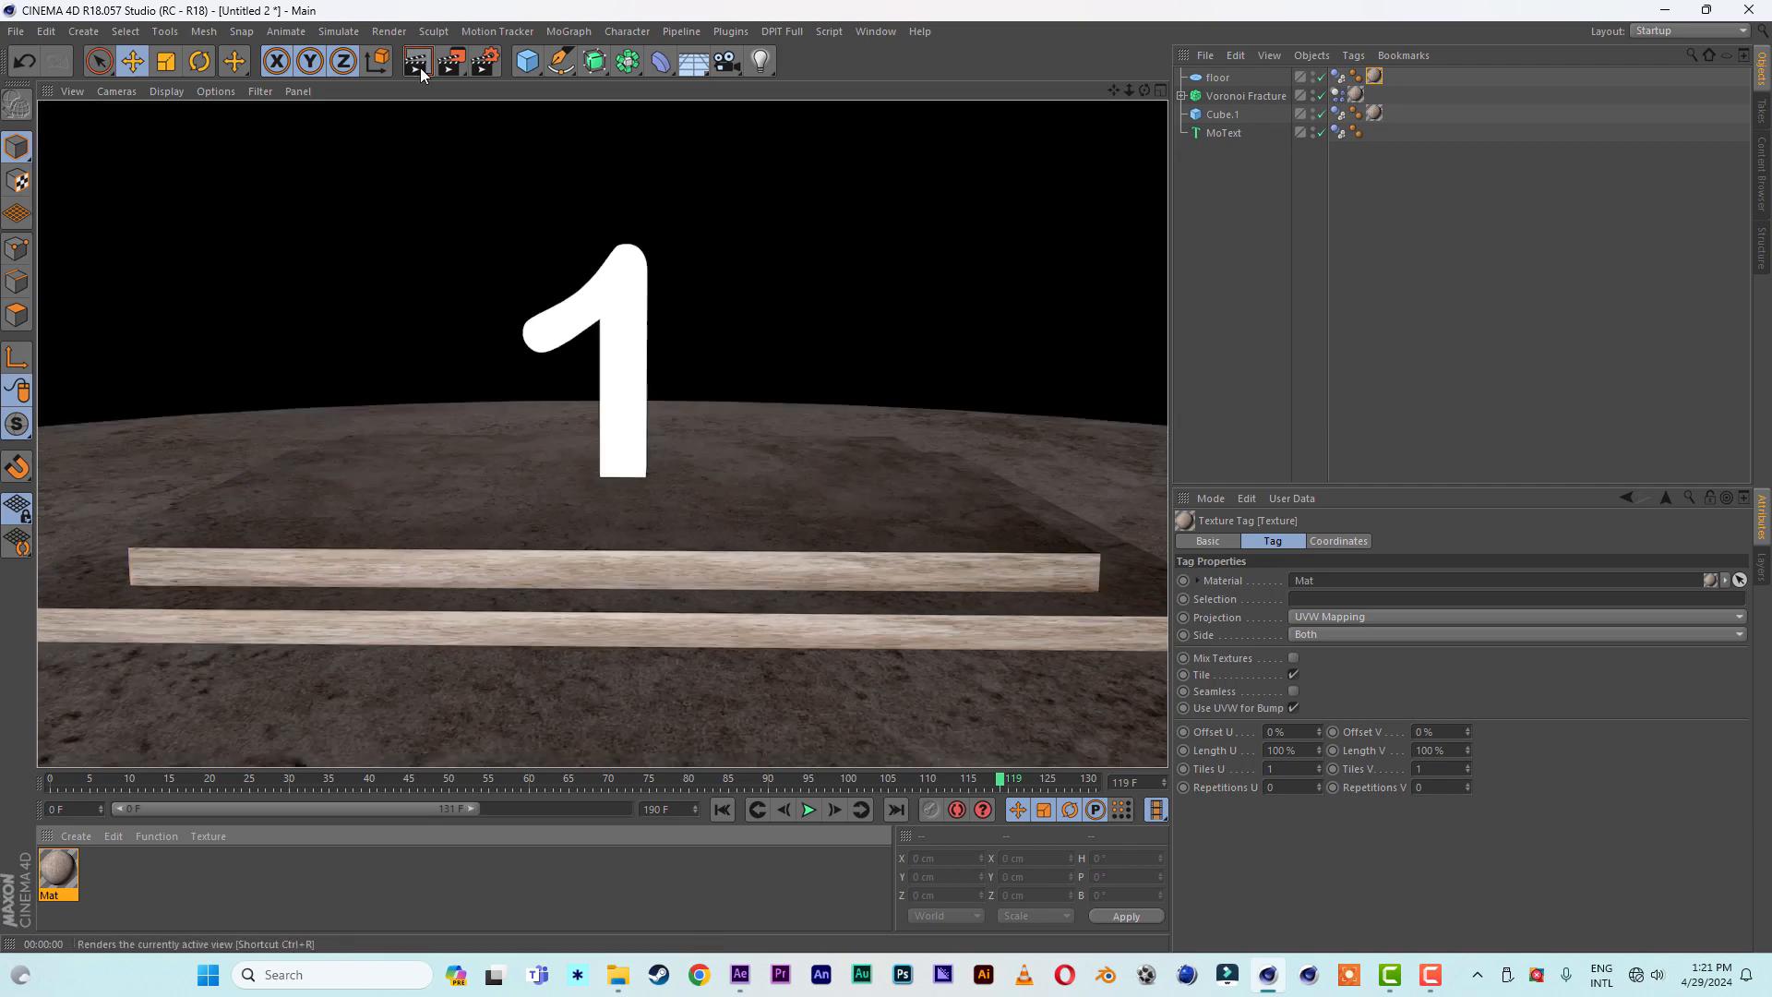
click(721, 809)
click(808, 809)
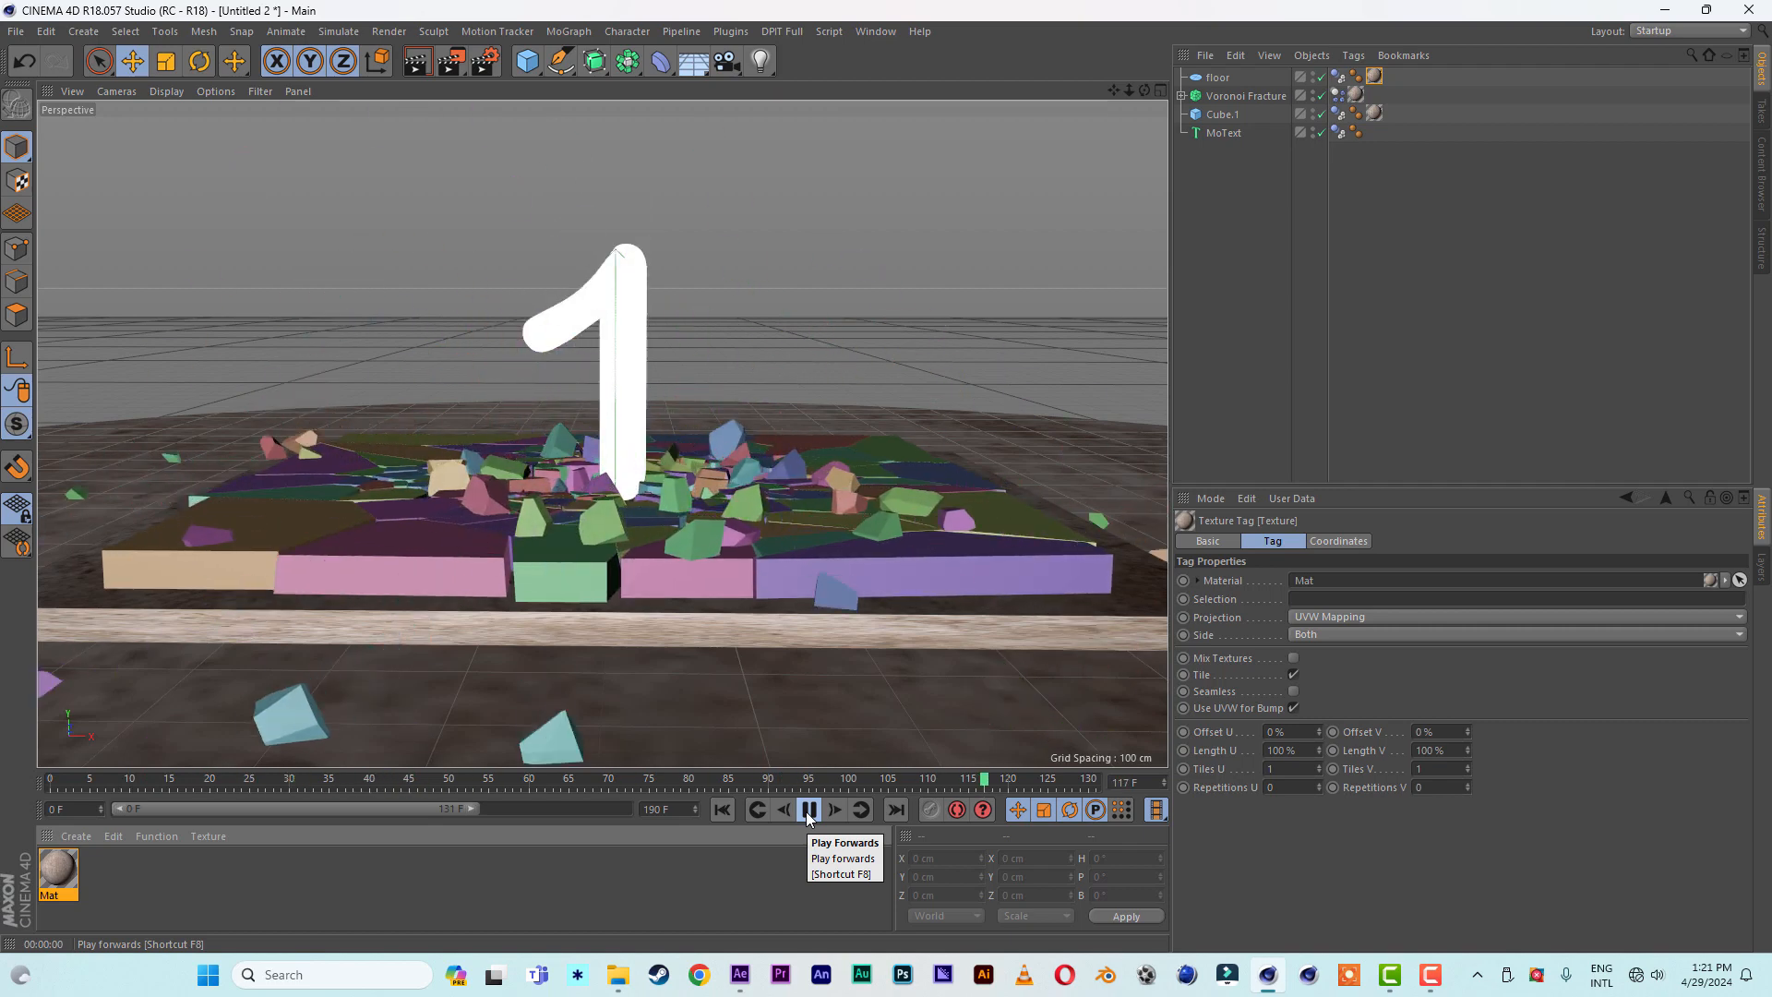
click(809, 809)
click(722, 816)
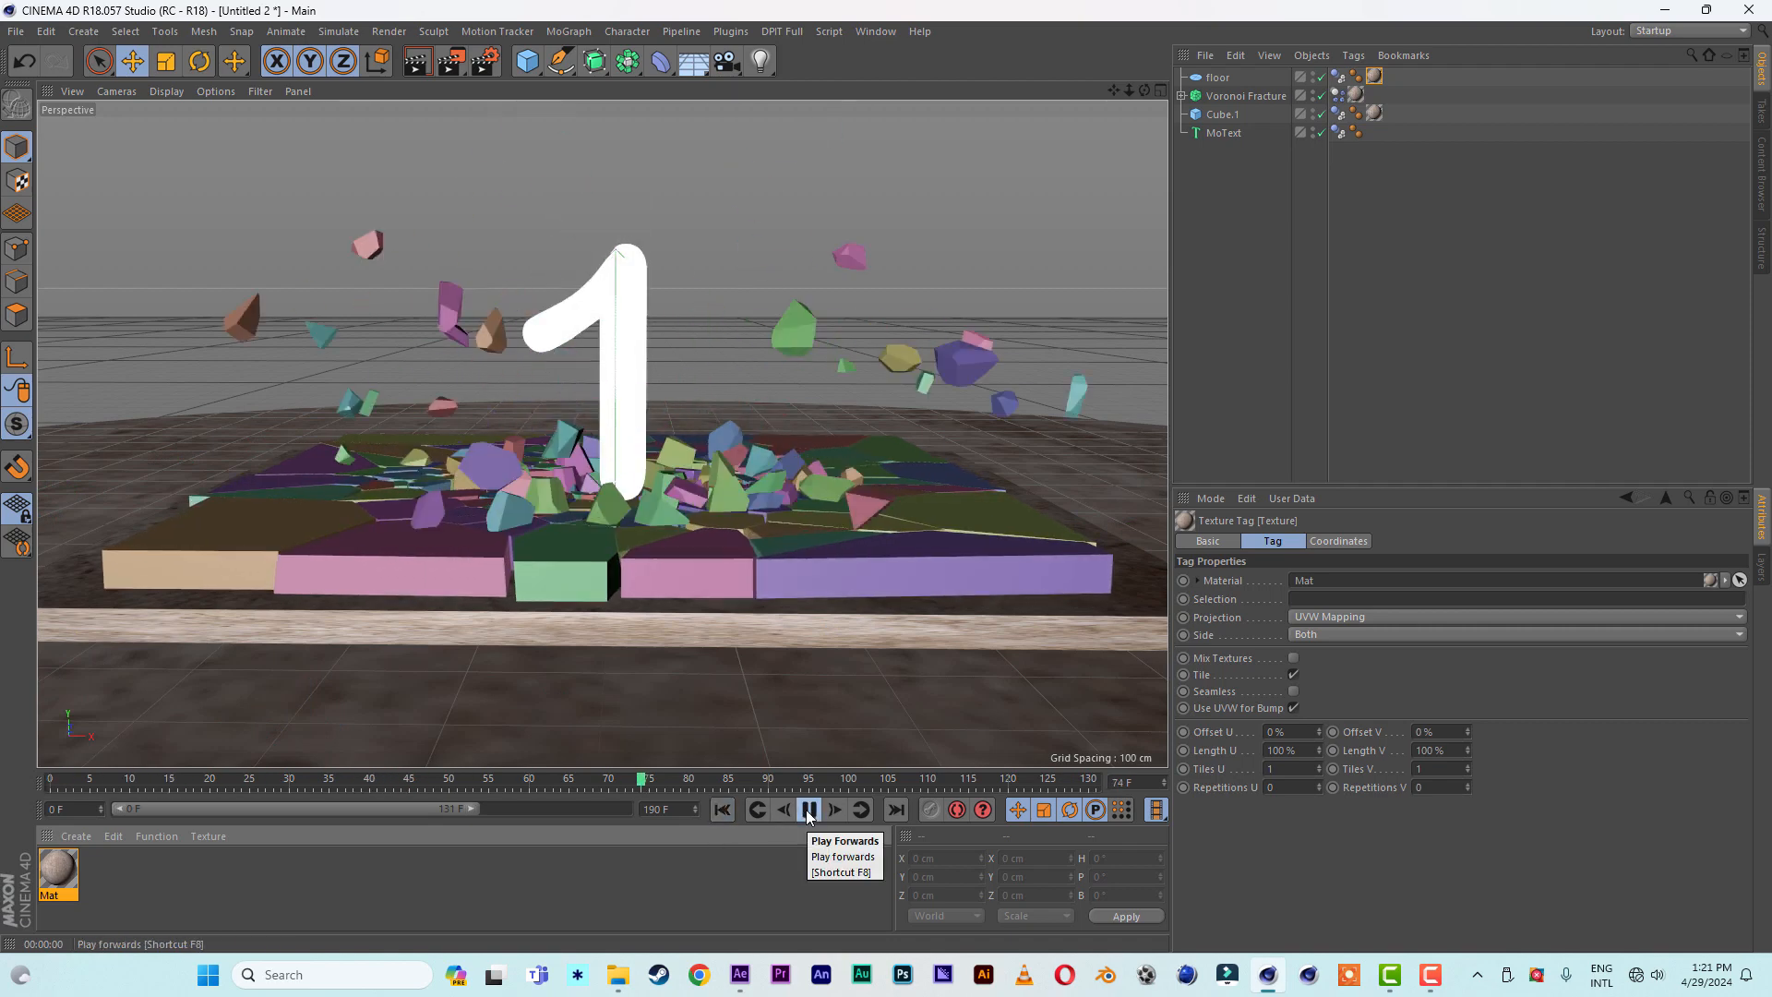
click(809, 810)
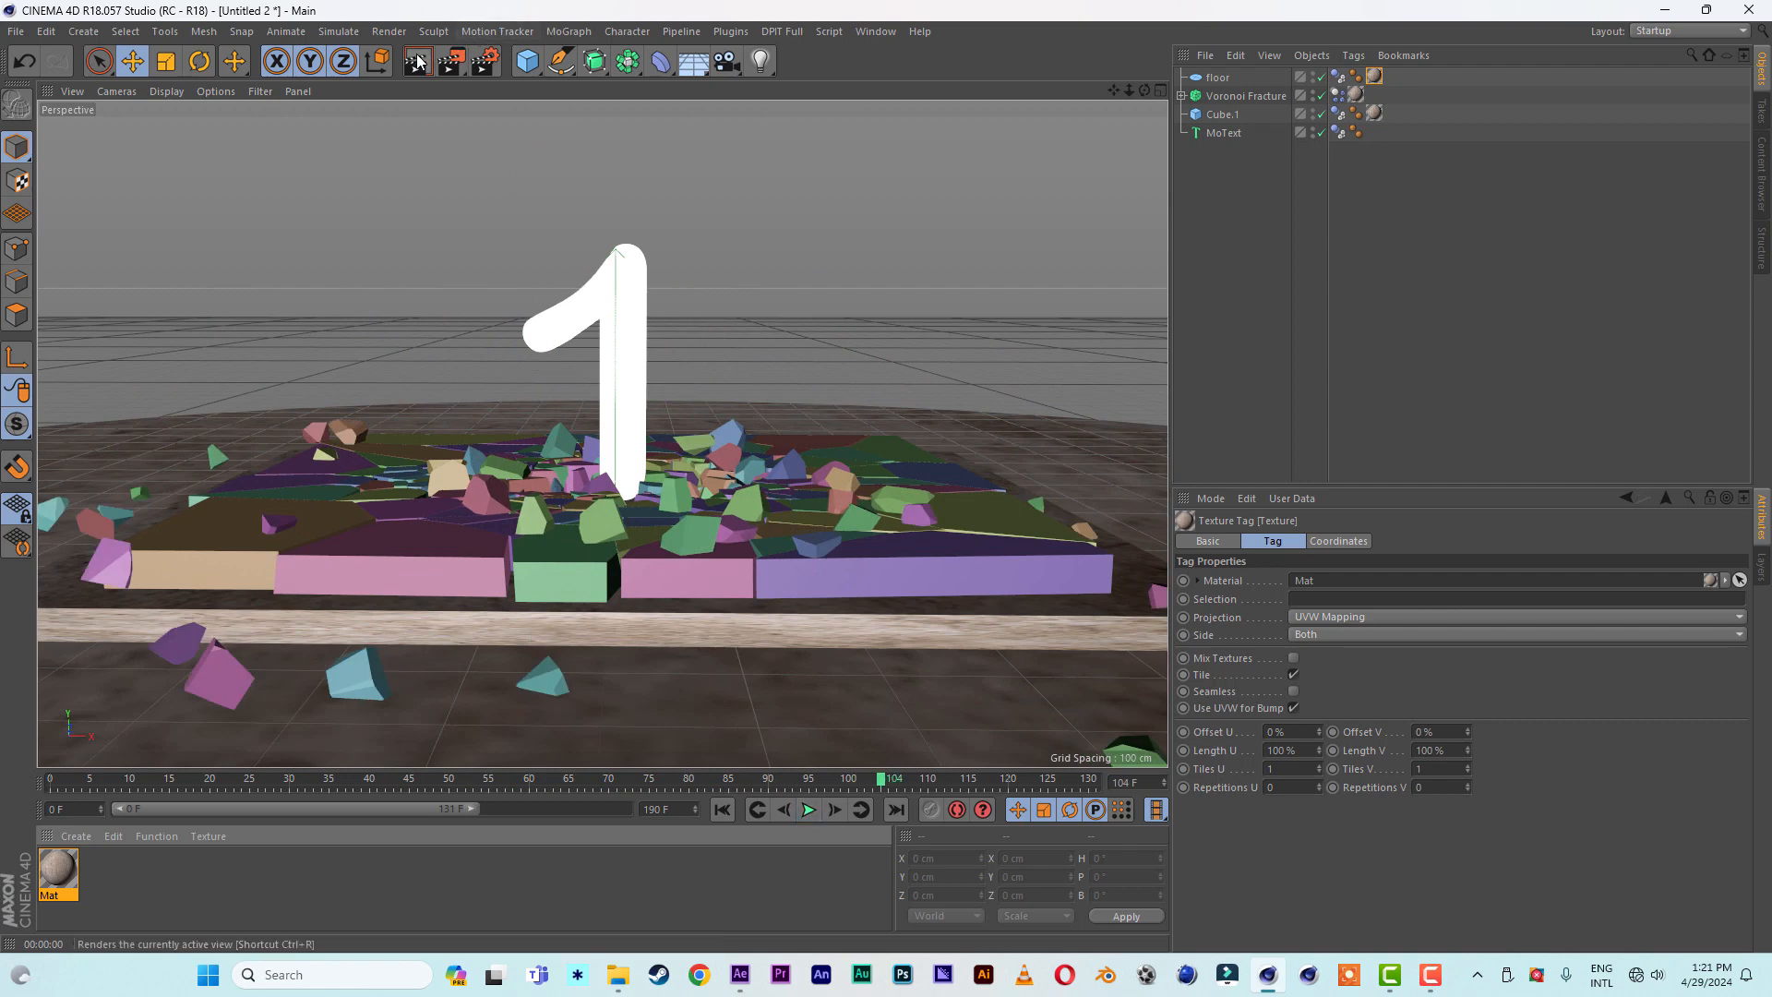
- Test-render the shattered slab at frame 104 from the current angle and again from a lower viewing angle
click(417, 61)
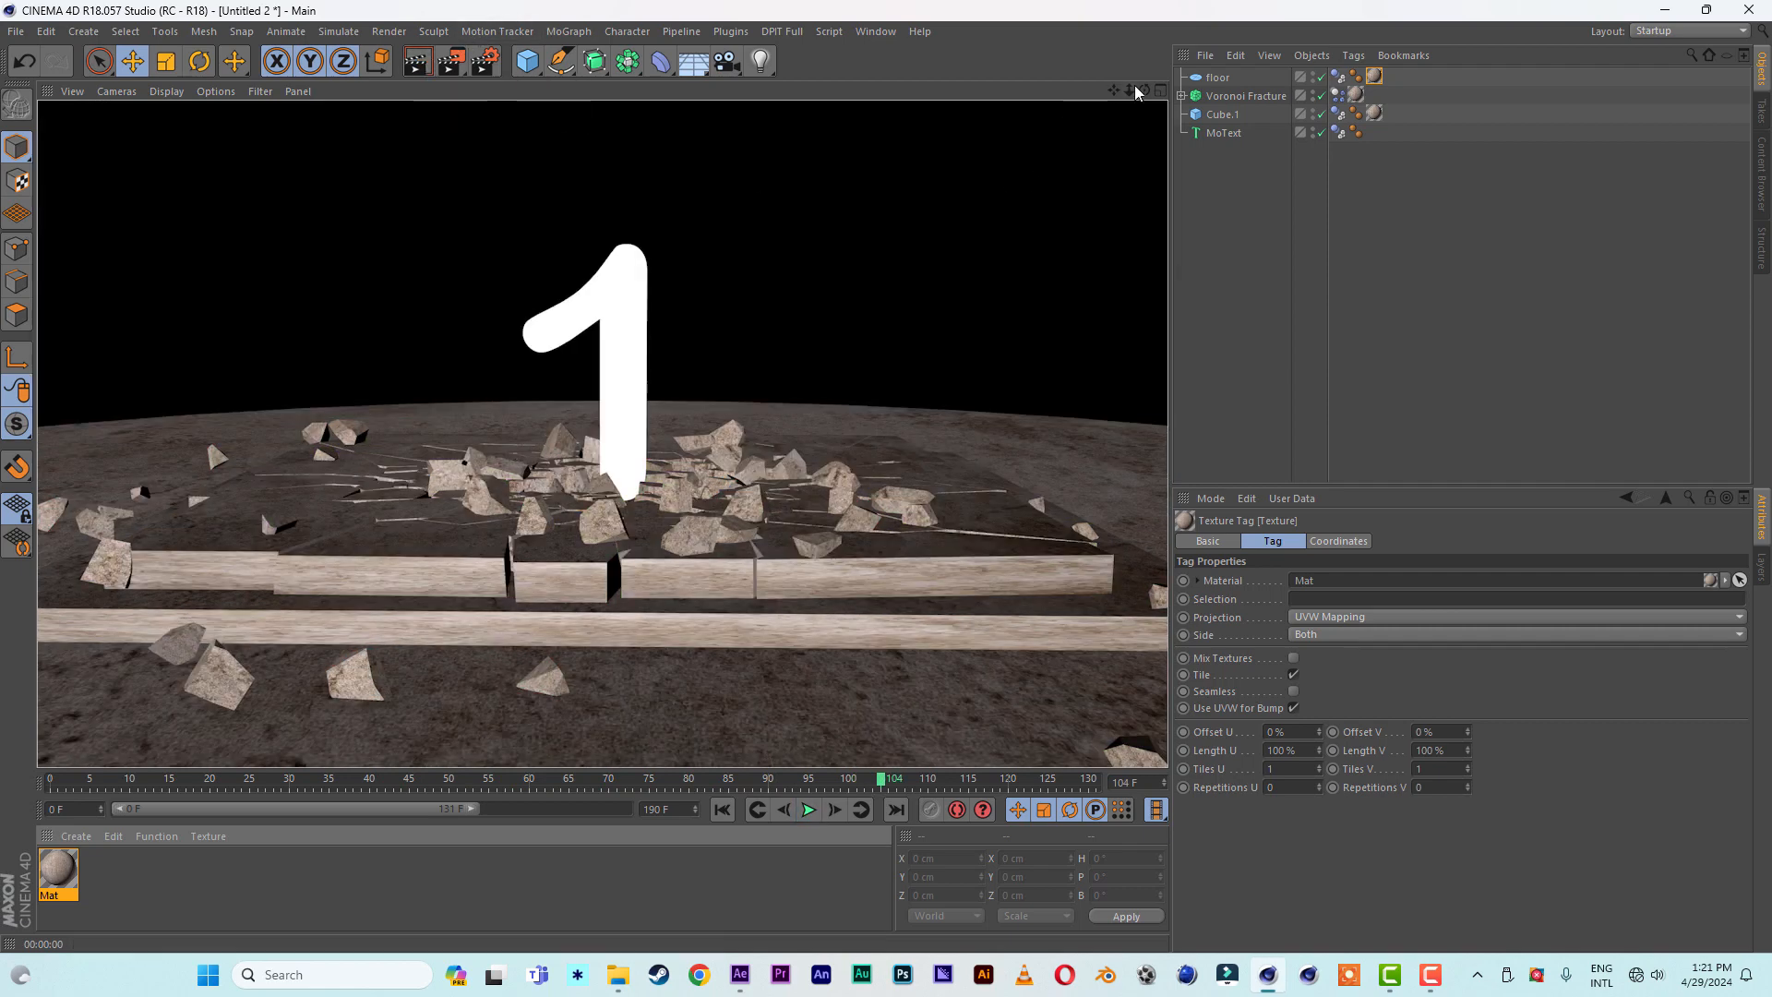
drag(1144, 90, 1145, 76)
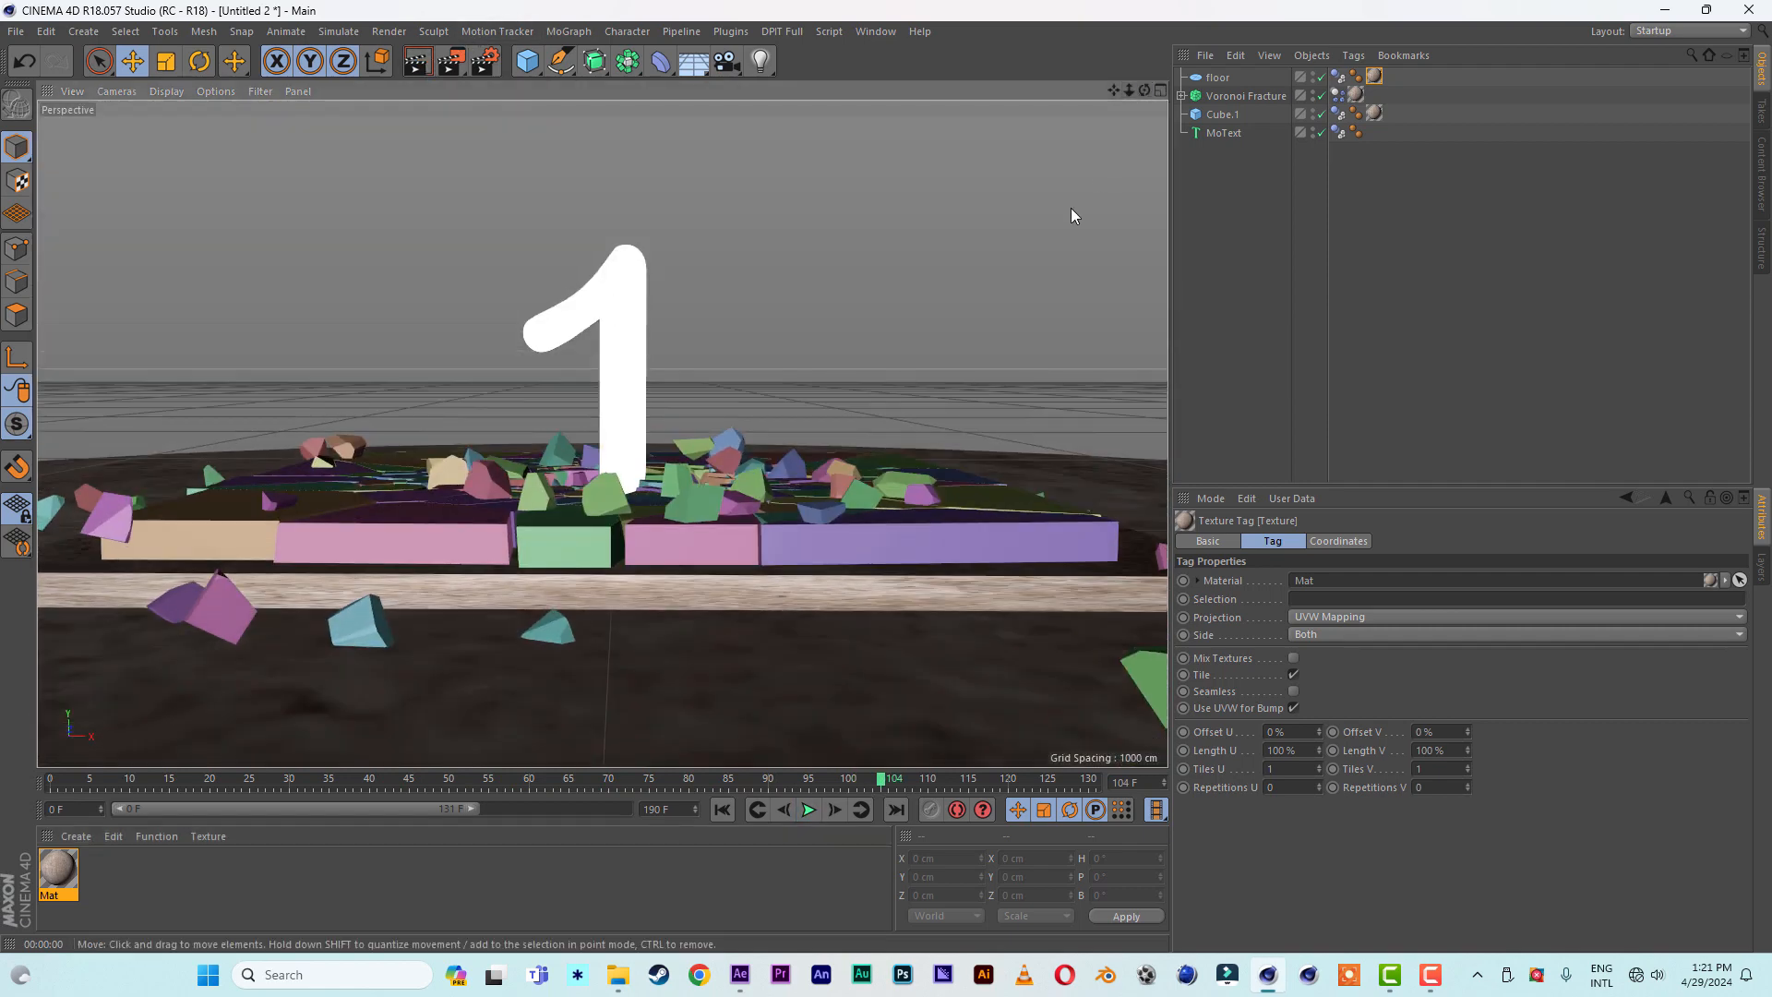
click(417, 61)
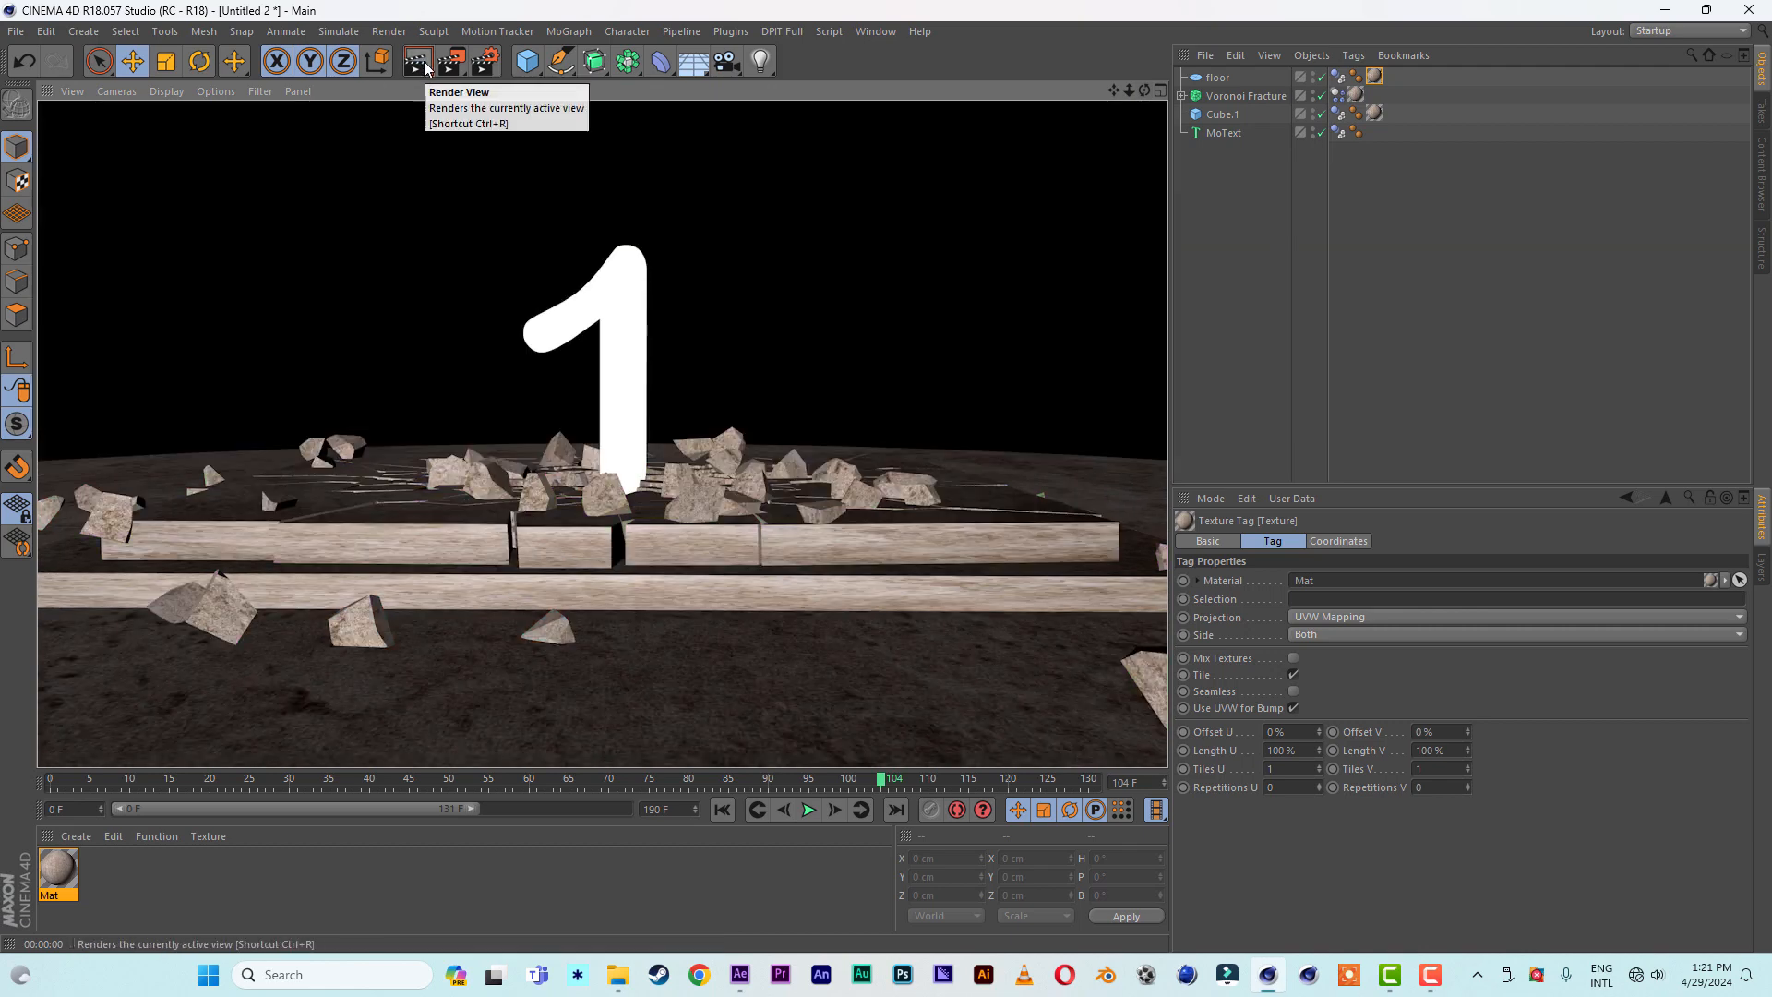
- Add an omni light raised about 574 cm and nest it in a new Array raised about 305 cm above the slab
click(760, 61)
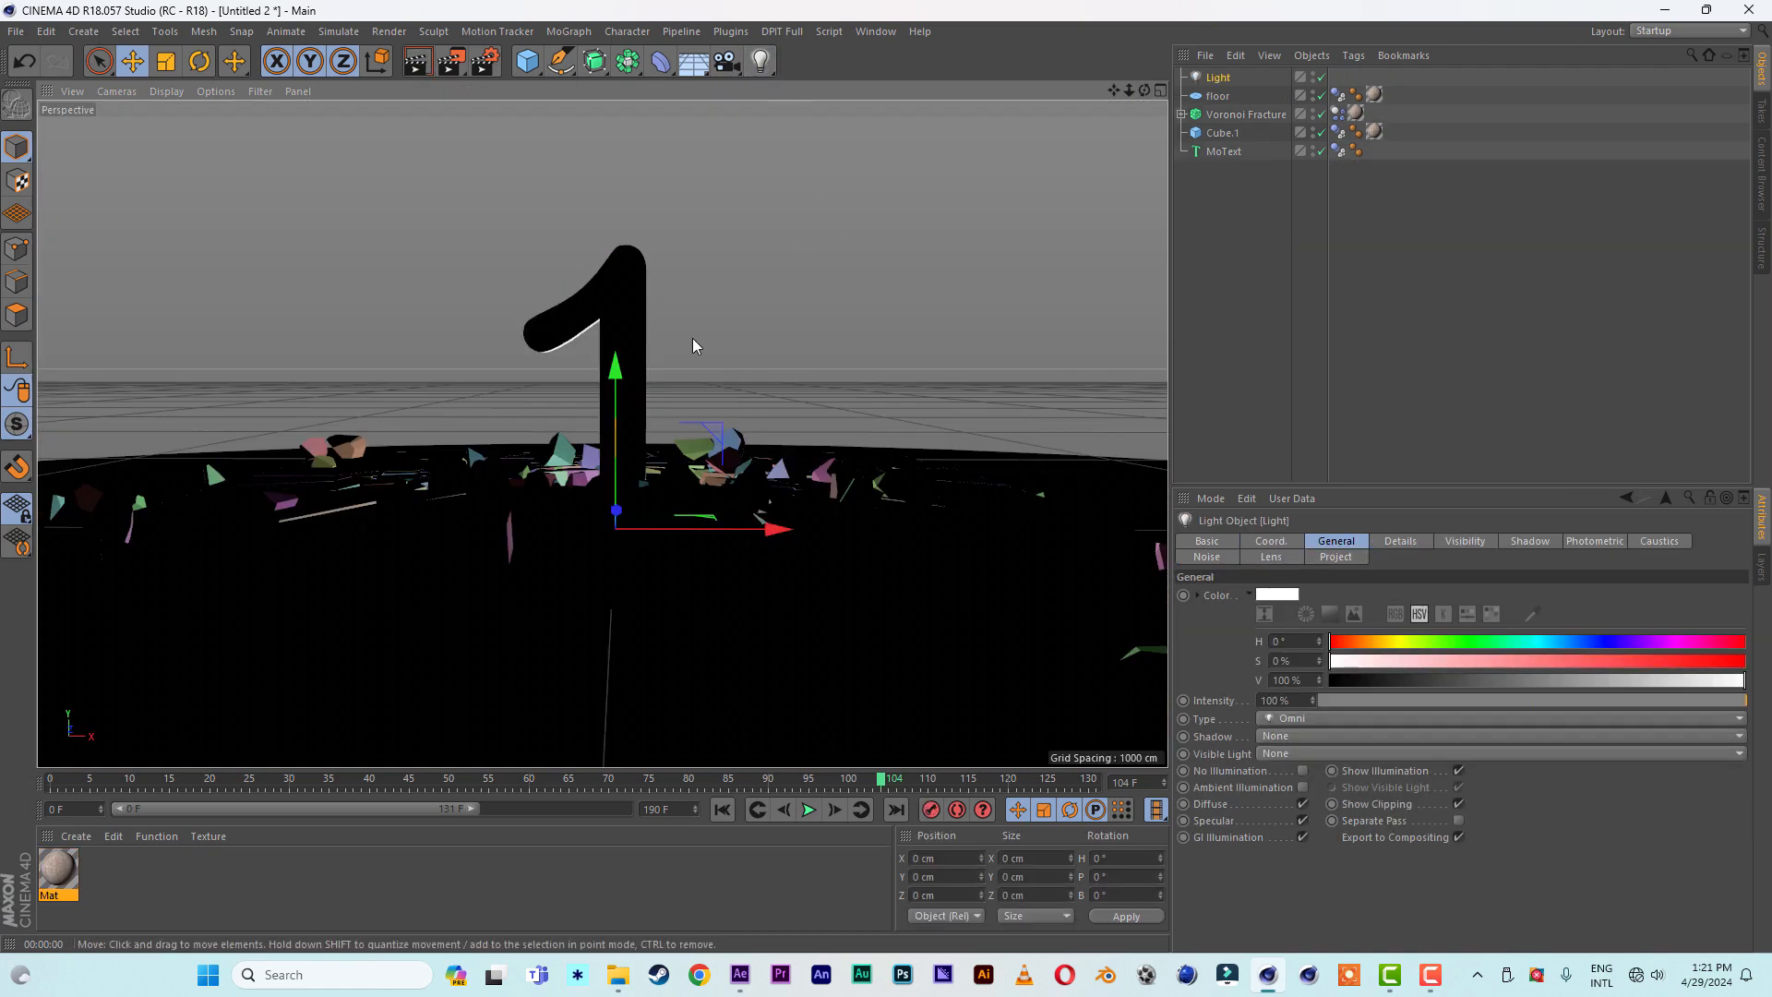
drag(608, 255, 612, 115)
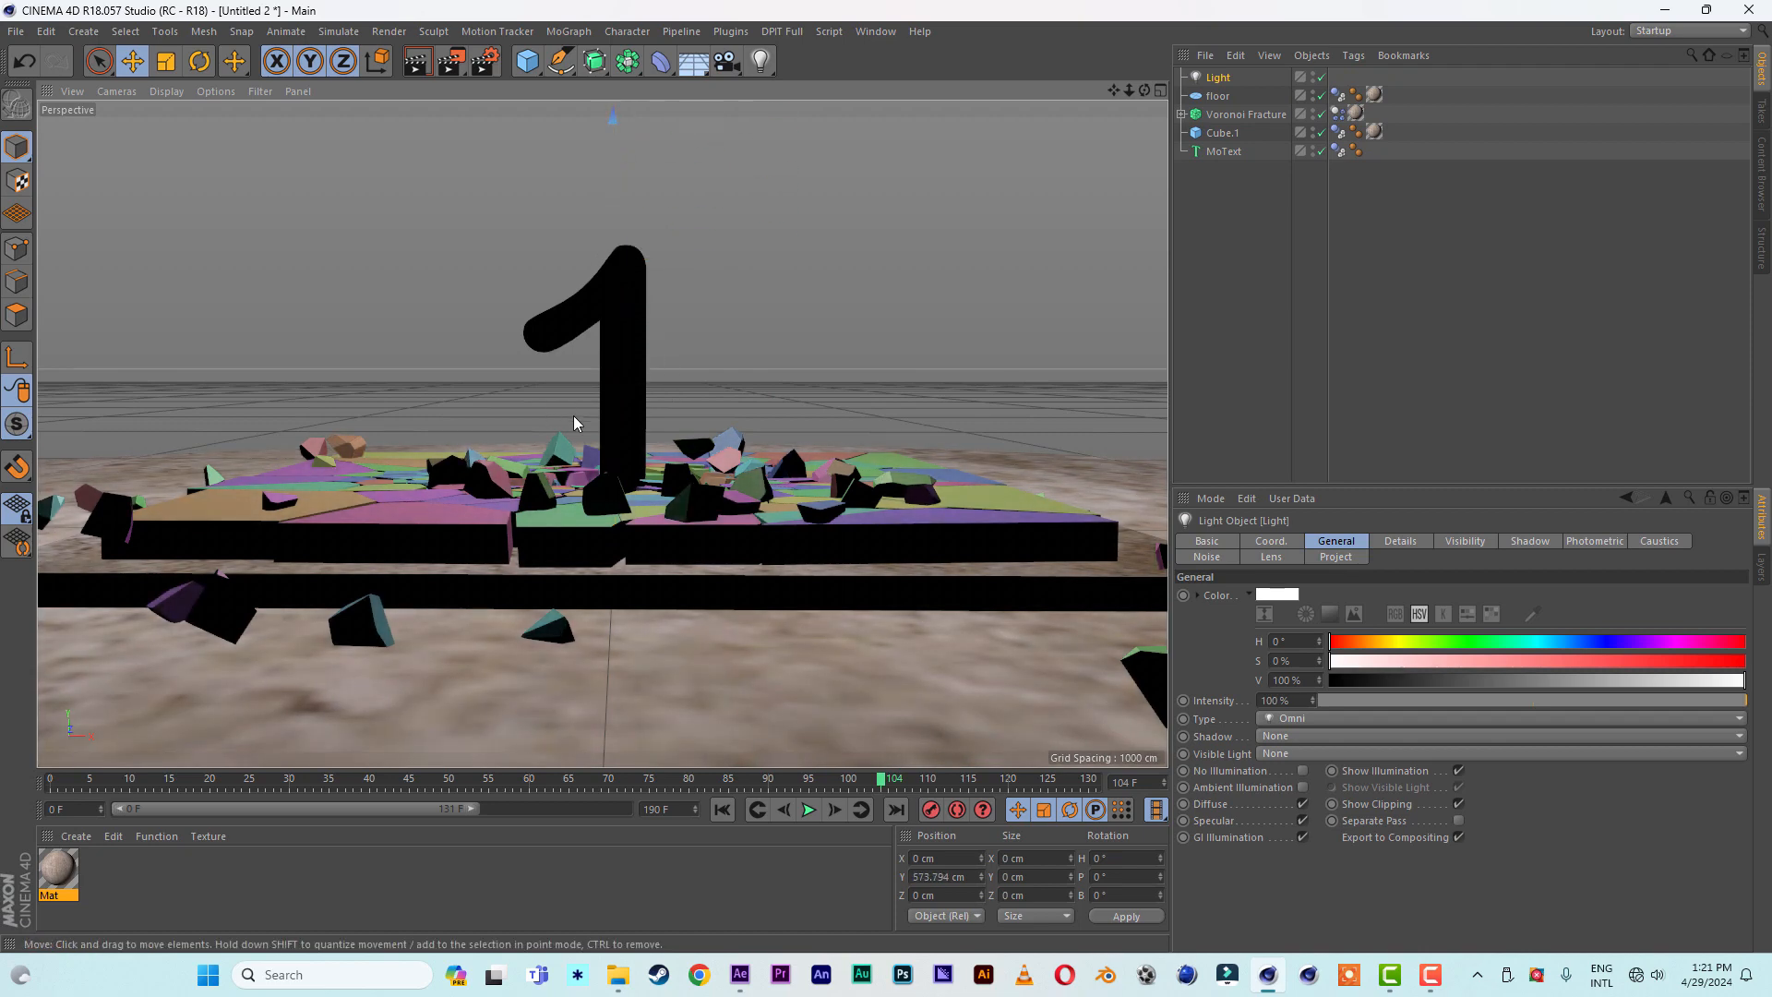
click(628, 61)
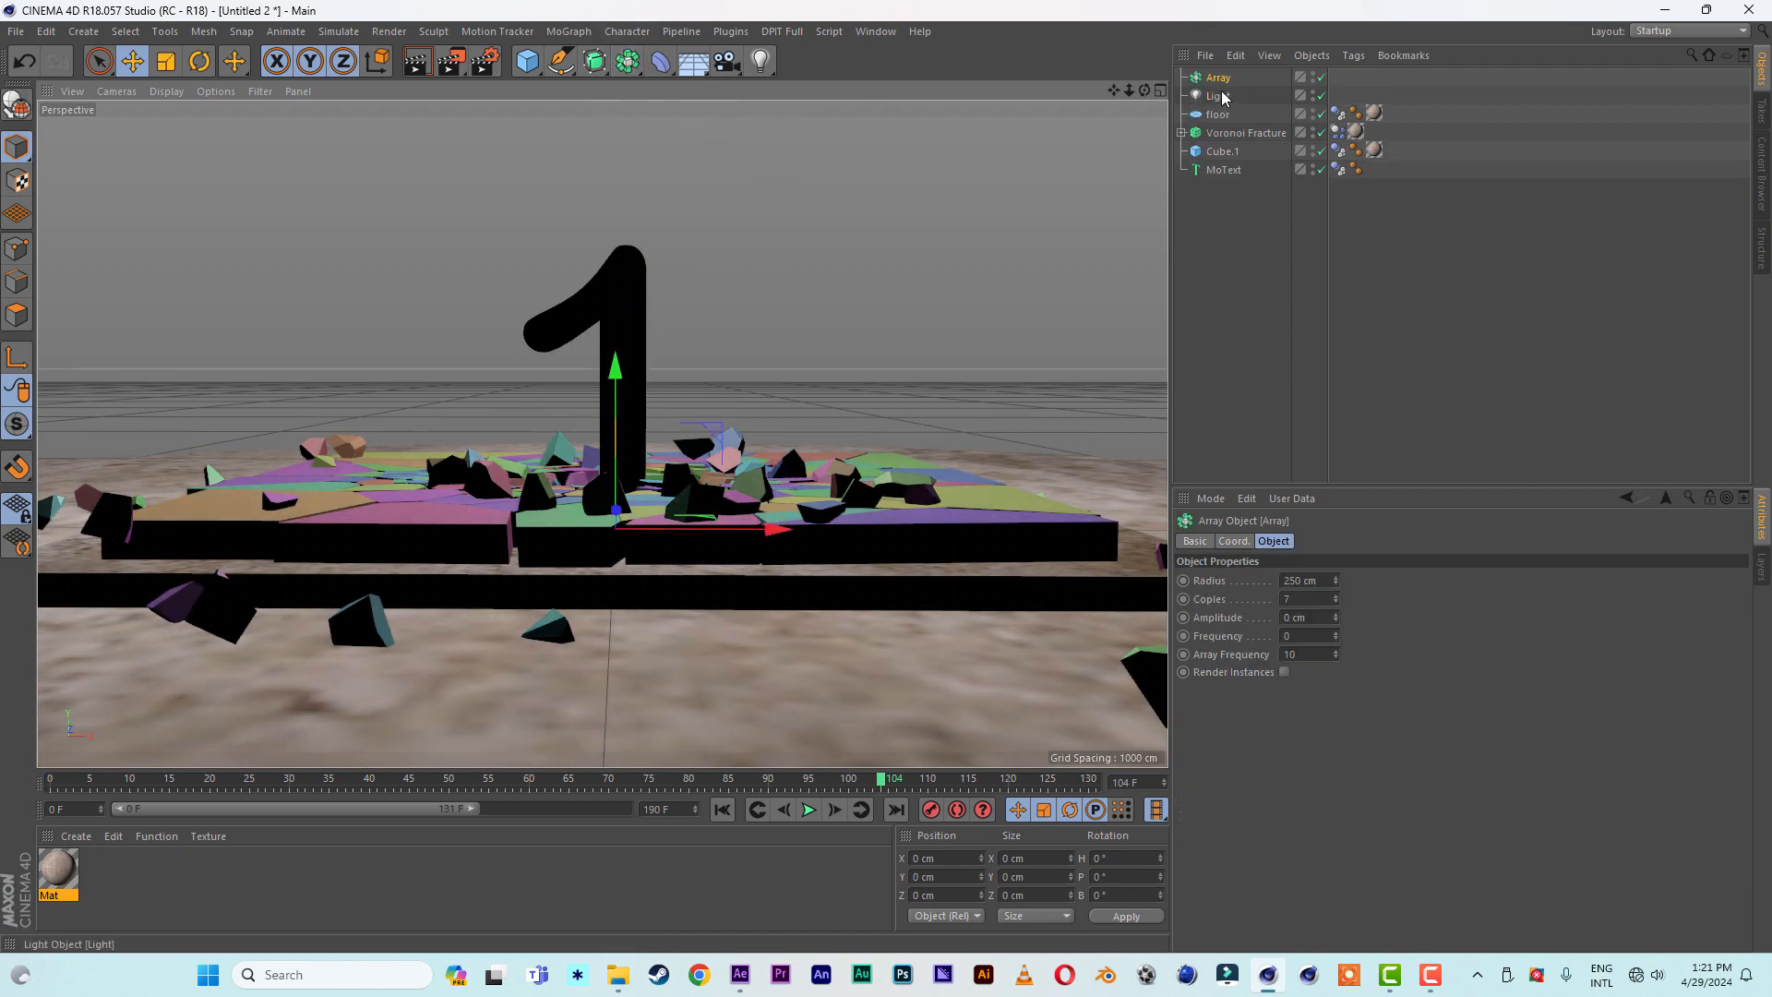
drag(1222, 98, 1220, 80)
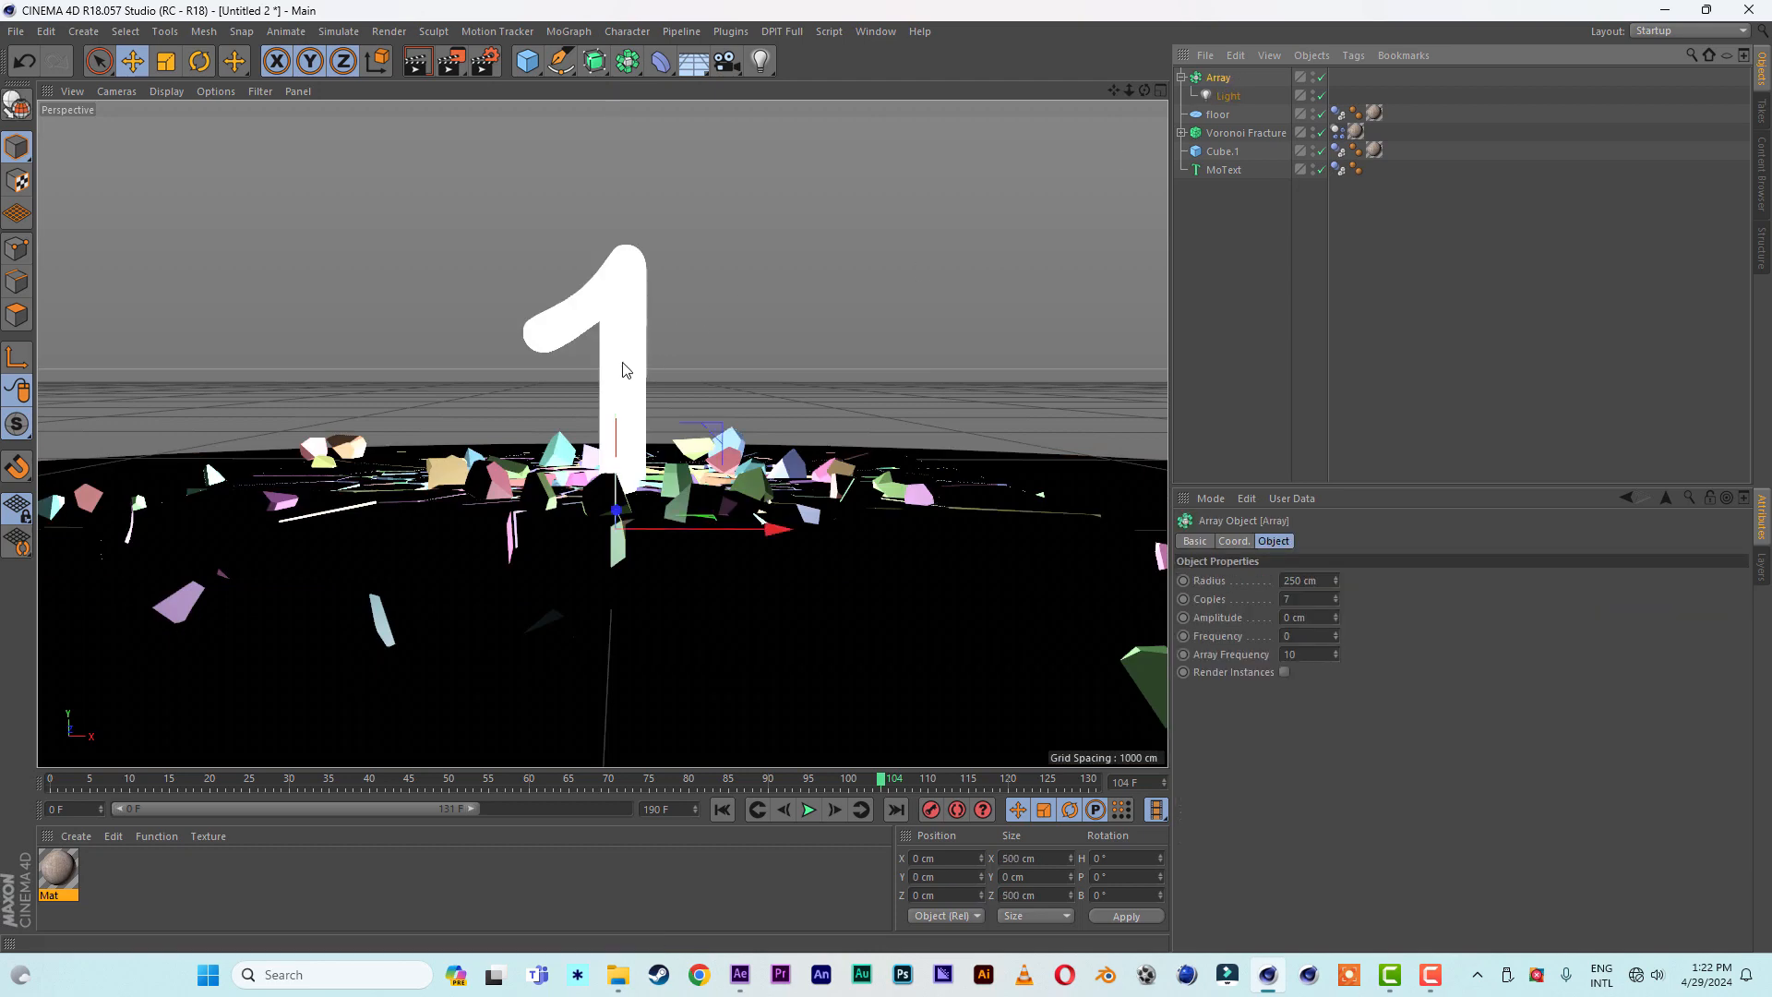
drag(623, 369, 637, 131)
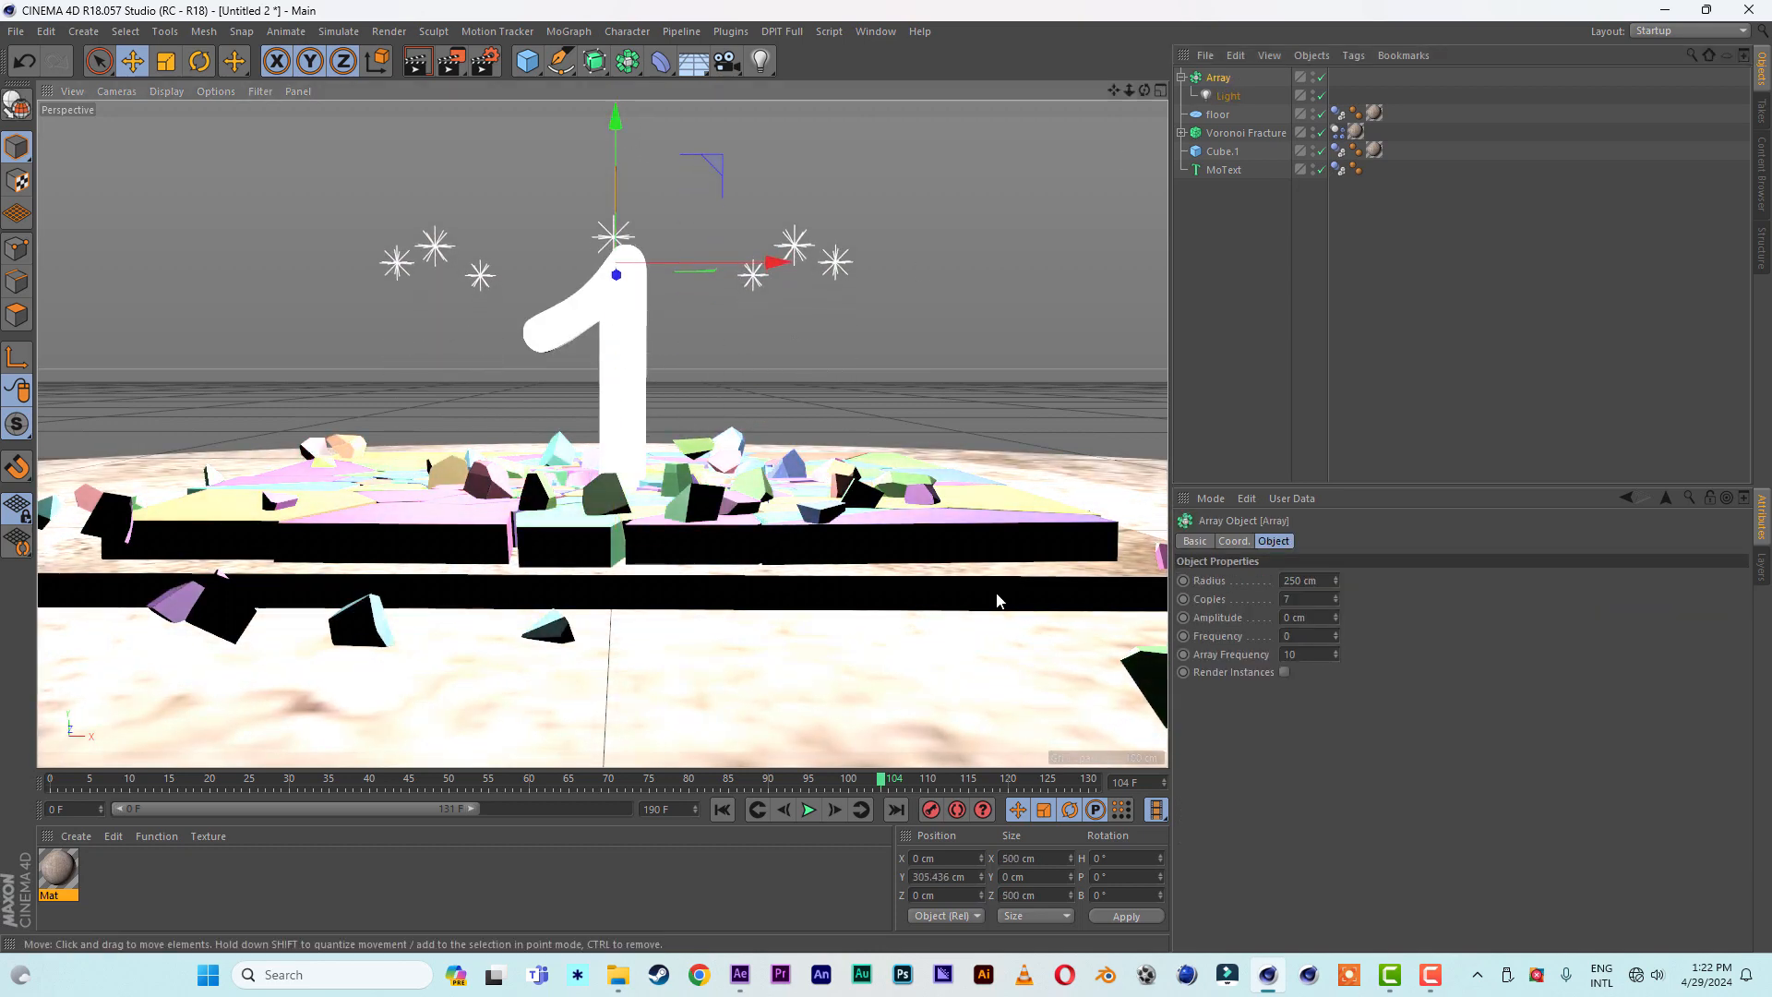
- Set the light array's radius to 1250 cm and its copies to 4, with a test render of the view
click(1284, 579)
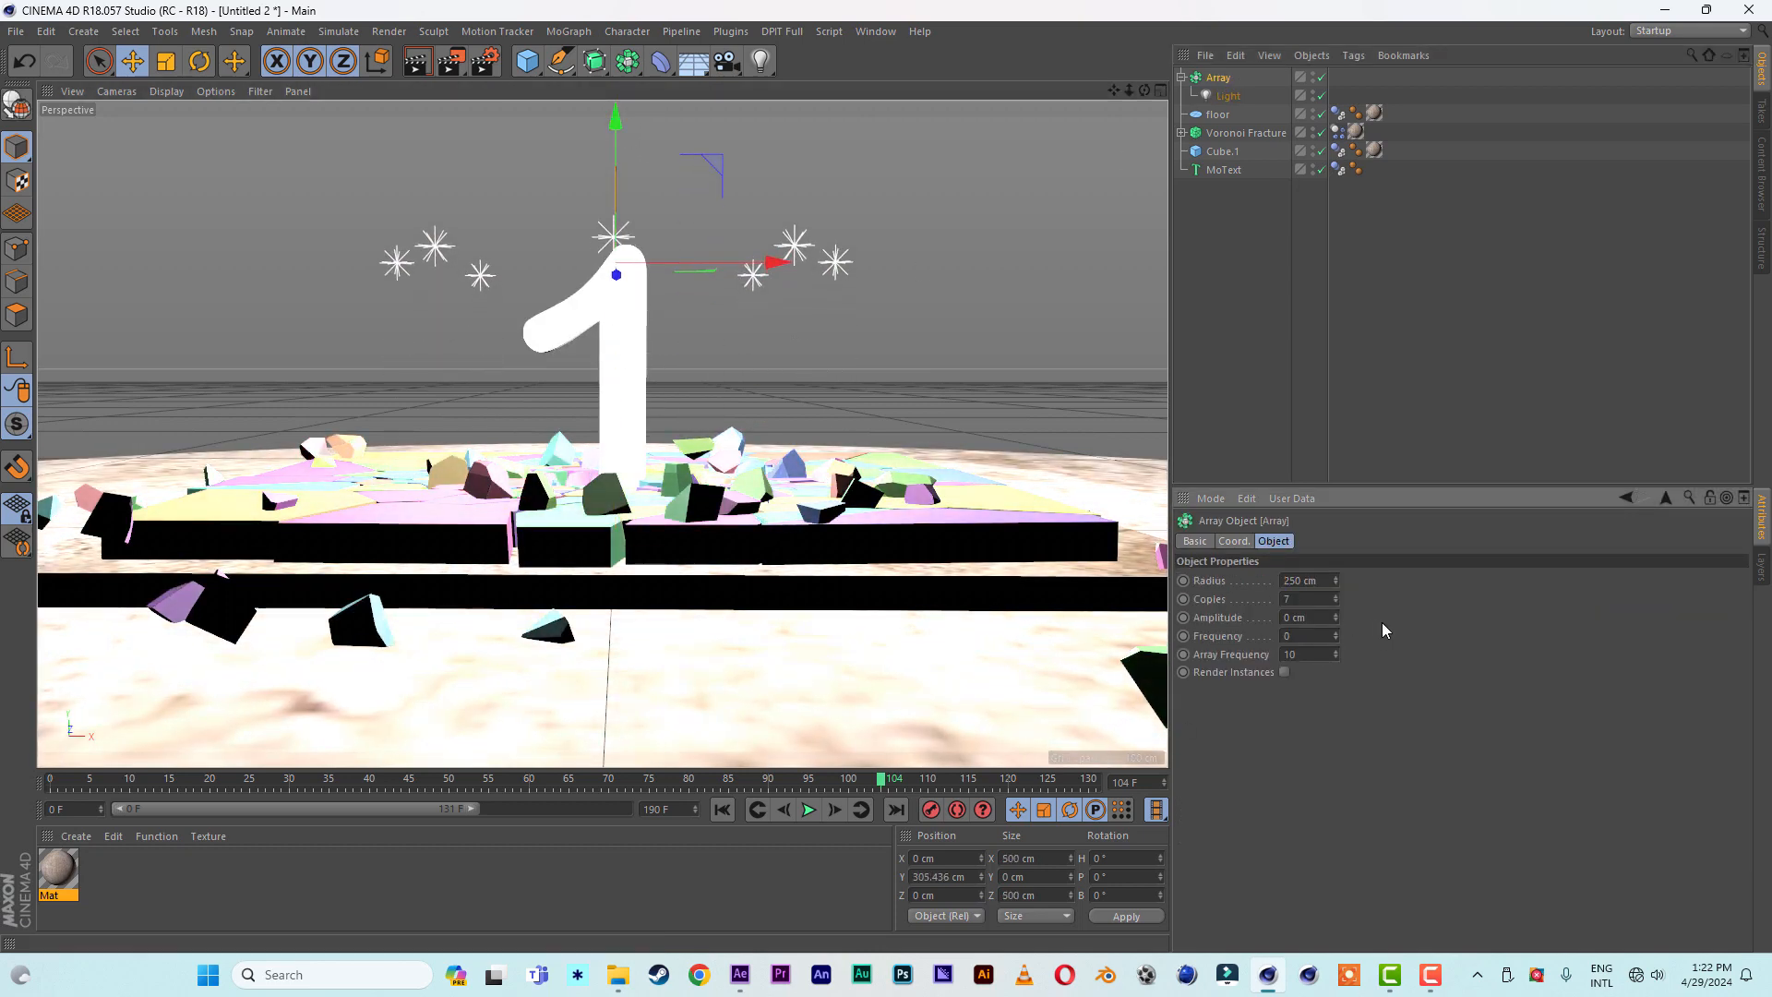
text(1250)
key(Return)
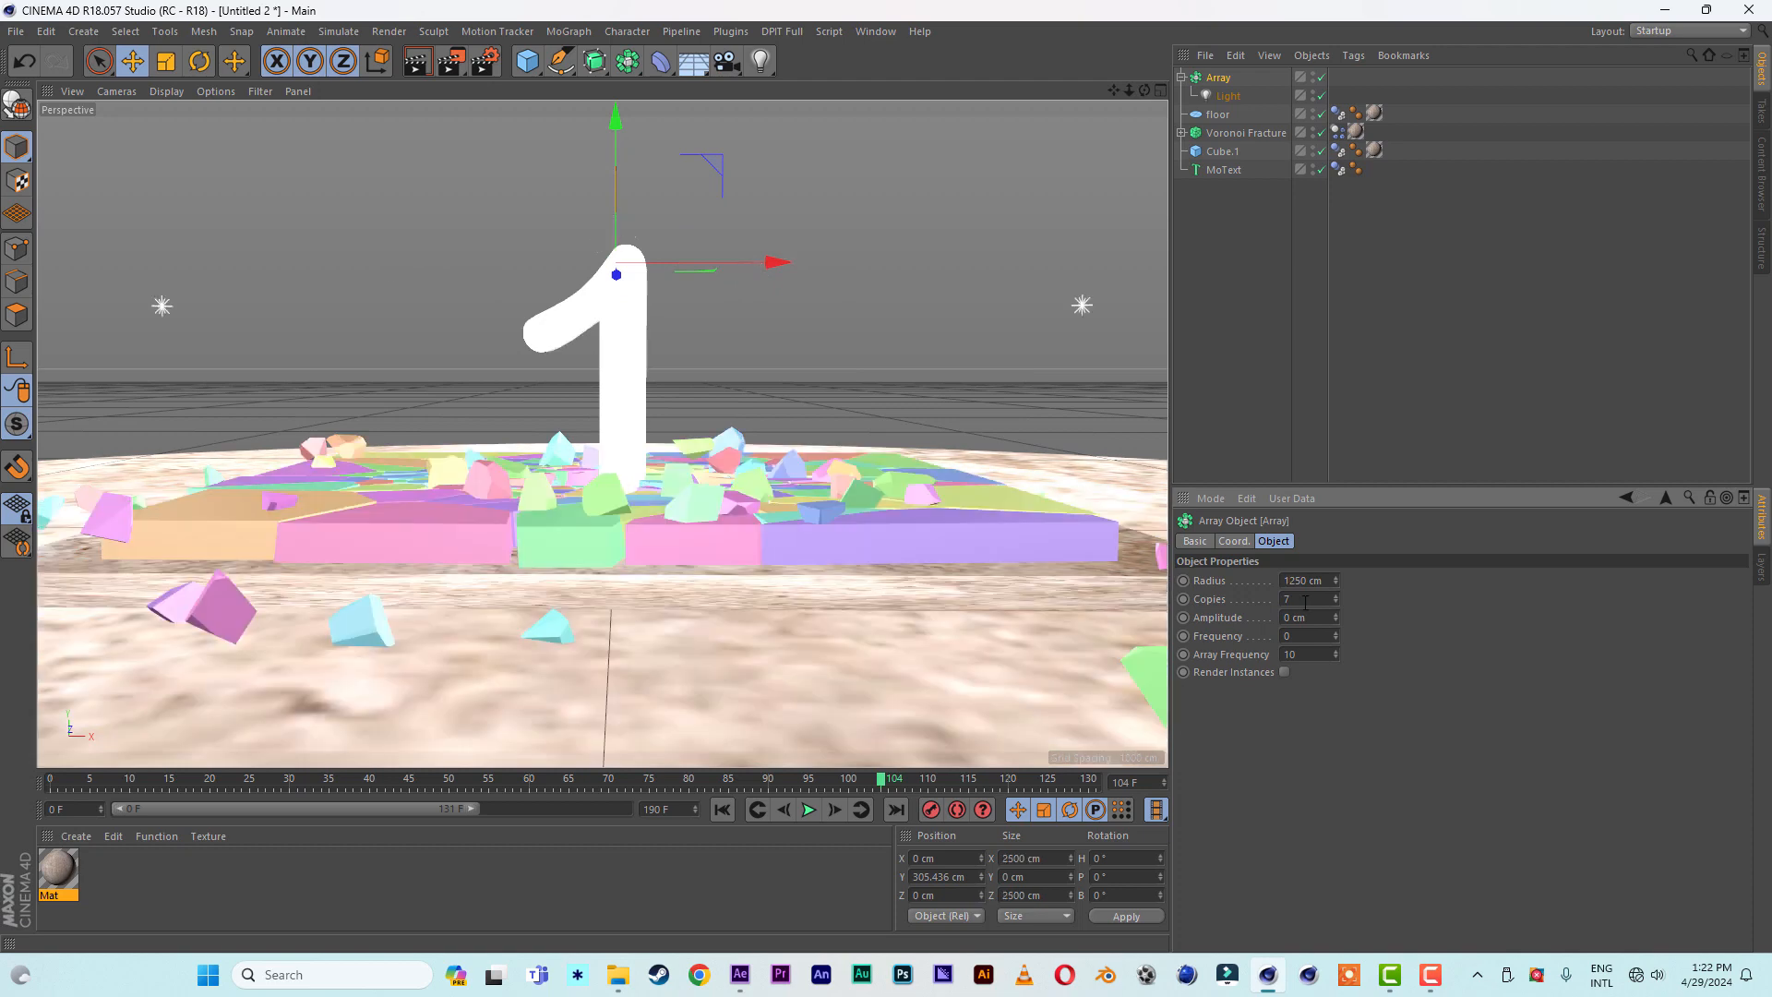
key(Tab)
text(4)
key(Return)
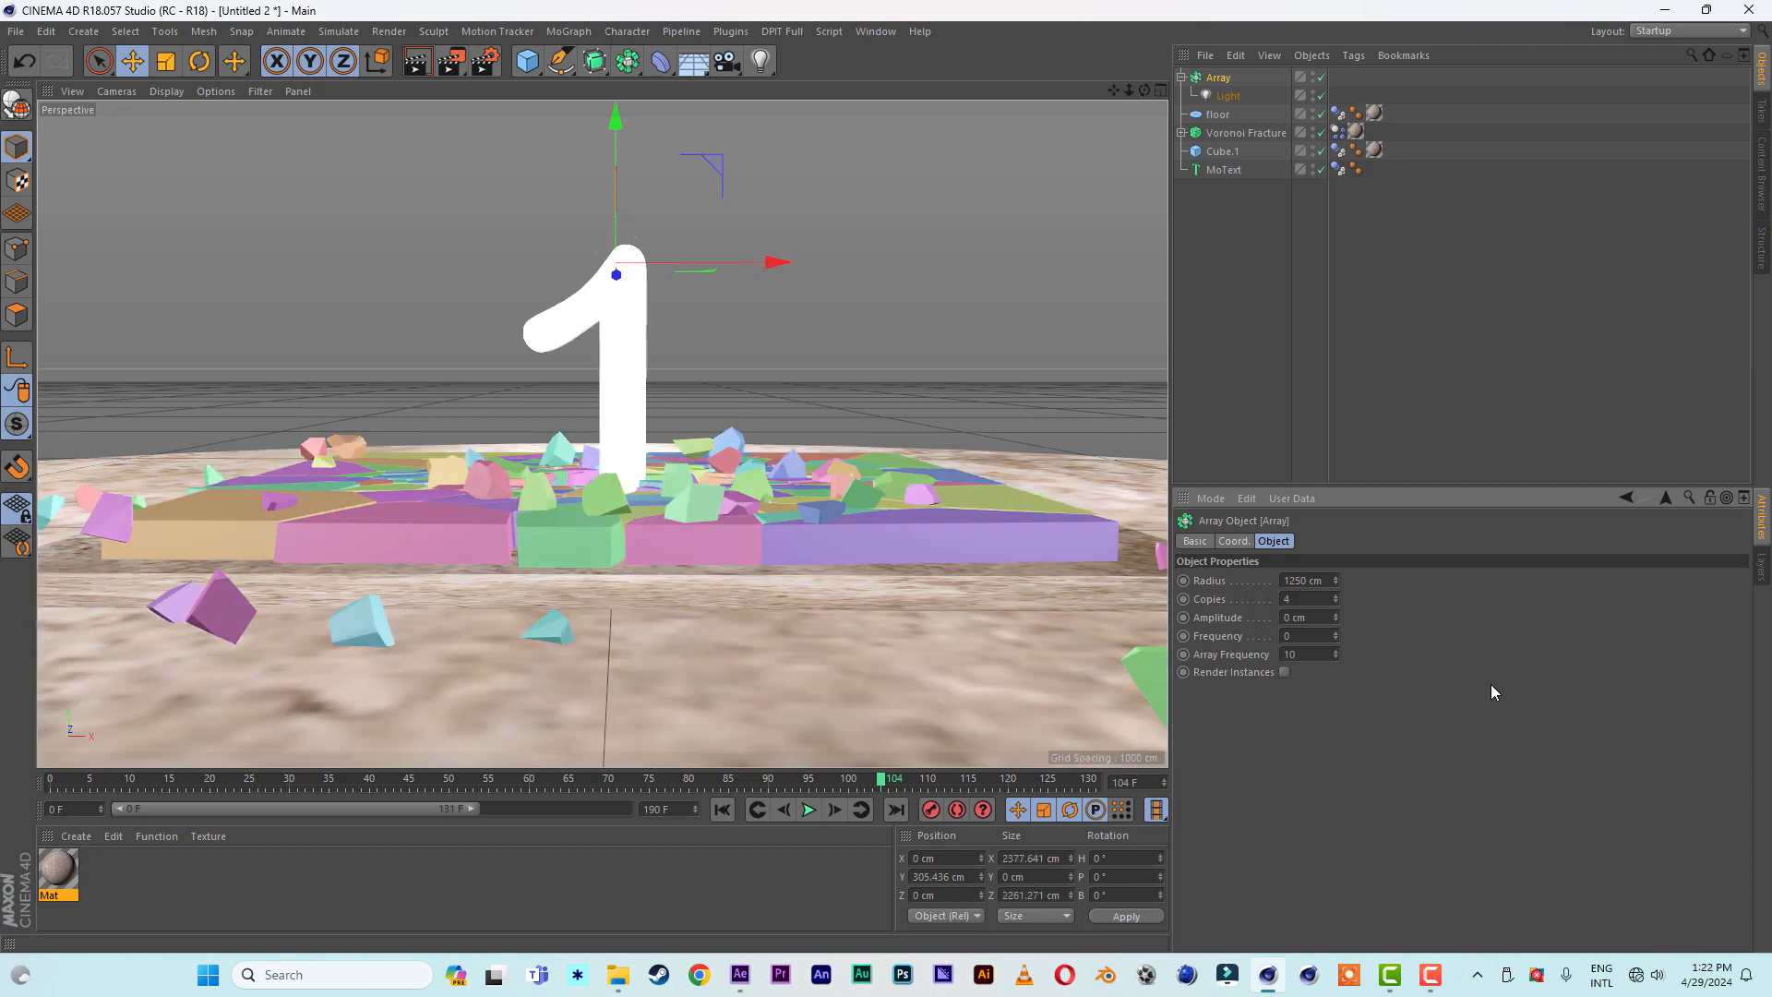
click(415, 62)
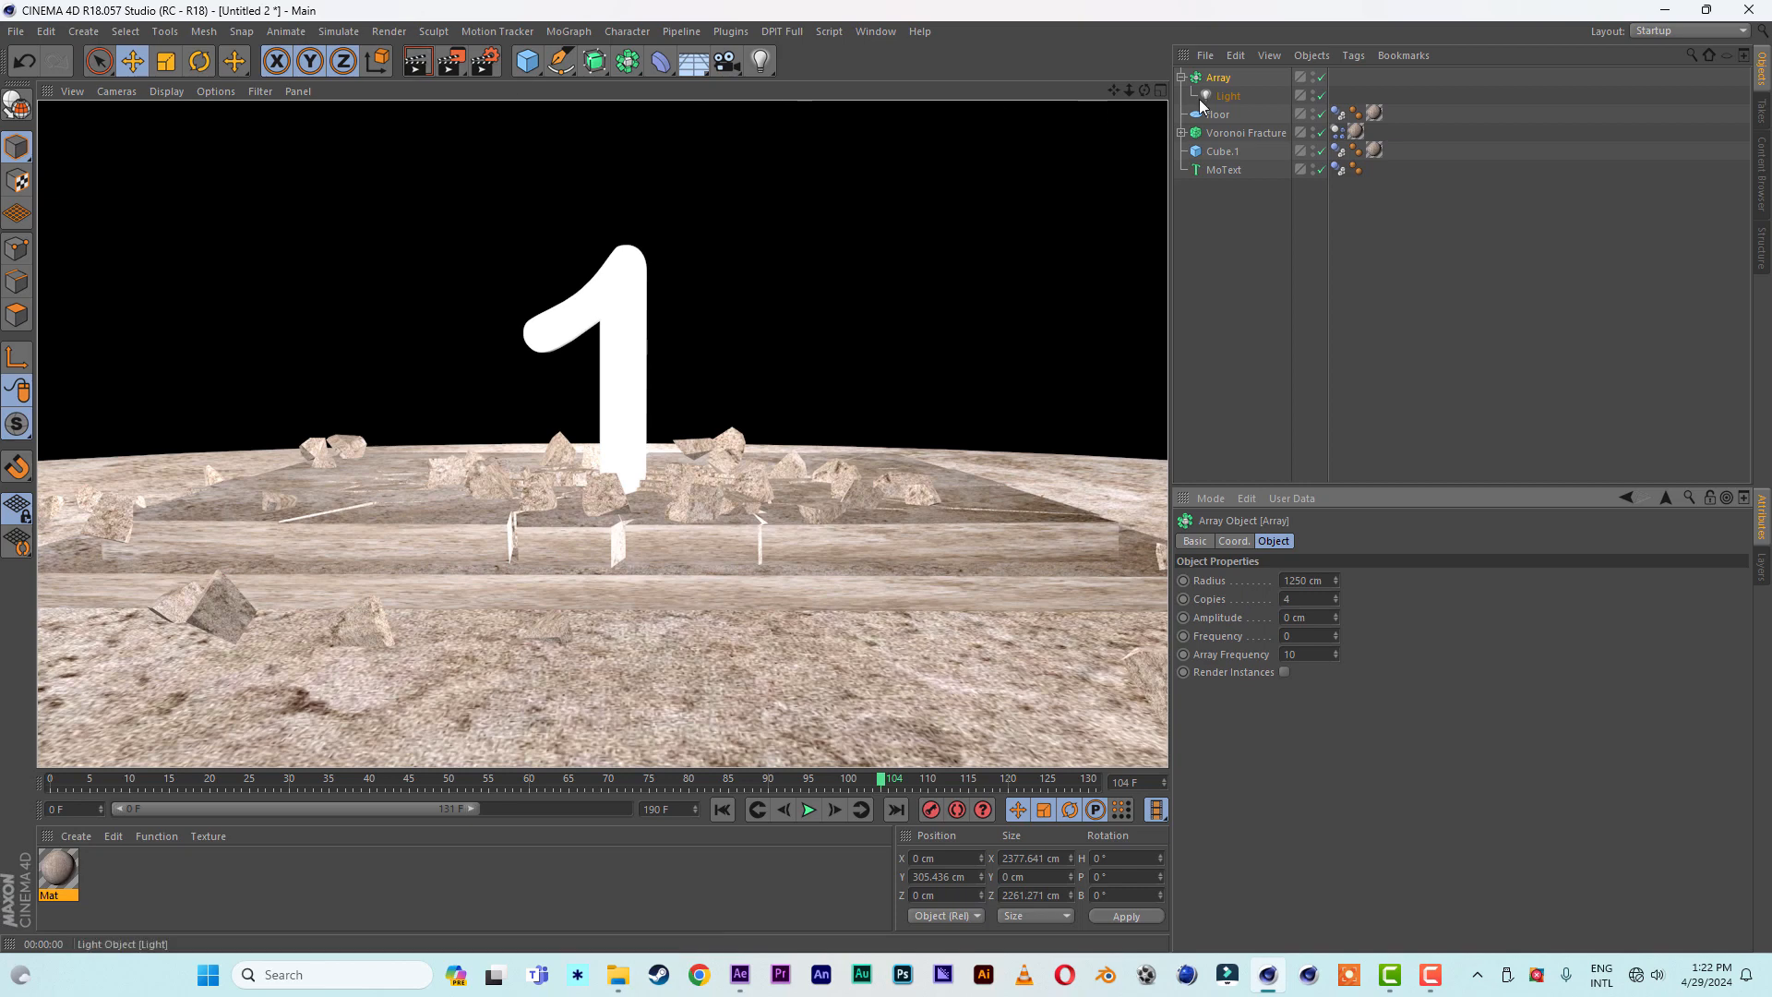
- Set the nested light's shadow type to Shadow Maps (Soft) and test-render the view
click(1228, 96)
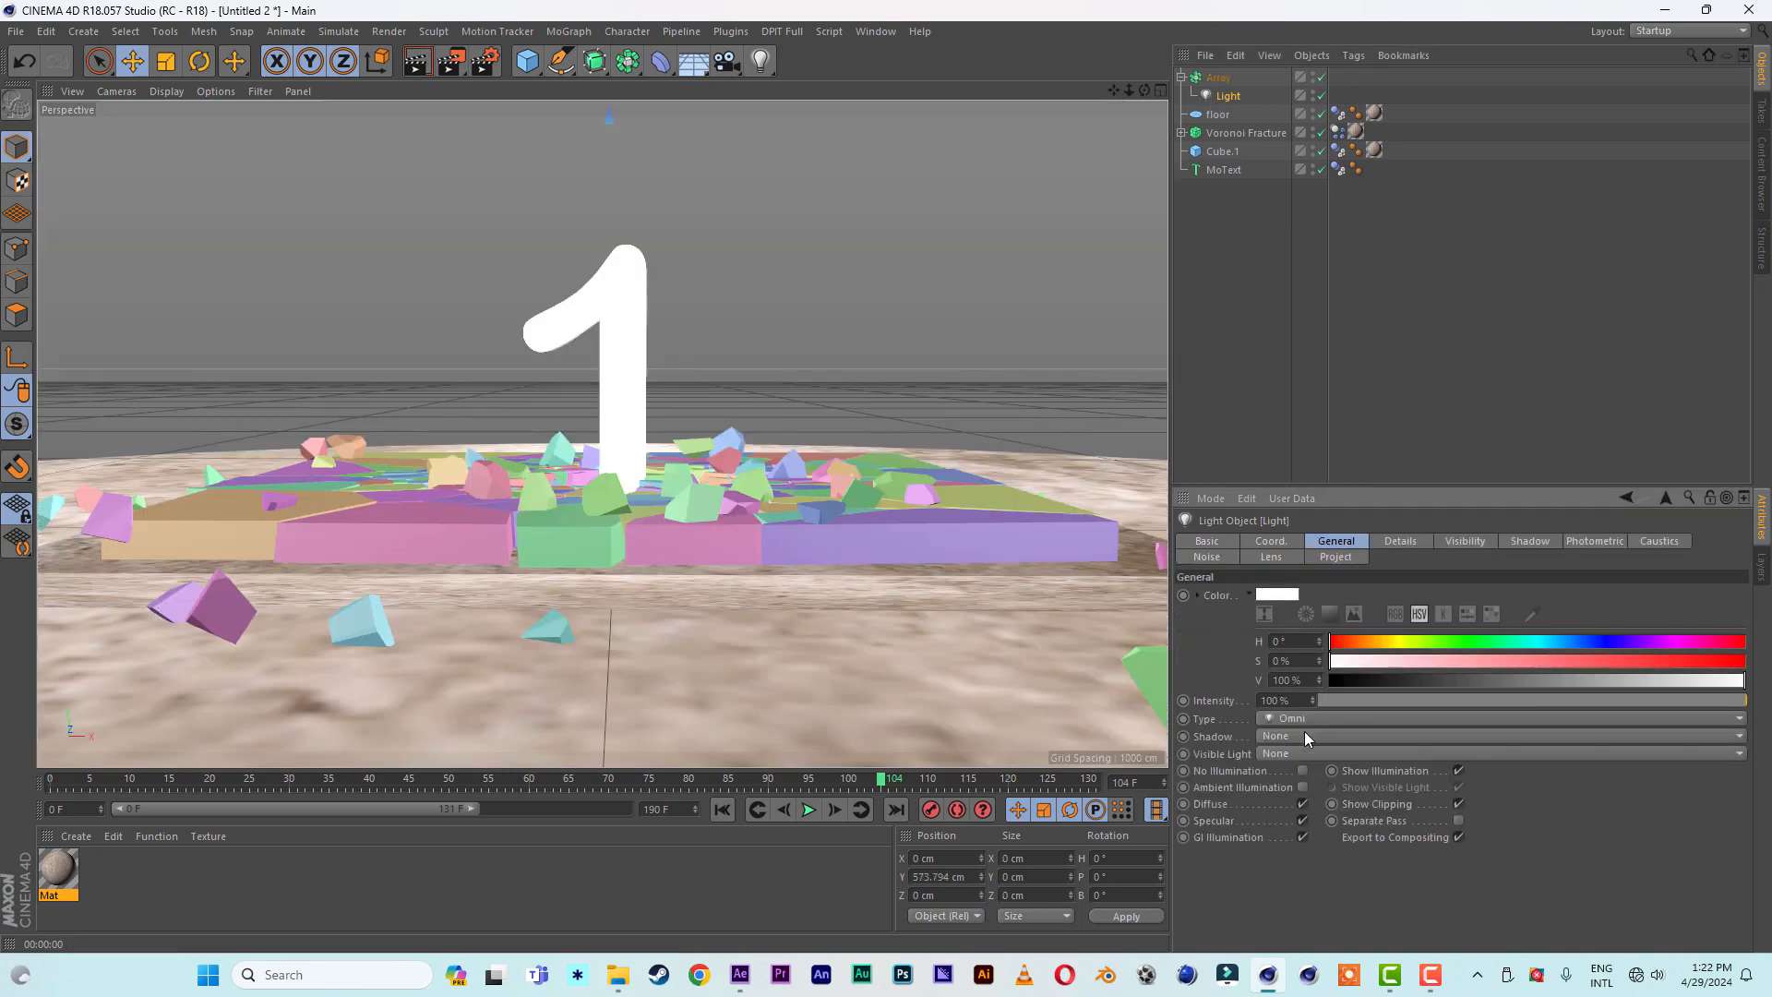
click(1304, 736)
click(1309, 772)
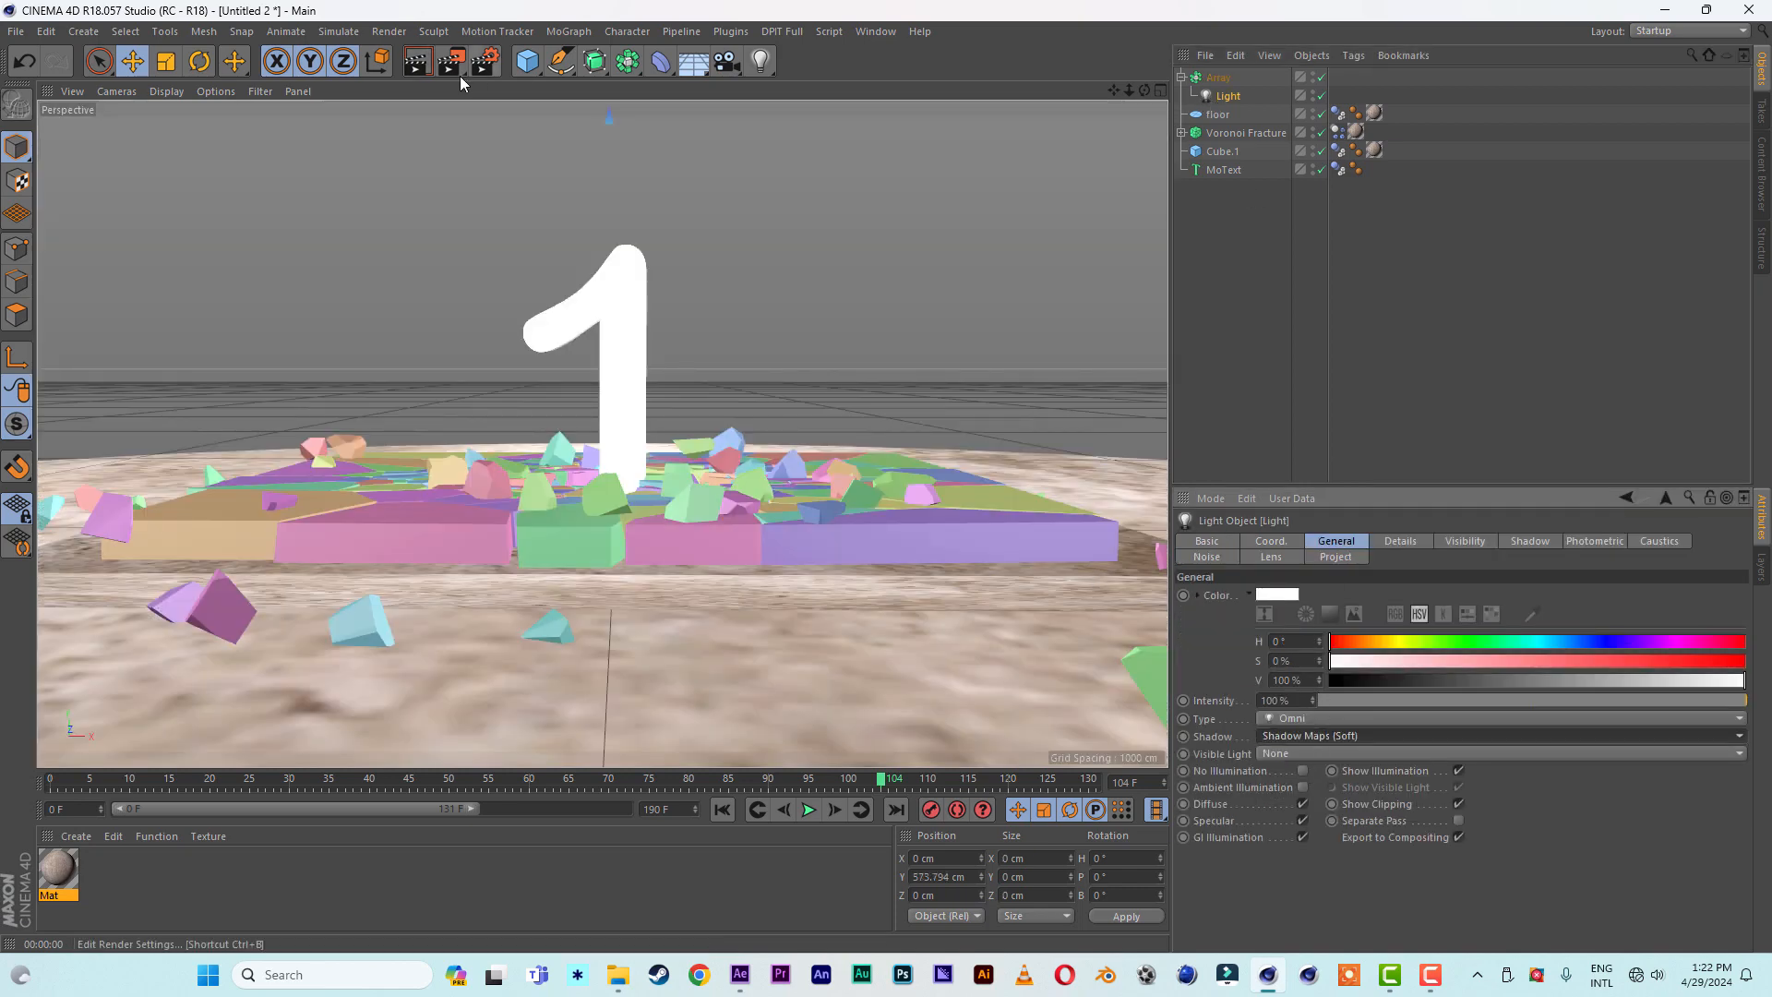
click(416, 62)
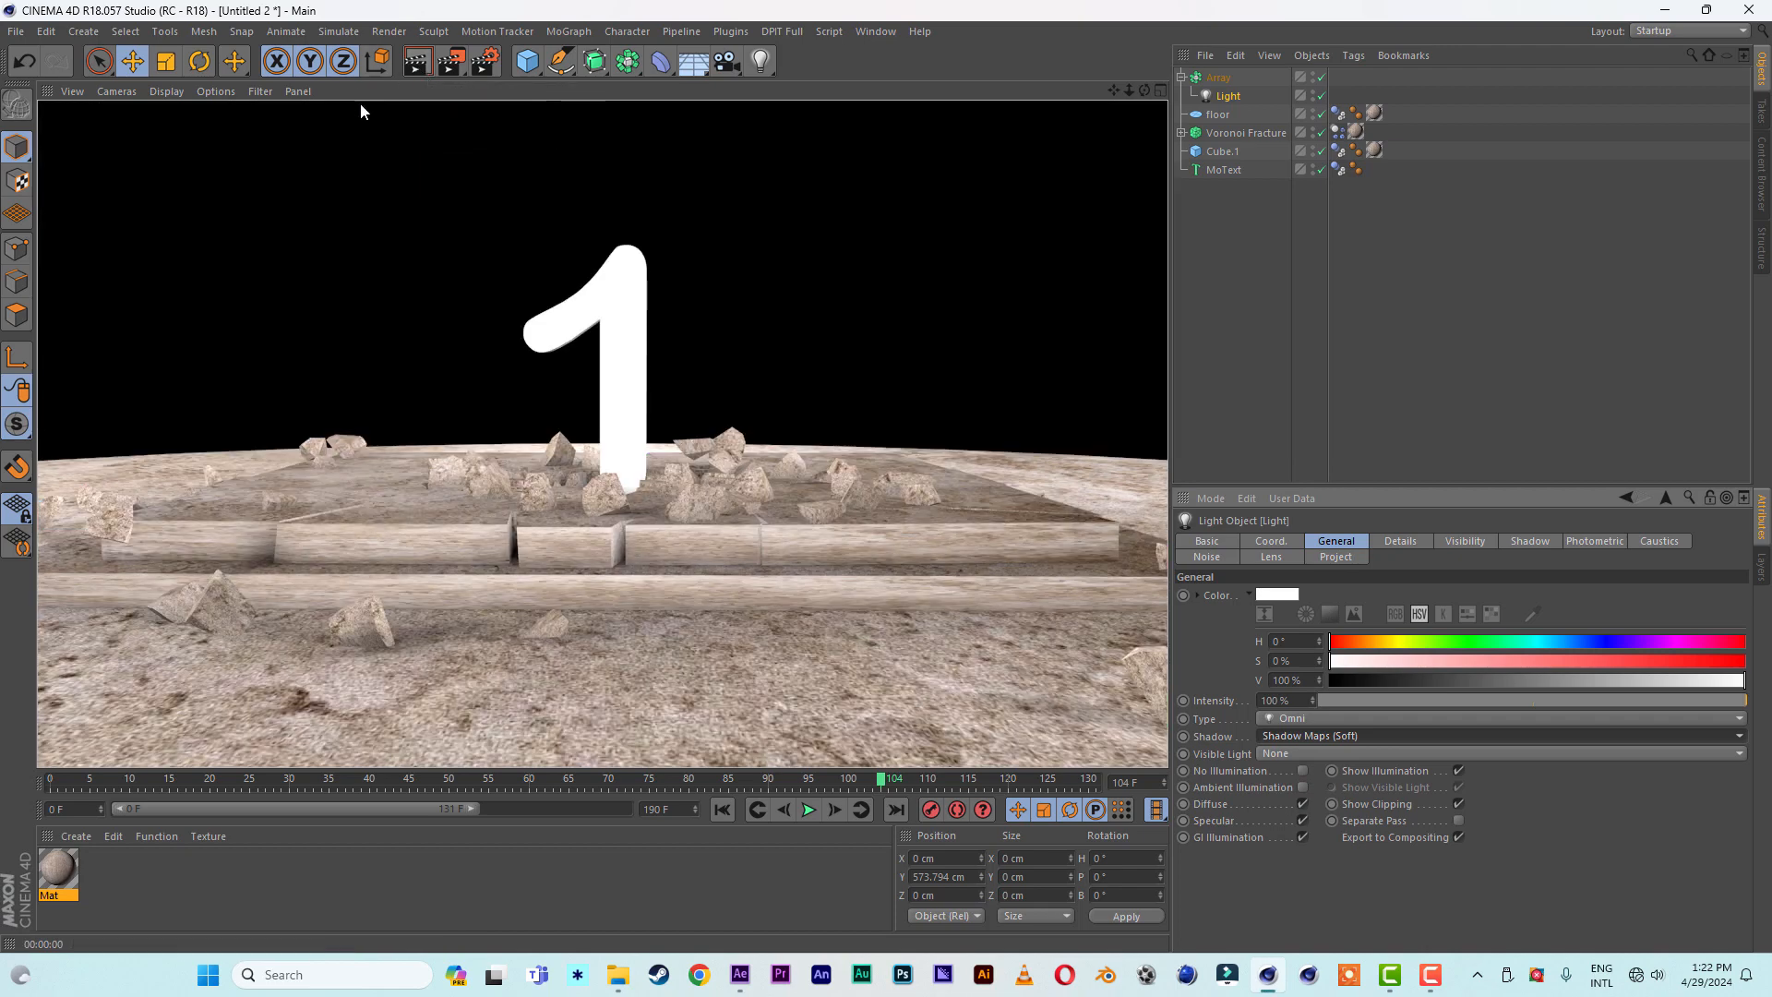
- Set the light array's copies to 3 and test-render the view
click(1218, 78)
click(1336, 603)
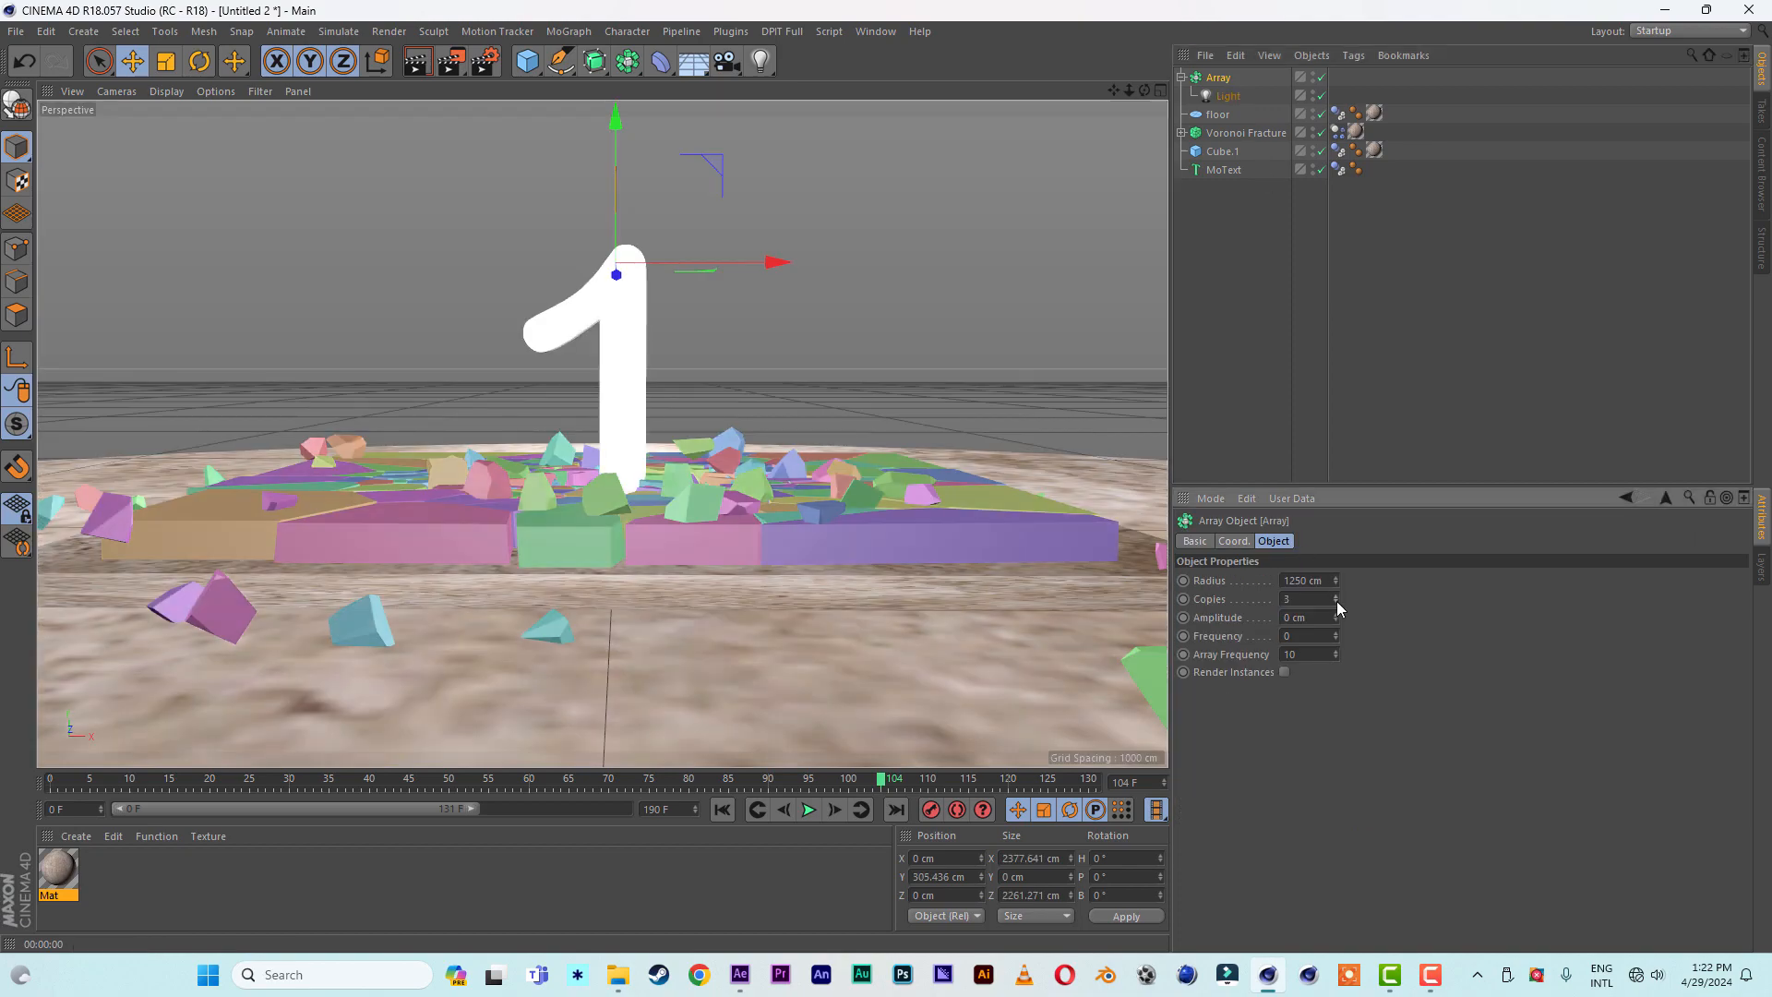
click(419, 62)
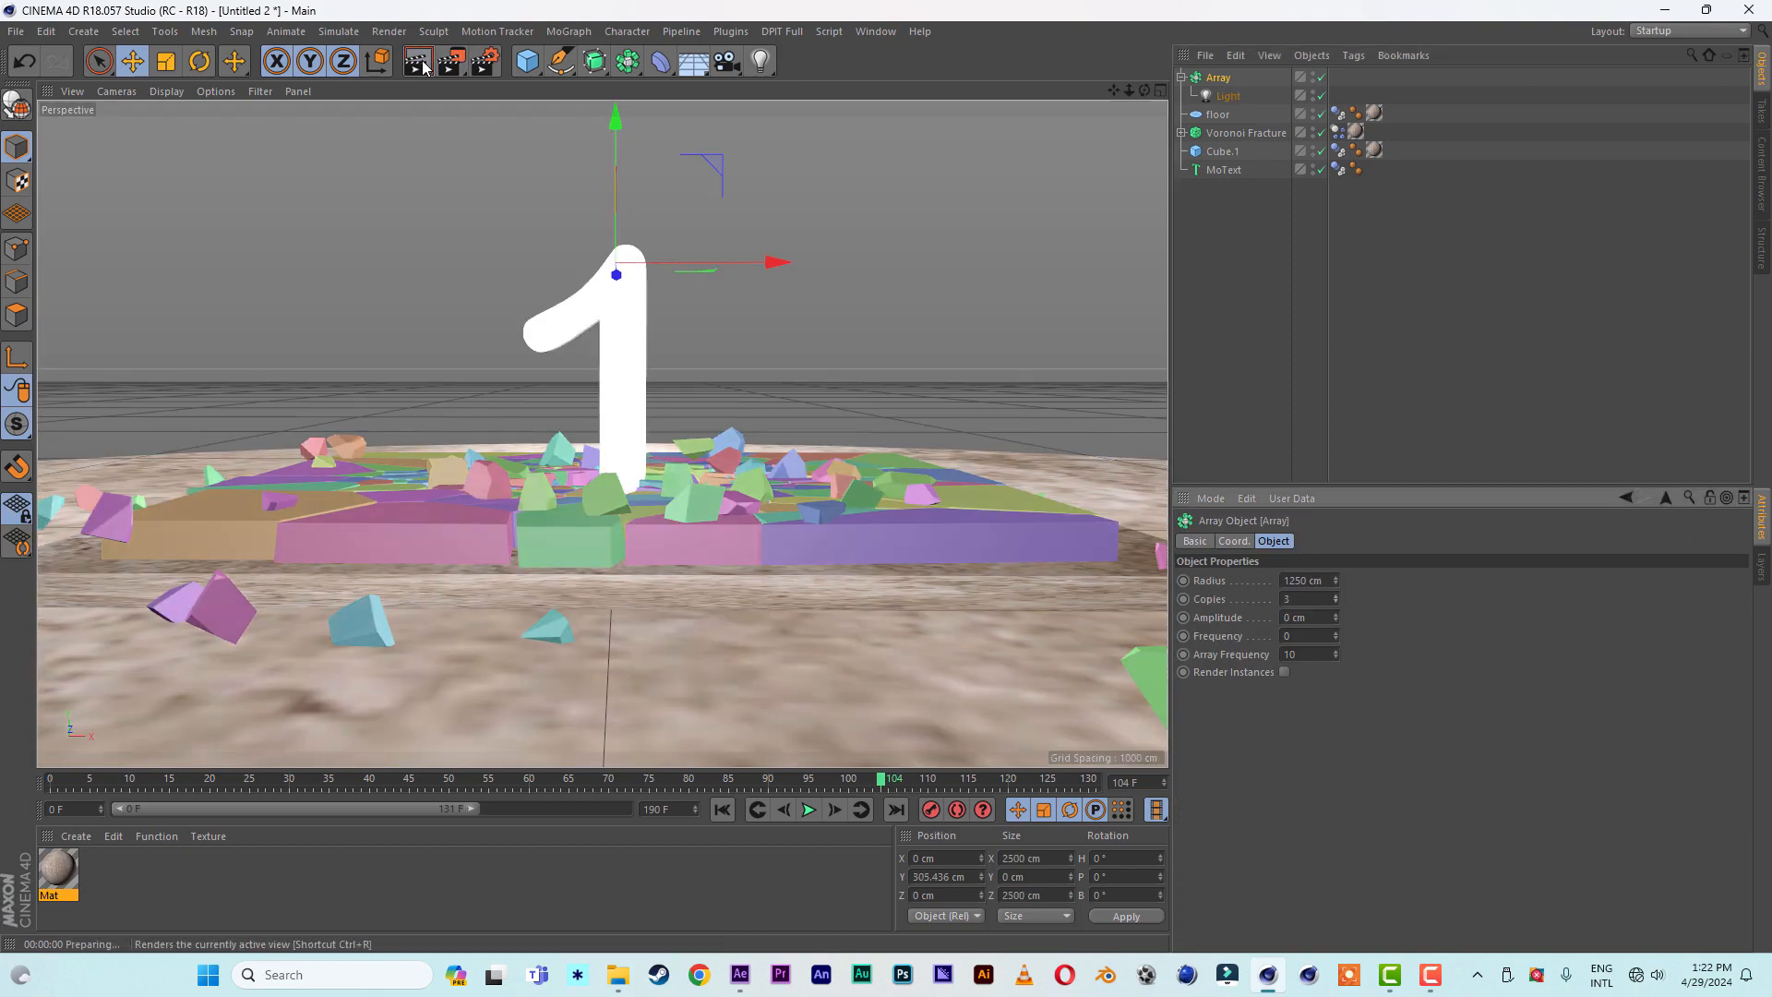
- Play the lit shatter simulation from the first frame and stop it at frame 120
click(722, 811)
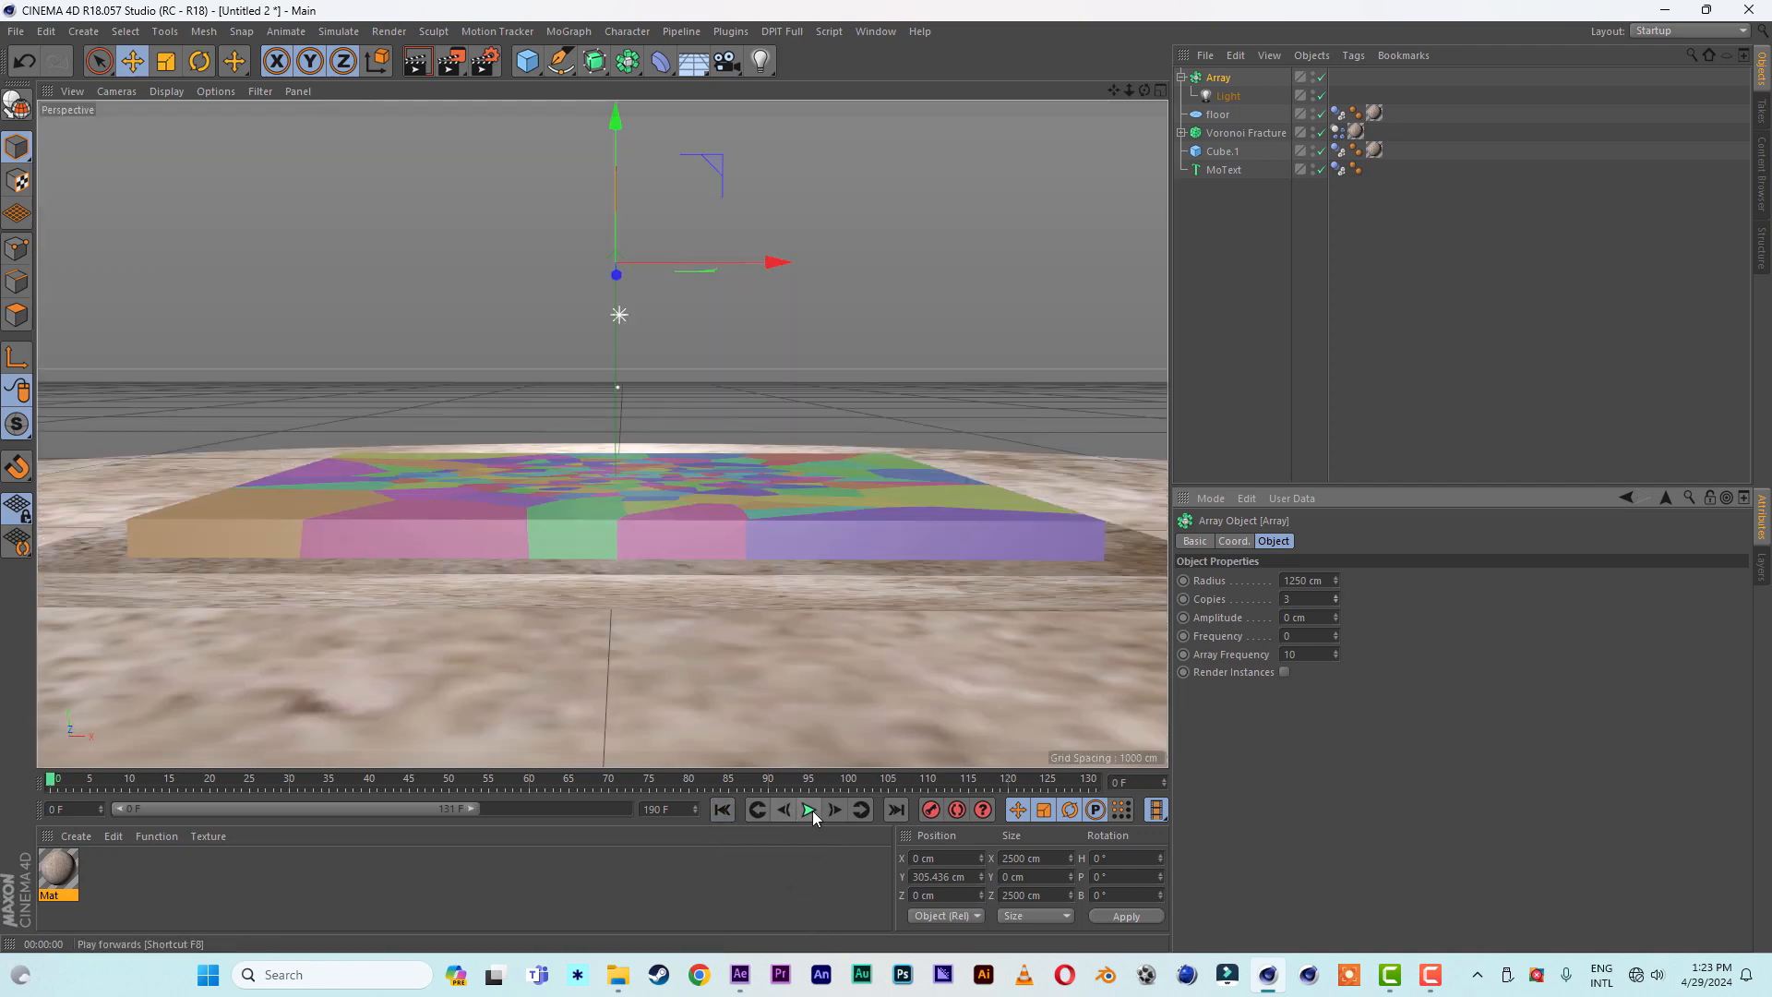
click(809, 810)
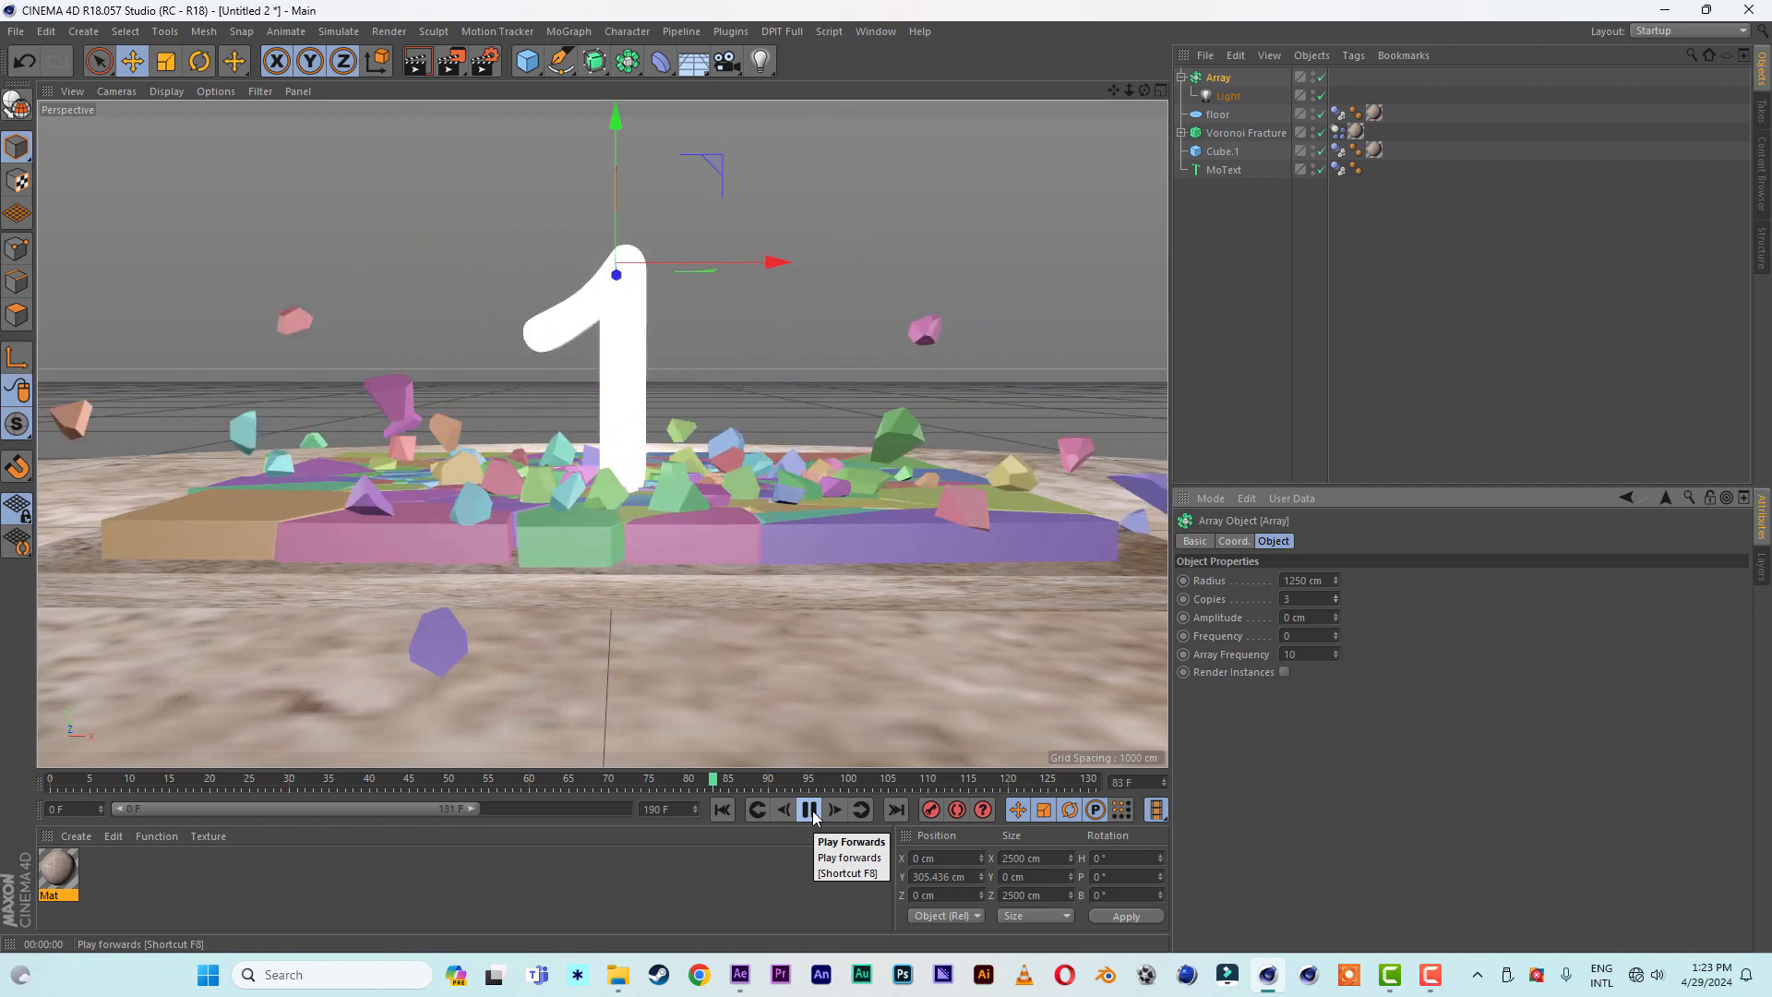
click(811, 811)
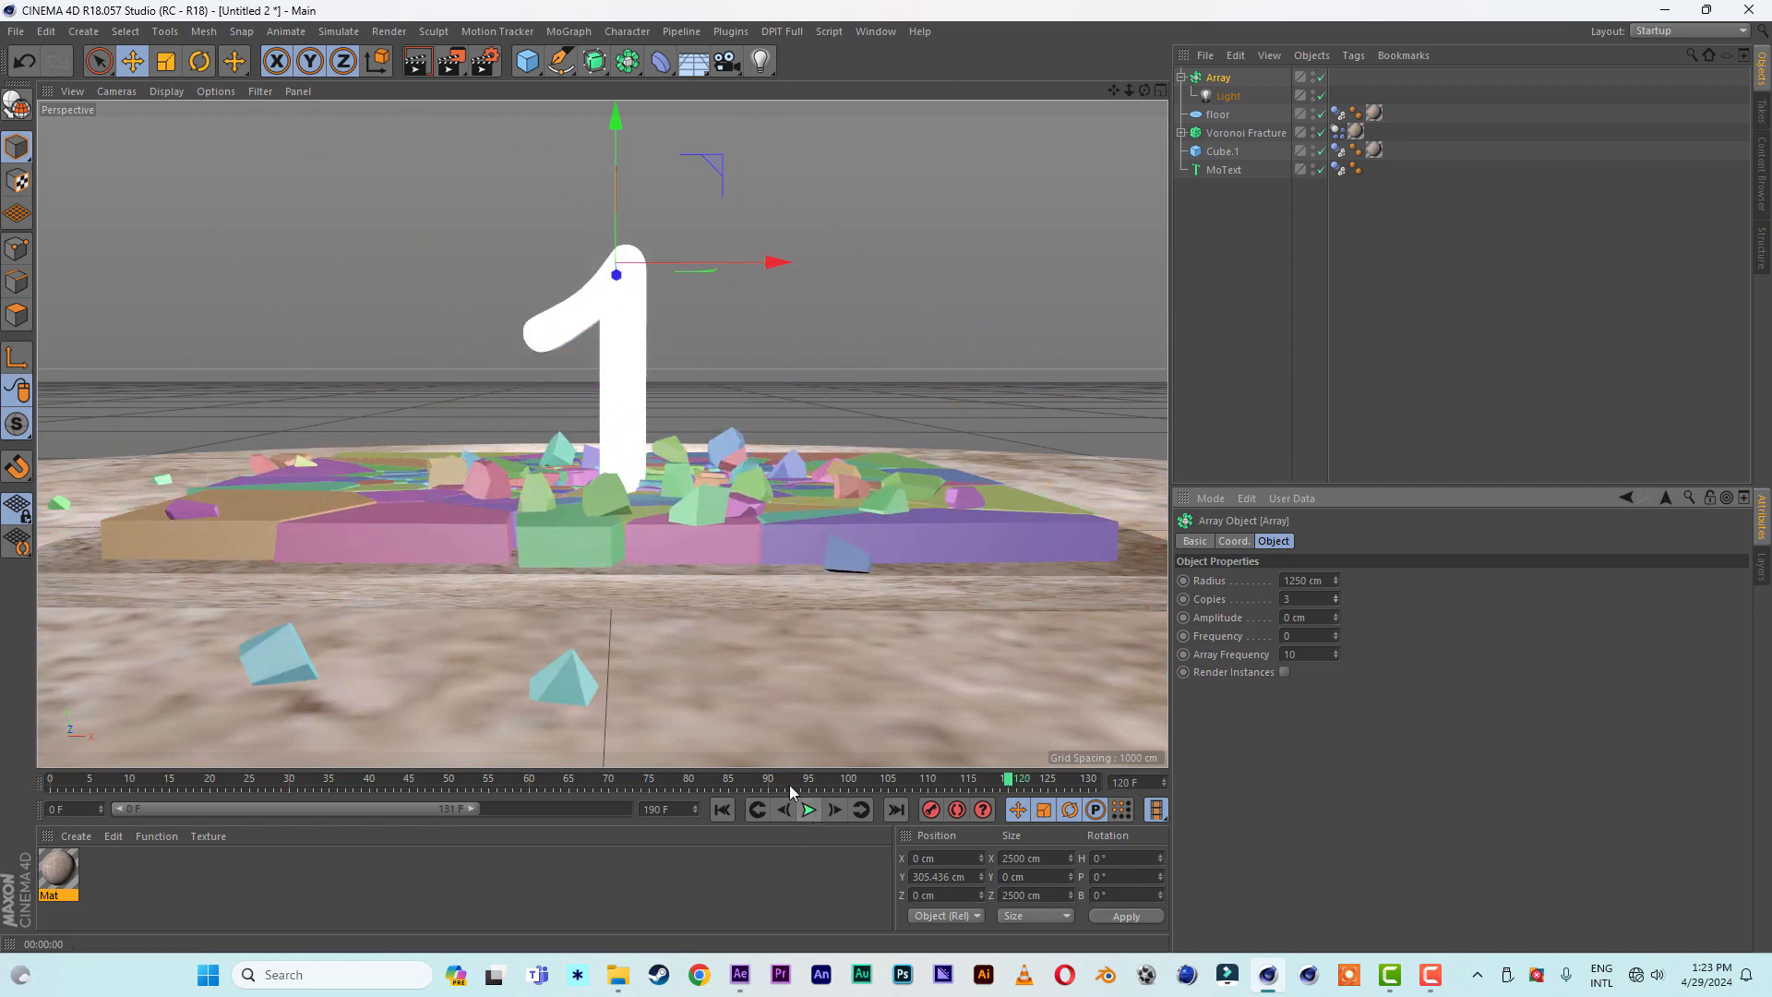